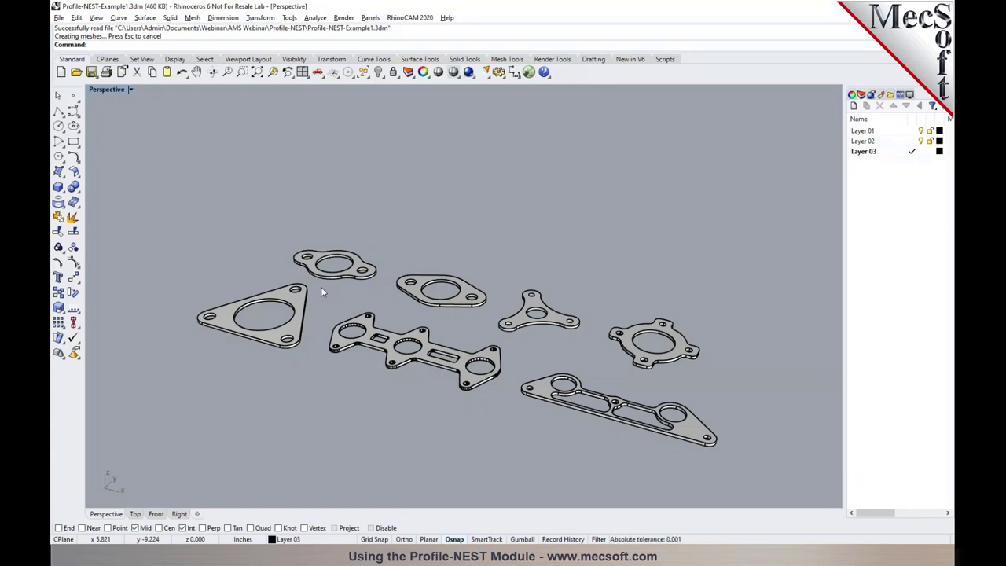
Step: Hide Layer 02 so that only the flat gasket curves are displayed
{"action": "scroll", "coordinate": [323, 290], "scroll_direction": "up", "scroll_amount": 4}
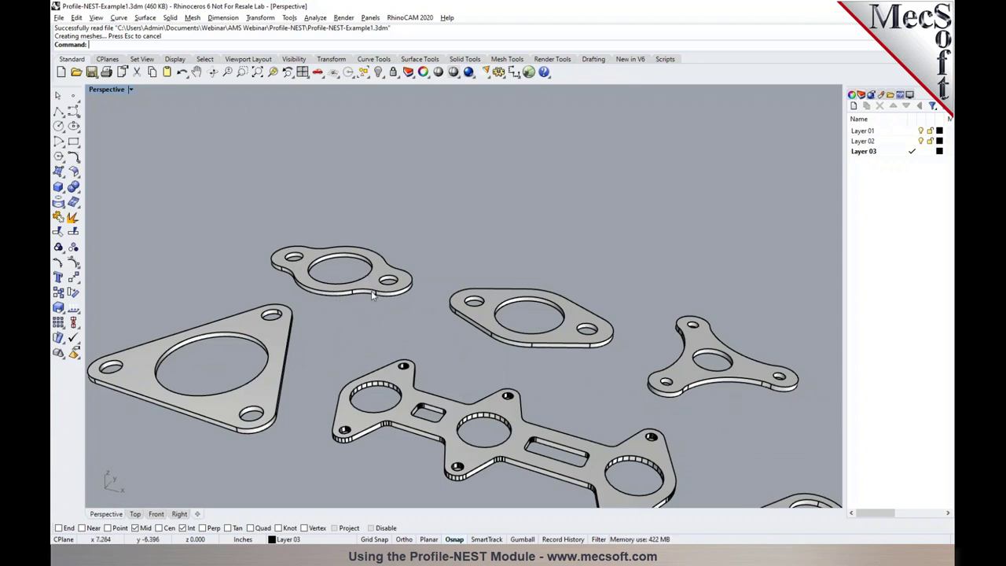
{"action": "left_click", "coordinate": [920, 140]}
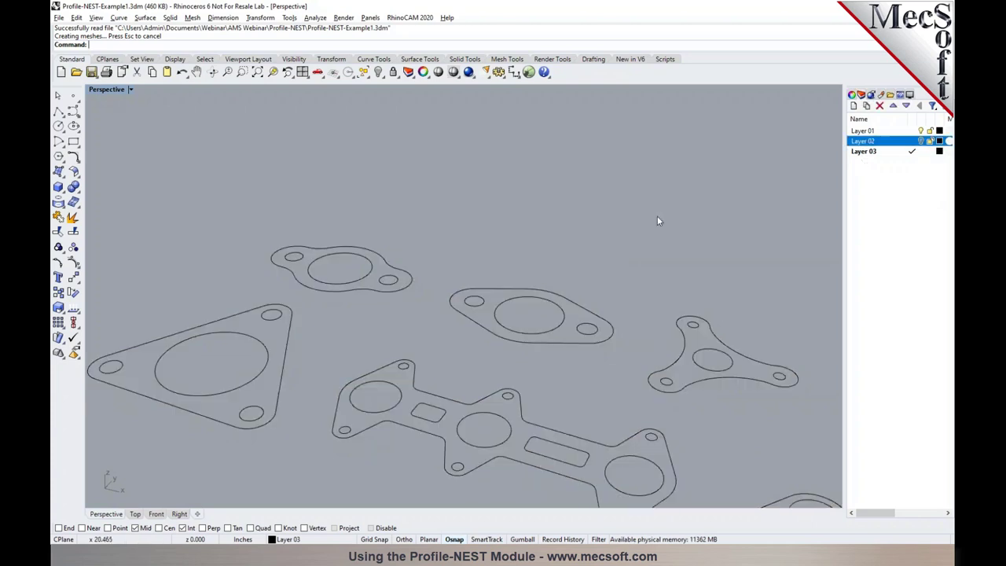
{"action": "scroll", "coordinate": [403, 262], "scroll_direction": "down", "scroll_amount": 2}
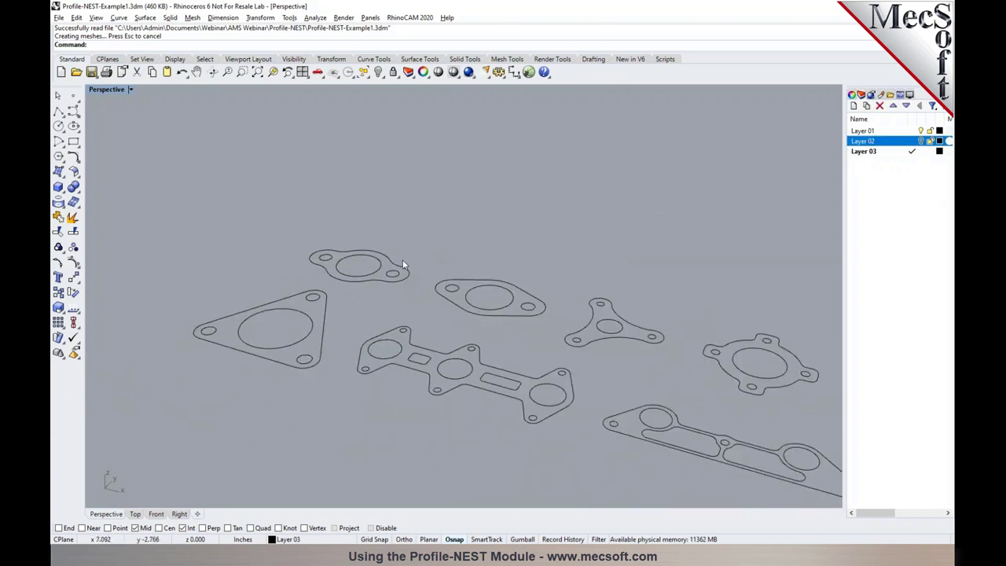
{"action": "scroll", "coordinate": [403, 263], "scroll_direction": "down", "scroll_amount": 3}
{"action": "scroll", "coordinate": [494, 262], "scroll_direction": "up", "scroll_amount": 1}
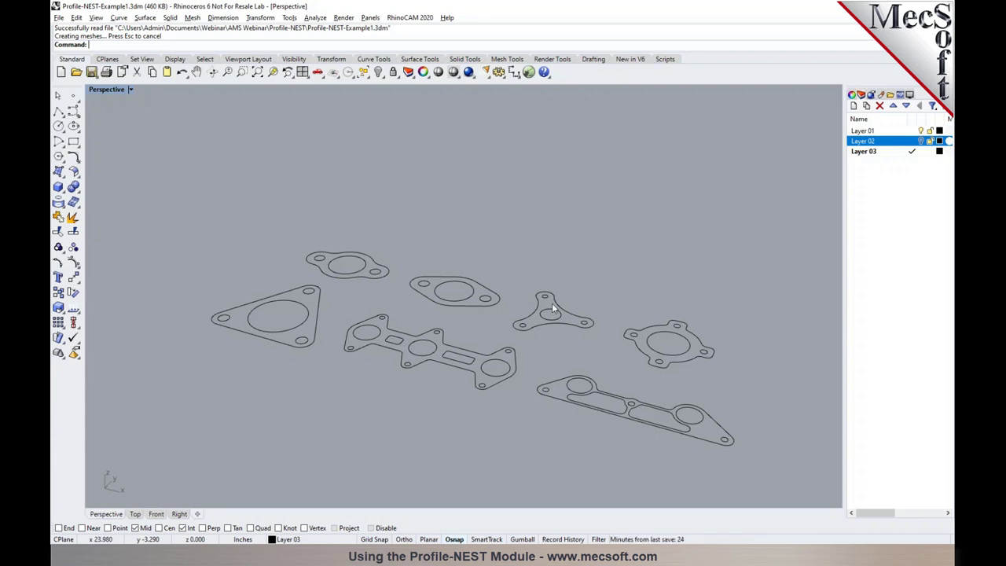
Step: Launch the RhinoCAM 2020 NEST module and go to the selection of sheets to nest parts in
{"action": "left_click", "coordinate": [404, 19]}
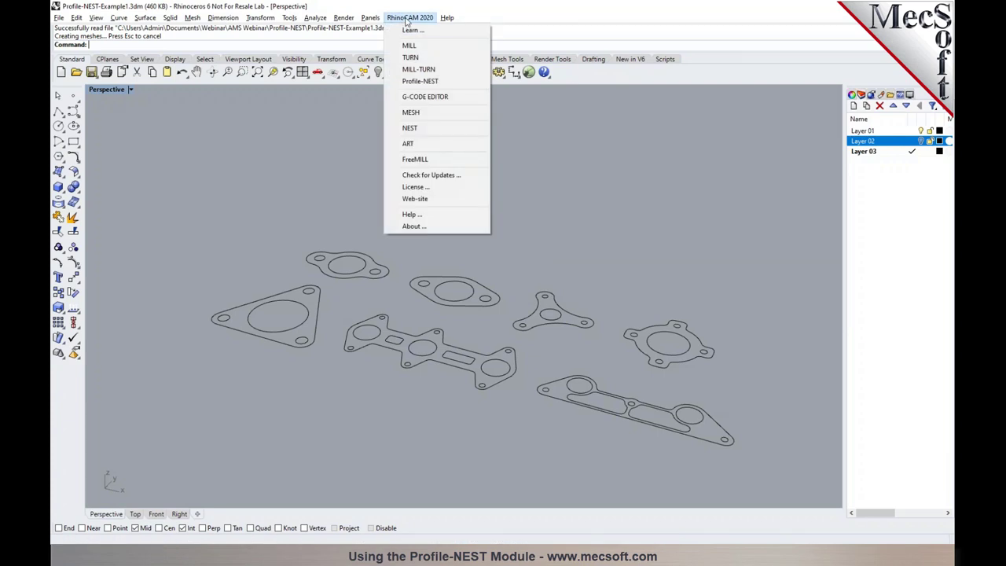
{"action": "left_click", "coordinate": [408, 128]}
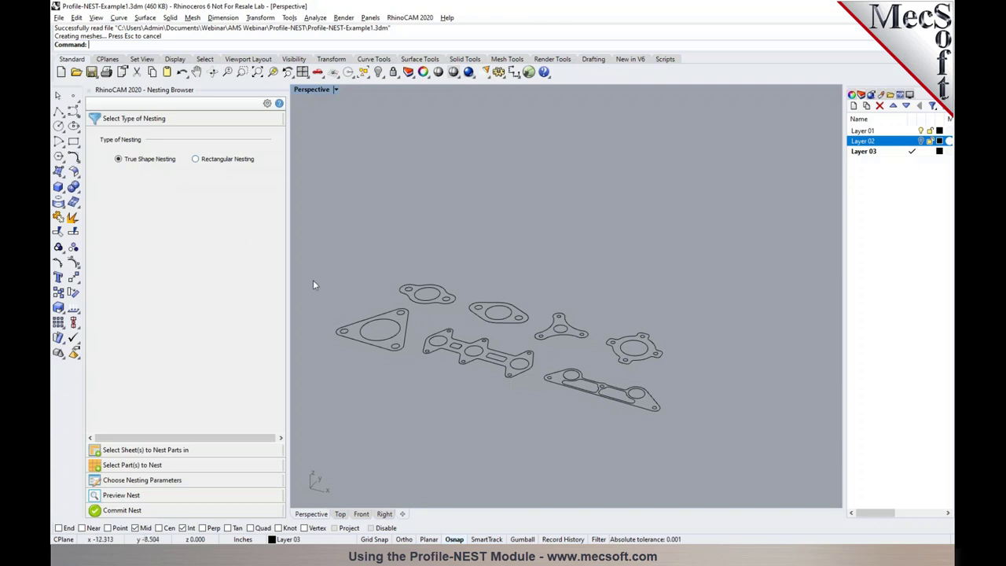
{"action": "scroll", "coordinate": [397, 285], "scroll_direction": "up", "scroll_amount": 5}
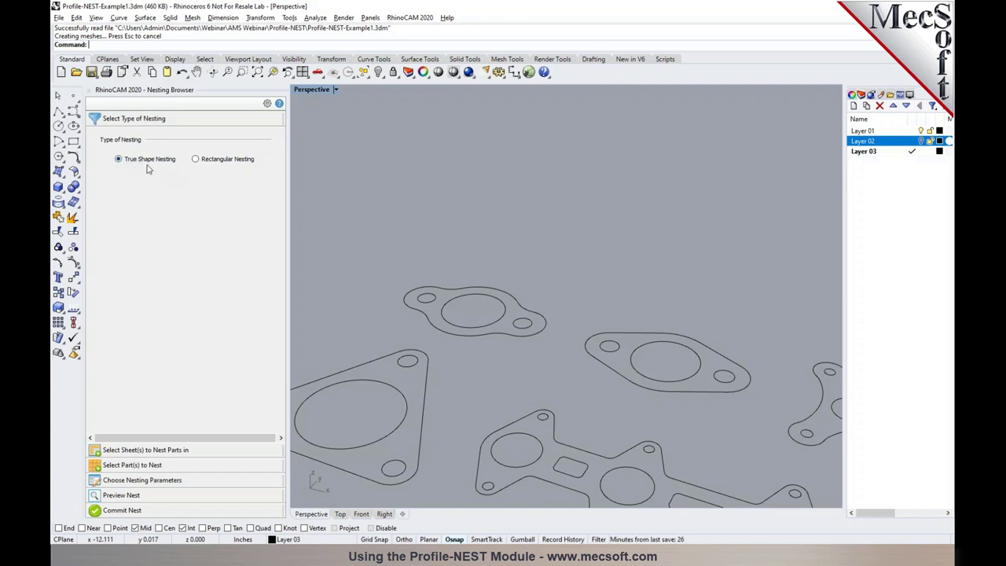
{"action": "left_click", "coordinate": [146, 450]}
{"action": "scroll", "coordinate": [474, 342], "scroll_direction": "down", "scroll_amount": 3}
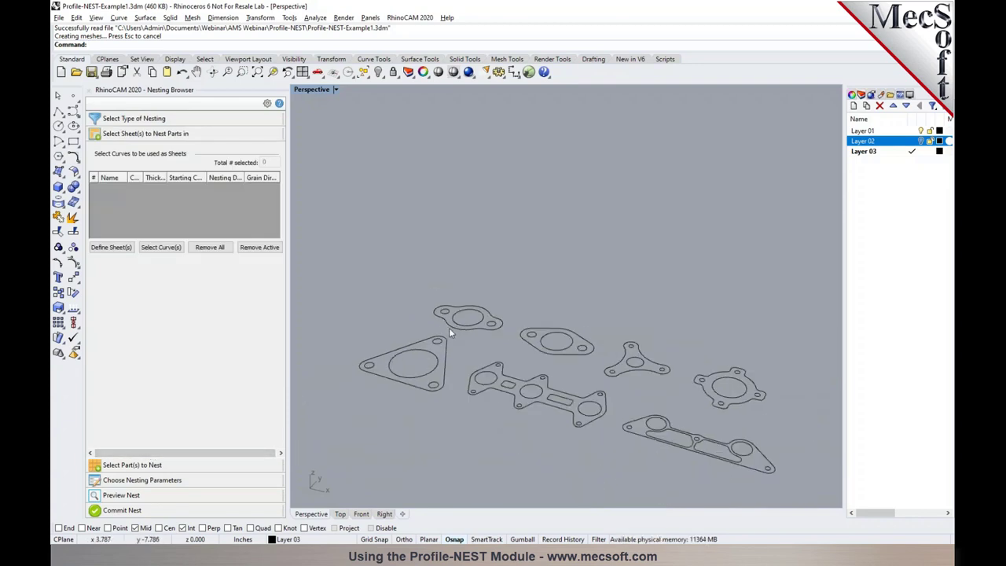
{"action": "scroll", "coordinate": [449, 328], "scroll_direction": "down", "scroll_amount": 2}
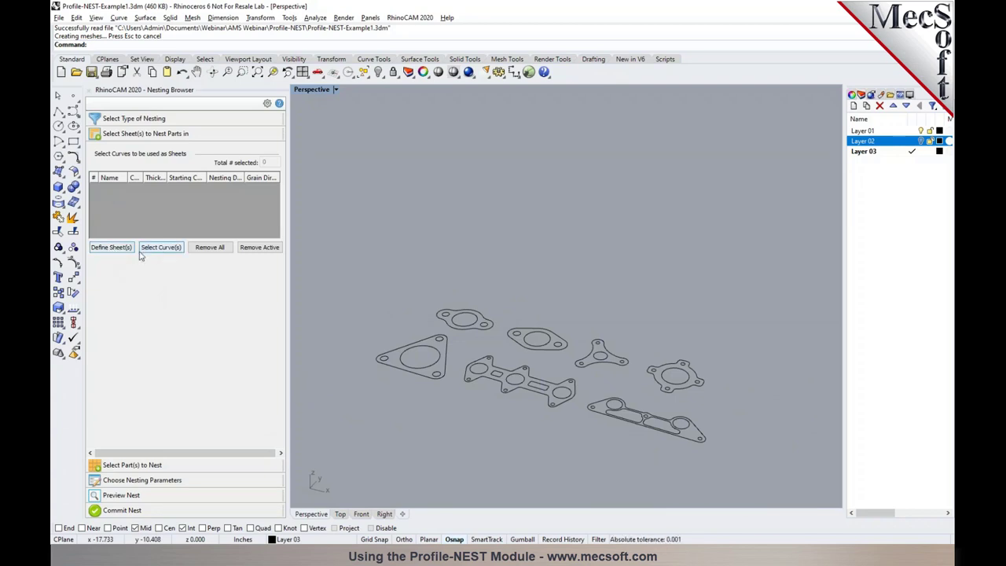
Step: View the sheet definition parameters for adding a rectangular sheet by length, height, thickness and count
{"action": "left_click", "coordinate": [111, 247]}
{"action": "left_click_drag", "start_coordinate": [128, 278], "coordinate": [110, 280]}
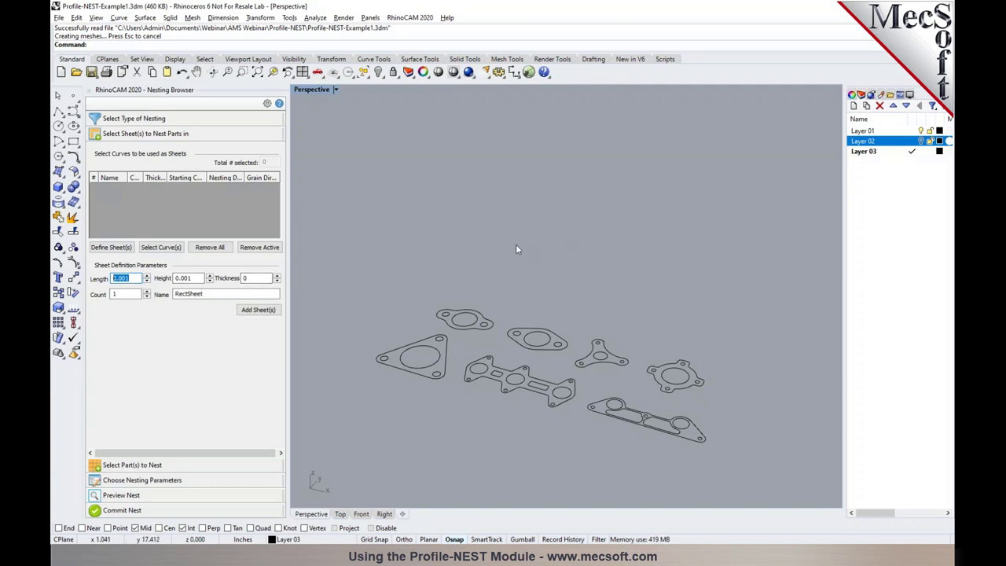
{"action": "left_click", "coordinate": [400, 283]}
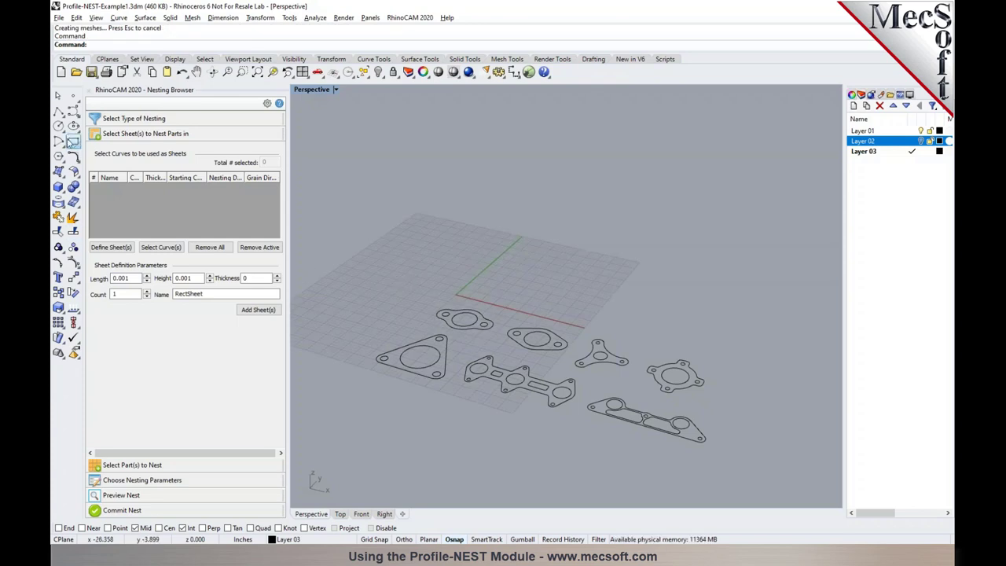
Step: Draw a 48 by 48 inch rectangle with its first corner at the origin
{"action": "left_click", "coordinate": [73, 141]}
{"action": "scroll", "coordinate": [443, 277], "scroll_direction": "up", "scroll_amount": 3}
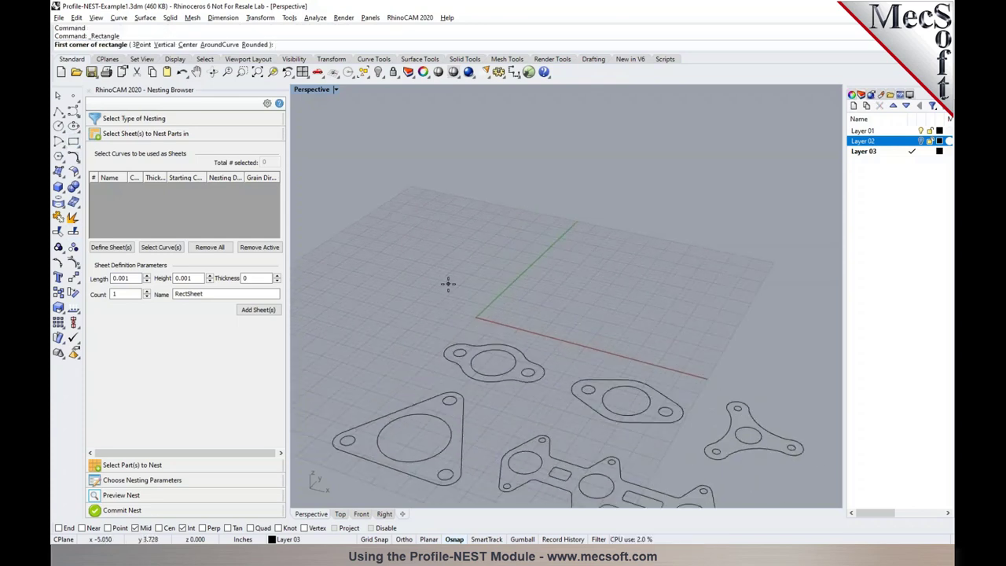
{"action": "type", "text": "0"}
{"action": "key", "text": "Return"}
{"action": "type", "text": "1"}
{"action": "type", "text": "8"}
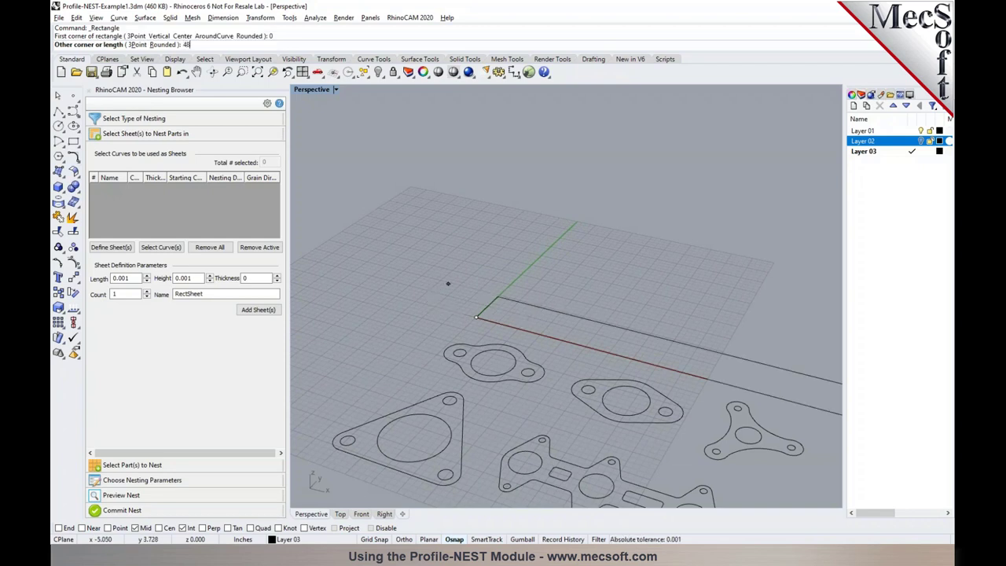
{"action": "key", "text": "Return"}
{"action": "type", "text": "48"}
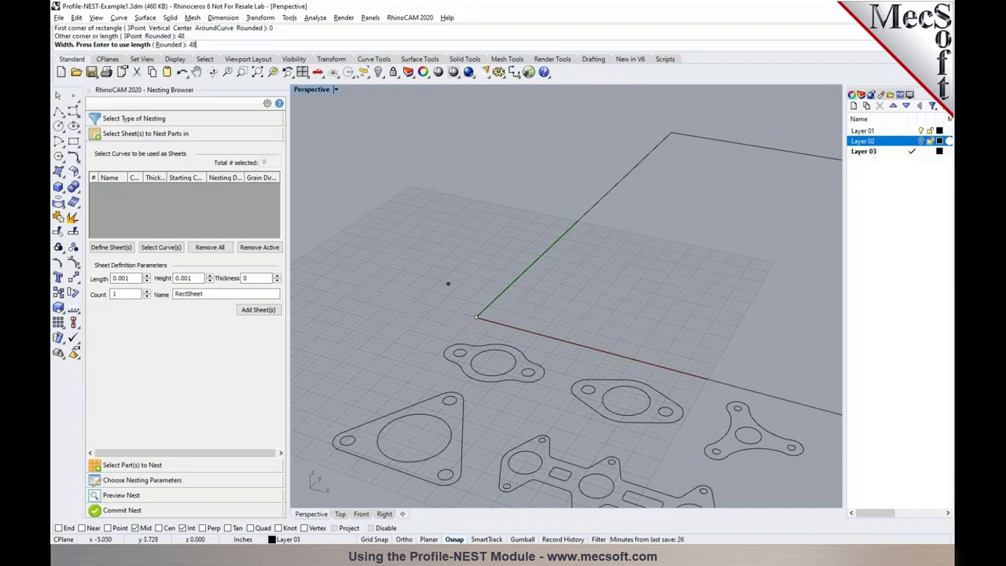
{"action": "key", "text": "Return"}
{"action": "scroll", "coordinate": [439, 283], "scroll_direction": "down", "scroll_amount": 5}
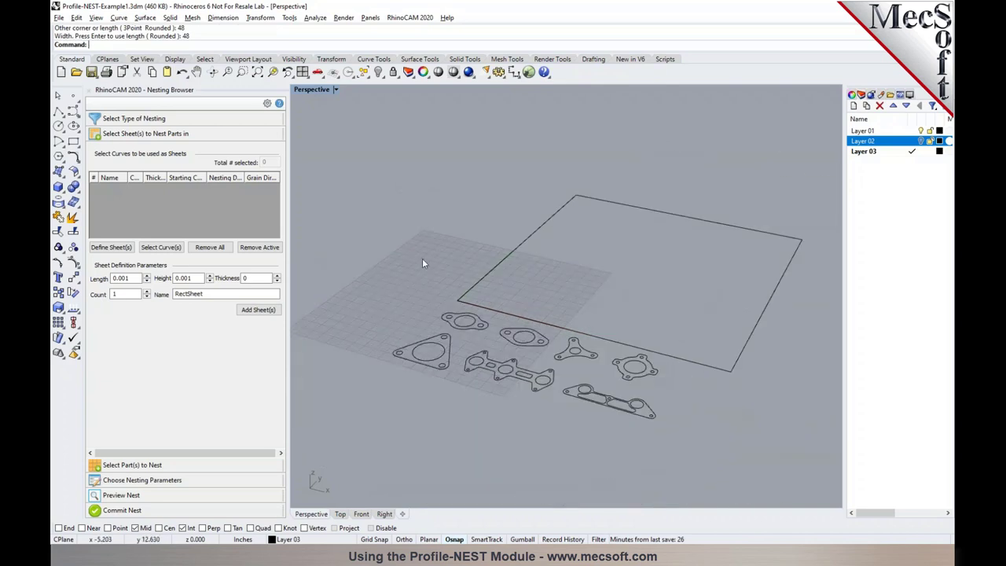
Step: Assign the 48 by 48 inch rectangle as the nesting sheet
{"action": "left_click", "coordinate": [161, 247]}
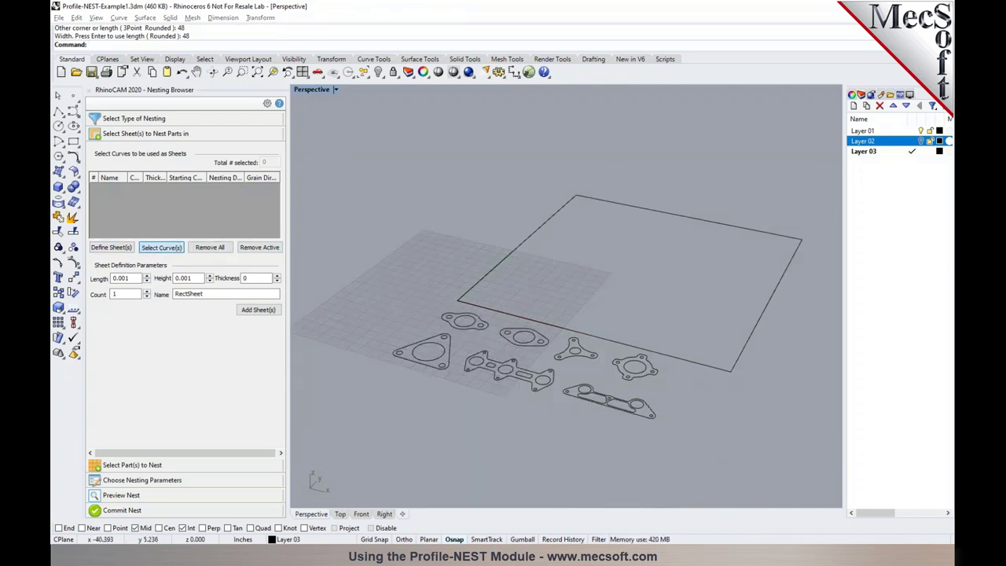
{"action": "left_click", "coordinate": [470, 289]}
{"action": "right_click", "coordinate": [430, 275]}
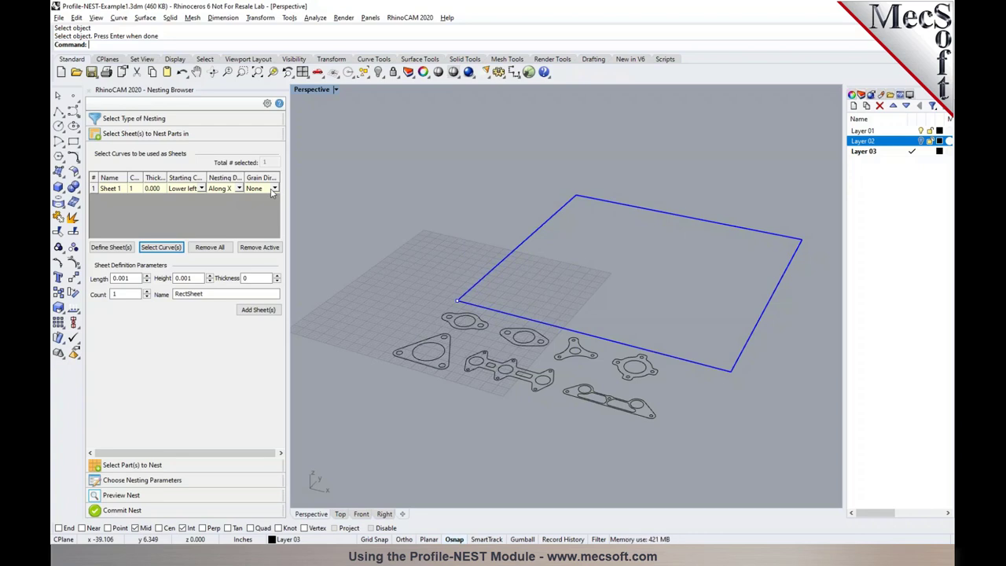
Step: Select all the gasket curves below the sheet in the Top view as the parts to nest
{"action": "left_click", "coordinate": [195, 467]}
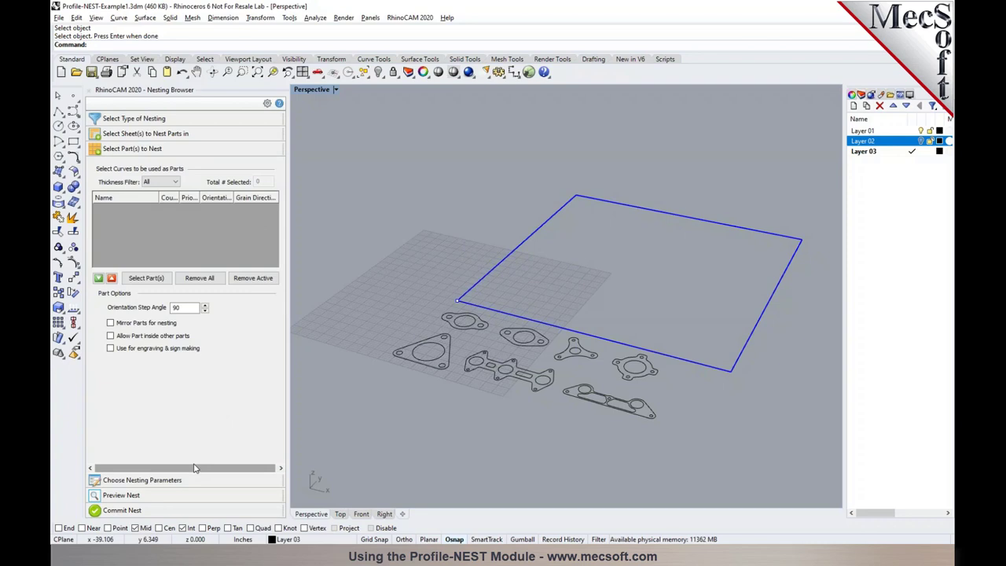
{"action": "left_click", "coordinate": [340, 514]}
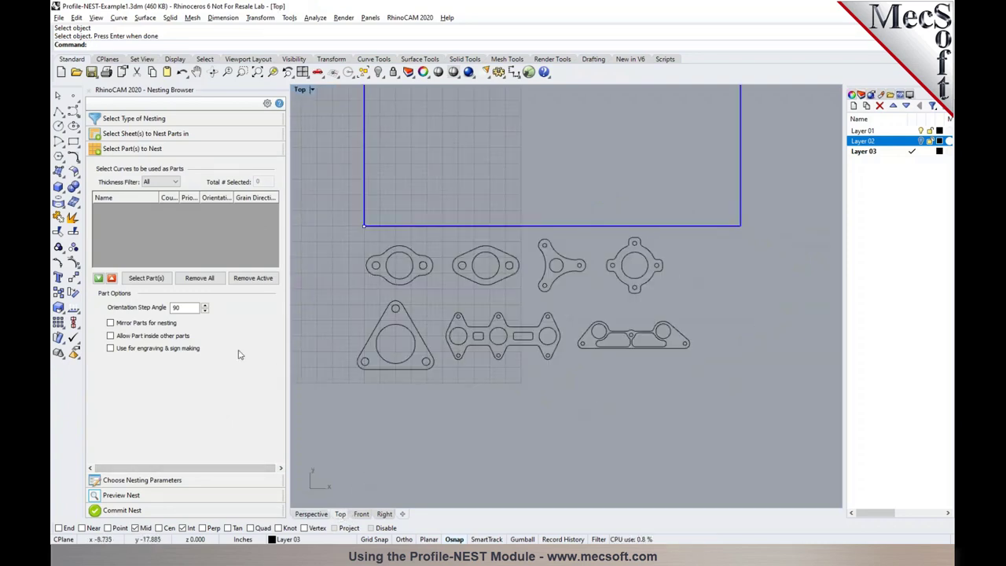
{"action": "left_click", "coordinate": [157, 279]}
{"action": "left_click_drag", "start_coordinate": [330, 212], "coordinate": [714, 407]}
{"action": "right_click", "coordinate": [714, 407]}
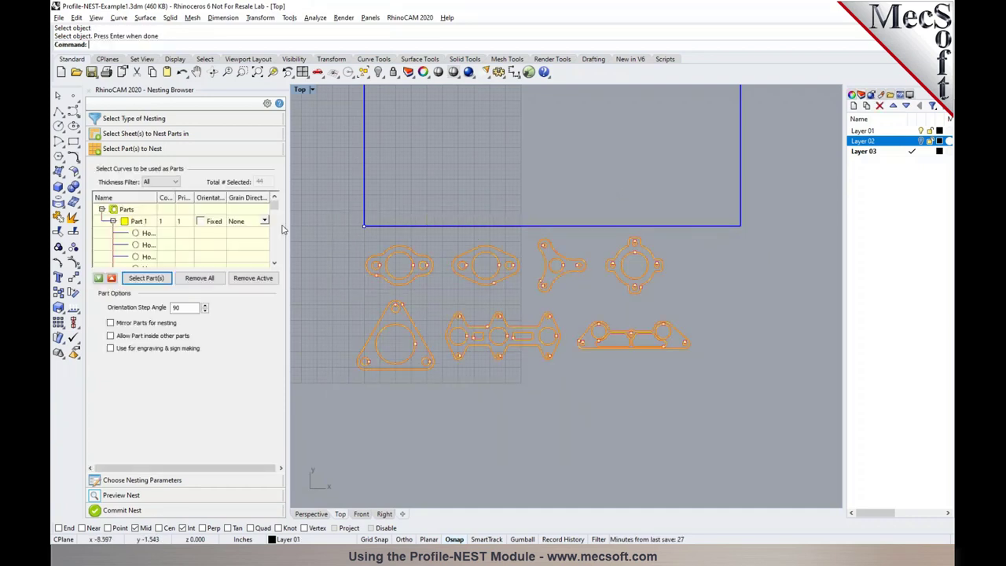
Step: Examine the parts list, highlighting the first two holes of Part 1 and looking through the other parts
{"action": "left_click", "coordinate": [113, 221]}
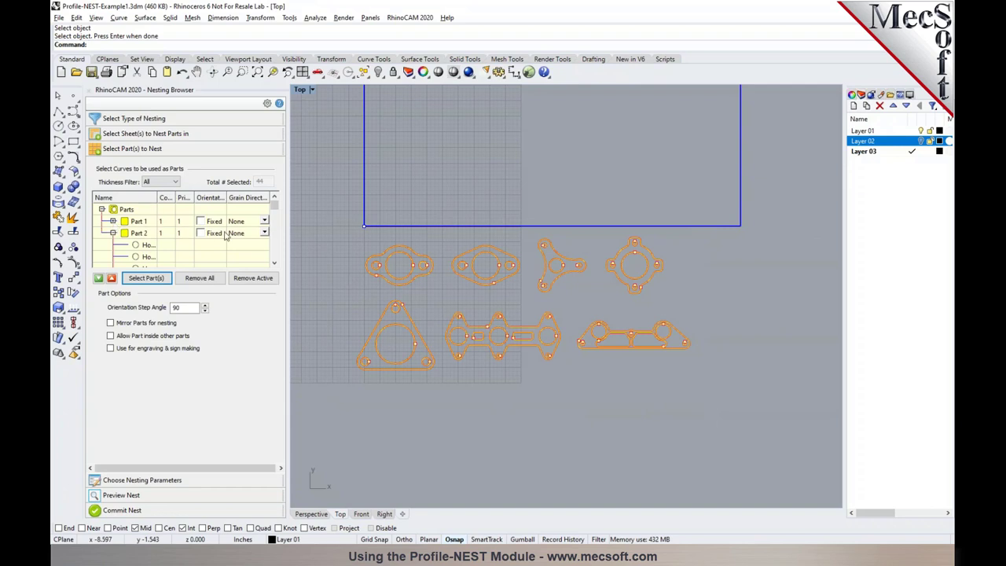
{"action": "left_click", "coordinate": [112, 221]}
{"action": "left_click", "coordinate": [147, 233]}
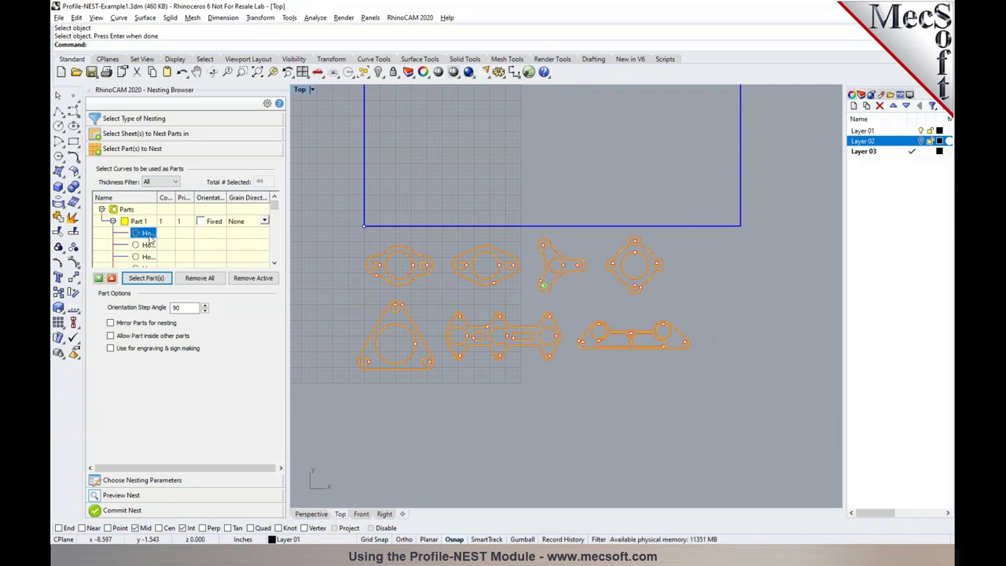
{"action": "left_click", "coordinate": [147, 244]}
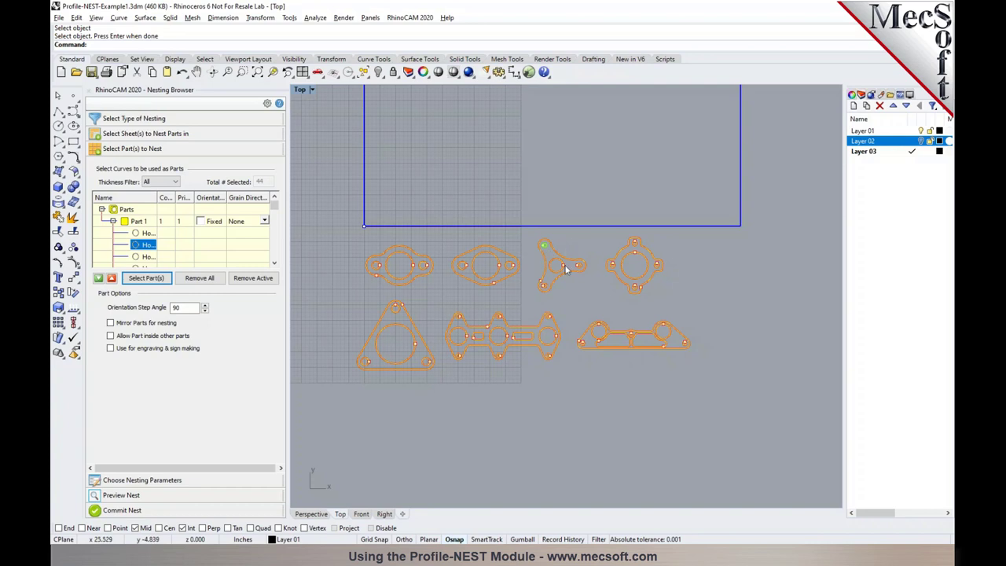
{"action": "scroll", "coordinate": [274, 212], "scroll_direction": "down", "scroll_amount": 1}
{"action": "left_click_drag", "start_coordinate": [273, 213], "coordinate": [274, 245]}
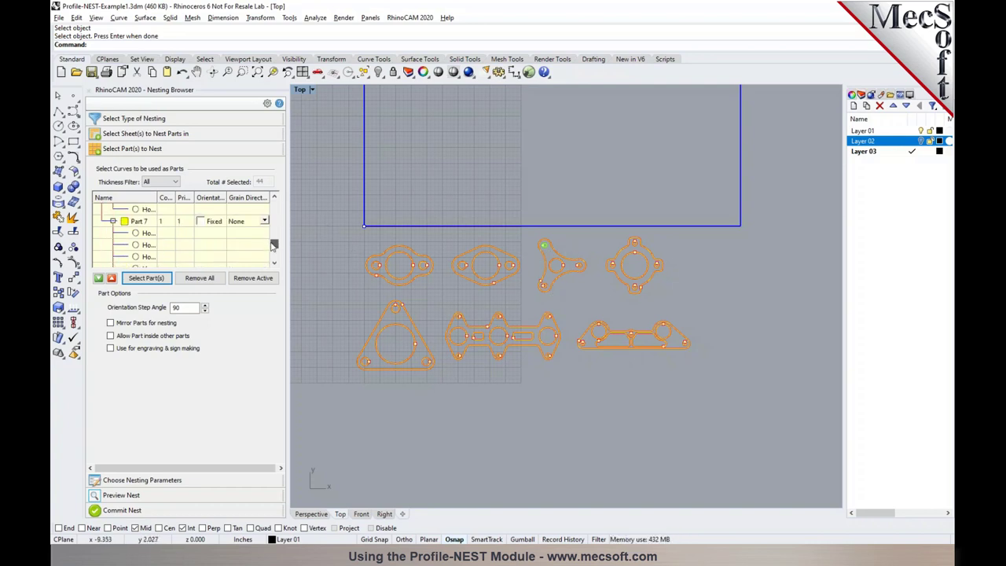
{"action": "scroll", "coordinate": [144, 248], "scroll_direction": "down", "scroll_amount": 1}
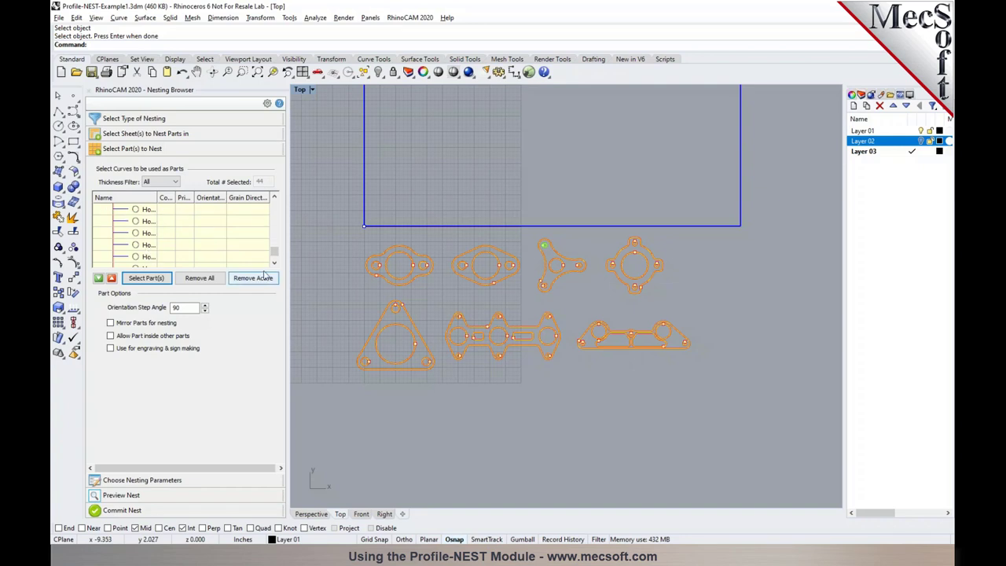
Step: Set the count of Part 1 to 10 and apply the same count to all parts
{"action": "left_click_drag", "start_coordinate": [274, 259], "coordinate": [274, 206]}
{"action": "left_click", "coordinate": [163, 222]}
{"action": "left_click", "coordinate": [164, 222]}
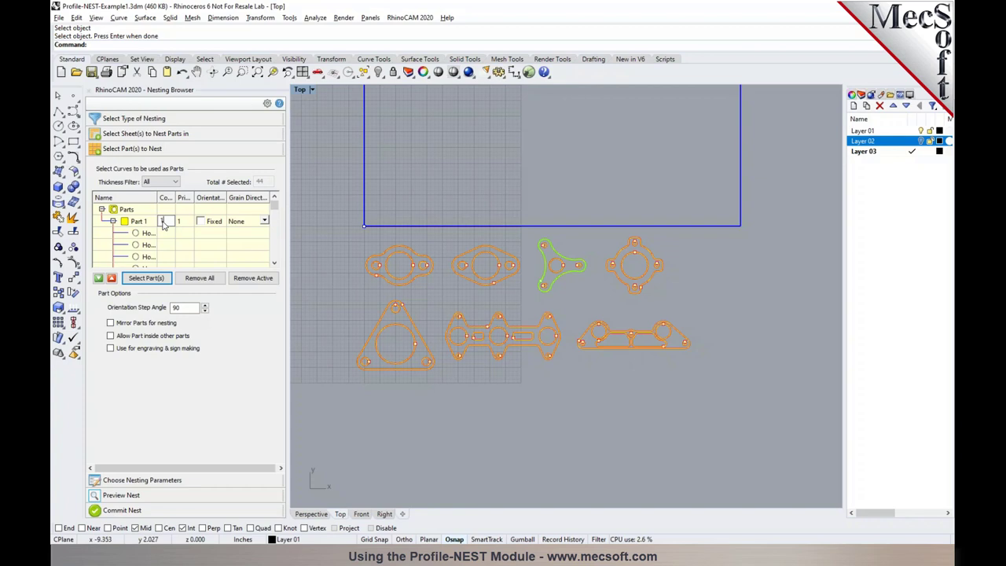
{"action": "type", "text": "0"}
{"action": "right_click", "coordinate": [165, 223]}
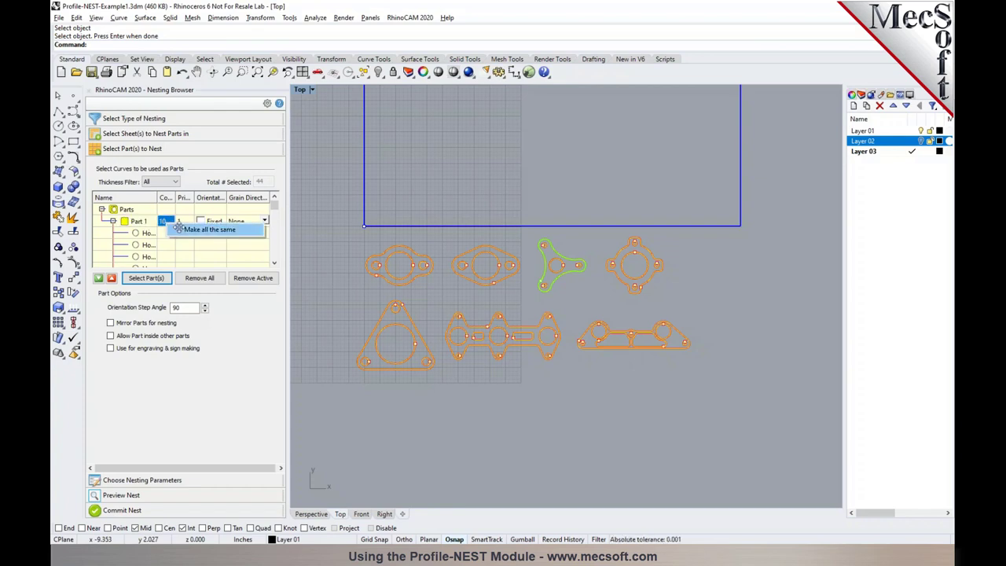
{"action": "left_click", "coordinate": [206, 229]}
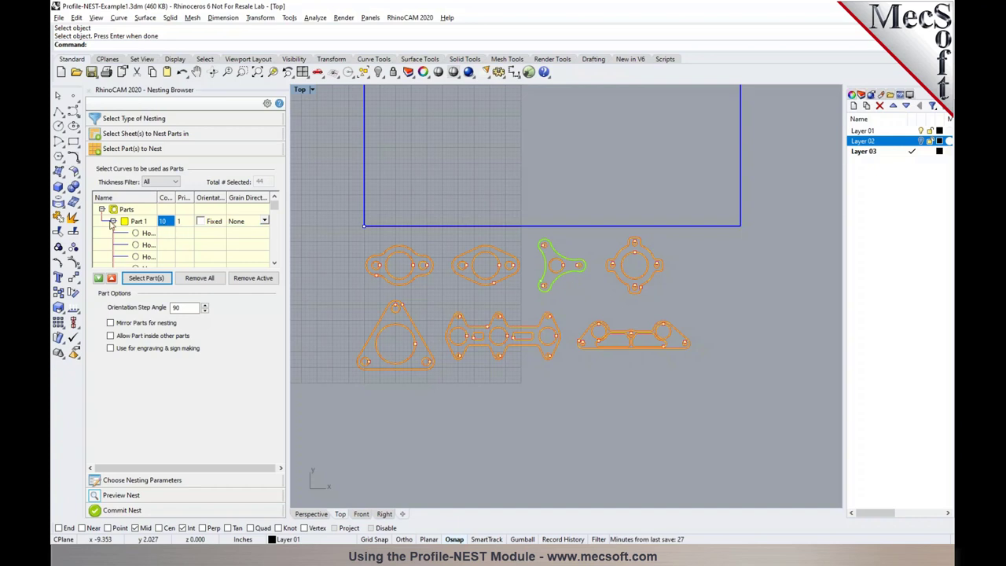
{"action": "left_click", "coordinate": [113, 222]}
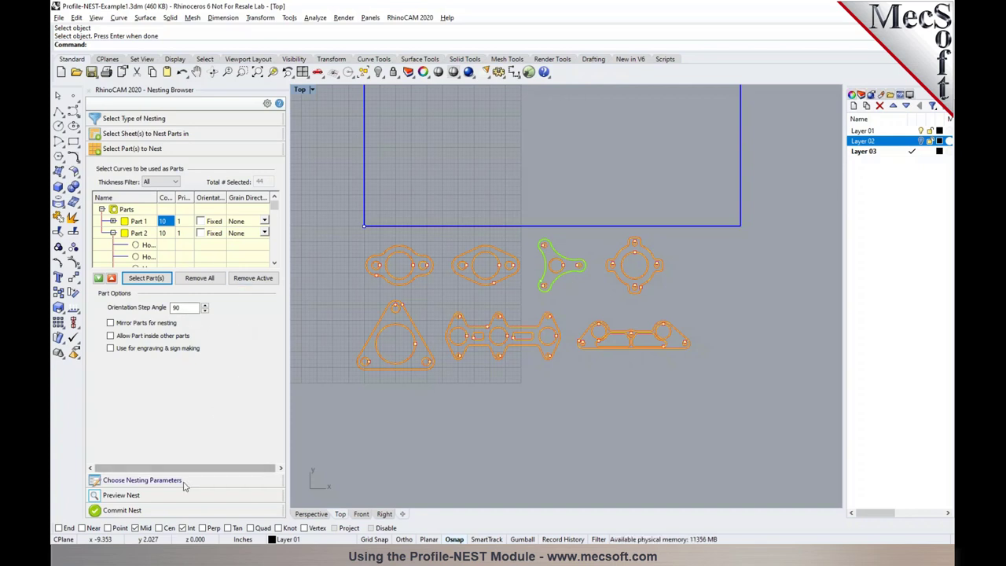
Step: Set the nesting distance part to part to 0.6 and part to sheet to 0.1
{"action": "left_click", "coordinate": [186, 480]}
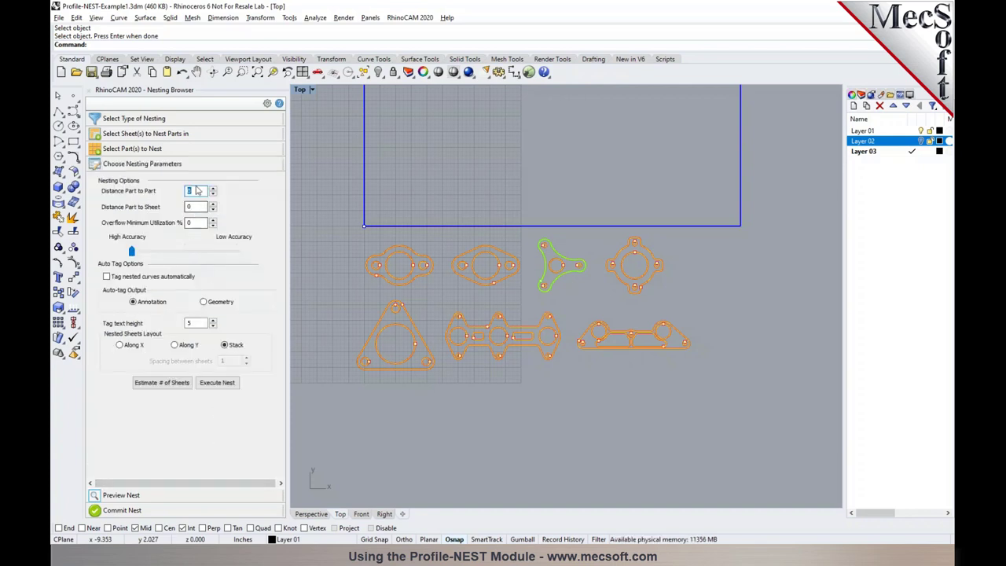
{"action": "type", "text": "0.6"}
{"action": "key", "text": "Tab"}
{"action": "type", "text": "0.1"}
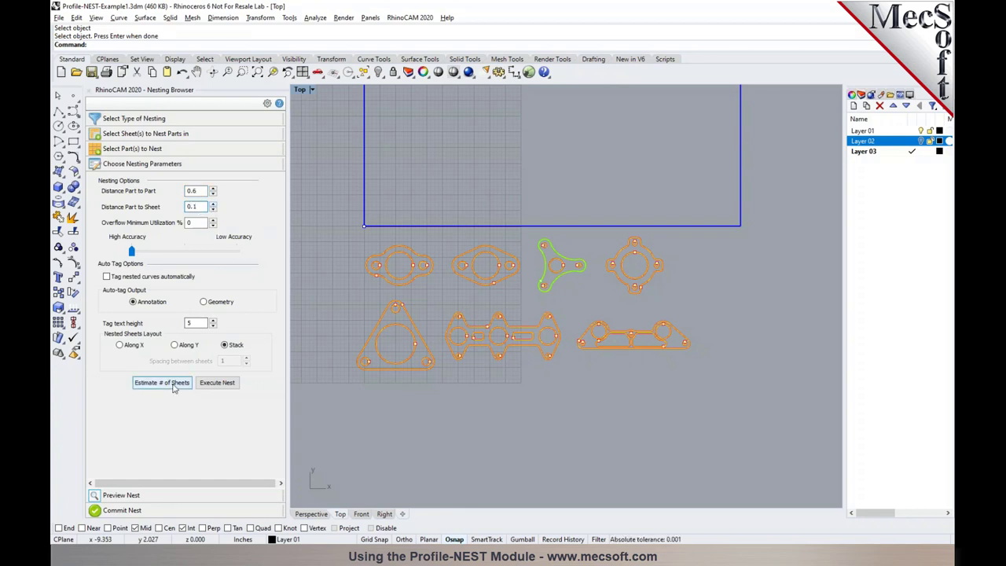
Step: Estimate the number of sheets needed and update the sheet count from the estimate
{"action": "left_click", "coordinate": [175, 385]}
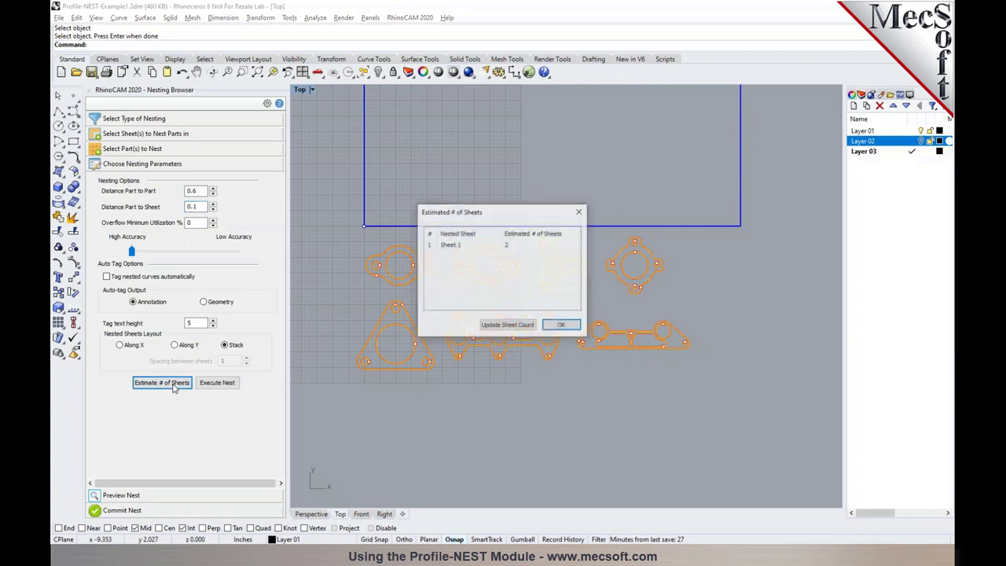
{"action": "left_click", "coordinate": [530, 330]}
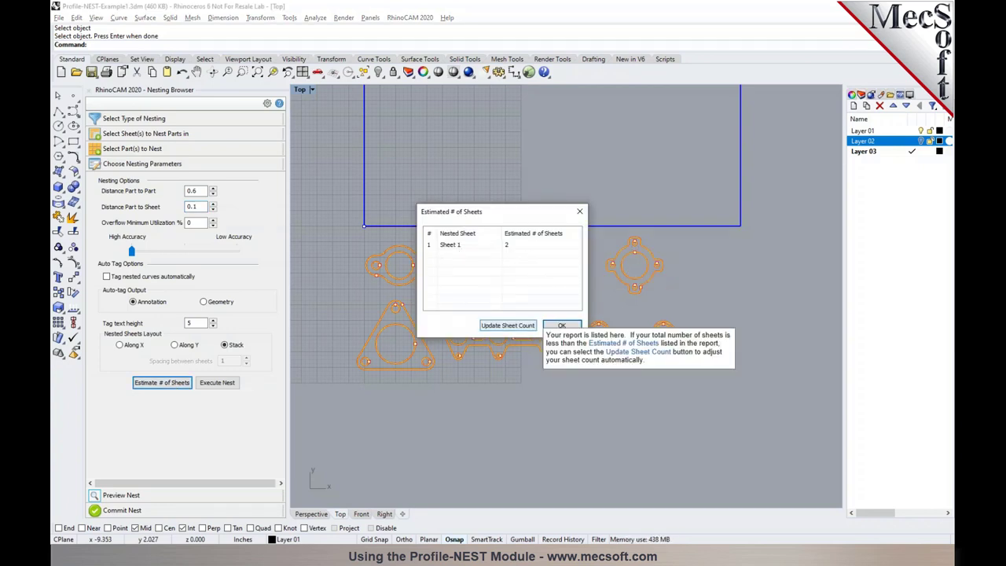
{"action": "left_click", "coordinate": [545, 318]}
Step: Execute the nest and inspect the part arrangement on the first nested sheet
{"action": "left_click", "coordinate": [217, 382]}
{"action": "scroll", "coordinate": [428, 412], "scroll_direction": "down", "scroll_amount": 3}
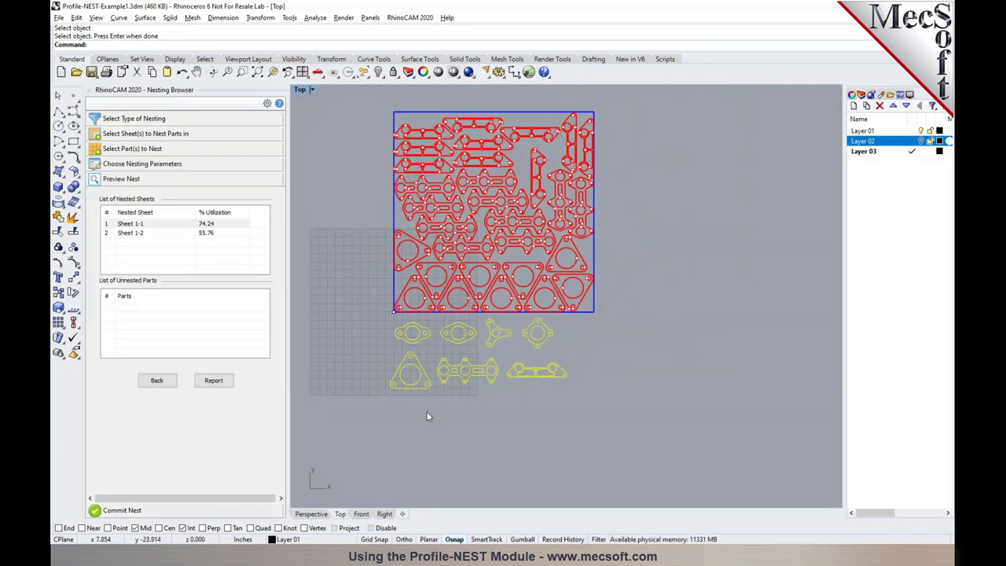
{"action": "scroll", "coordinate": [462, 240], "scroll_direction": "up", "scroll_amount": 2}
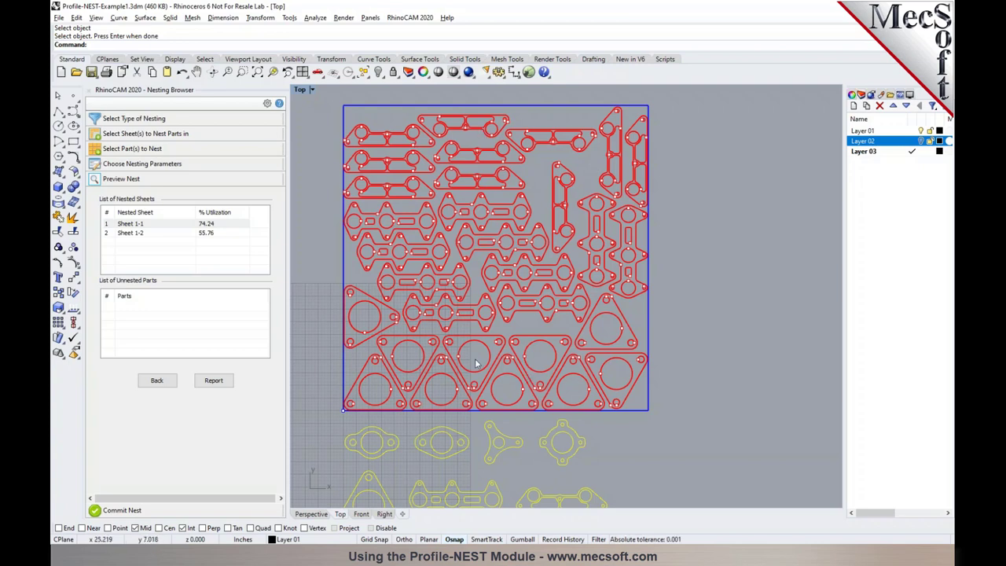
Step: Compare the part arrangements on nested sheets Sheet 1-1 and Sheet 1-2 in the nest preview
{"action": "left_click", "coordinate": [130, 234]}
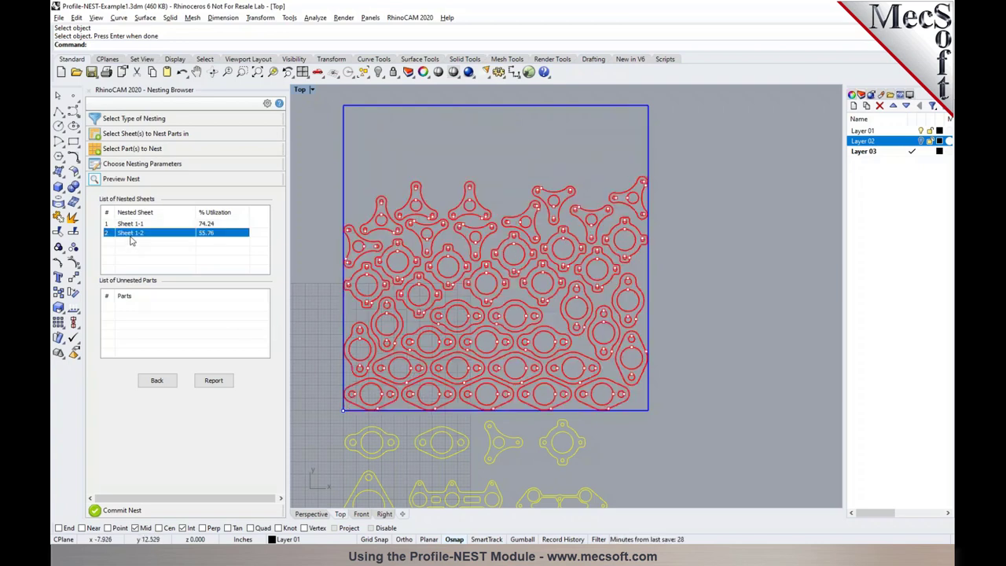
{"action": "left_click", "coordinate": [136, 225]}
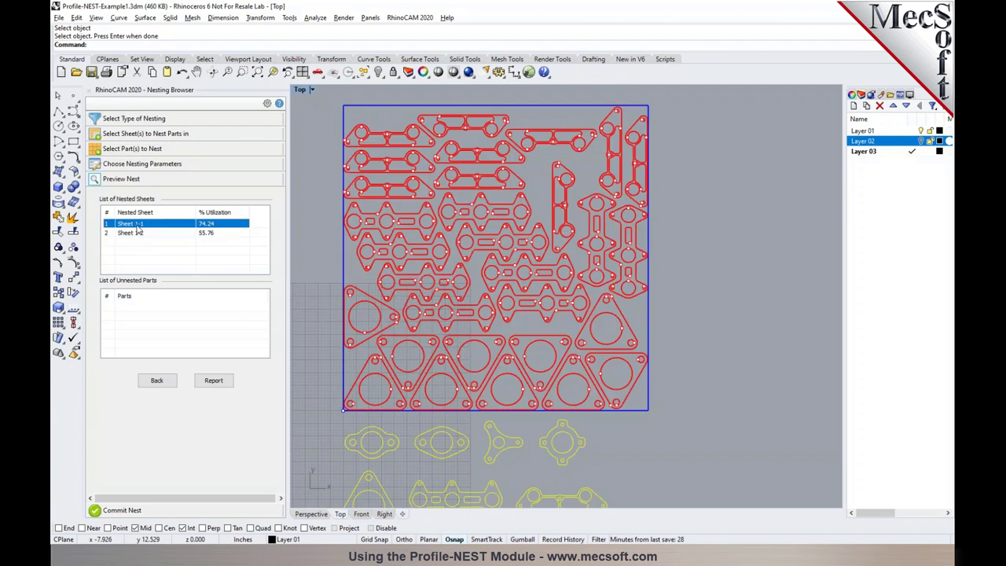
{"action": "left_click", "coordinate": [138, 234]}
{"action": "left_click", "coordinate": [138, 225]}
{"action": "left_click", "coordinate": [137, 233]}
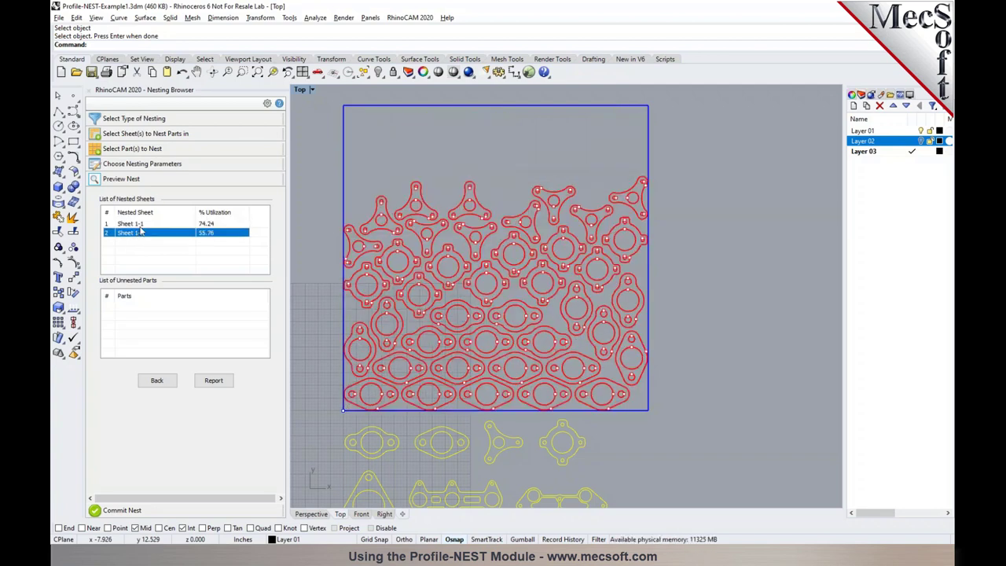
{"action": "left_click", "coordinate": [140, 224]}
Step: Commit the nest with a separate layer for each nested sheet and make Layer 03 the current layer
{"action": "left_click", "coordinate": [148, 511]}
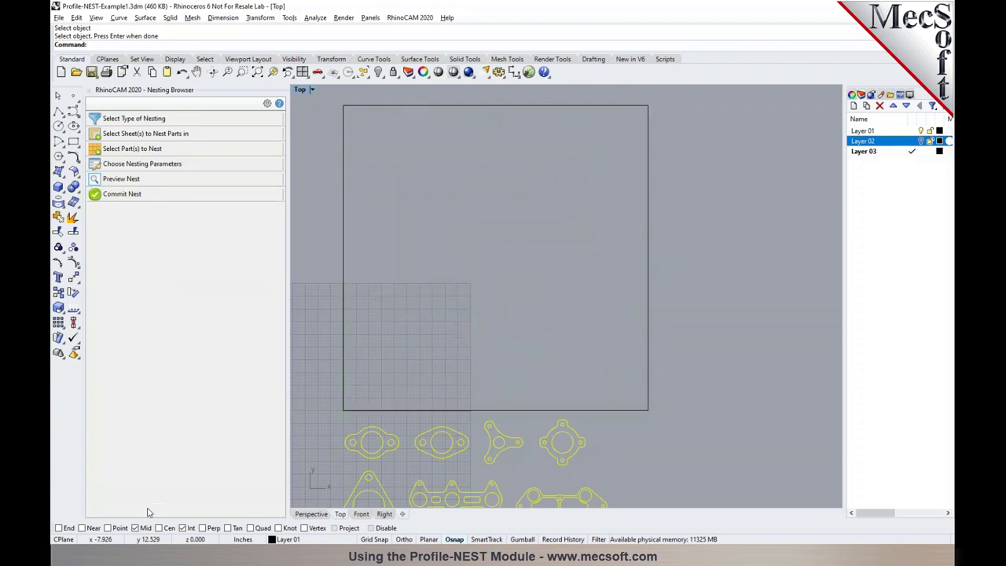
{"action": "left_click", "coordinate": [186, 281]}
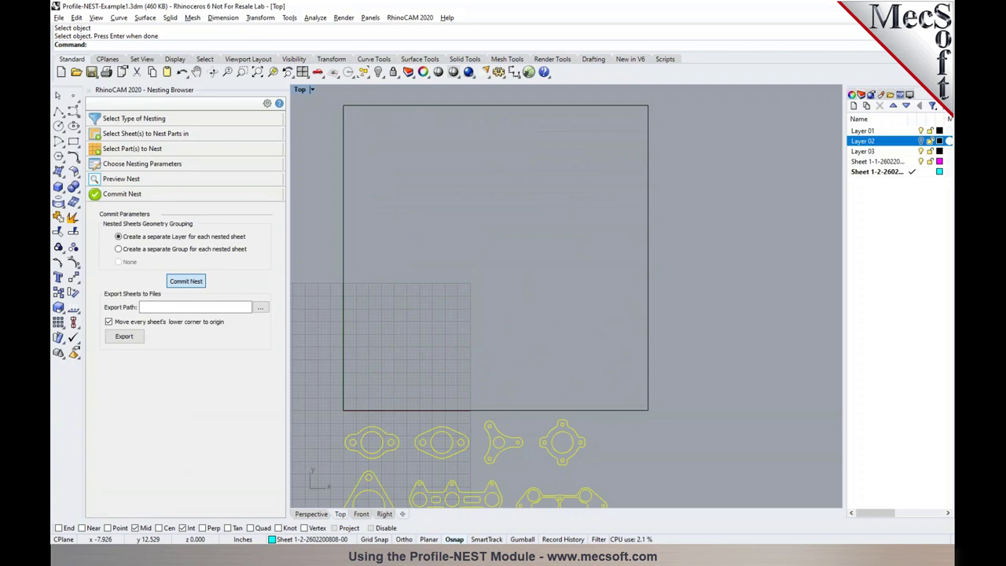
{"action": "left_click", "coordinate": [872, 162]}
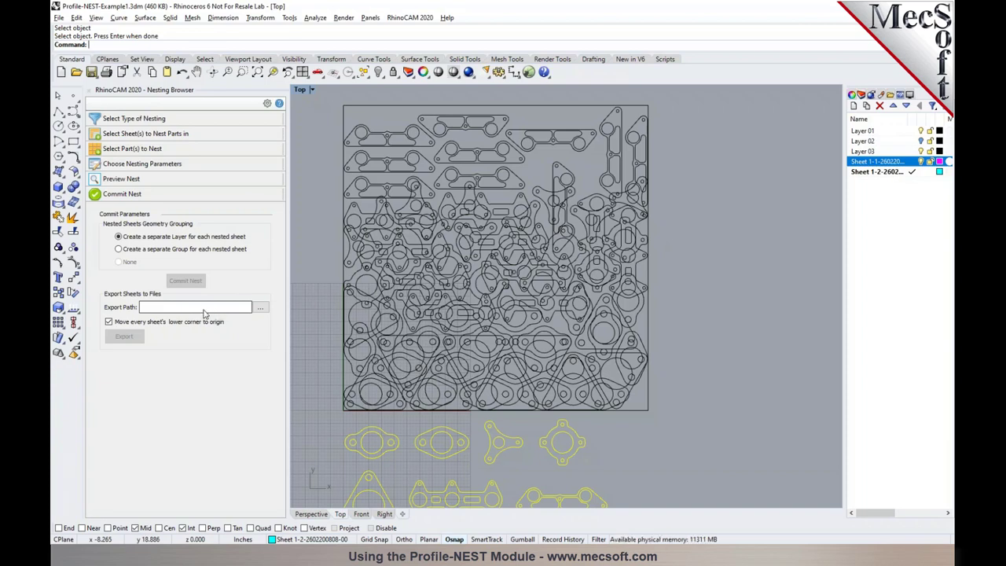
{"action": "left_click", "coordinate": [914, 152]}
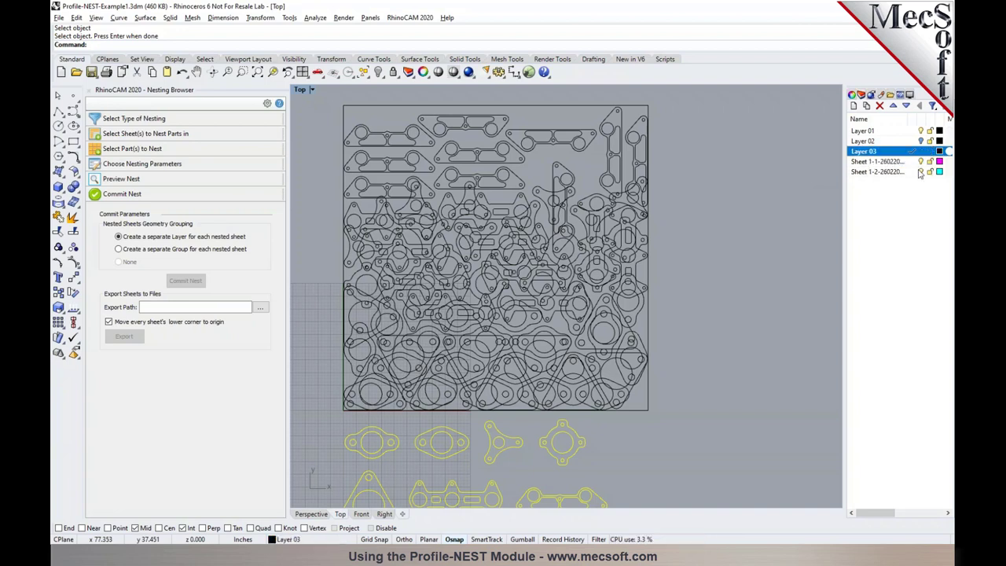
Step: Toggle the visibility of the Sheet 1-1 and Sheet 1-2 layers to view each committed sheet on its own
{"action": "left_click", "coordinate": [920, 161]}
{"action": "left_click", "coordinate": [920, 171]}
{"action": "left_click", "coordinate": [920, 161]}
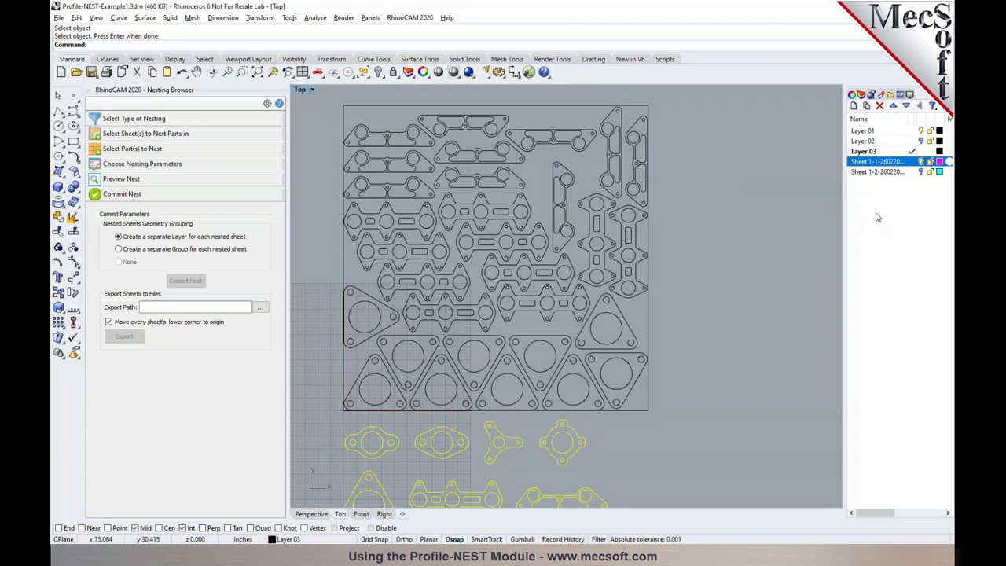
{"action": "left_click", "coordinate": [921, 171]}
{"action": "left_click", "coordinate": [922, 171]}
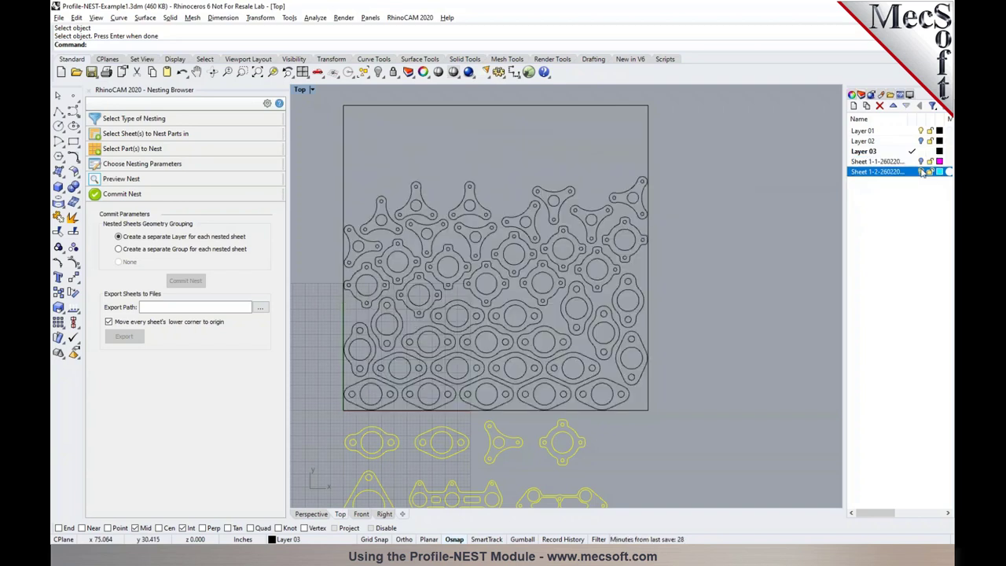
{"action": "left_click", "coordinate": [920, 162]}
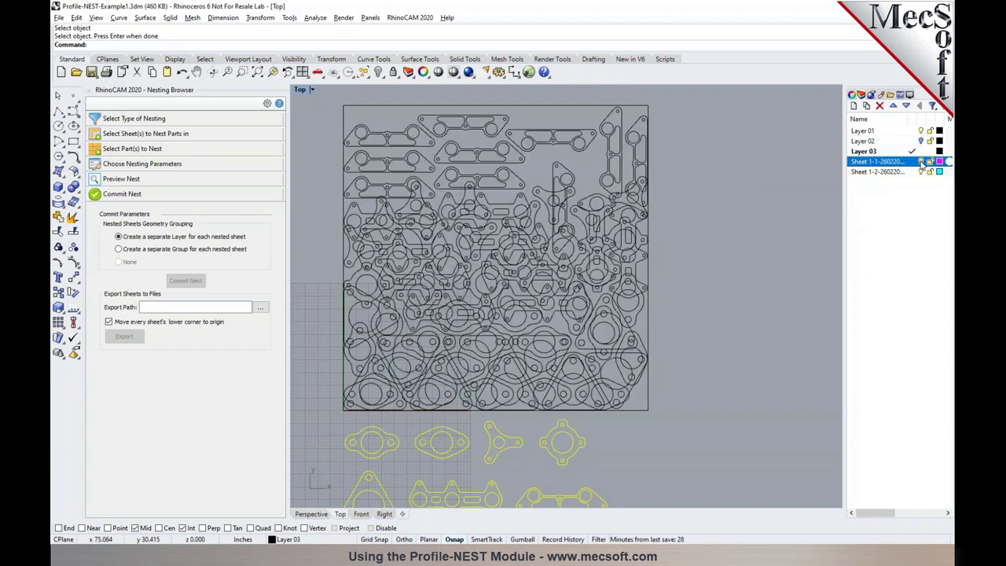
Step: Hide the Sheet 1-2 and Sheet 1-1 layers and deselect the original gasket profiles
{"action": "left_click", "coordinate": [922, 171]}
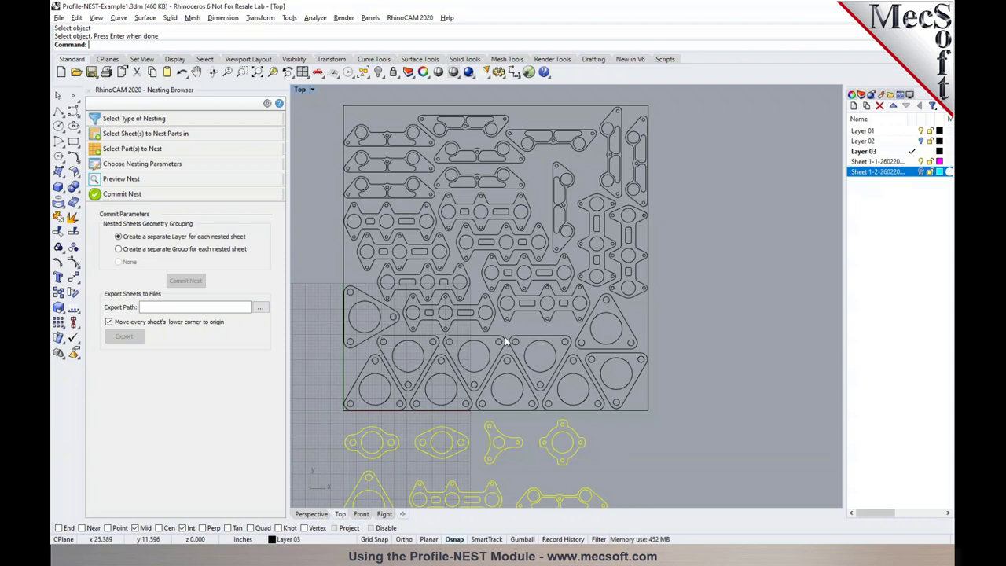
{"action": "left_click", "coordinate": [922, 162]}
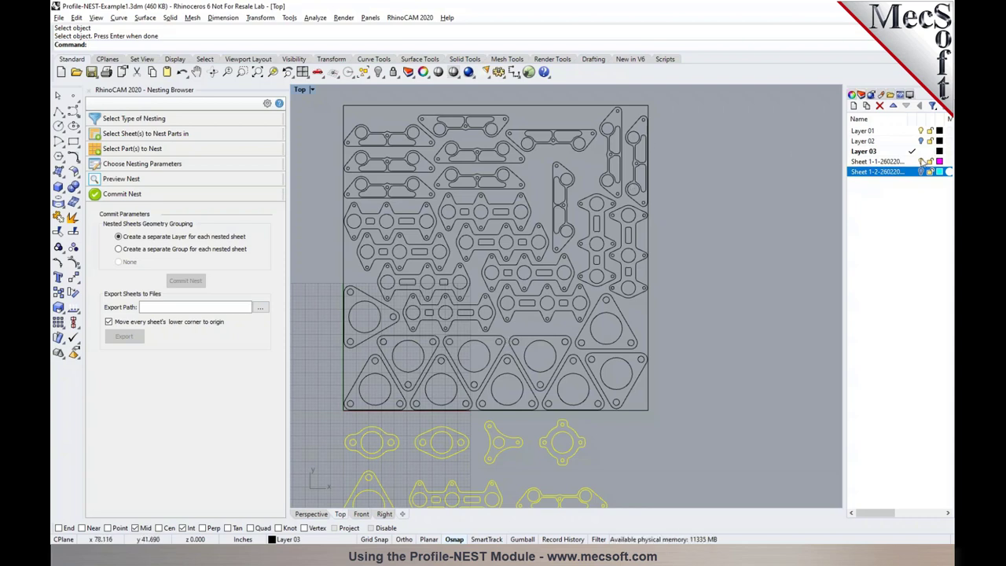
{"action": "left_click", "coordinate": [769, 277]}
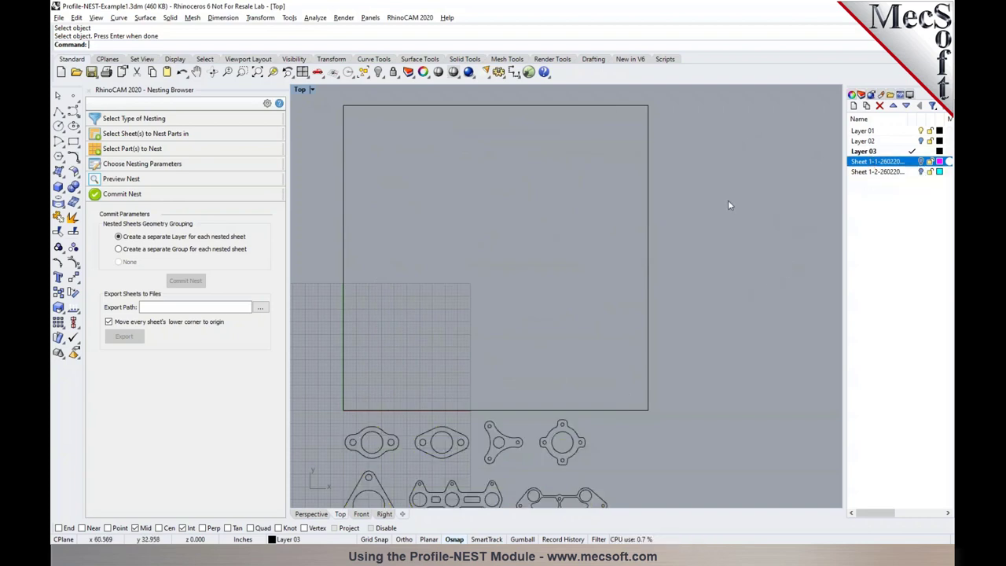
{"action": "scroll", "coordinate": [707, 206], "scroll_direction": "down", "scroll_amount": 3}
{"action": "scroll", "coordinate": [706, 205], "scroll_direction": "up", "scroll_amount": 2}
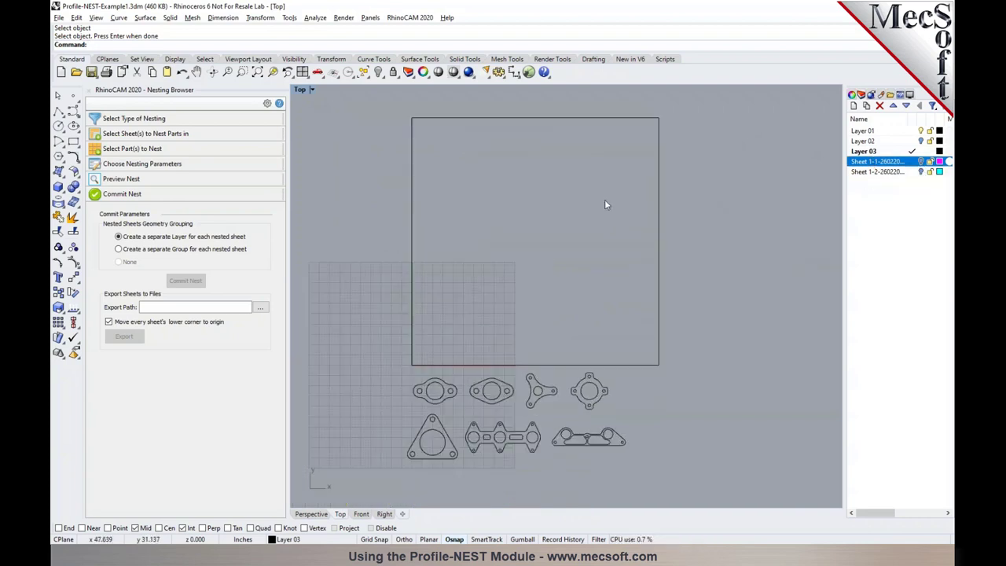
Step: Close the Nesting Browser, load the Profile-NEST module and enlarge its browser area
{"action": "left_click", "coordinate": [90, 91]}
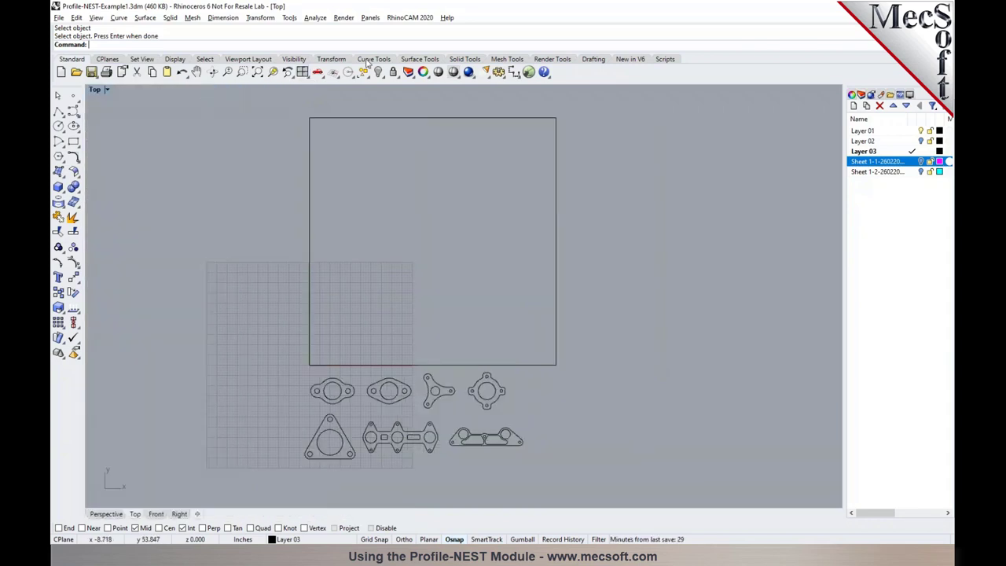
{"action": "left_click", "coordinate": [403, 19]}
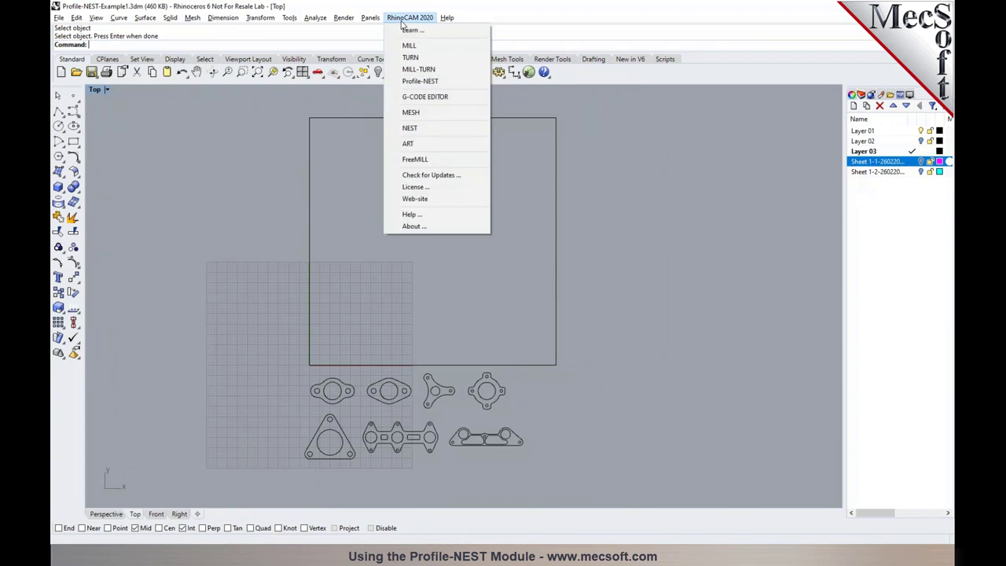
{"action": "left_click", "coordinate": [414, 82]}
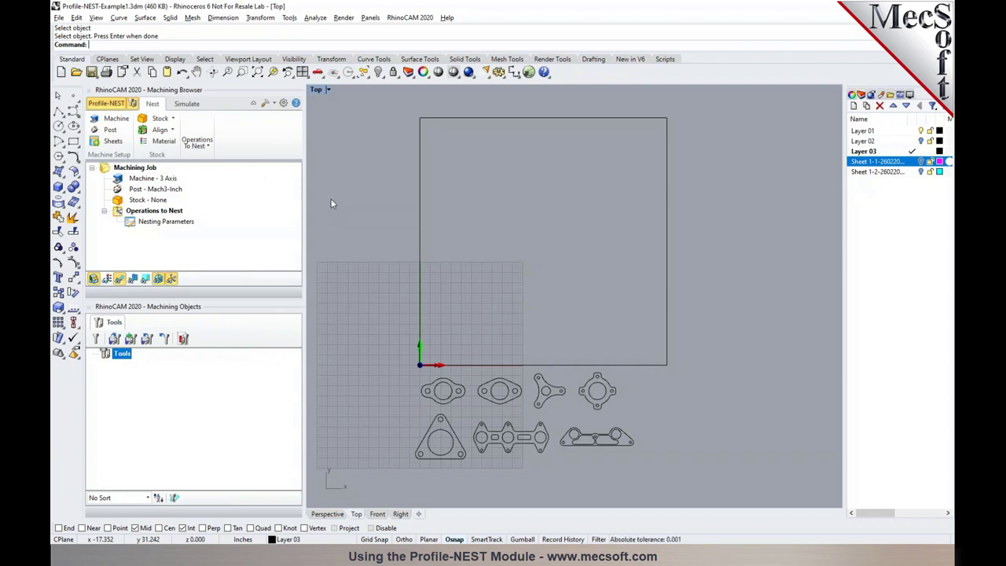
{"action": "left_click_drag", "start_coordinate": [304, 139], "coordinate": [336, 139]}
{"action": "left_click_drag", "start_coordinate": [267, 305], "coordinate": [268, 323]}
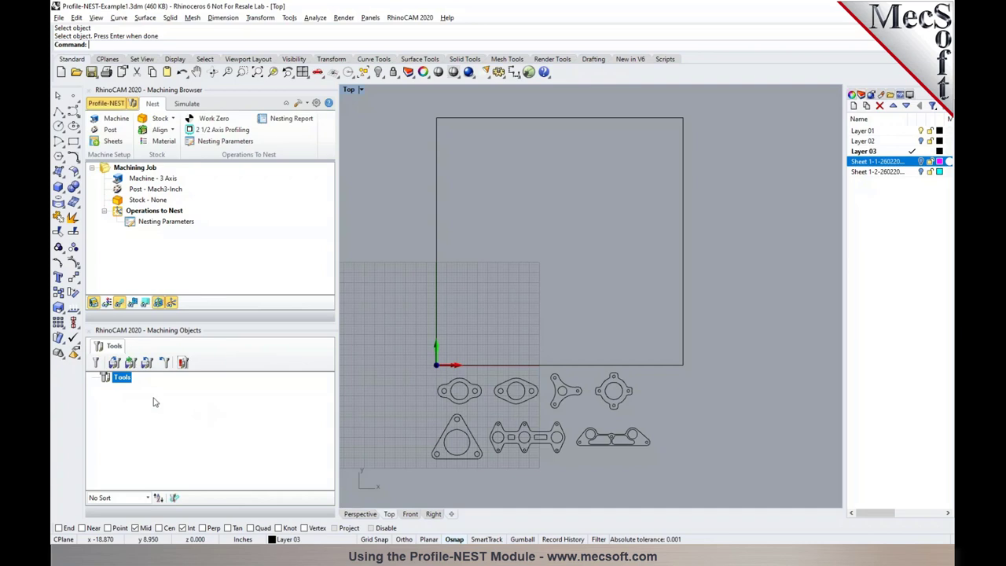
Step: Review the tool creation parameters for a ball mill without creating a tool
{"action": "left_click", "coordinate": [95, 363]}
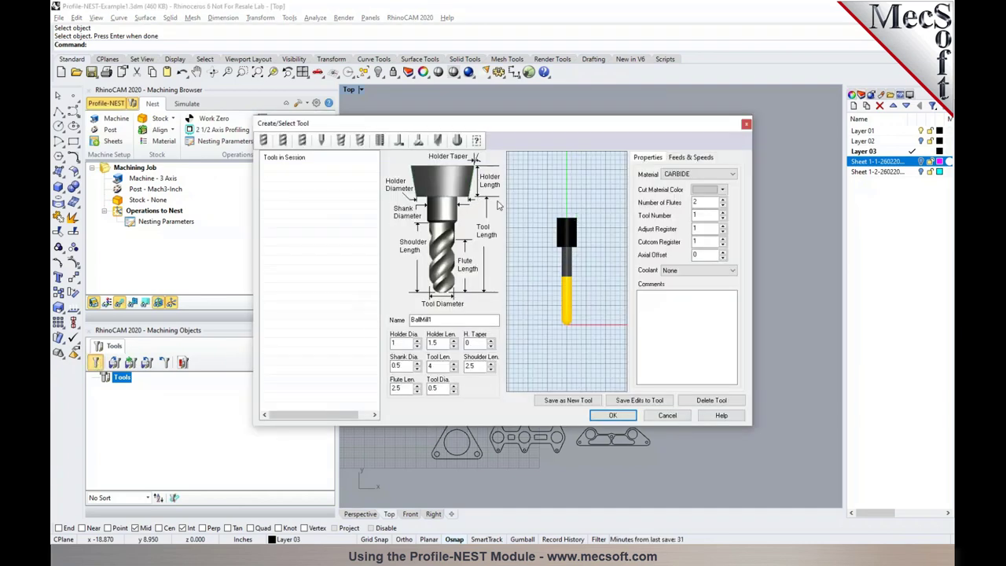
{"action": "left_click", "coordinate": [670, 416]}
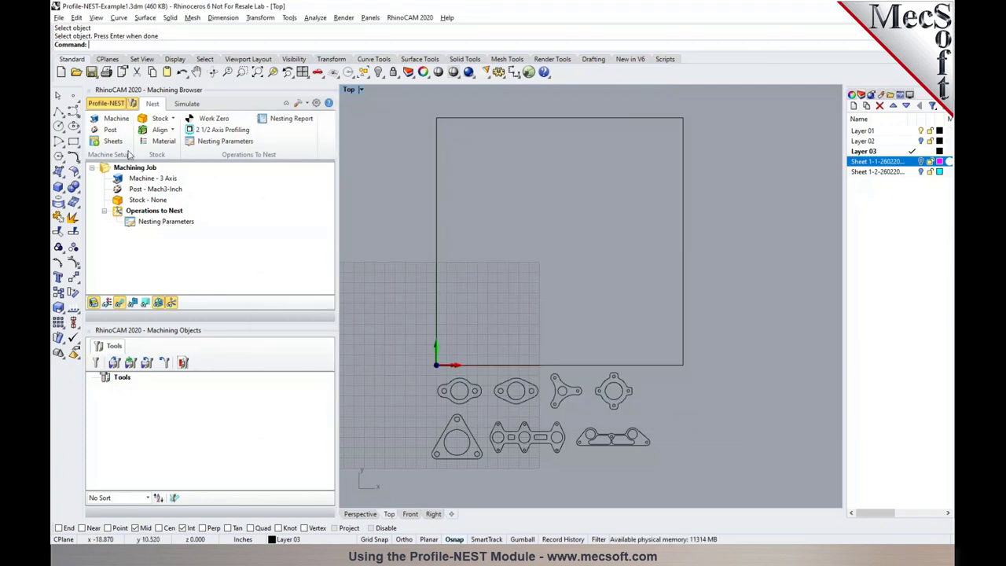
Step: Accept the 3 Axis machine definition and the Mach3-Inch post-processor settings
{"action": "left_click", "coordinate": [115, 122]}
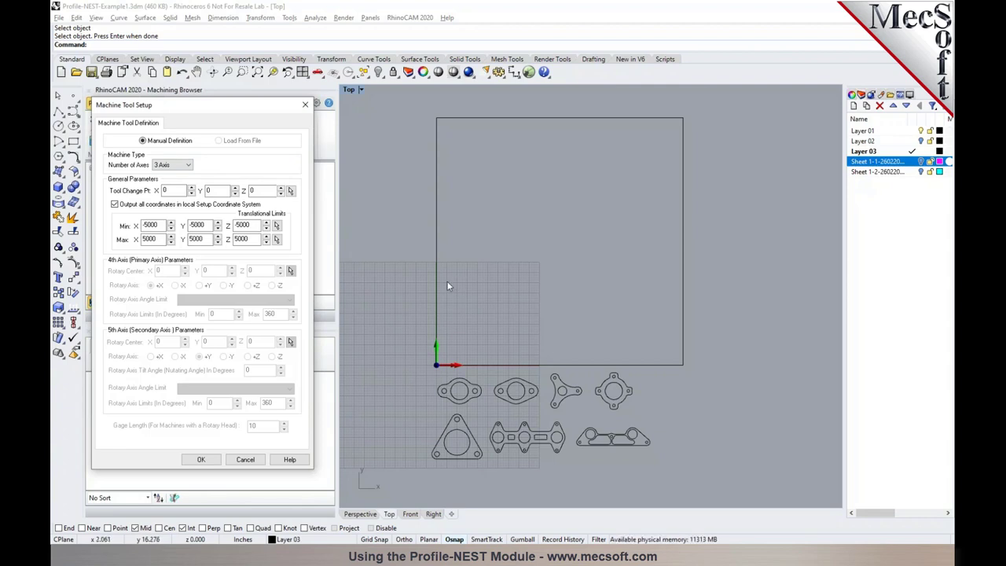
{"action": "left_click", "coordinate": [200, 459]}
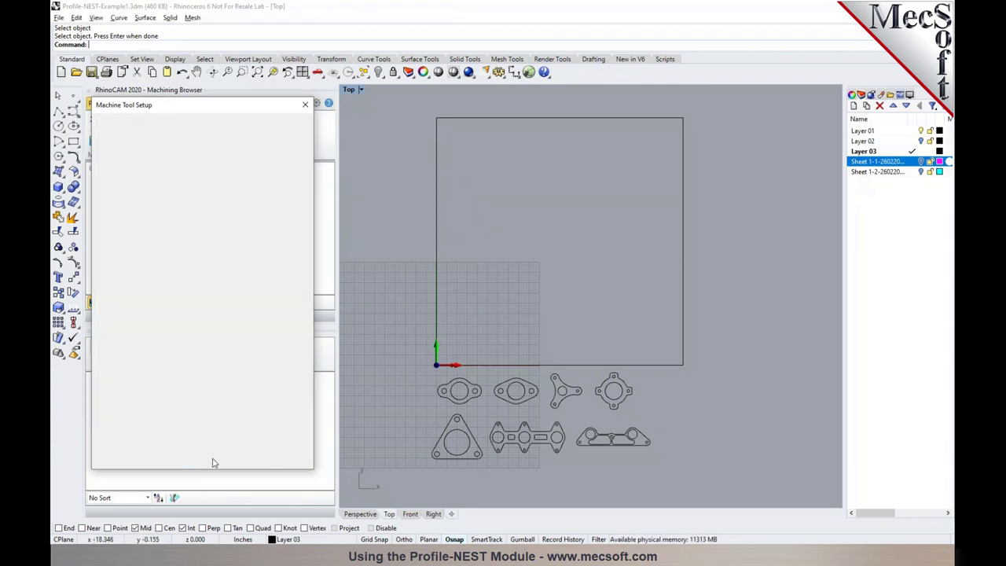
{"action": "left_click", "coordinate": [109, 130]}
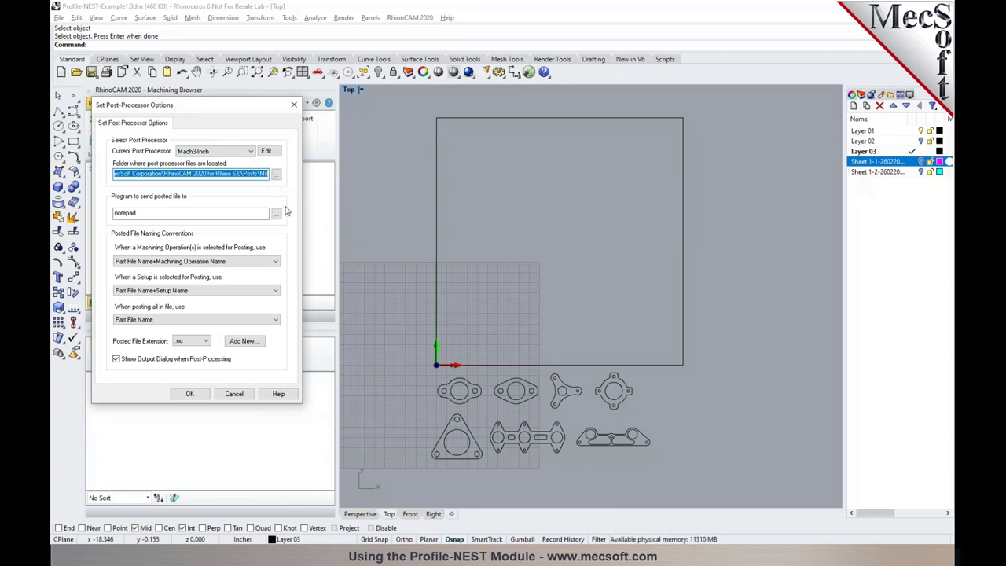
{"action": "left_click", "coordinate": [195, 394]}
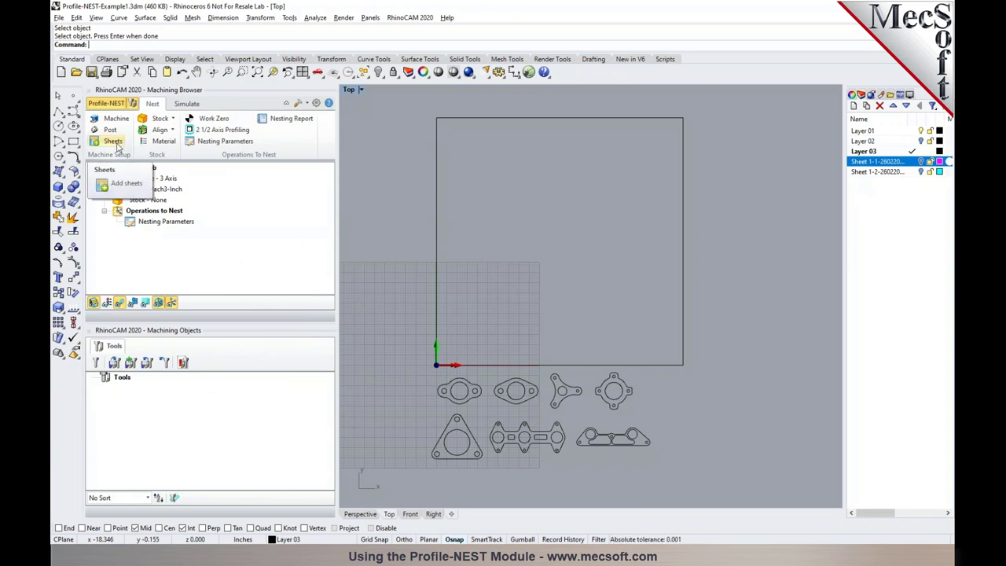
Step: Add a rectangular nesting sheet with length 48, height 48 and thickness 0.25 inches
{"action": "left_click", "coordinate": [114, 141]}
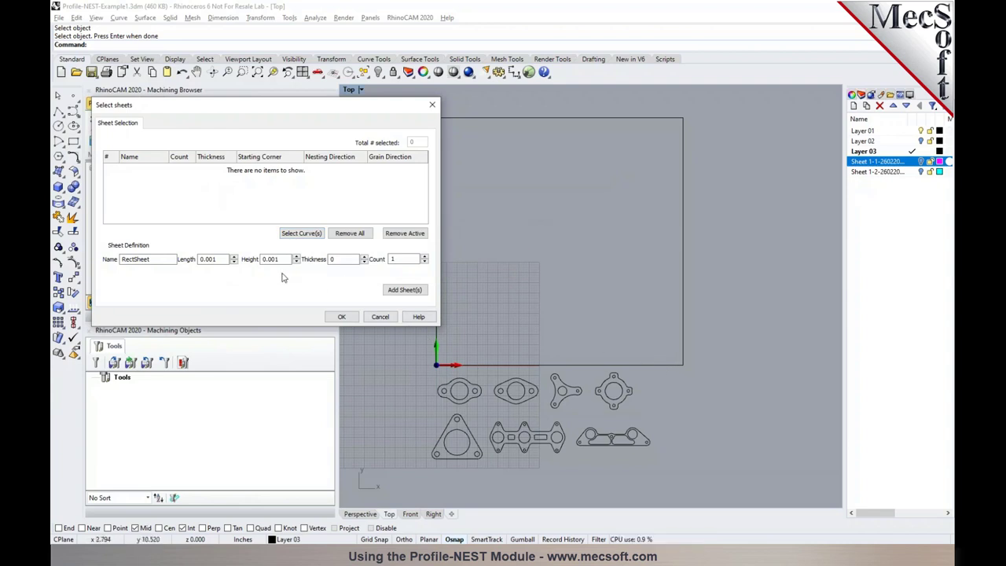
{"action": "left_click_drag", "start_coordinate": [219, 259], "coordinate": [179, 257]}
{"action": "type", "text": "48"}
{"action": "left_click_drag", "start_coordinate": [290, 259], "coordinate": [261, 258]}
{"action": "type", "text": "48"}
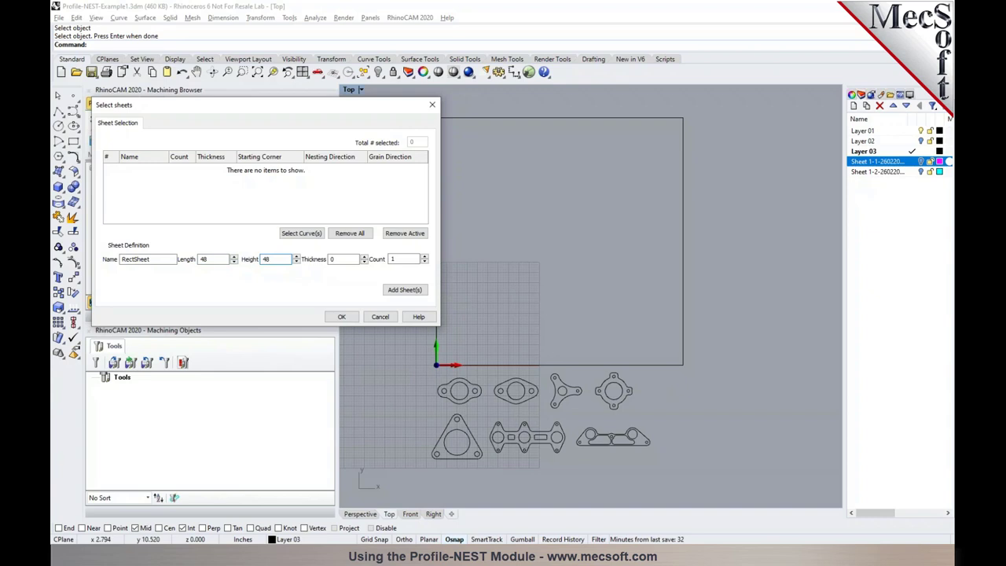
{"action": "left_click", "coordinate": [339, 259]}
{"action": "type", "text": ".25"}
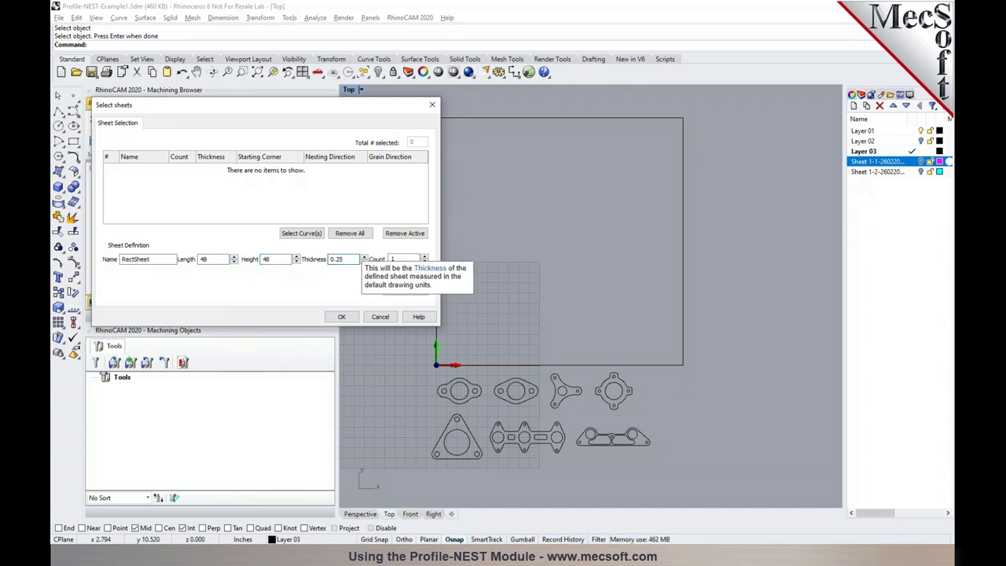
{"action": "left_click", "coordinate": [404, 289]}
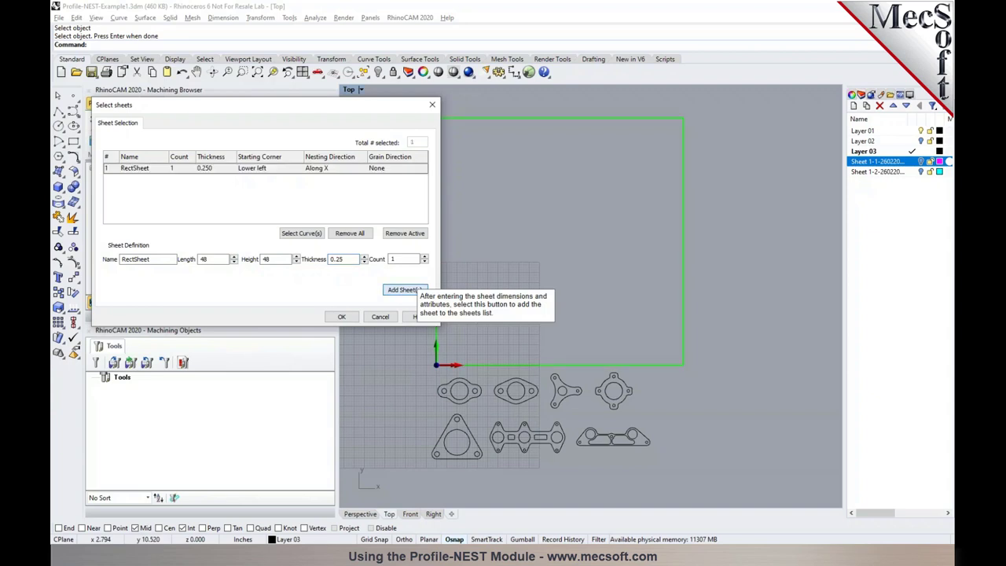
{"action": "left_click", "coordinate": [136, 171]}
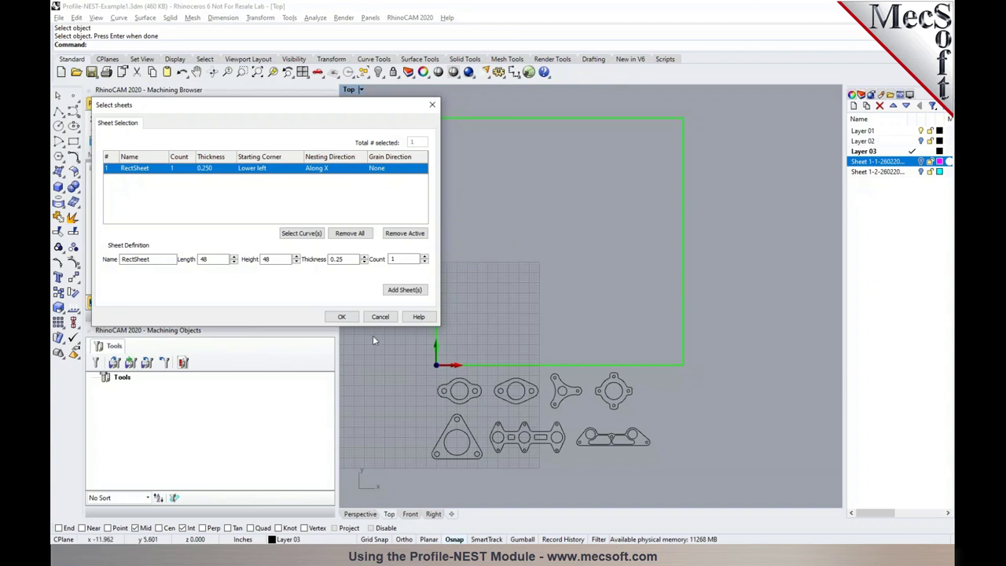
{"action": "left_click", "coordinate": [342, 316]}
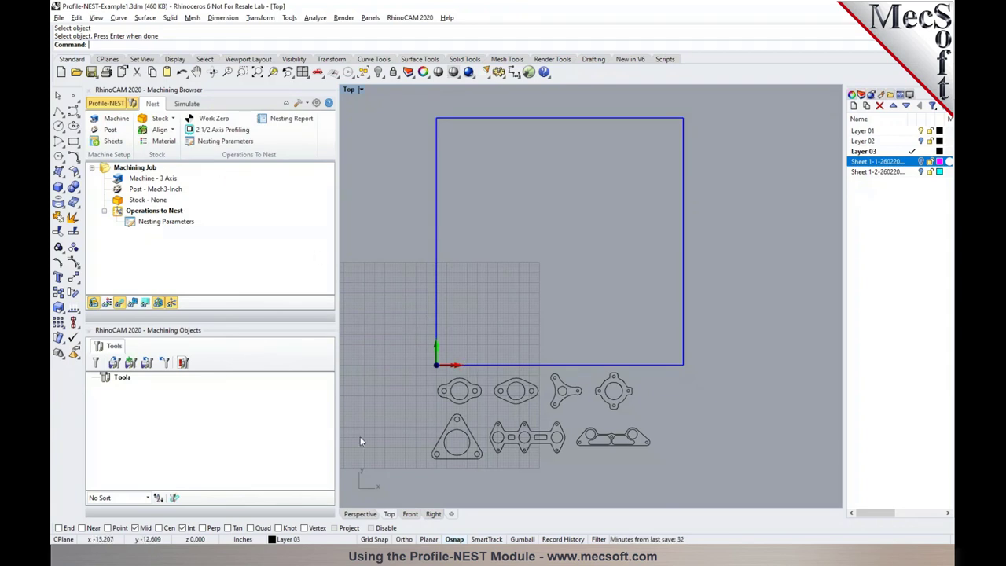
Step: Define a box stock of 48 by 48 by 0.25 inches, measured from its top south-west corner
{"action": "left_click", "coordinate": [360, 514]}
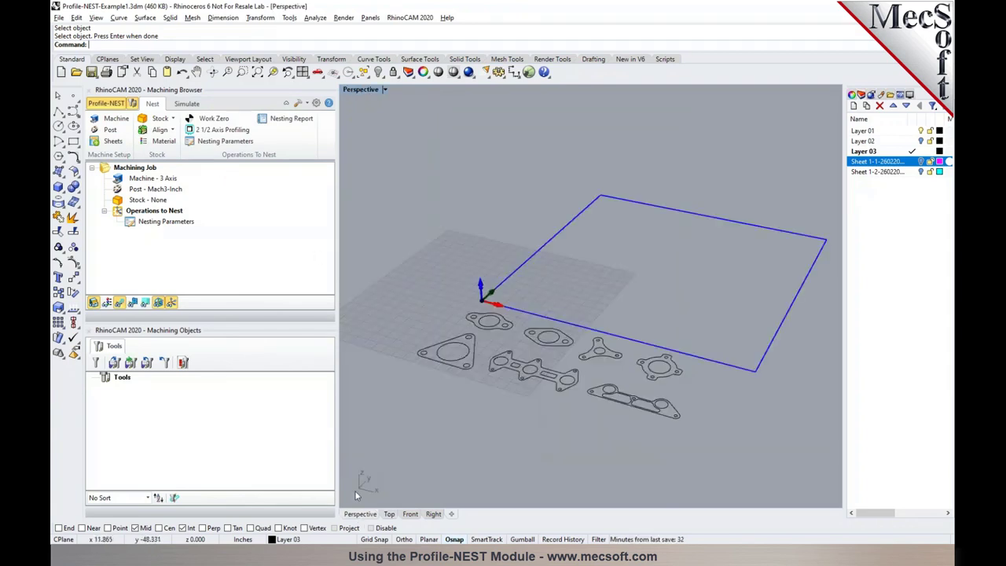
{"action": "left_click", "coordinate": [173, 121]}
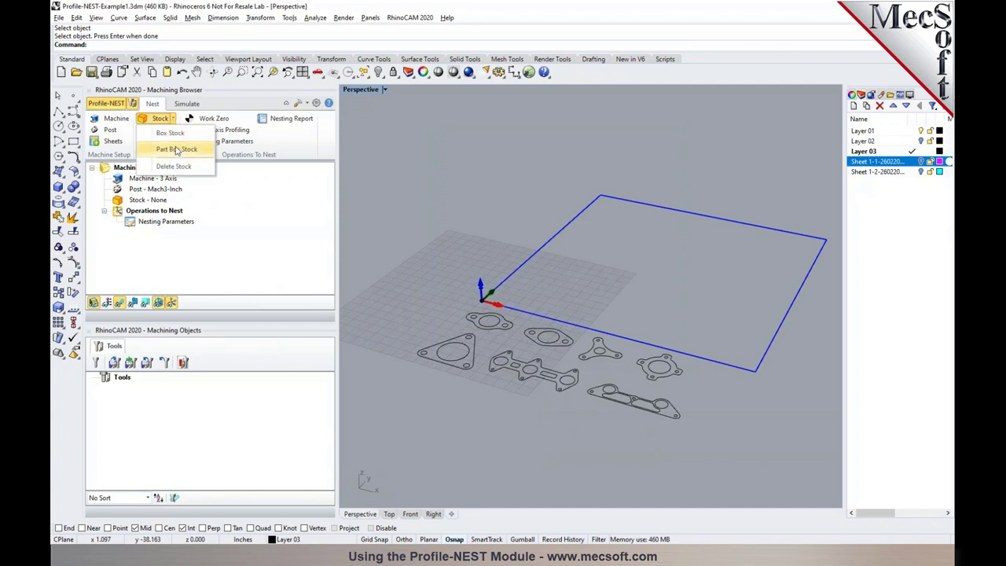
{"action": "left_click", "coordinate": [170, 133]}
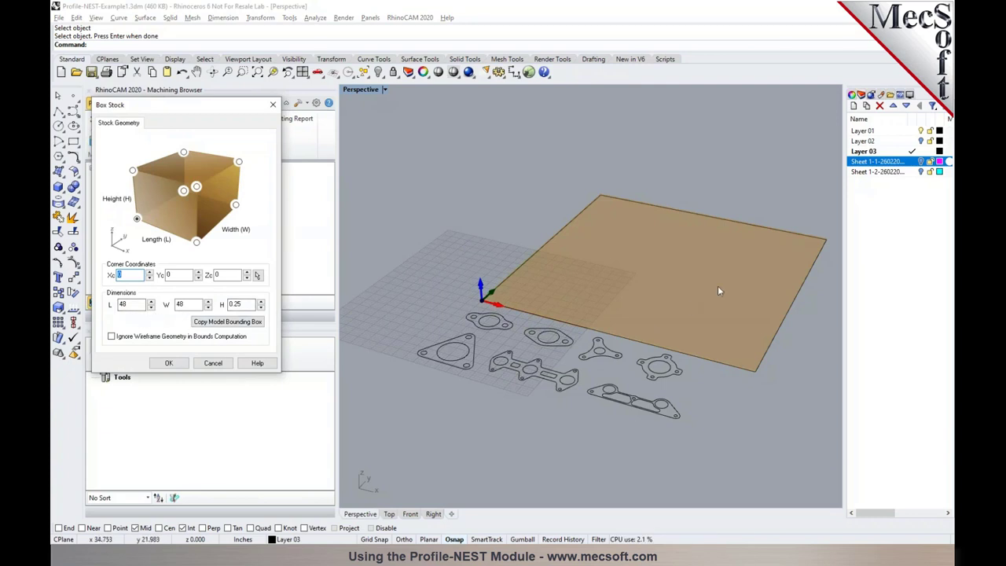
{"action": "scroll", "coordinate": [718, 285], "scroll_direction": "up", "scroll_amount": 2}
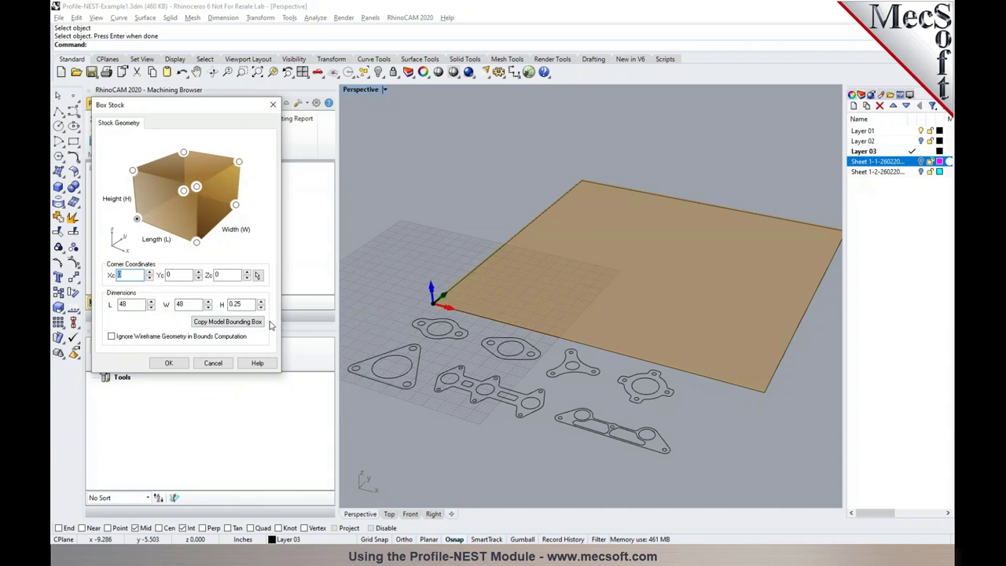
{"action": "left_click", "coordinate": [132, 169]}
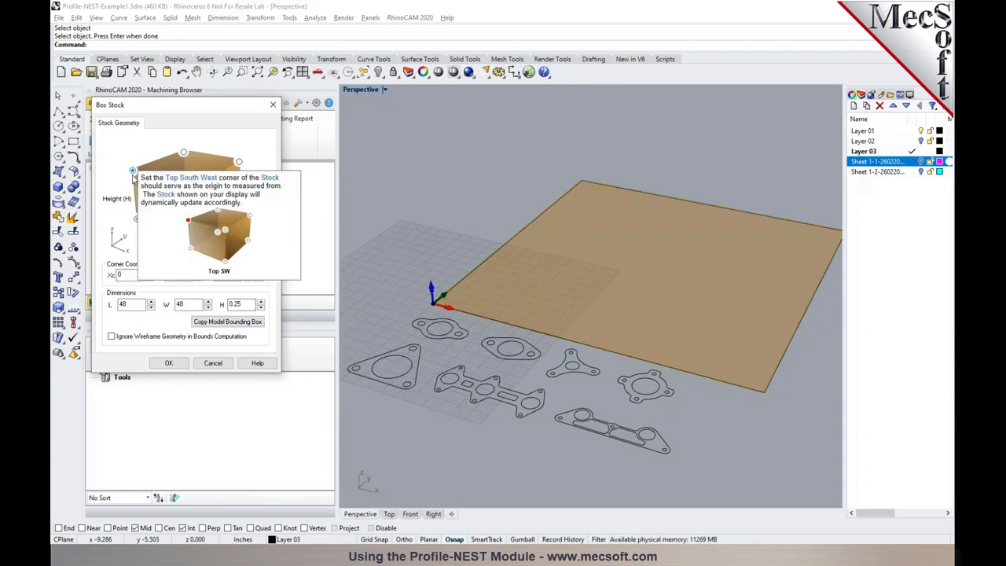
{"action": "left_click", "coordinate": [168, 362]}
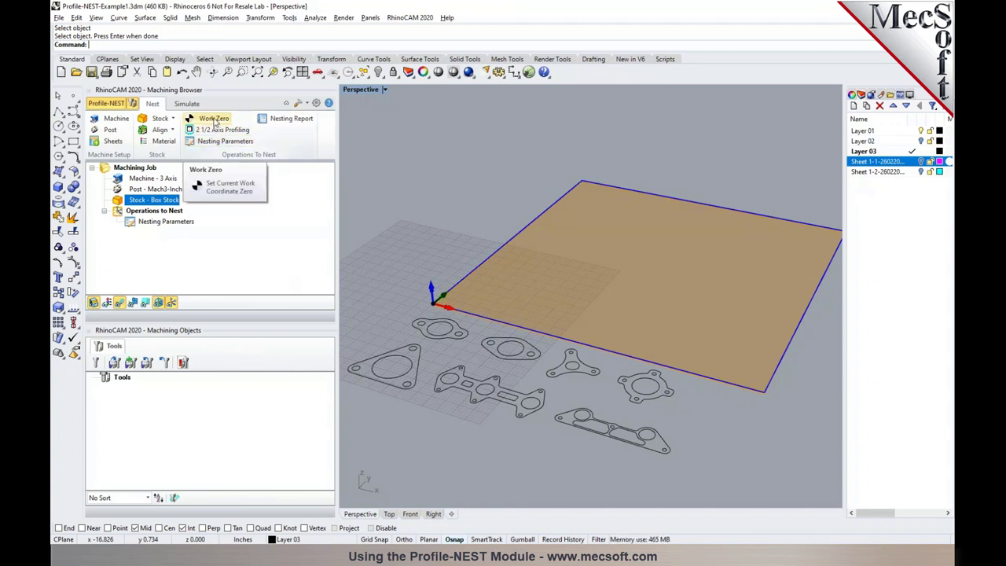
Step: Start a 2 1/2 Axis Profiling operation and select all curves of the first two-hole gasket in the upper row as machining regions
{"action": "scroll", "coordinate": [436, 308], "scroll_direction": "up", "scroll_amount": 5}
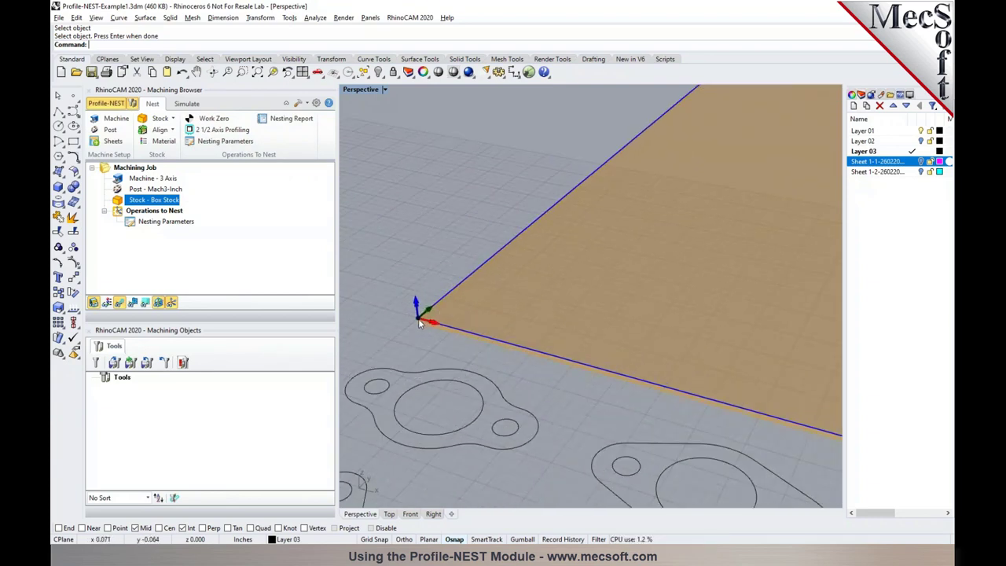
{"action": "scroll", "coordinate": [416, 321], "scroll_direction": "down", "scroll_amount": 5}
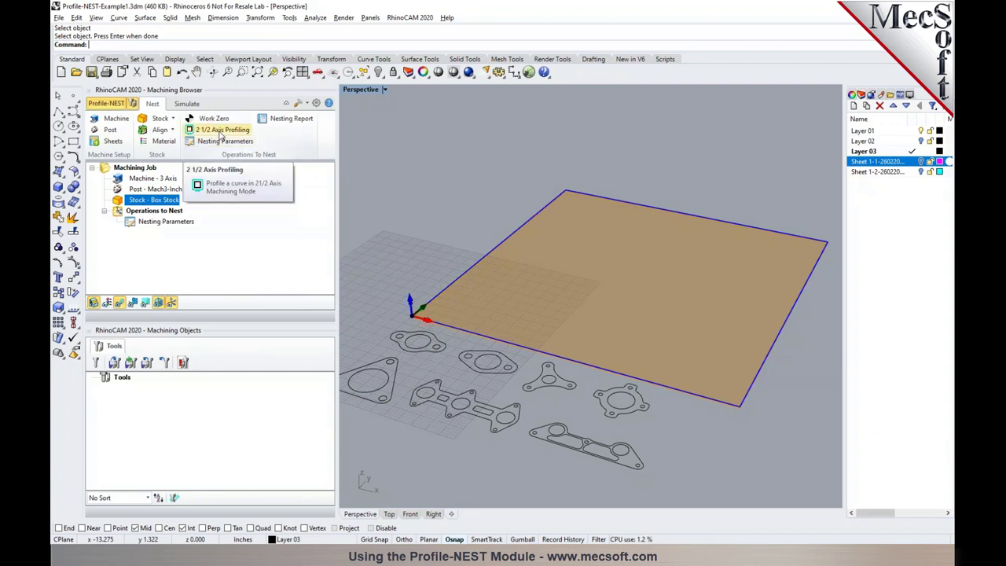
{"action": "left_click", "coordinate": [390, 513]}
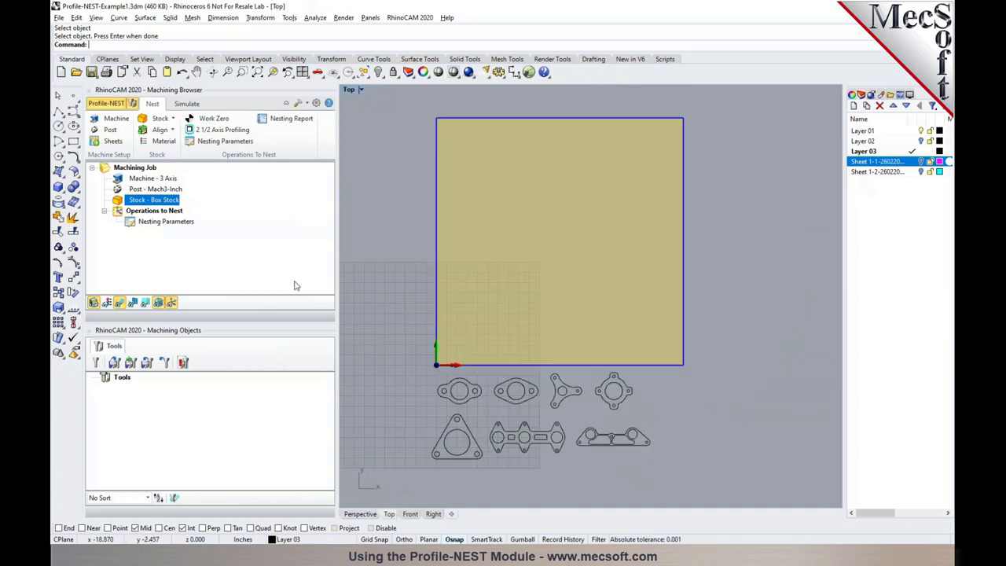
{"action": "left_click", "coordinate": [212, 131]}
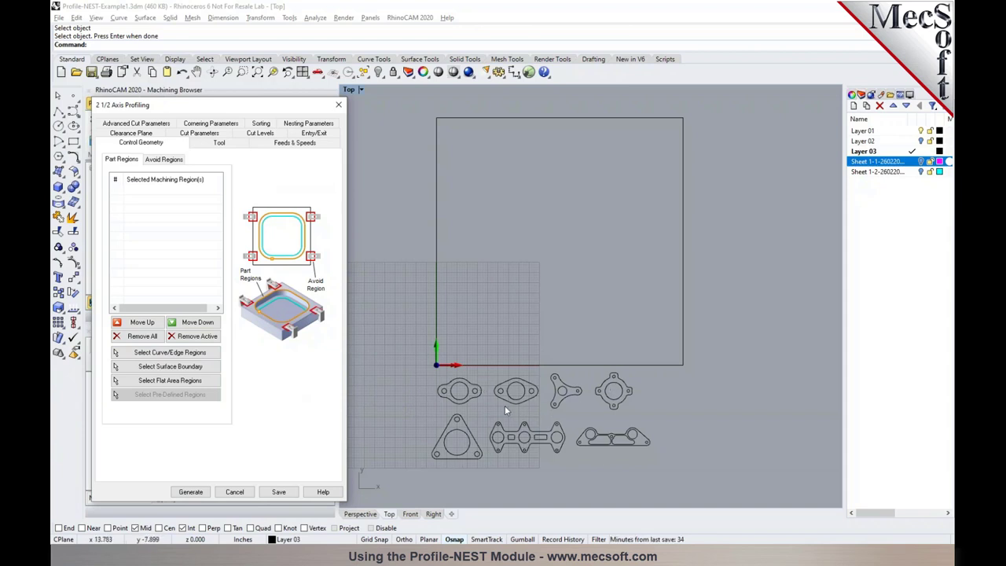
{"action": "left_click", "coordinate": [146, 355]}
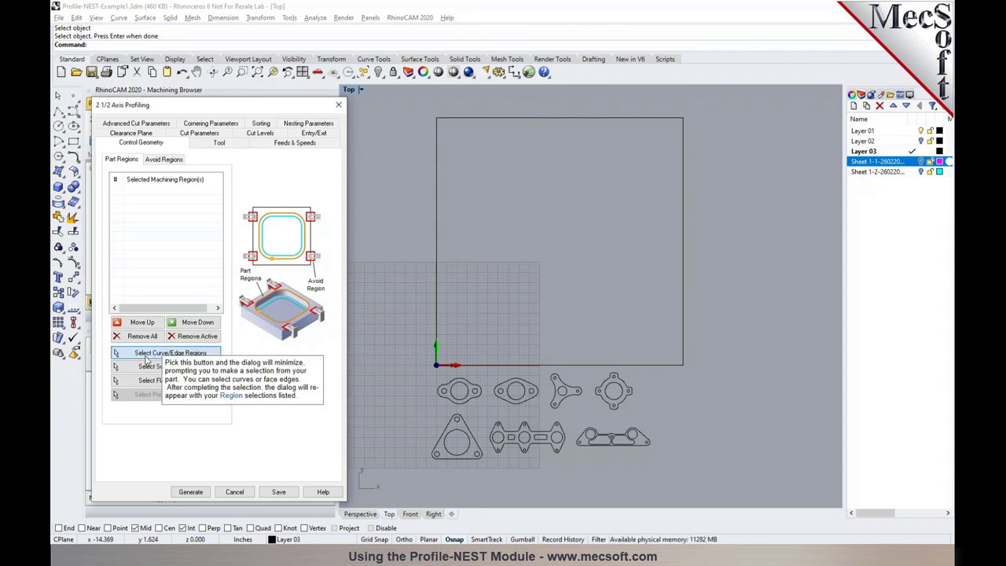
{"action": "scroll", "coordinate": [477, 401], "scroll_direction": "up", "scroll_amount": 8}
{"action": "left_click_drag", "start_coordinate": [340, 319], "coordinate": [503, 430]}
{"action": "key", "text": "Return"}
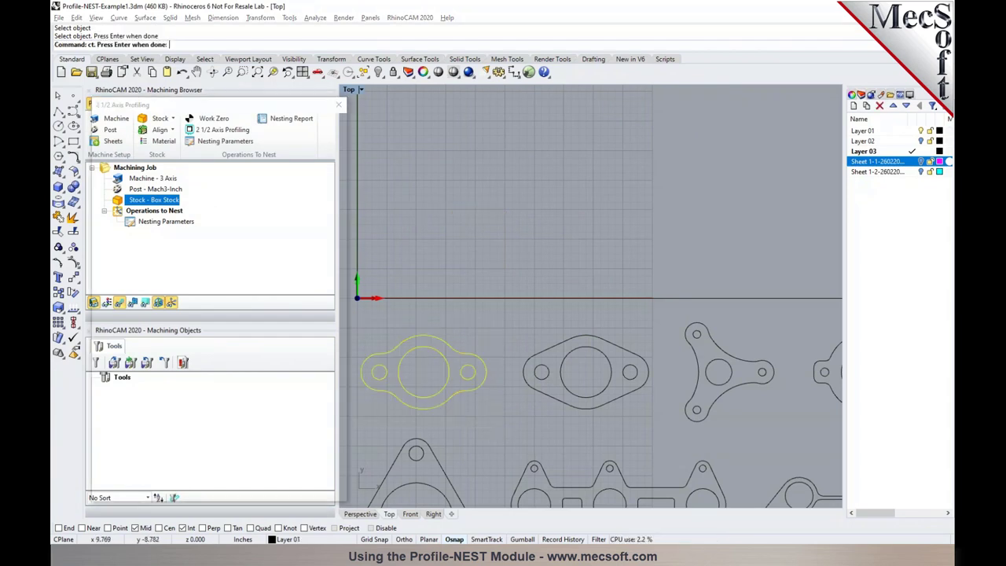
{"action": "scroll", "coordinate": [572, 364], "scroll_direction": "down", "scroll_amount": 3}
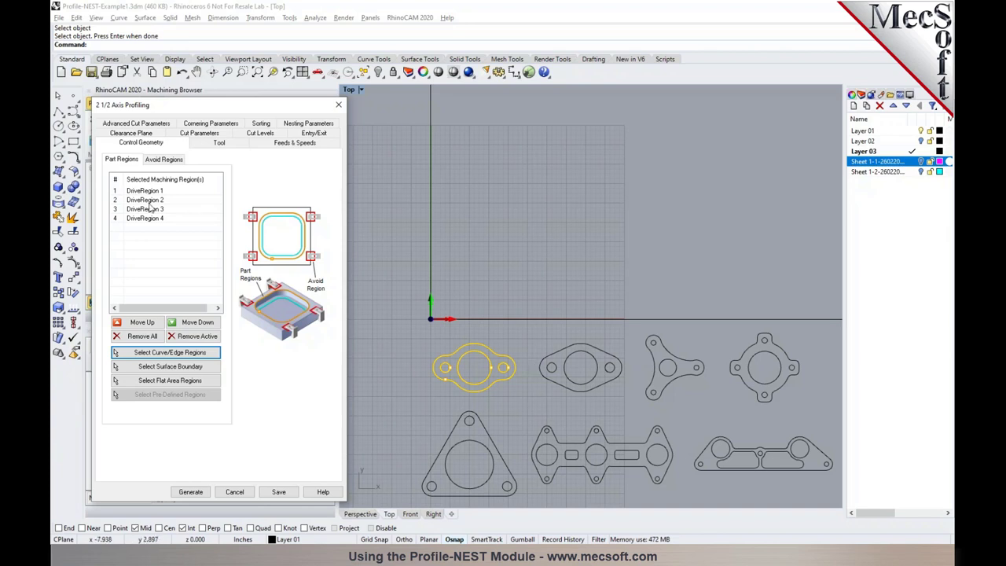
{"action": "mouse_move", "coordinate": [164, 235]}
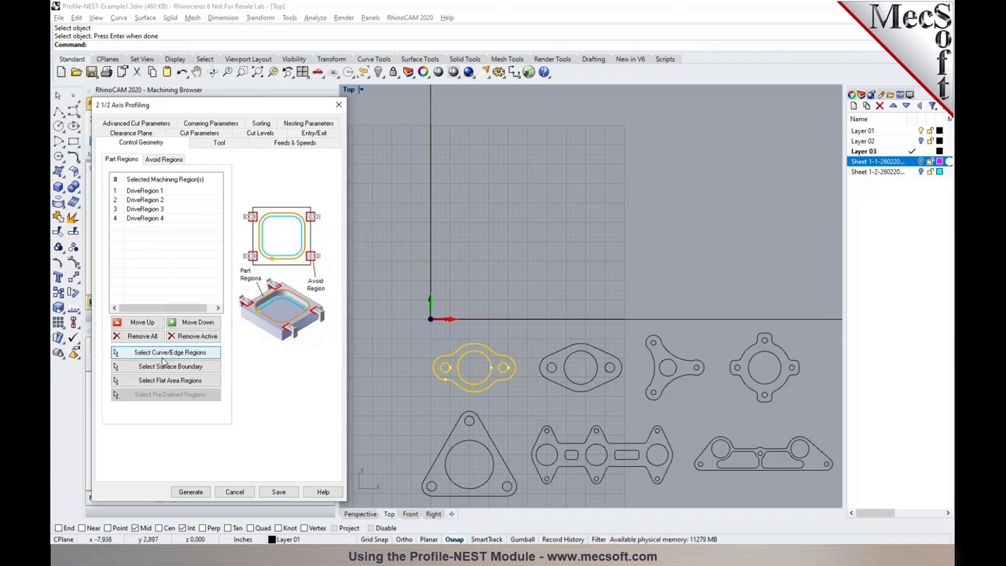
{"action": "left_click", "coordinate": [189, 356]}
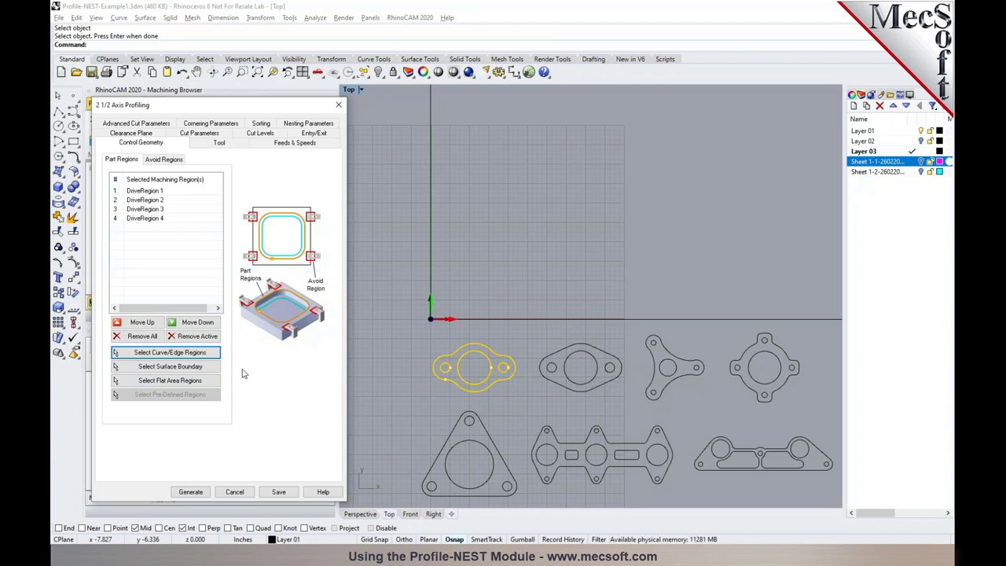
Step: Create a 0.5-inch carbide flat mill with feeds and speeds loaded from the table for wood, and select it for the profiling operation
{"action": "left_click", "coordinate": [221, 143]}
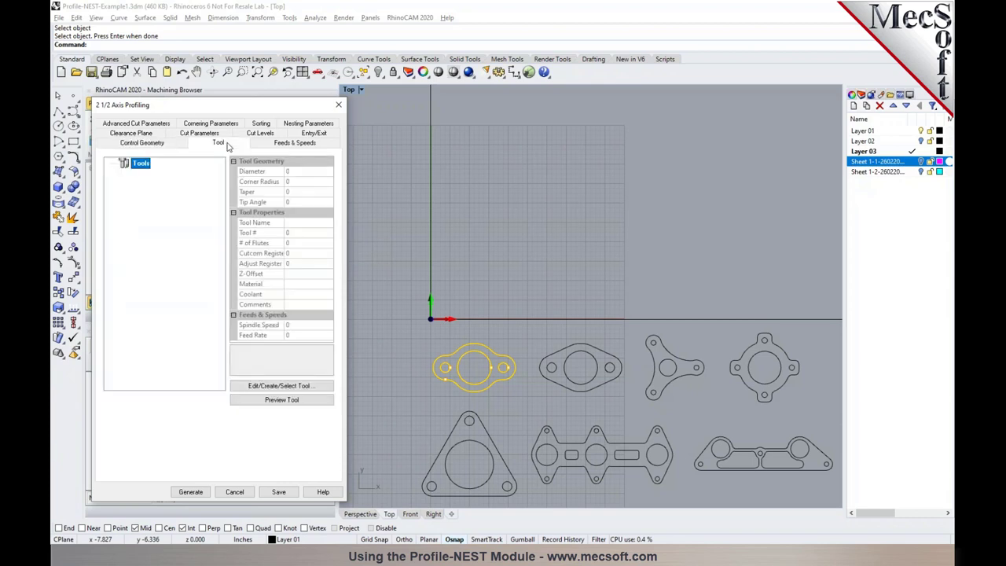
{"action": "left_click", "coordinate": [284, 387]}
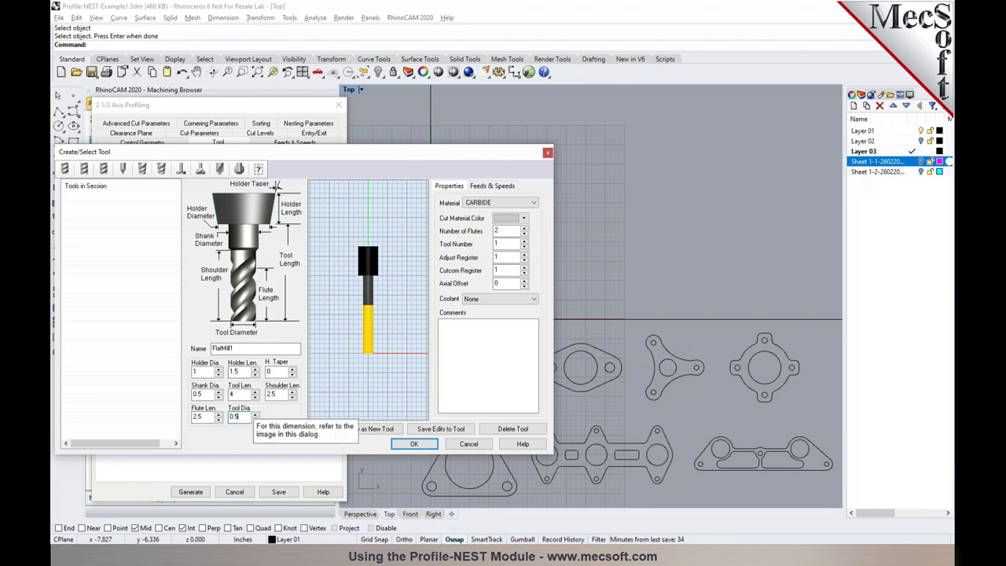
{"action": "left_click", "coordinate": [496, 188]}
{"action": "left_click", "coordinate": [499, 409]}
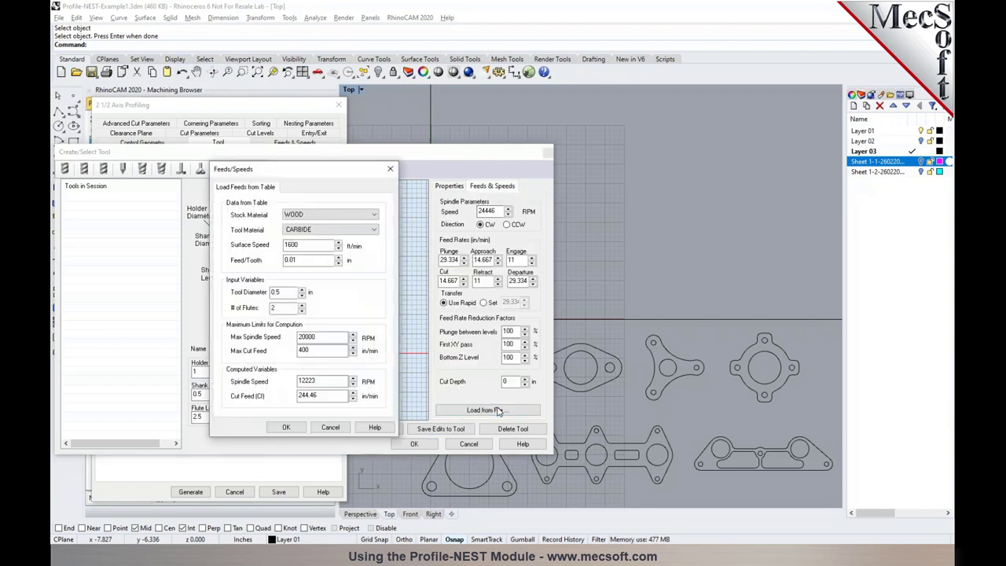
{"action": "left_click", "coordinate": [291, 431]}
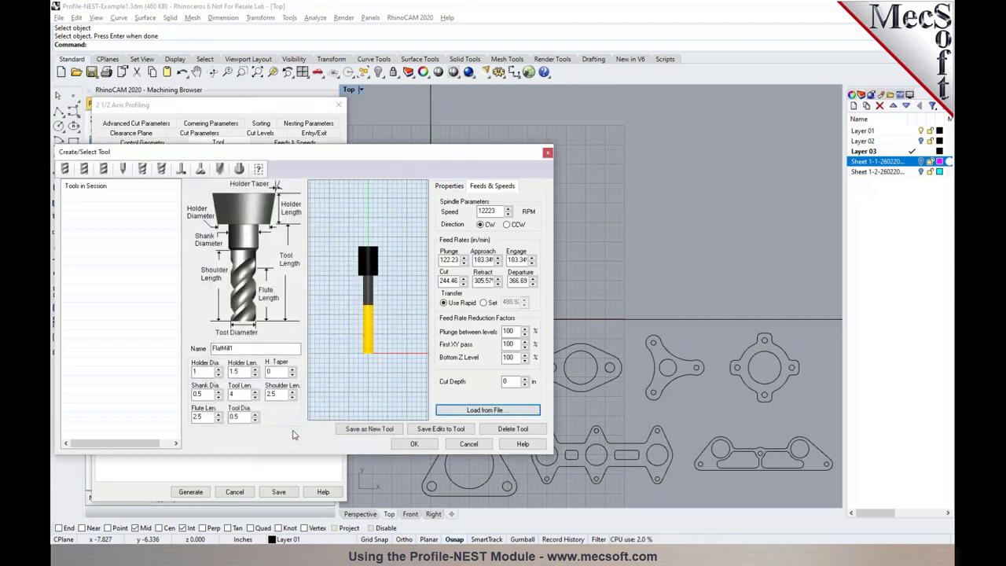
{"action": "left_click", "coordinate": [358, 432]}
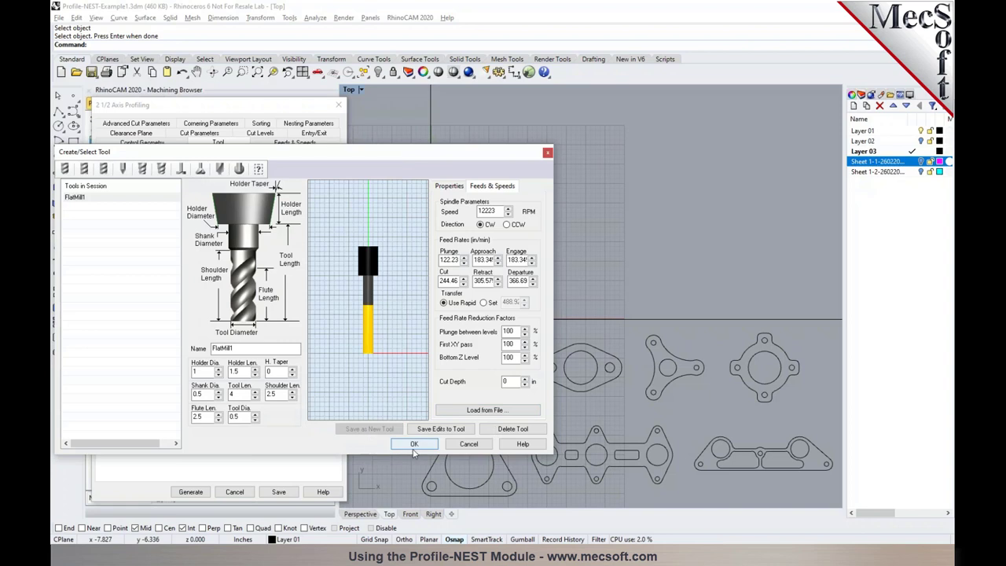
{"action": "left_click", "coordinate": [415, 444]}
{"action": "left_click", "coordinate": [154, 174]}
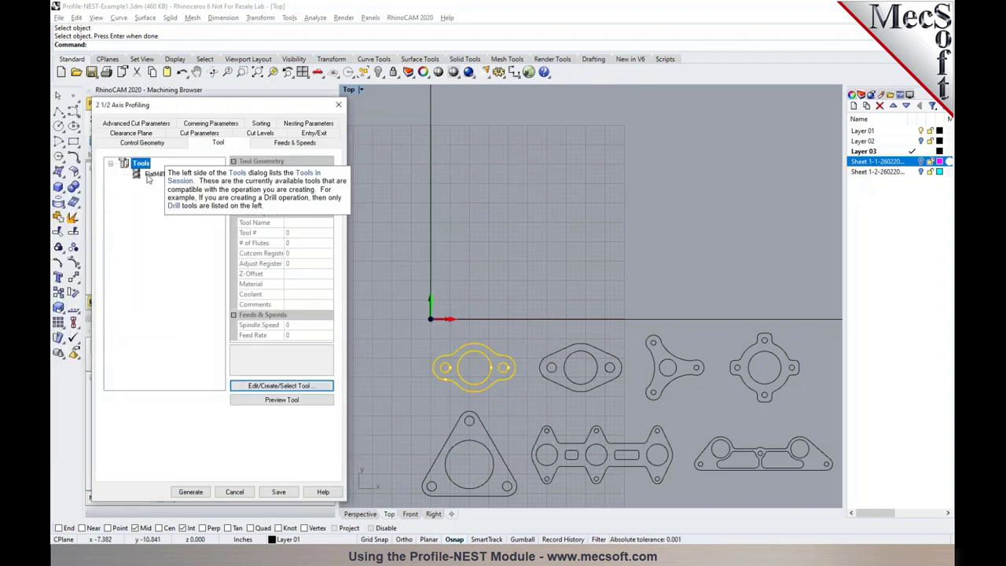
Step: Set climb cutting on the outside of closed curves, alternating using nesting, with the mid-point start of the longest side turned off
{"action": "left_click", "coordinate": [293, 143]}
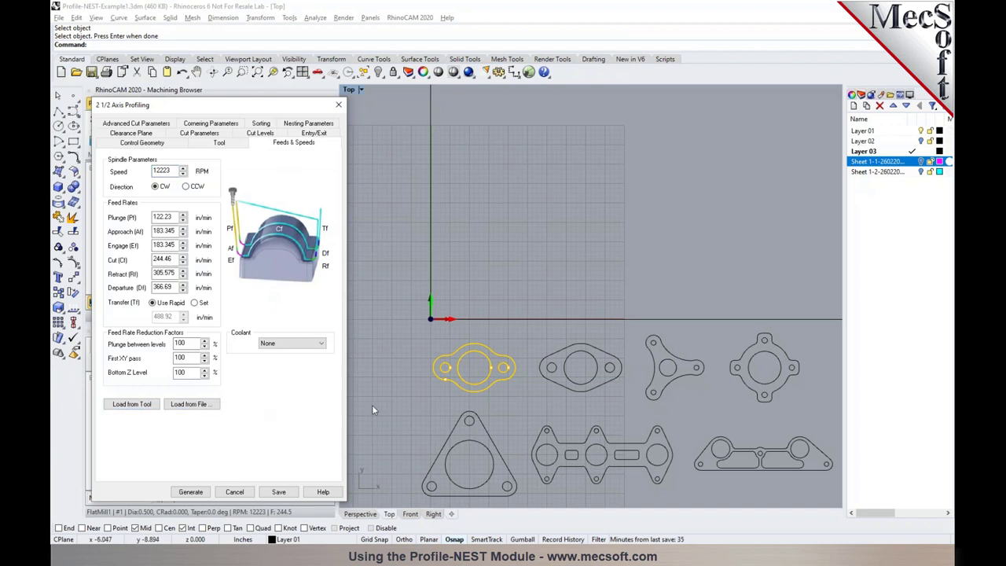
{"action": "left_click", "coordinate": [138, 134]}
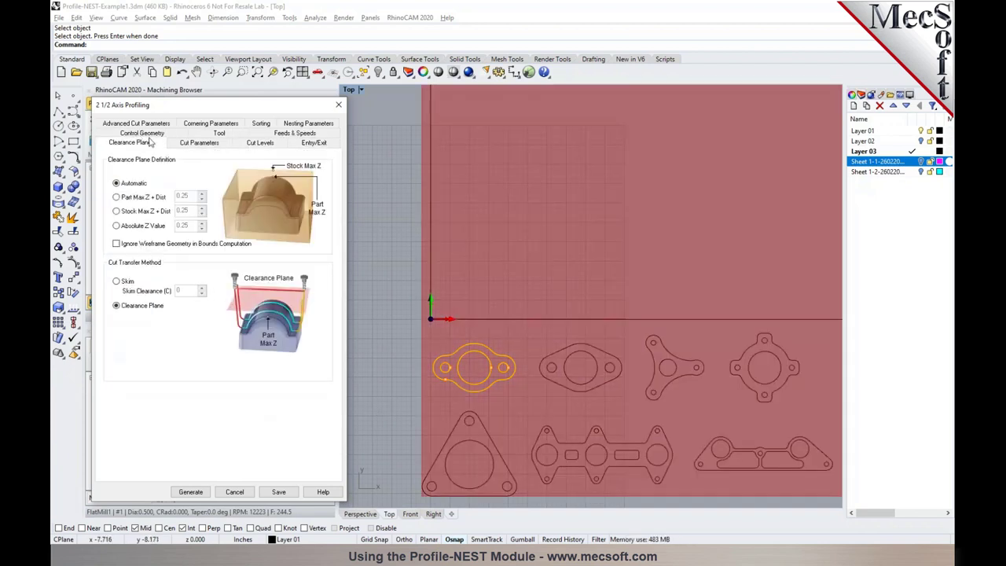
{"action": "mouse_move", "coordinate": [165, 188]}
{"action": "left_click", "coordinate": [198, 144]}
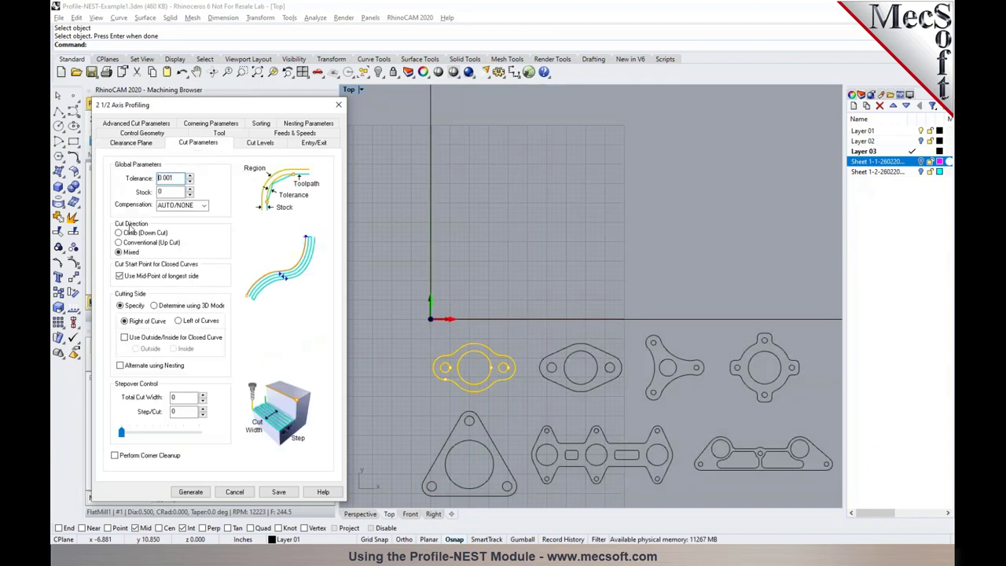
{"action": "left_click", "coordinate": [128, 236]}
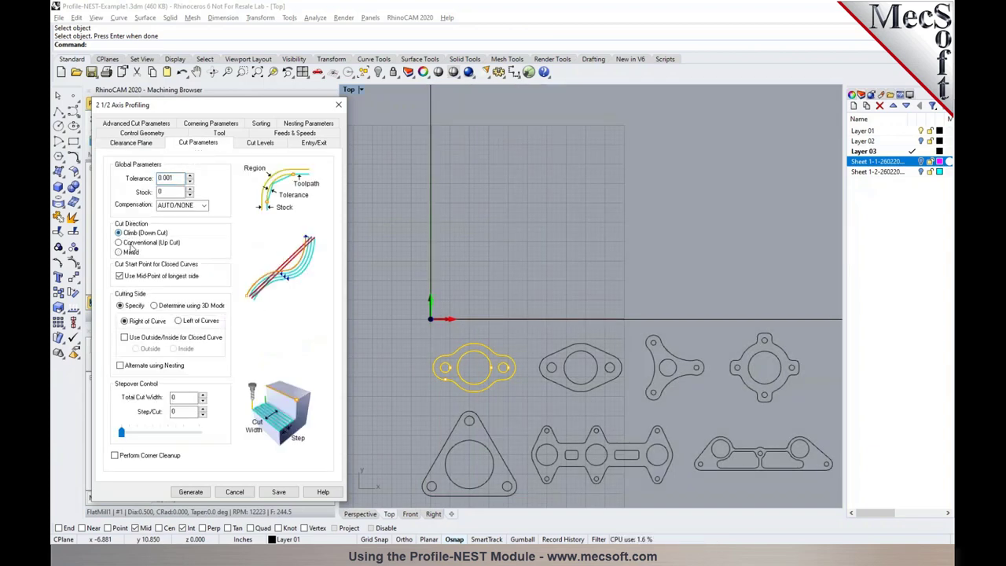
{"action": "left_click", "coordinate": [129, 278]}
{"action": "left_click", "coordinate": [124, 337]}
{"action": "left_click", "coordinate": [143, 348]}
{"action": "left_click", "coordinate": [145, 366]}
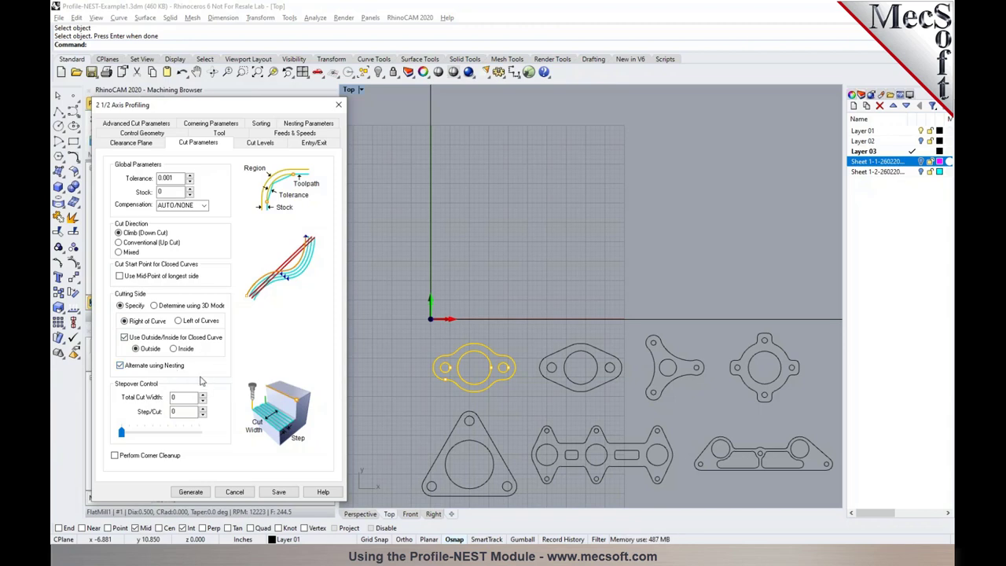
Step: Set the total cut depth to 0.25 inches and check the entry and exit motion settings
{"action": "left_click", "coordinate": [259, 143]}
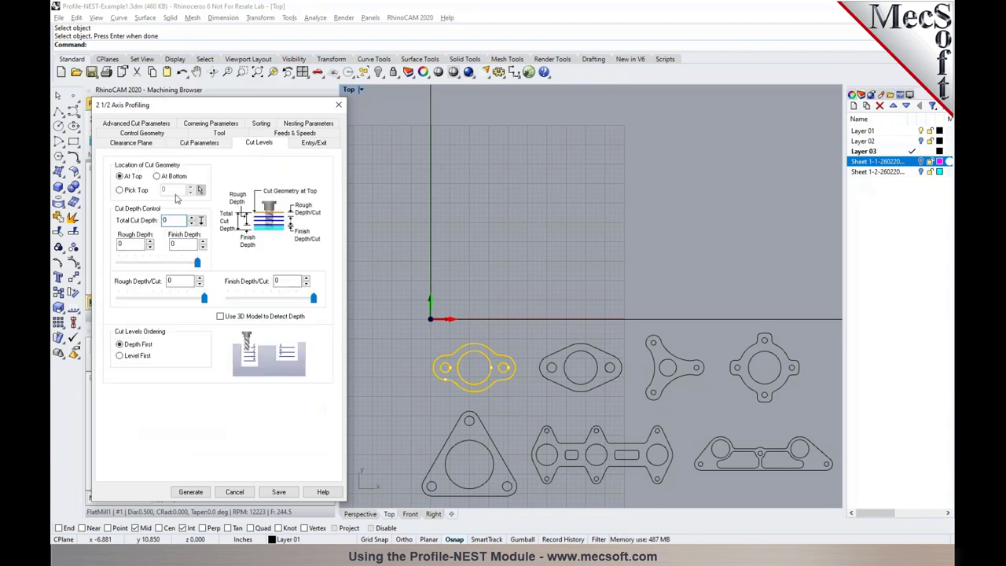
{"action": "mouse_move", "coordinate": [172, 222]}
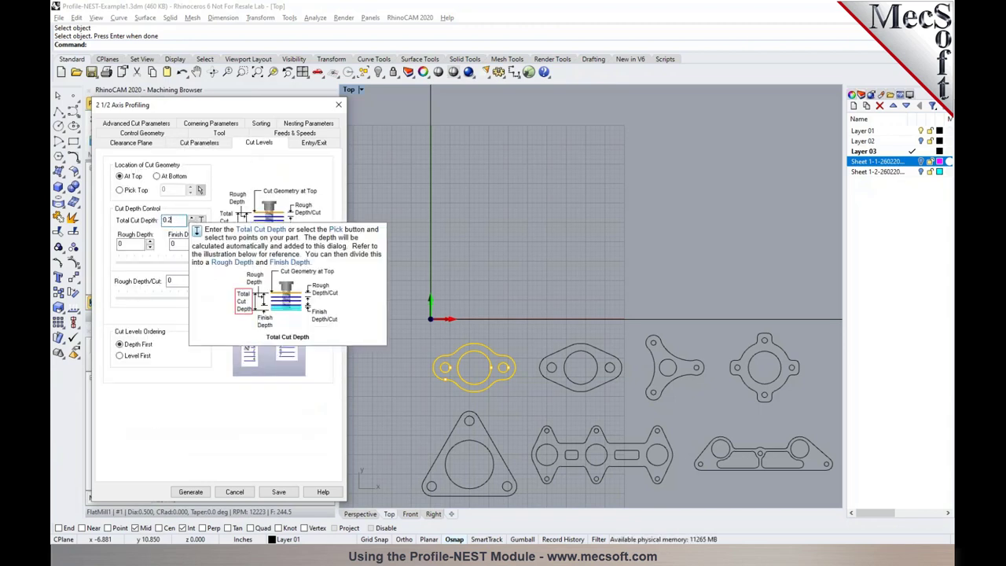
{"action": "key", "text": "Tab"}
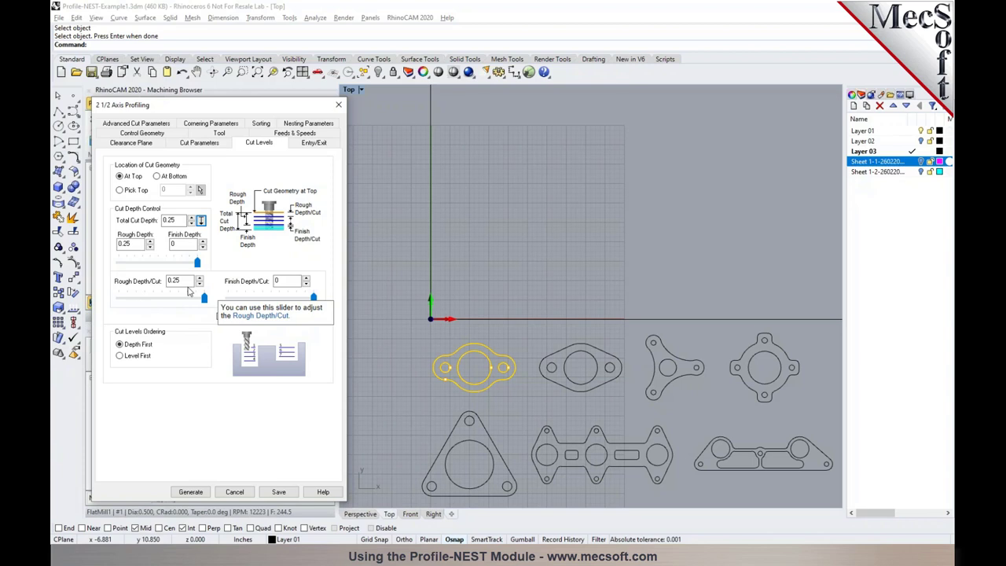
{"action": "left_click", "coordinate": [297, 146]}
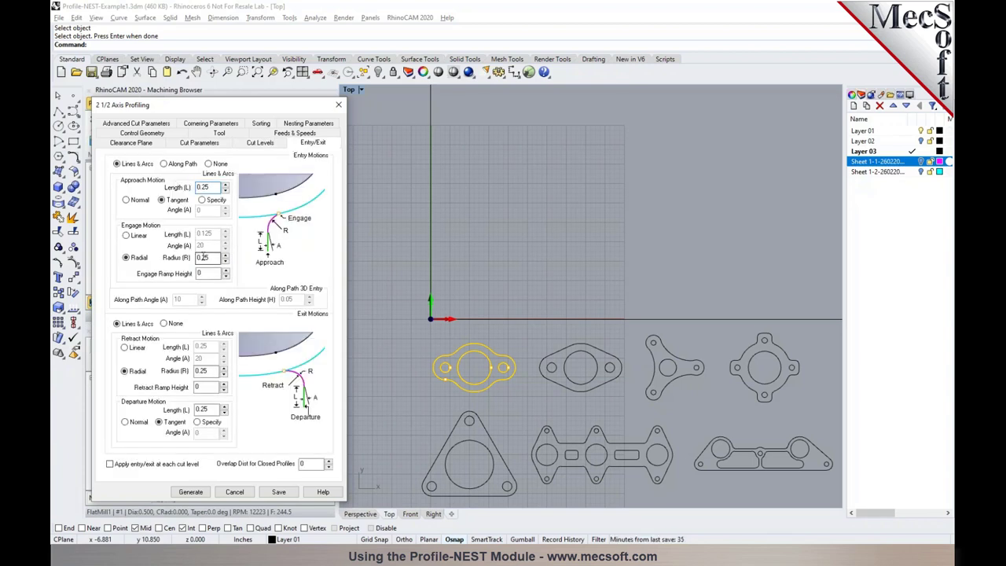
{"action": "mouse_move", "coordinate": [203, 257]}
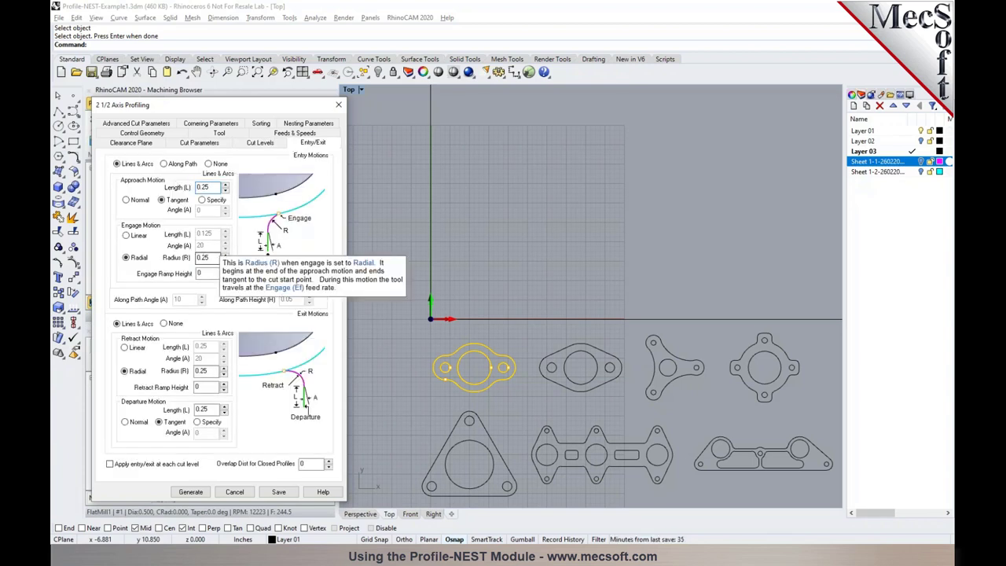
Step: Set the nesting count to 10 and generate the first gasket's profiling toolpath
{"action": "left_click", "coordinate": [290, 125]}
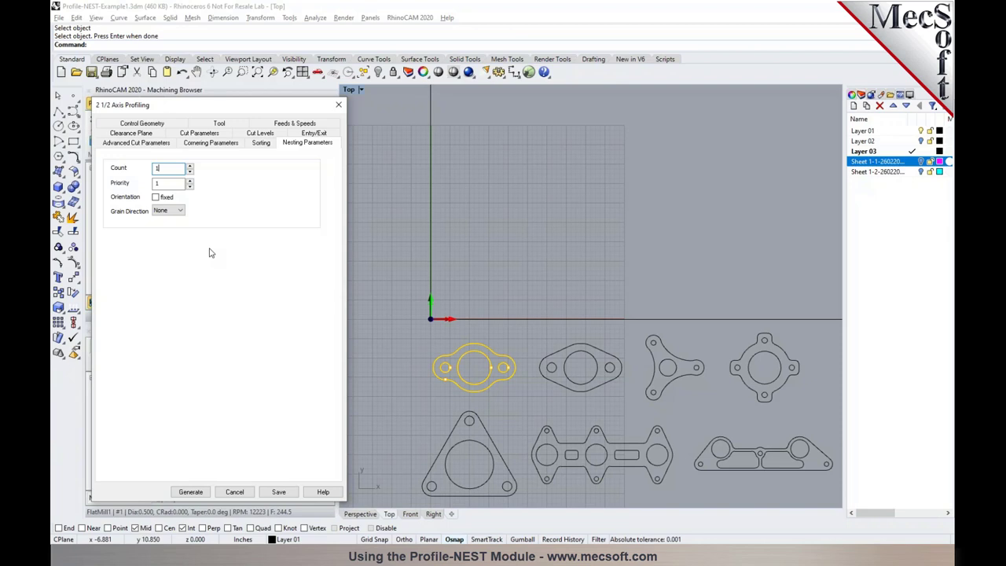
{"action": "type", "text": "0"}
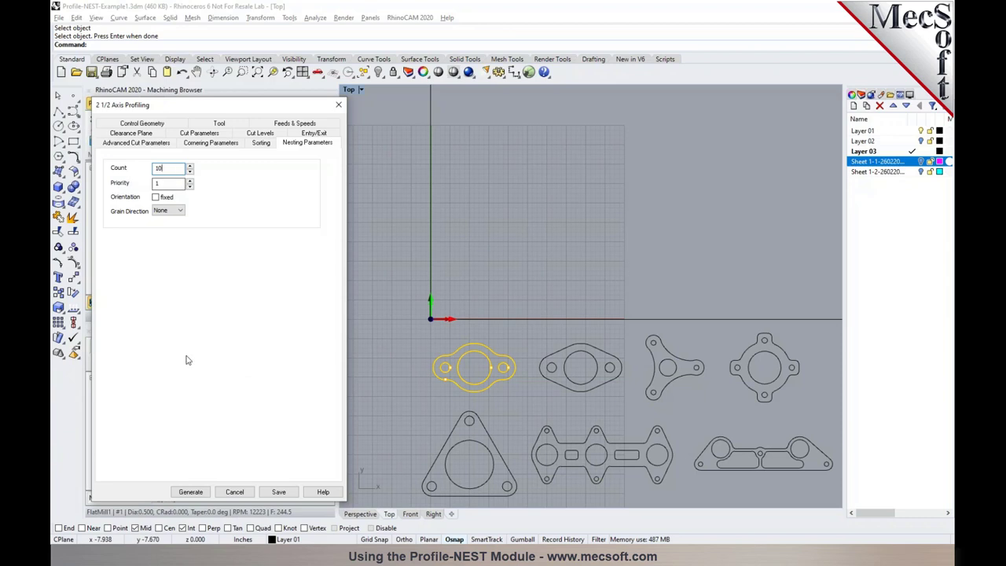
{"action": "left_click", "coordinate": [190, 492]}
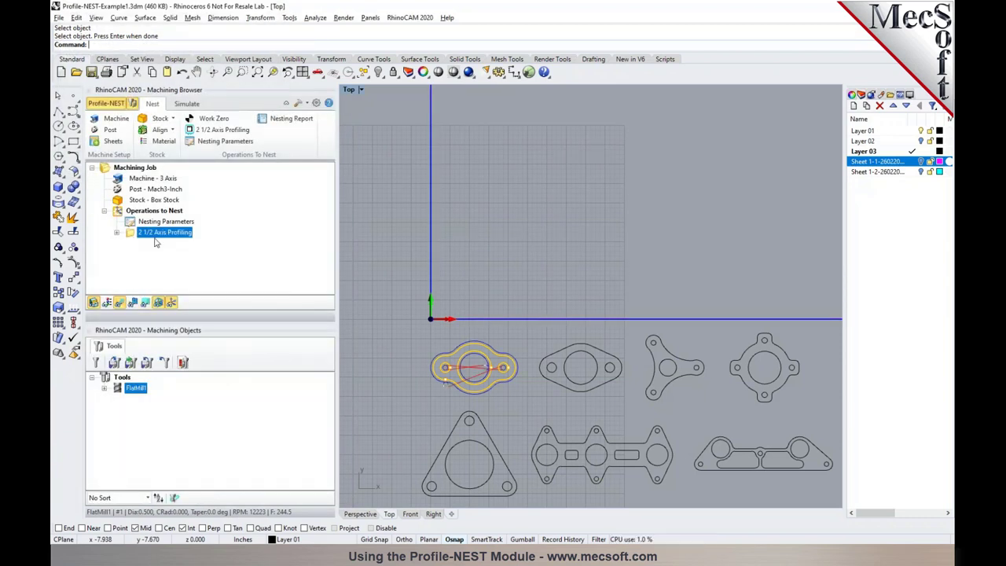
{"action": "scroll", "coordinate": [501, 374], "scroll_direction": "up", "scroll_amount": 2}
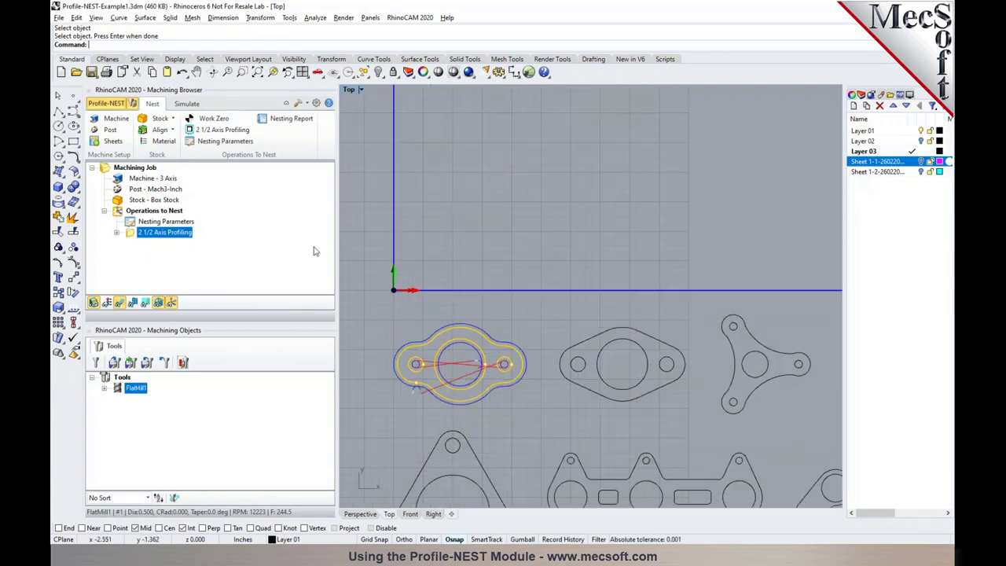
Step: Duplicate the 2 1/2 Axis Profiling operation, assign all curves of the triangular gasket as its machining regions, and generate the toolpath
{"action": "scroll", "coordinate": [424, 256], "scroll_direction": "down", "scroll_amount": 2}
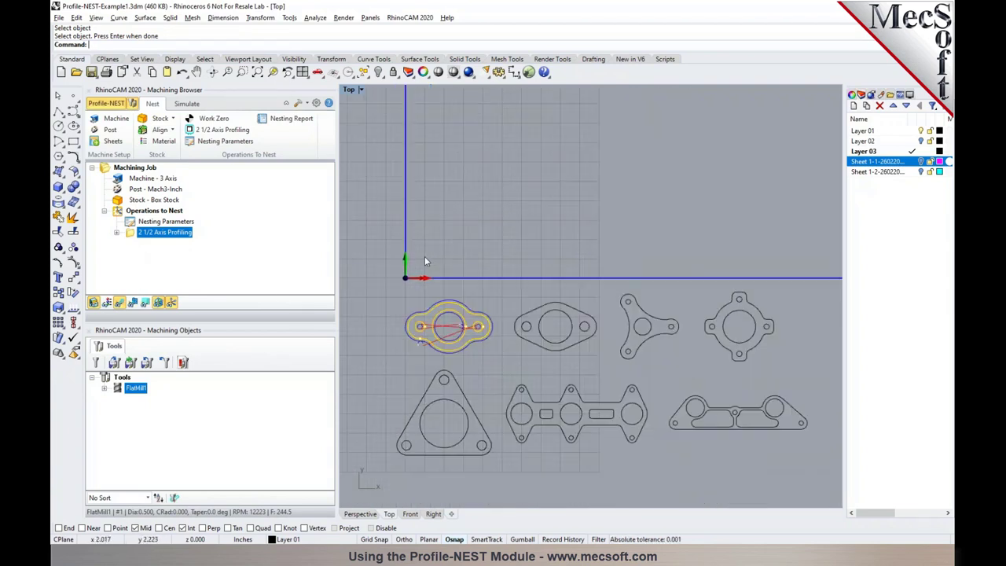
{"action": "right_click", "coordinate": [130, 236]}
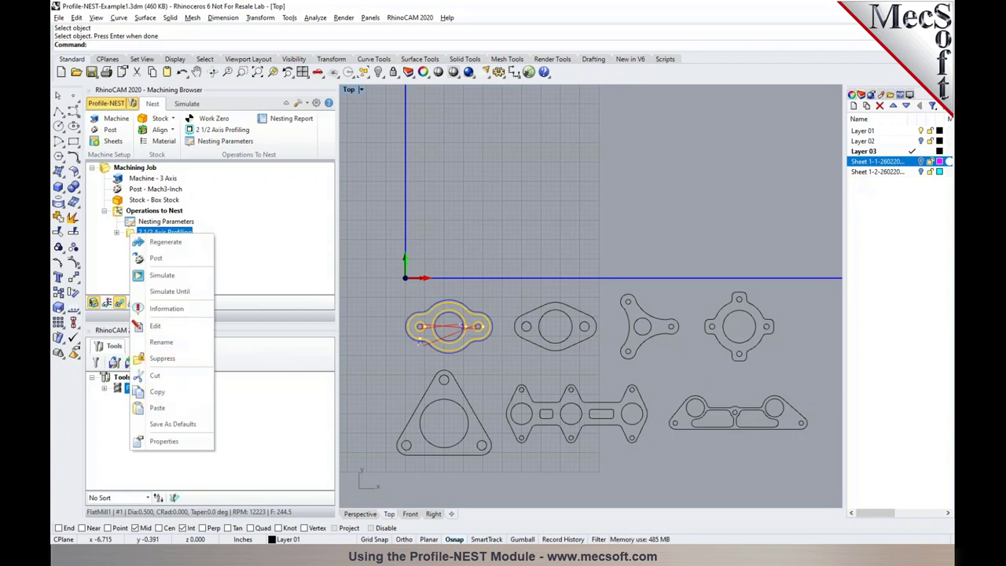
{"action": "left_click", "coordinate": [156, 392]}
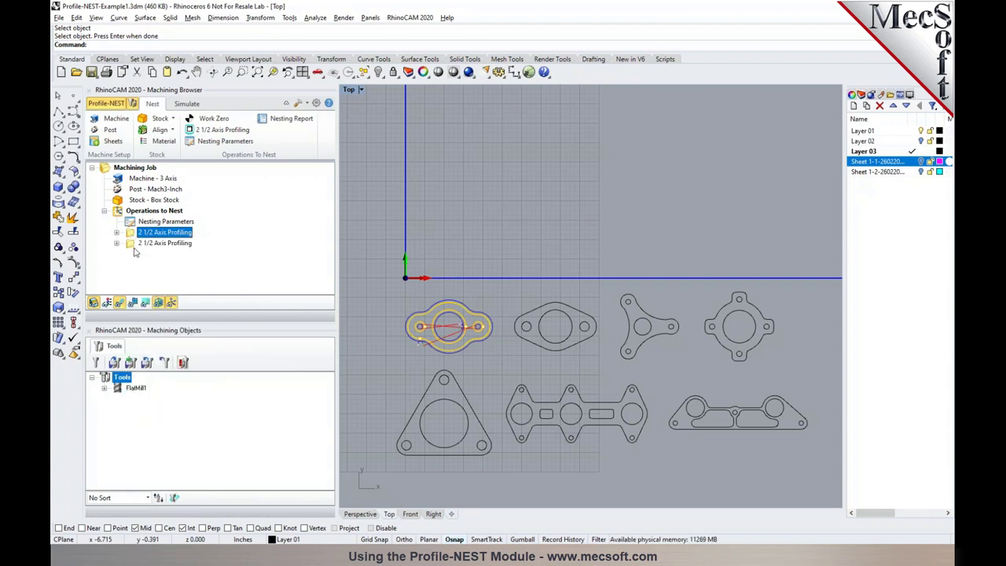
{"action": "left_click", "coordinate": [161, 243]}
{"action": "double_click", "coordinate": [133, 245]}
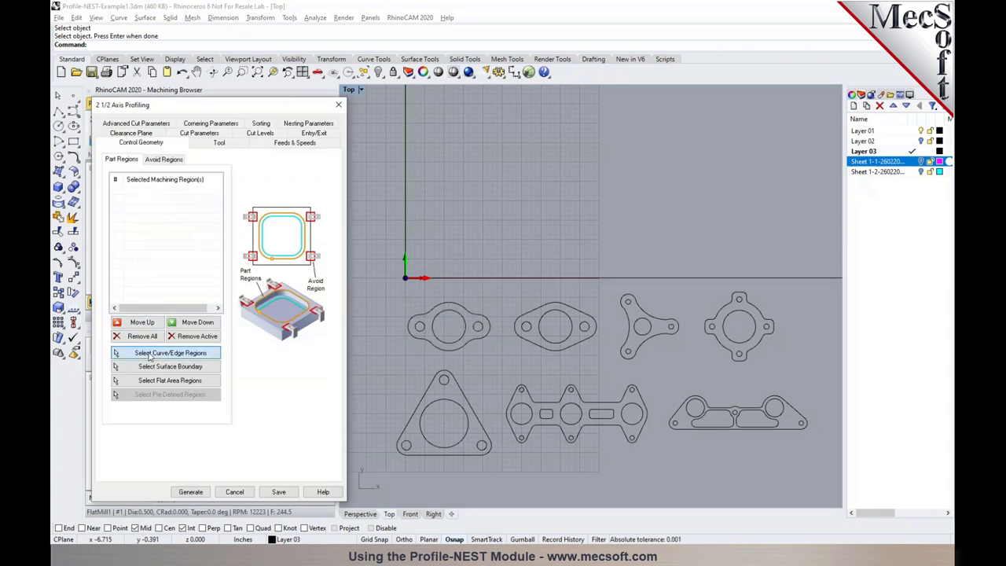
{"action": "left_click", "coordinate": [149, 354]}
{"action": "left_click_drag", "start_coordinate": [378, 350], "coordinate": [496, 485]}
{"action": "key", "text": "Return"}
{"action": "left_click", "coordinate": [191, 494]}
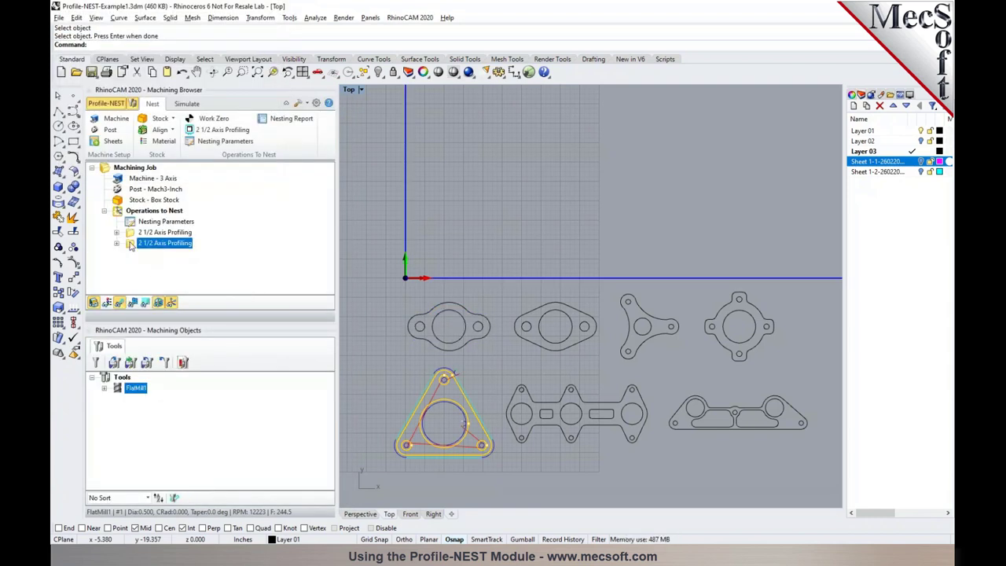
Step: Make a third profiling operation for the diamond-shaped two-hole gasket by replacing the copied regions, generate it, and review the operations' toolpaths
{"action": "double_click", "coordinate": [133, 256]}
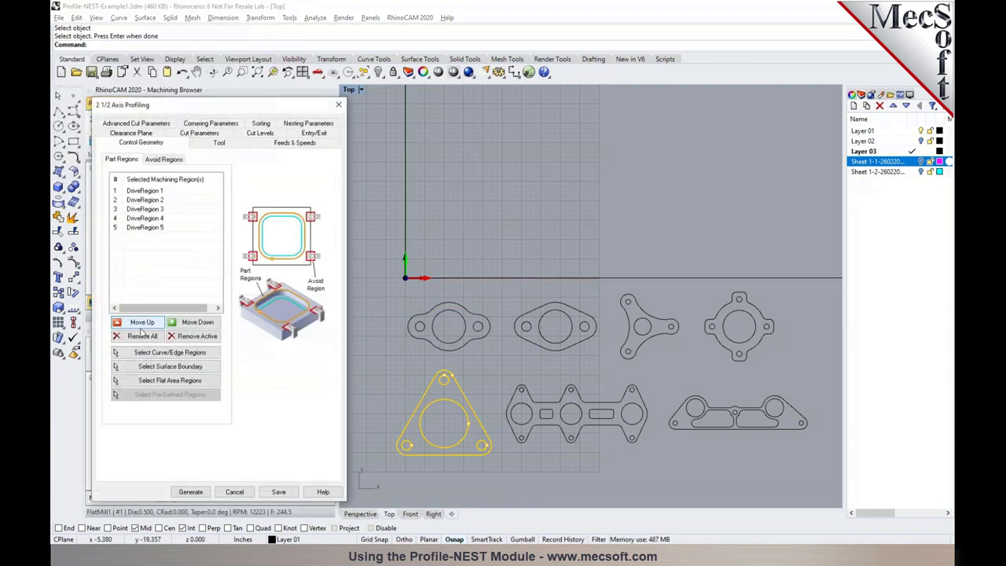
{"action": "left_click", "coordinate": [132, 330]}
{"action": "left_click", "coordinate": [153, 353]}
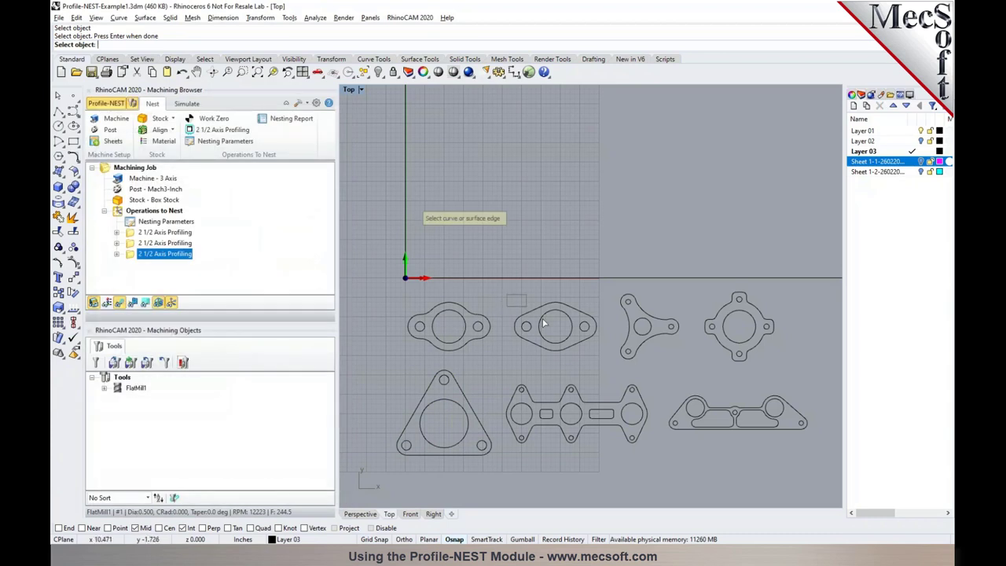
{"action": "left_click", "coordinate": [595, 326]}
{"action": "key", "text": "Return"}
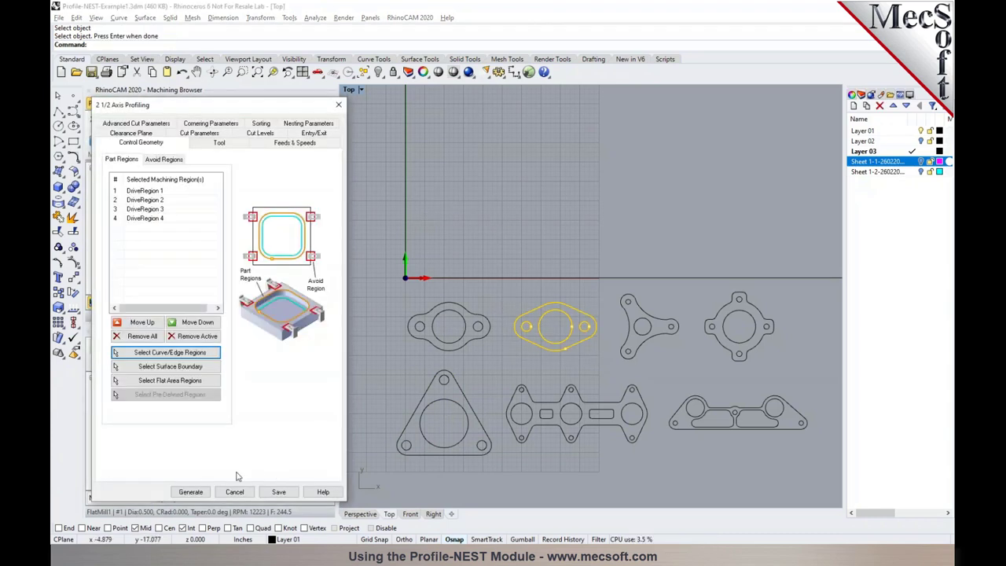
{"action": "left_click", "coordinate": [233, 489]}
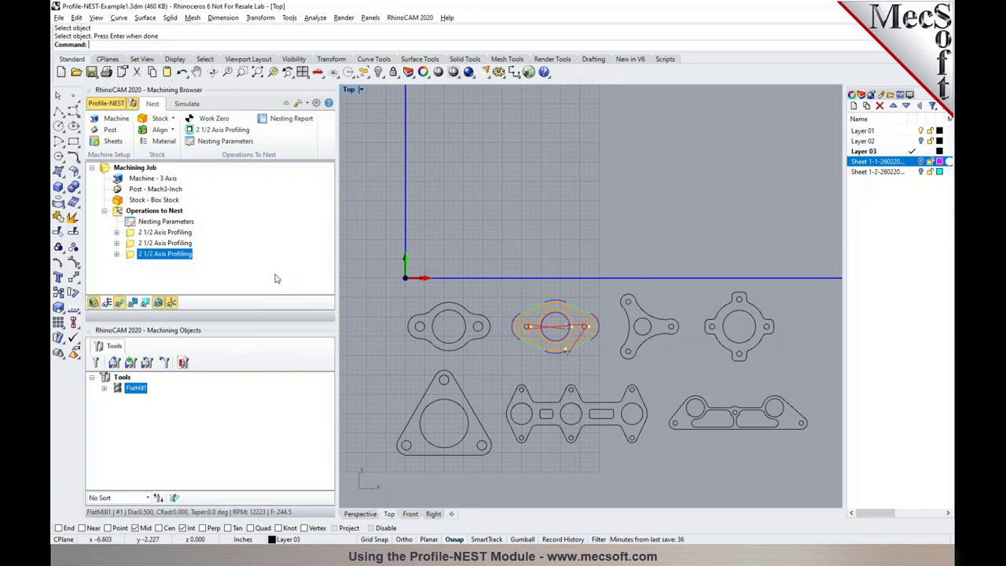
{"action": "left_click", "coordinate": [187, 242]}
{"action": "left_click", "coordinate": [184, 235]}
{"action": "left_click", "coordinate": [181, 254]}
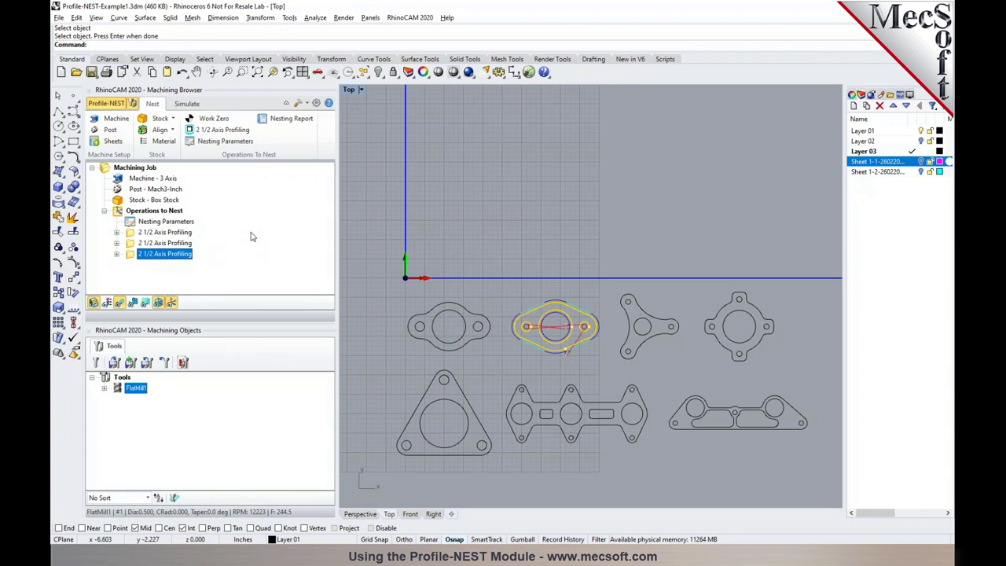
Step: Set the nesting parameters to a part-to-part distance of 0.2 and a part-to-sheet distance of 0.1
{"action": "left_click", "coordinate": [208, 147]}
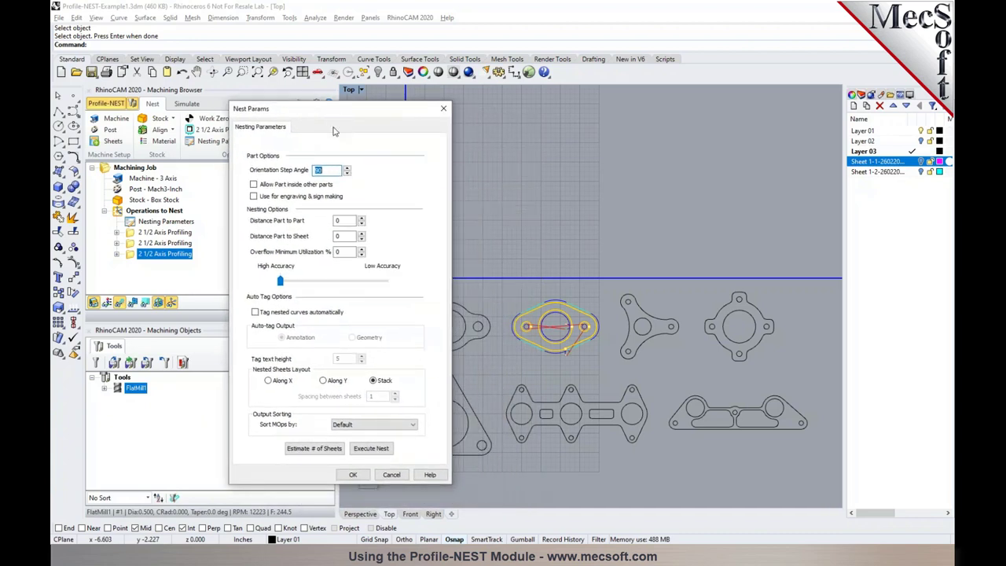
{"action": "left_click_drag", "start_coordinate": [337, 116], "coordinate": [292, 116]}
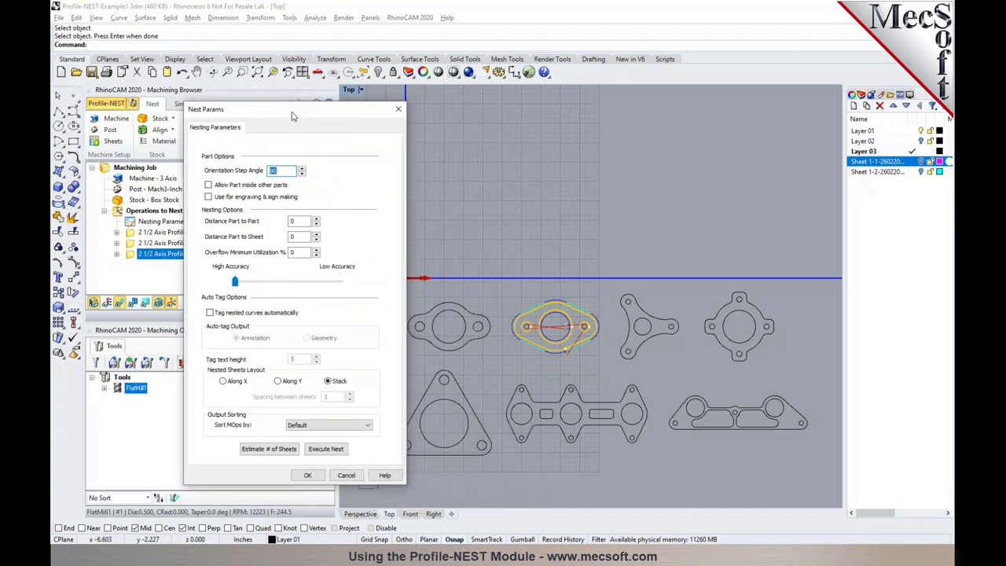
{"action": "mouse_move", "coordinate": [287, 167]}
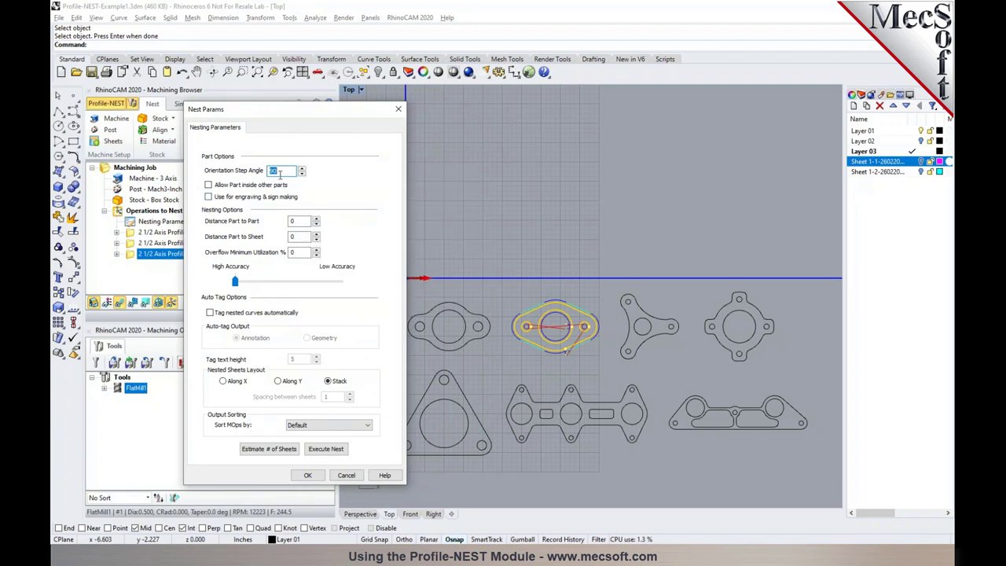
{"action": "mouse_move", "coordinate": [300, 239]}
{"action": "left_click", "coordinate": [316, 233]}
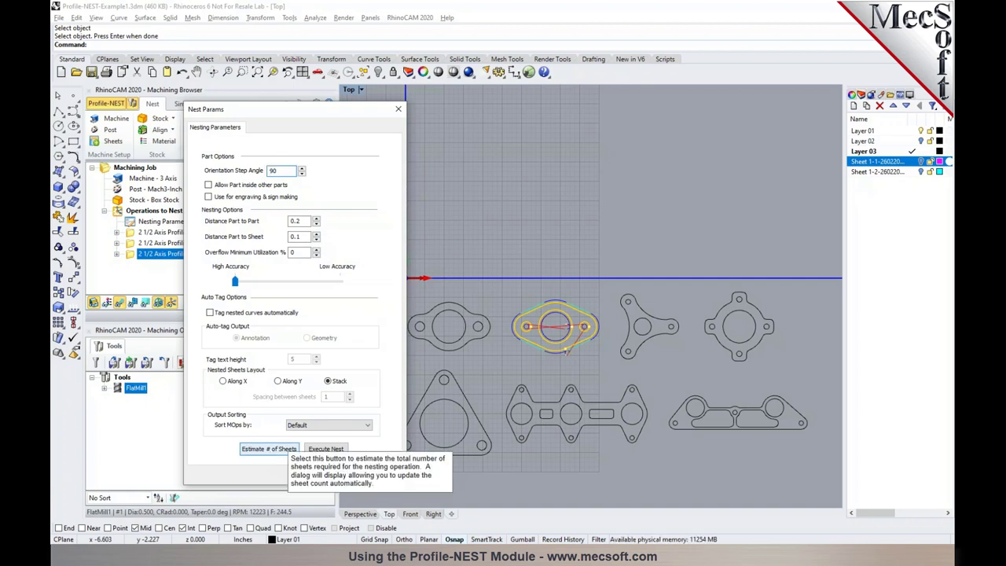
Step: Estimate the number of sheets required and execute the nest
{"action": "left_click", "coordinate": [269, 449]}
{"action": "mouse_move", "coordinate": [271, 280]}
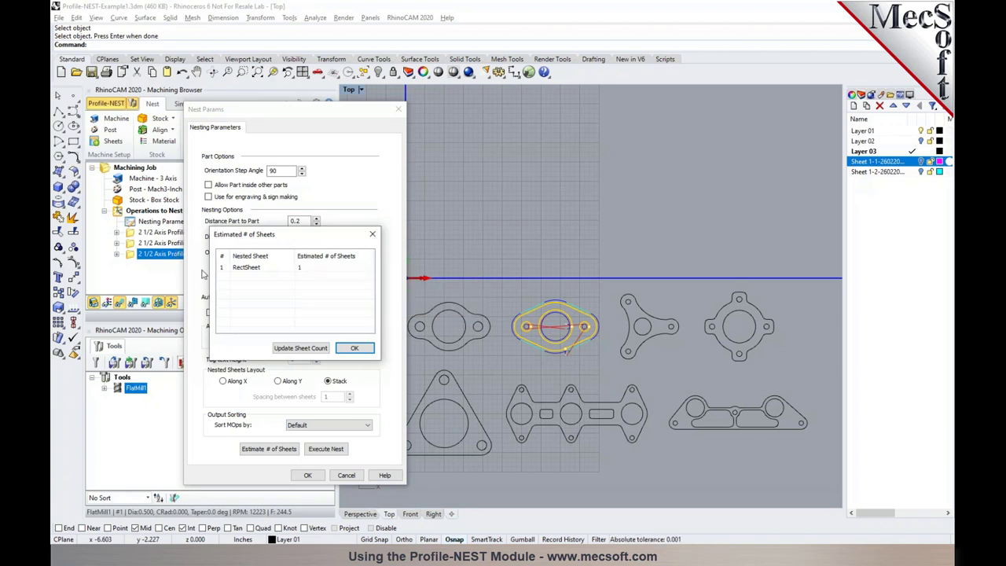
{"action": "left_click", "coordinate": [355, 347]}
{"action": "left_click", "coordinate": [326, 449]}
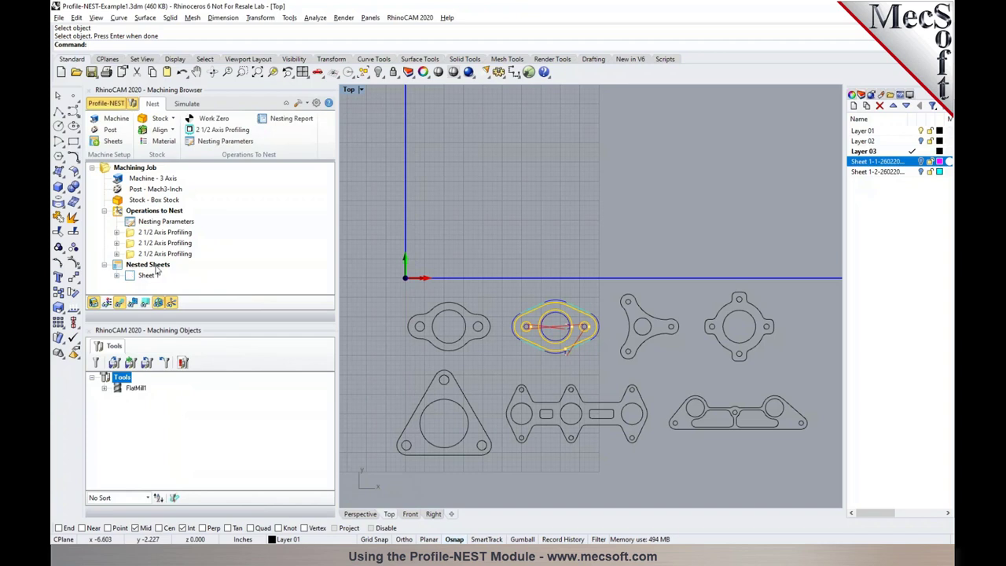
Step: Display the nested result on Sheet 1 and examine how the gasket toolpaths are arranged
{"action": "left_click_drag", "start_coordinate": [171, 323], "coordinate": [172, 402]}
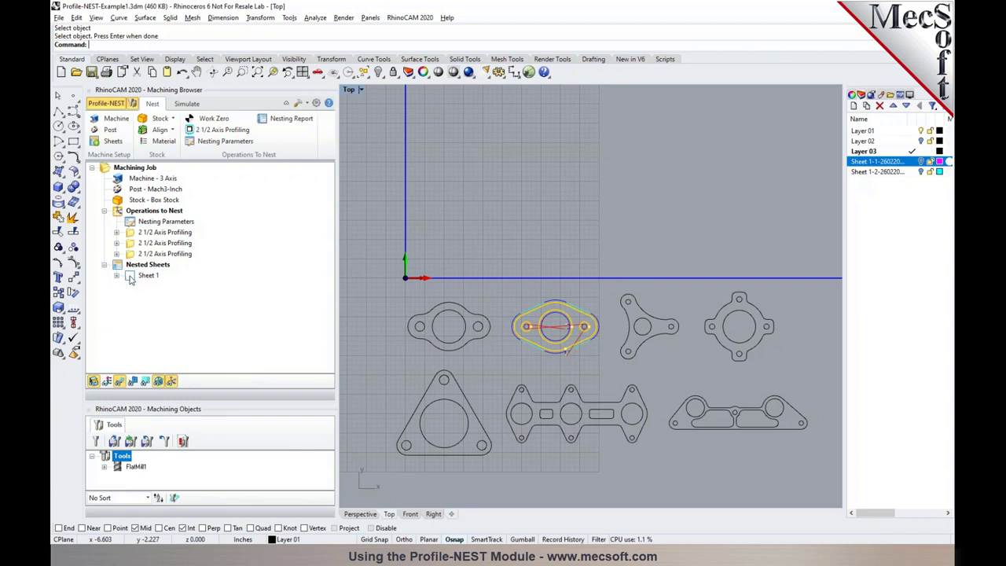
{"action": "left_click", "coordinate": [131, 278]}
{"action": "scroll", "coordinate": [381, 368], "scroll_direction": "down", "scroll_amount": 4}
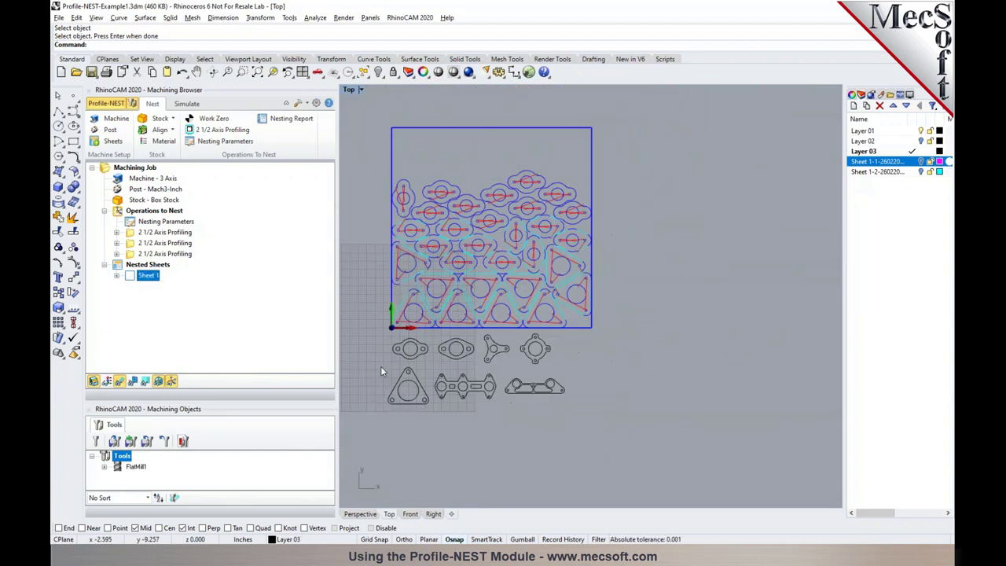
{"action": "scroll", "coordinate": [438, 239], "scroll_direction": "up", "scroll_amount": 4}
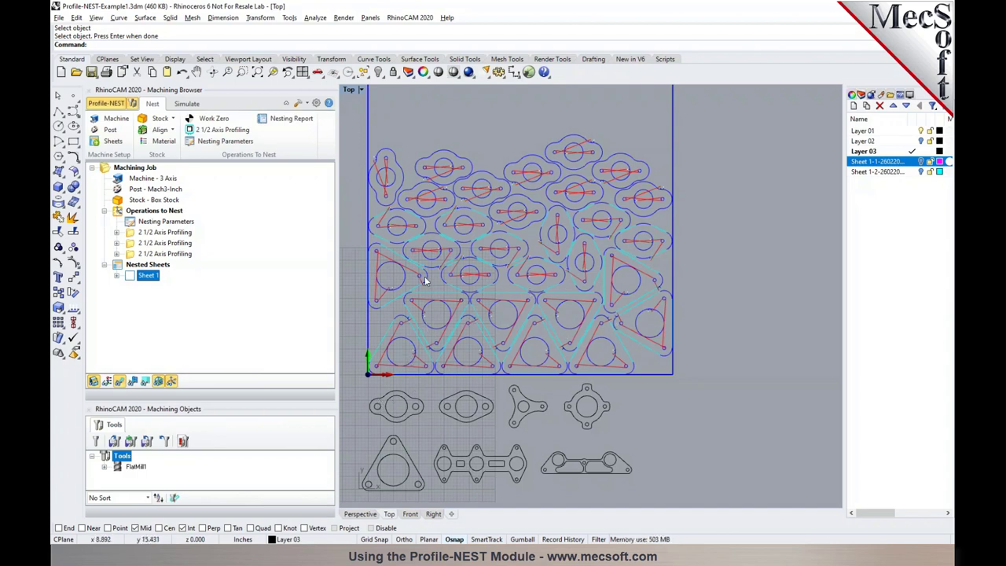
{"action": "scroll", "coordinate": [375, 316], "scroll_direction": "up", "scroll_amount": 2}
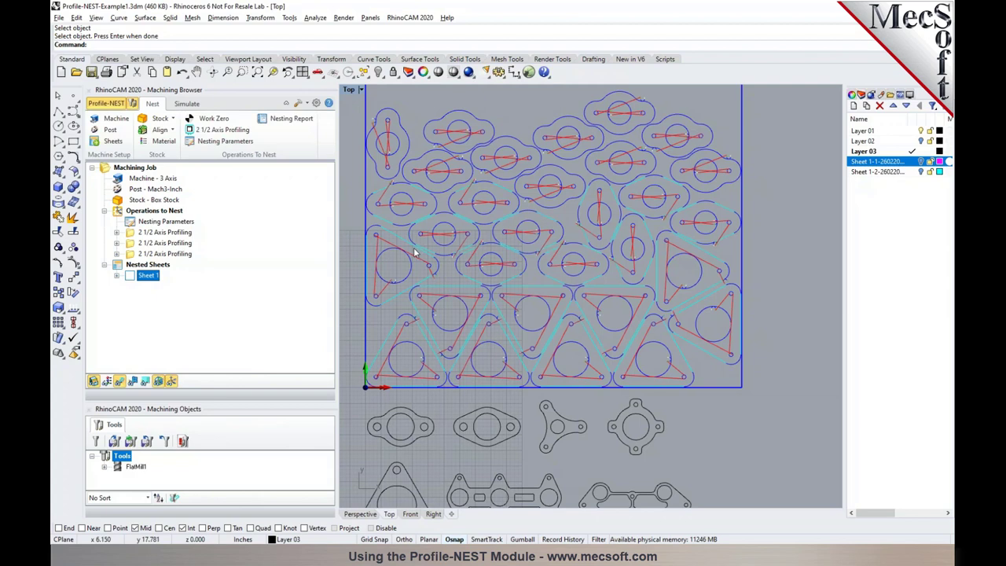
{"action": "scroll", "coordinate": [425, 251], "scroll_direction": "down", "scroll_amount": 2}
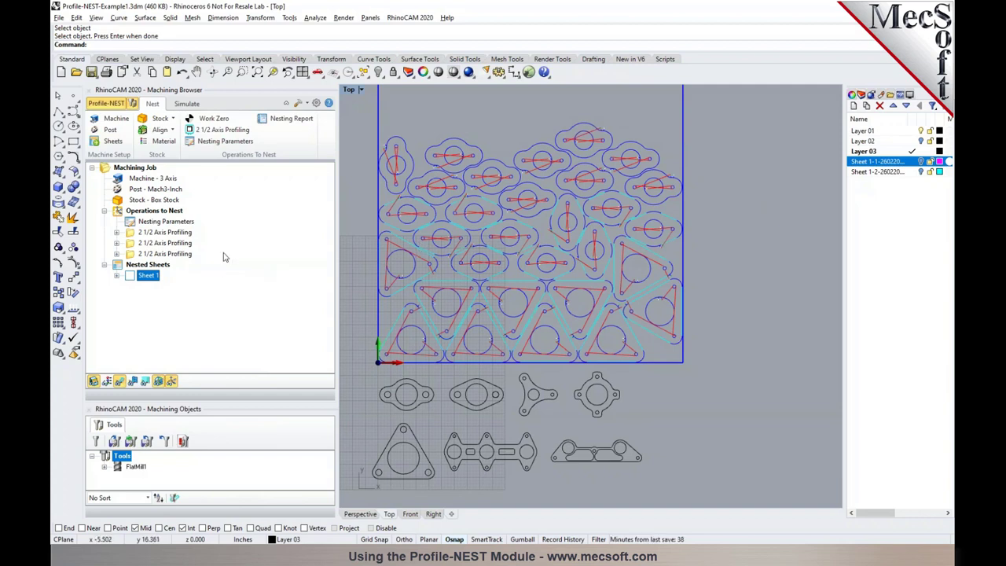
Step: Expand Sheet 1 and inspect the individual toolpaths of 2 1/2 Axis Profiling 21 to 24 and the contents of operation 21
{"action": "left_click", "coordinate": [116, 277]}
{"action": "left_click_drag", "start_coordinate": [312, 399], "coordinate": [312, 453]}
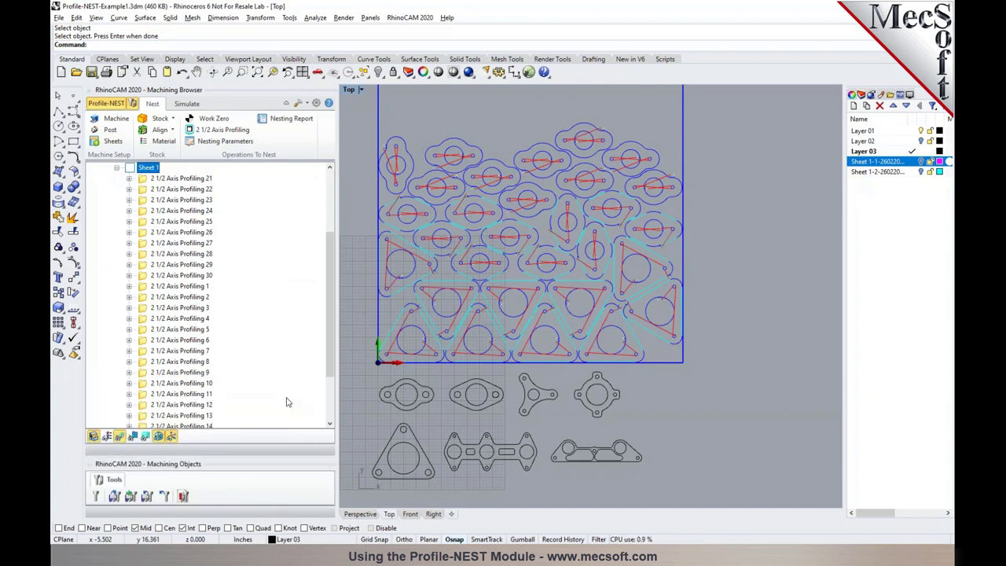
{"action": "left_click", "coordinate": [187, 179]}
{"action": "left_click", "coordinate": [184, 190]}
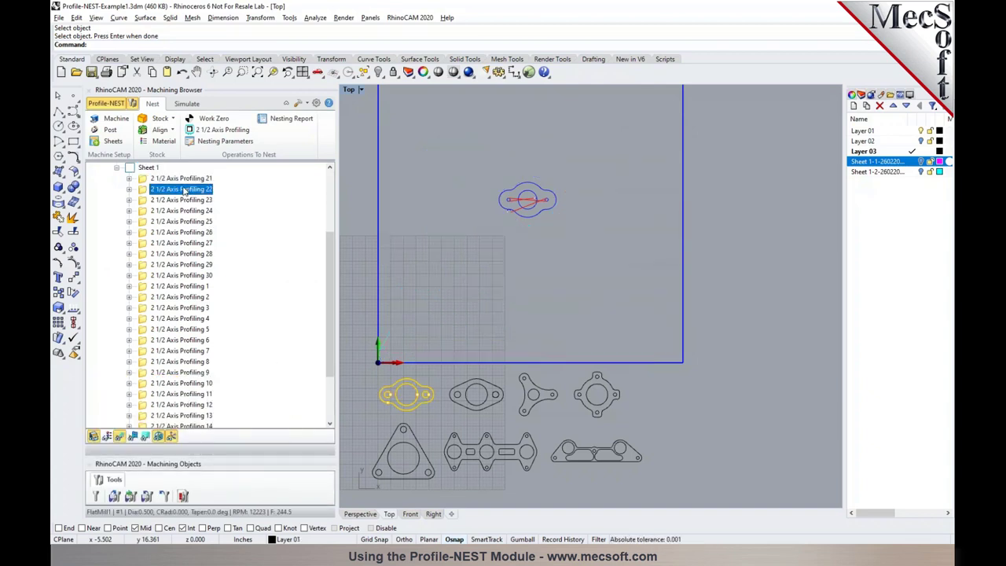
{"action": "left_click", "coordinate": [182, 202]}
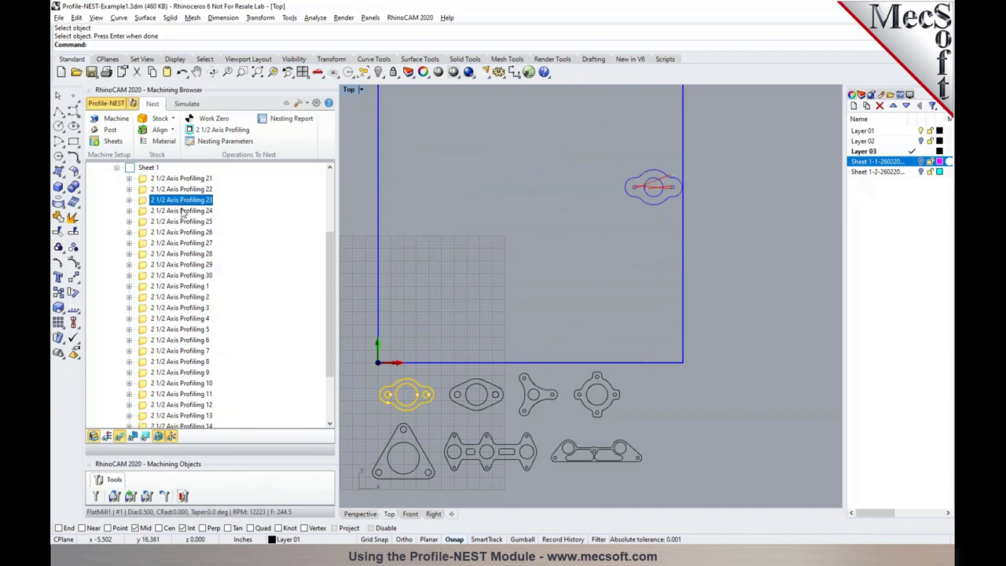
{"action": "left_click", "coordinate": [184, 211]}
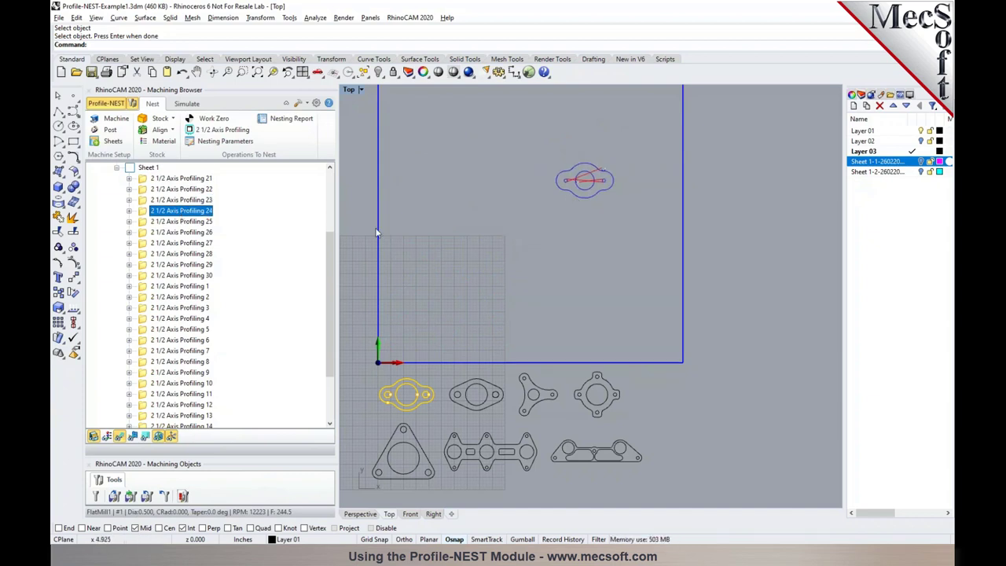
{"action": "left_click", "coordinate": [177, 179]}
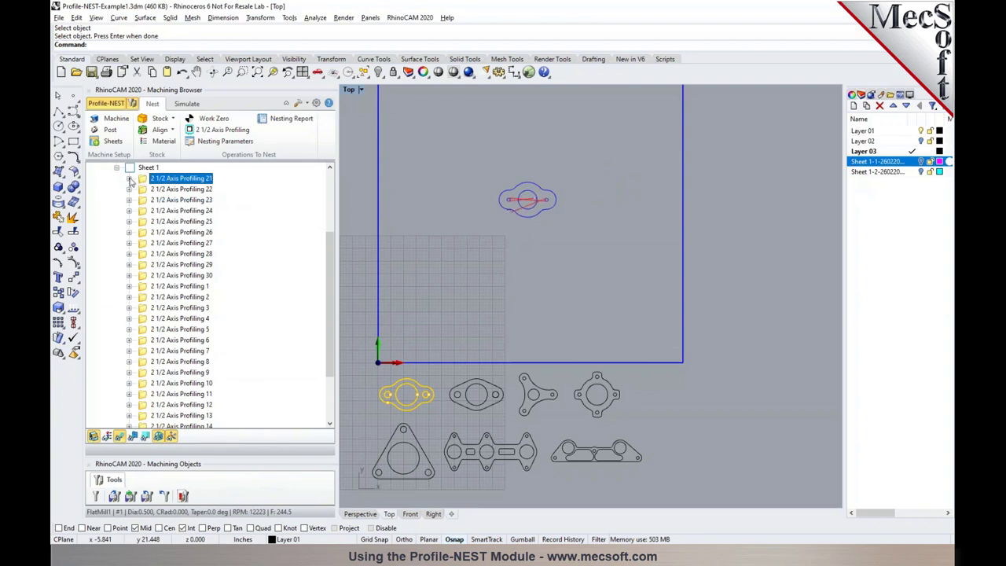
{"action": "left_click", "coordinate": [130, 180]}
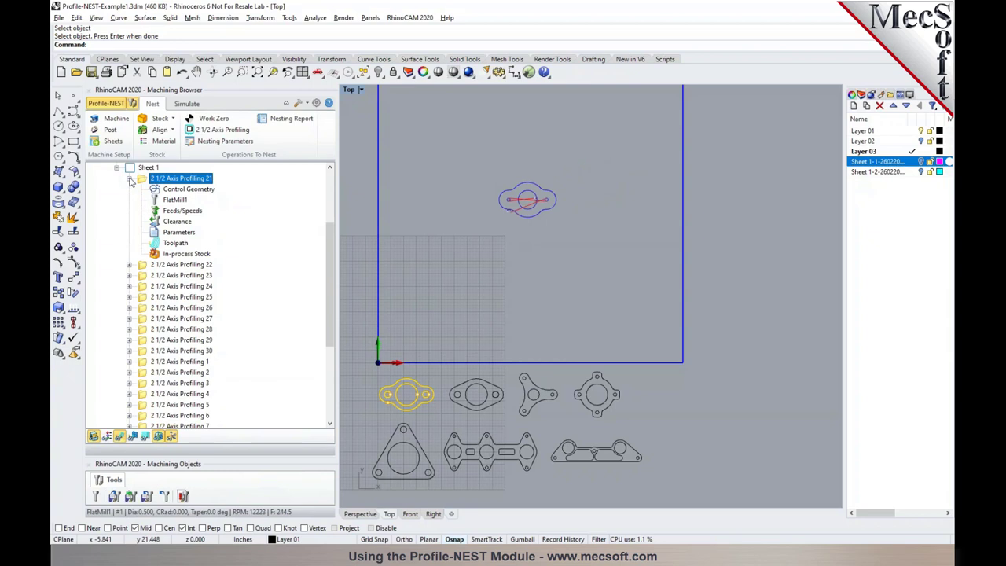
{"action": "left_click", "coordinate": [130, 179]}
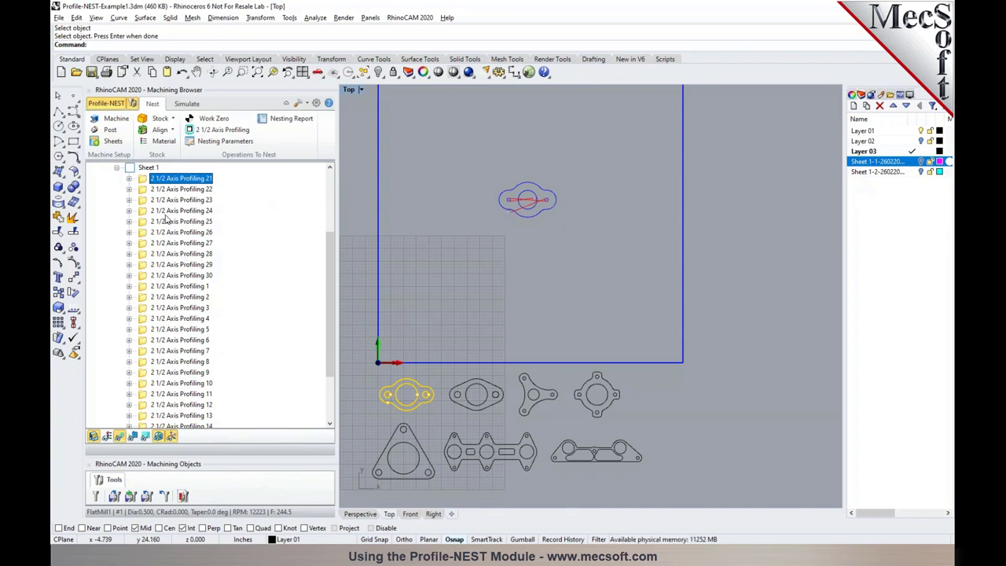
Step: Simulate all operations on Sheet 1 in the Perspective view at a faster simulation speed
{"action": "scroll", "coordinate": [172, 221], "scroll_direction": "up", "scroll_amount": 1}
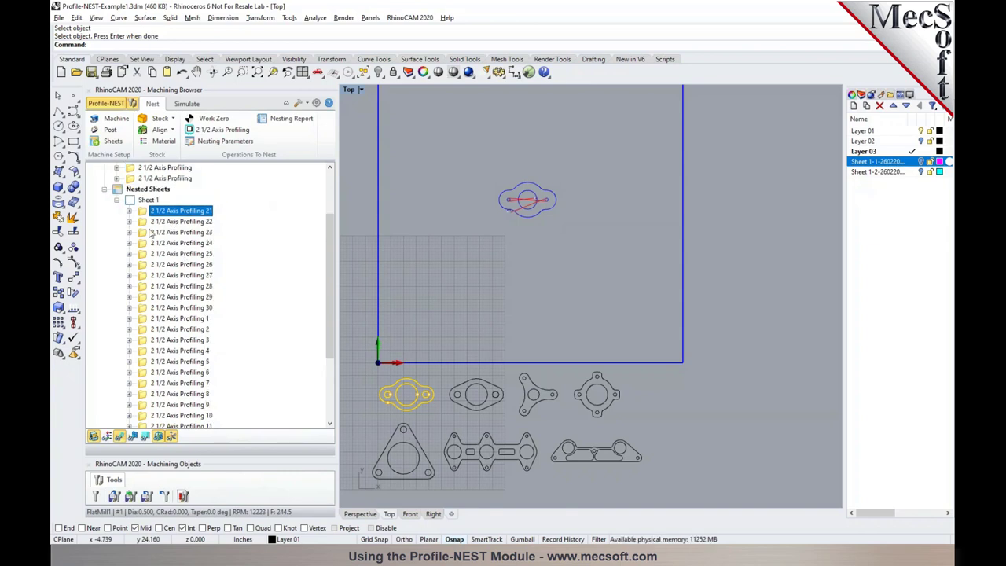
{"action": "left_click", "coordinate": [145, 201]}
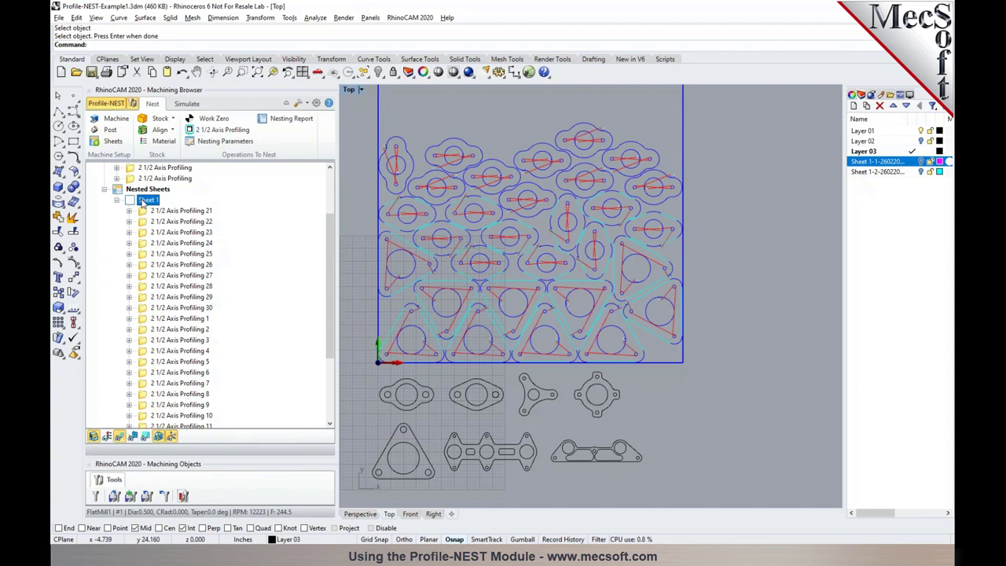
{"action": "right_click", "coordinate": [143, 203]}
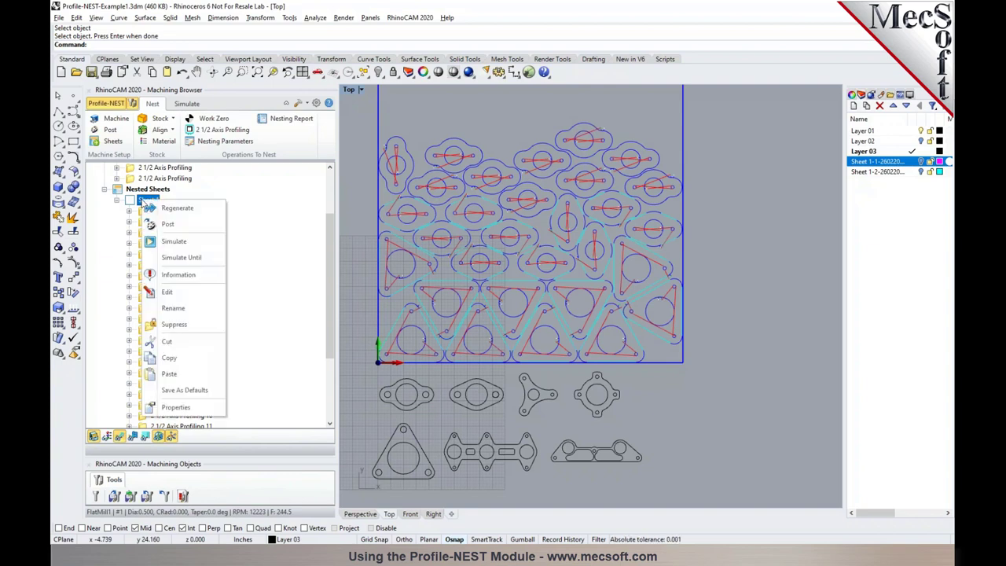
{"action": "left_click", "coordinate": [172, 244]}
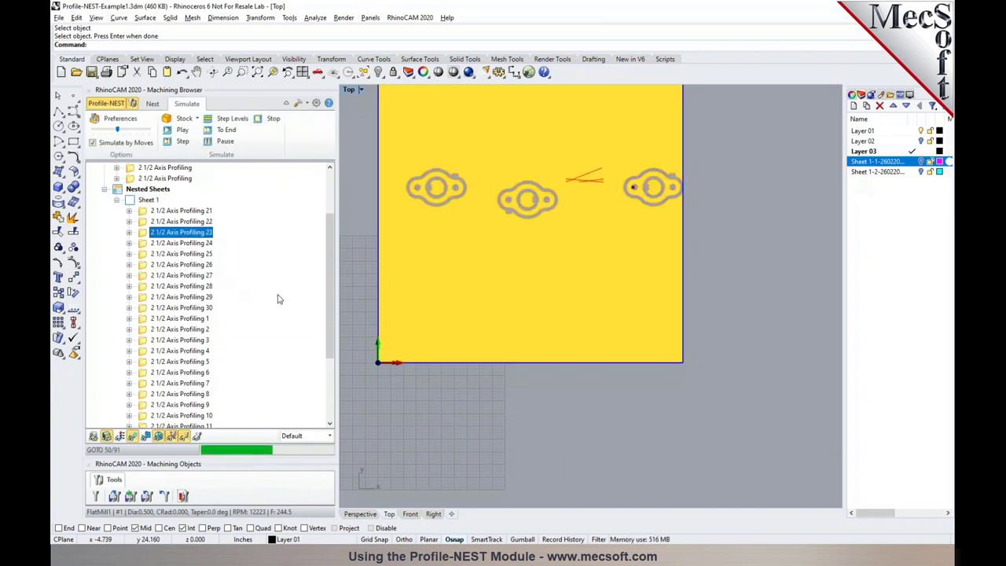
{"action": "left_click", "coordinate": [360, 514]}
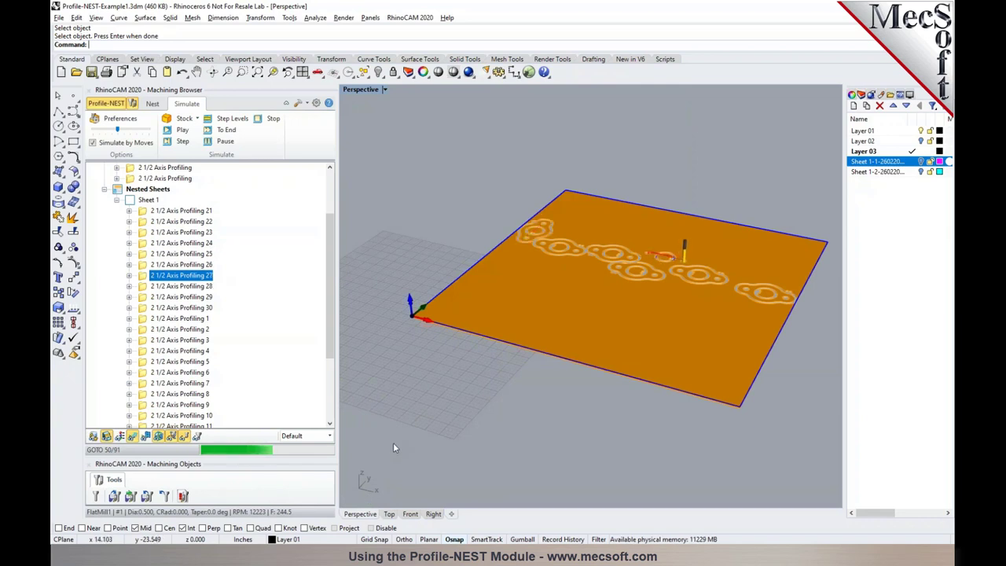
{"action": "left_click_drag", "start_coordinate": [120, 131], "coordinate": [142, 130]}
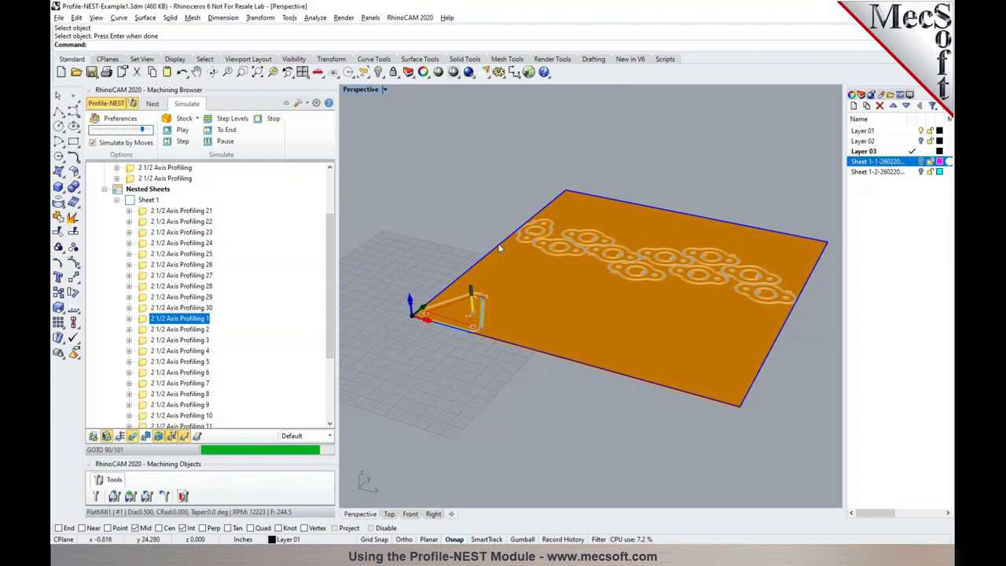
{"action": "scroll", "coordinate": [483, 288], "scroll_direction": "up", "scroll_amount": 2}
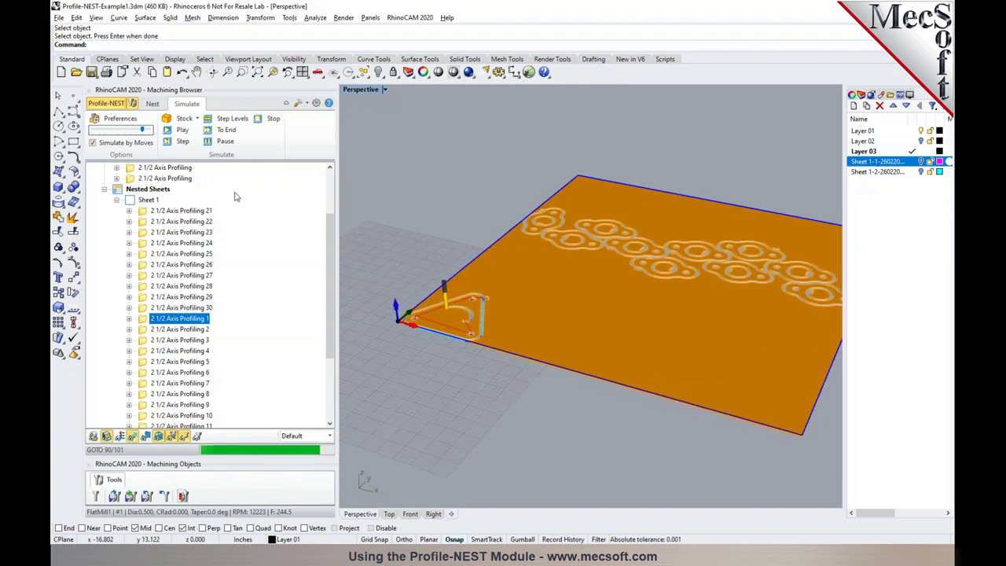
Step: Raise the Simulate By Moves speed in the simulation preferences to the maximum display interval of 100
{"action": "left_click", "coordinate": [119, 118]}
{"action": "left_click_drag", "start_coordinate": [586, 180], "coordinate": [596, 178]}
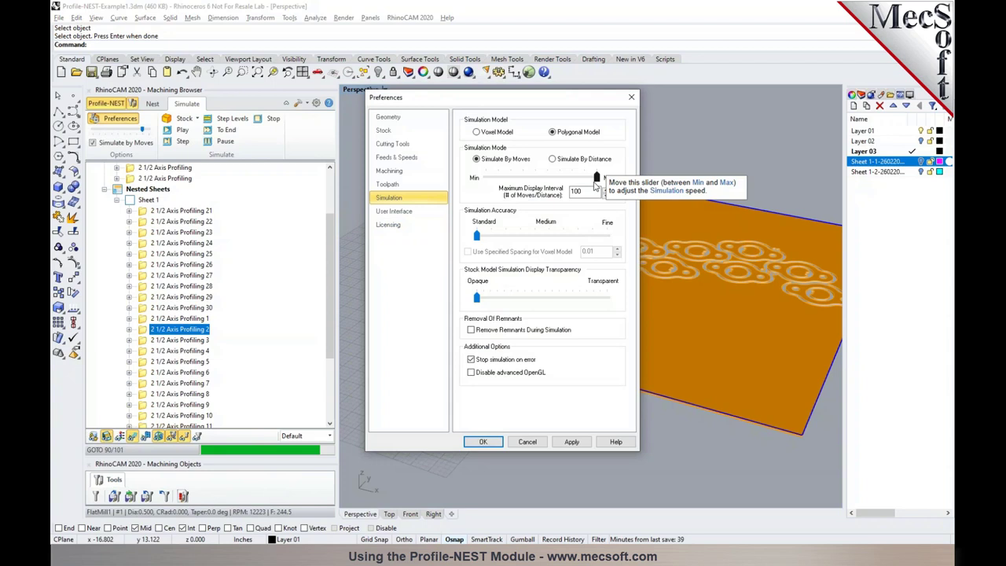
{"action": "left_click", "coordinate": [483, 442]}
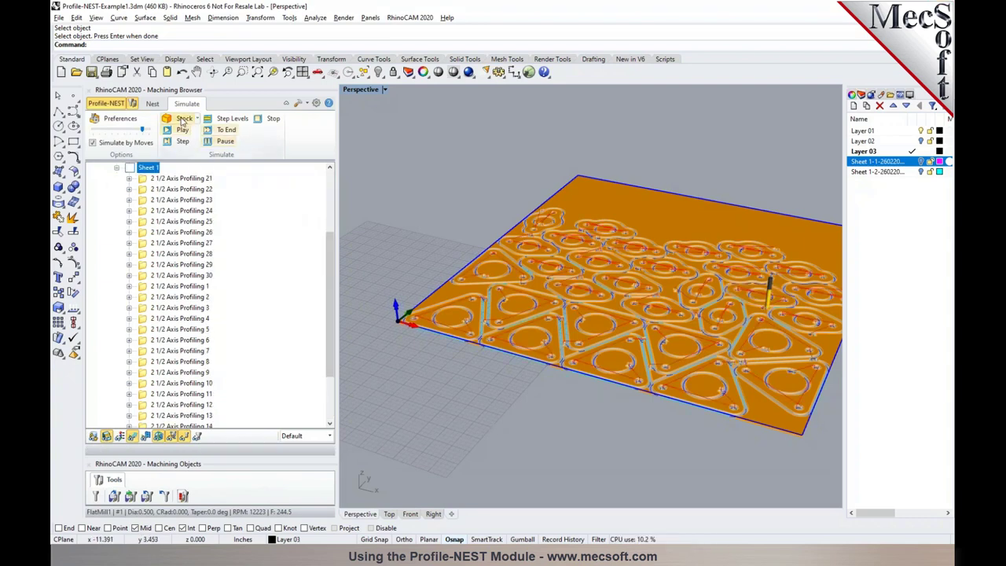
Step: Collapse Sheet 1 and make a copy of the last 2 1/2 Axis Profiling operation under Operations to Nest
{"action": "left_click", "coordinate": [153, 103]}
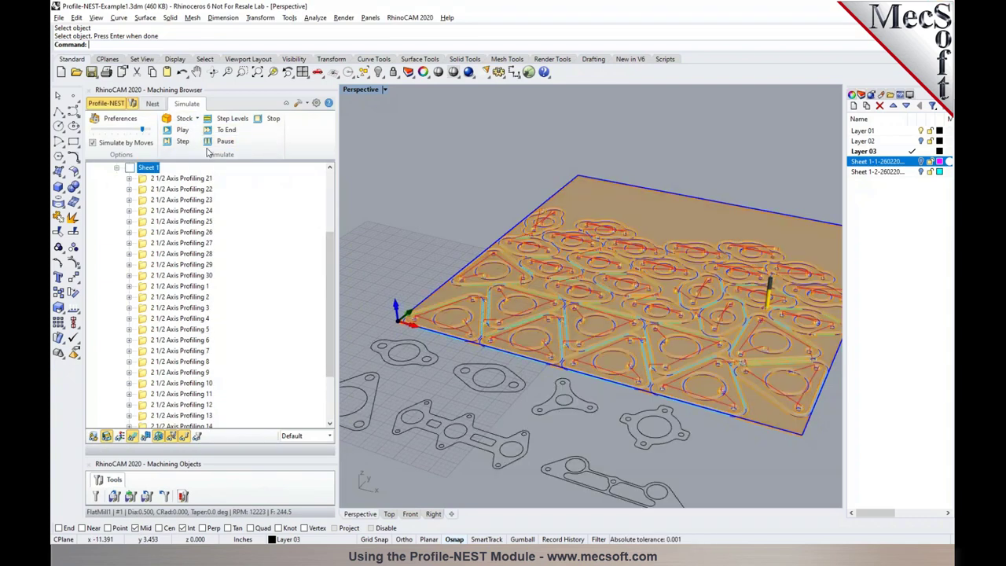
{"action": "left_click", "coordinate": [117, 169]}
{"action": "left_click", "coordinate": [146, 253]}
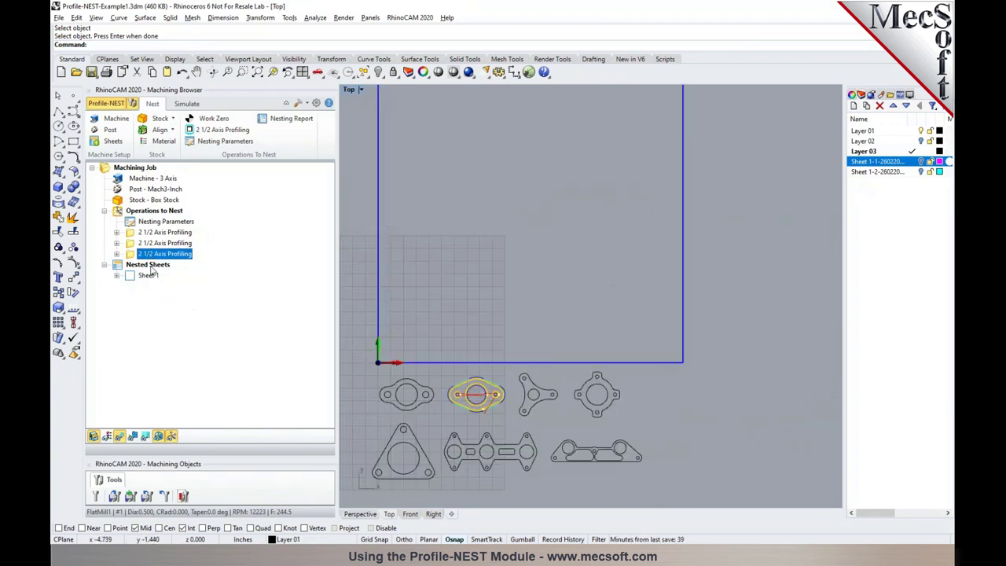
{"action": "left_click_drag", "start_coordinate": [132, 259], "coordinate": [138, 267]}
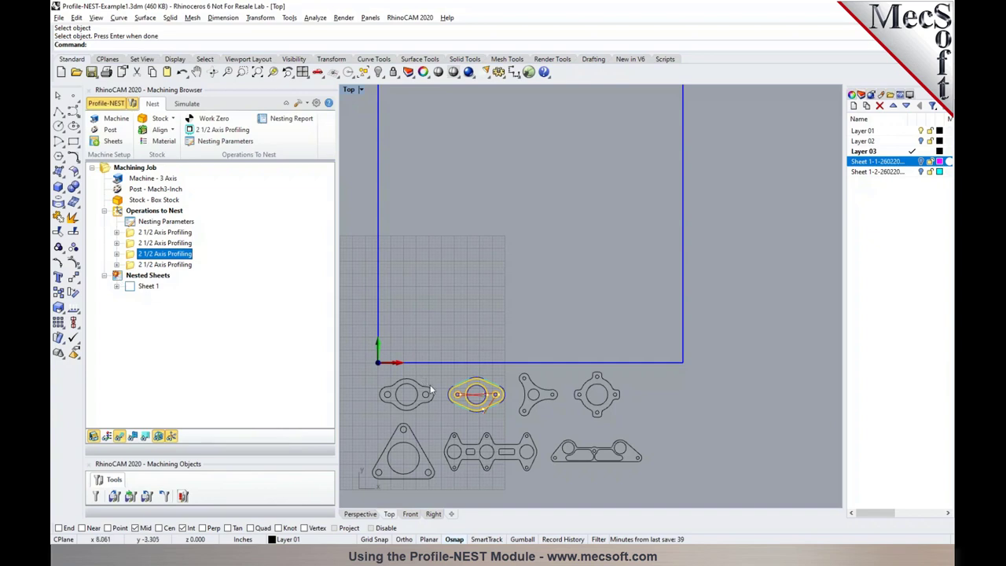
Step: Reassign the copied profiling operation to the curves of the three-armed gasket and generate its toolpath
{"action": "left_click", "coordinate": [138, 266]}
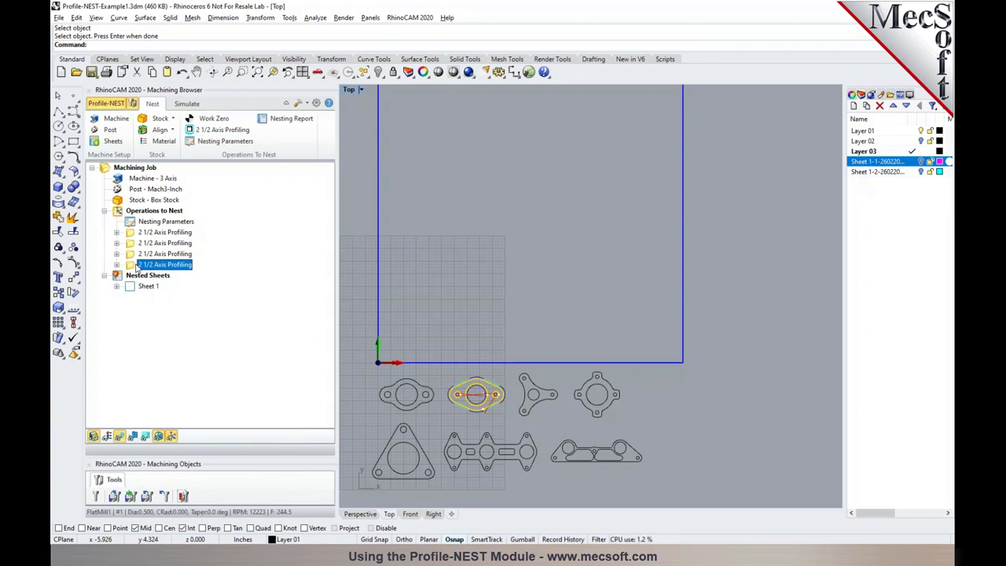
{"action": "double_click", "coordinate": [135, 267]}
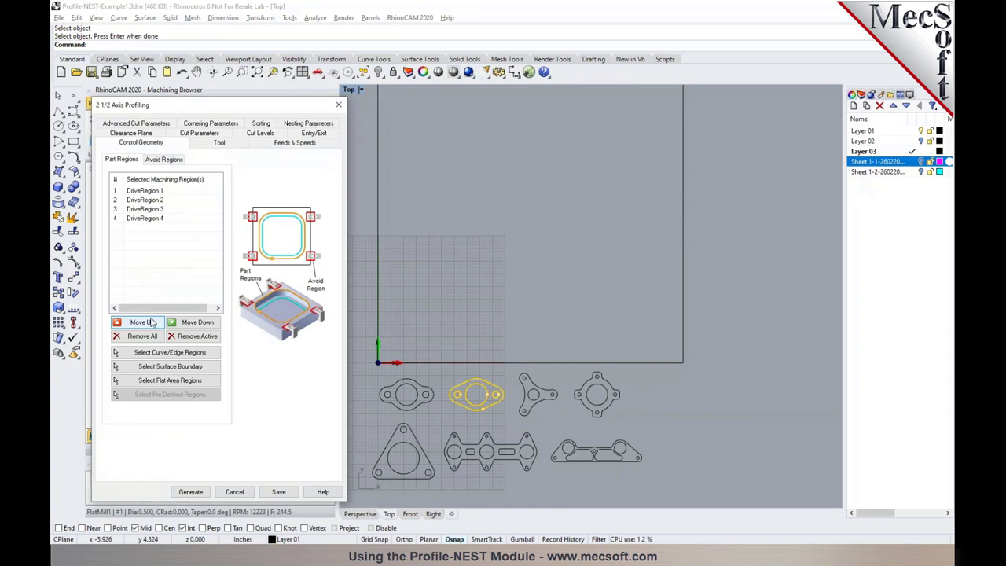
{"action": "left_click", "coordinate": [168, 354]}
{"action": "left_click_drag", "start_coordinate": [507, 363], "coordinate": [564, 427]}
{"action": "key", "text": "Return"}
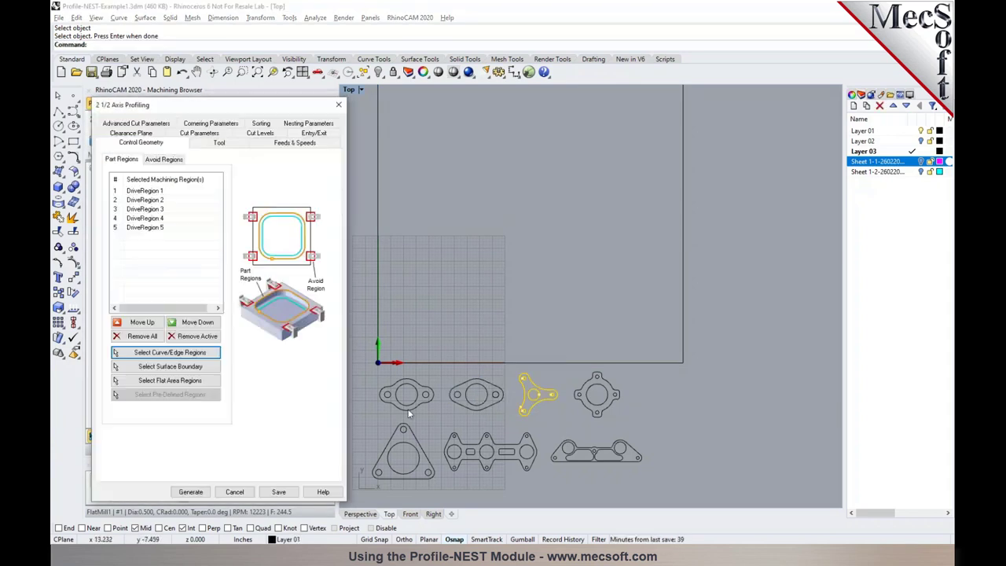
{"action": "left_click", "coordinate": [203, 488]}
Step: Copy the three-armed gasket's operation, reassign the copy to the round four-eared gasket's curves, and generate its toolpath
{"action": "left_click_drag", "start_coordinate": [134, 269], "coordinate": [137, 286], "text": "ctrl"}
{"action": "double_click", "coordinate": [138, 275]}
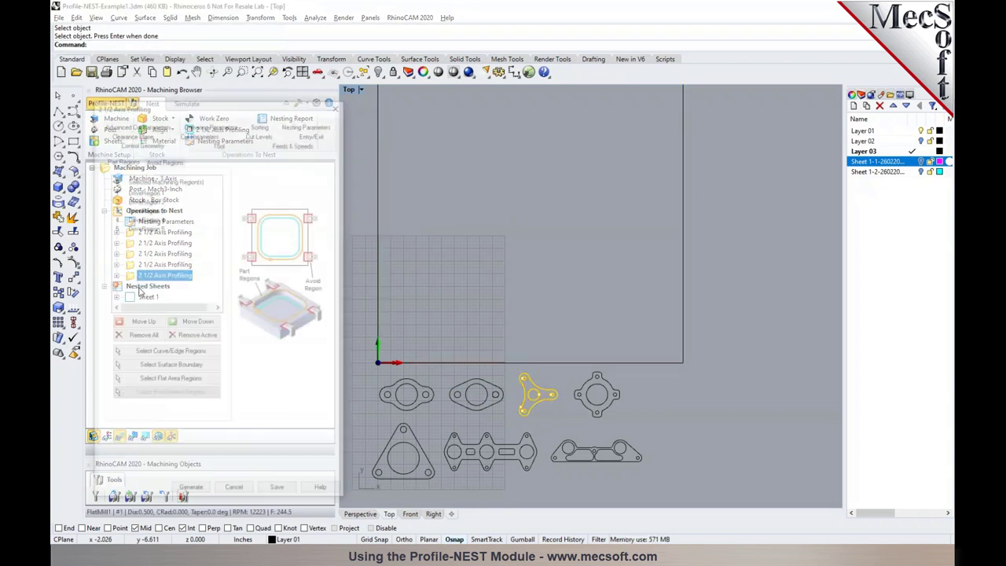
{"action": "left_click", "coordinate": [130, 351]}
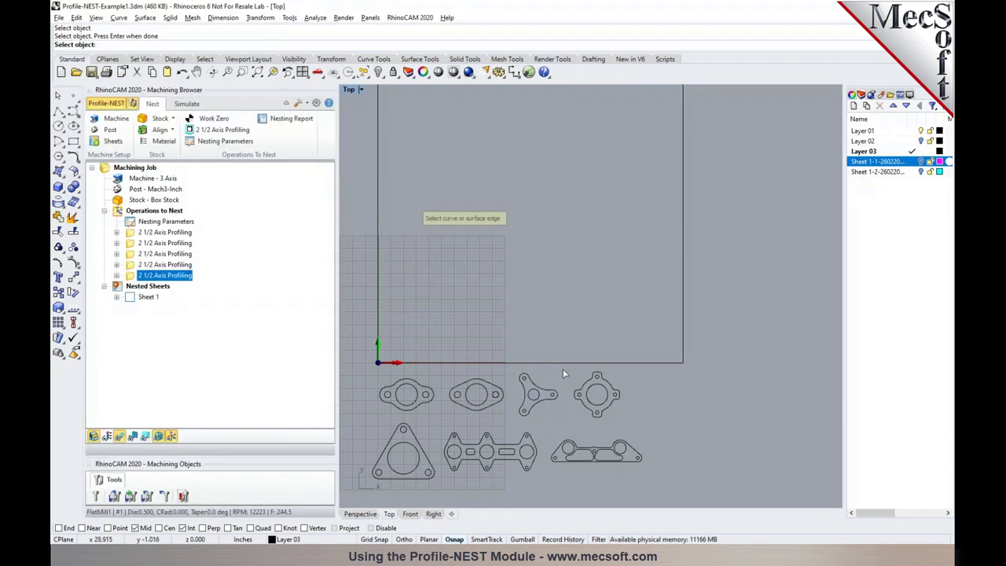
{"action": "left_click", "coordinate": [616, 407]}
{"action": "key", "text": "Return"}
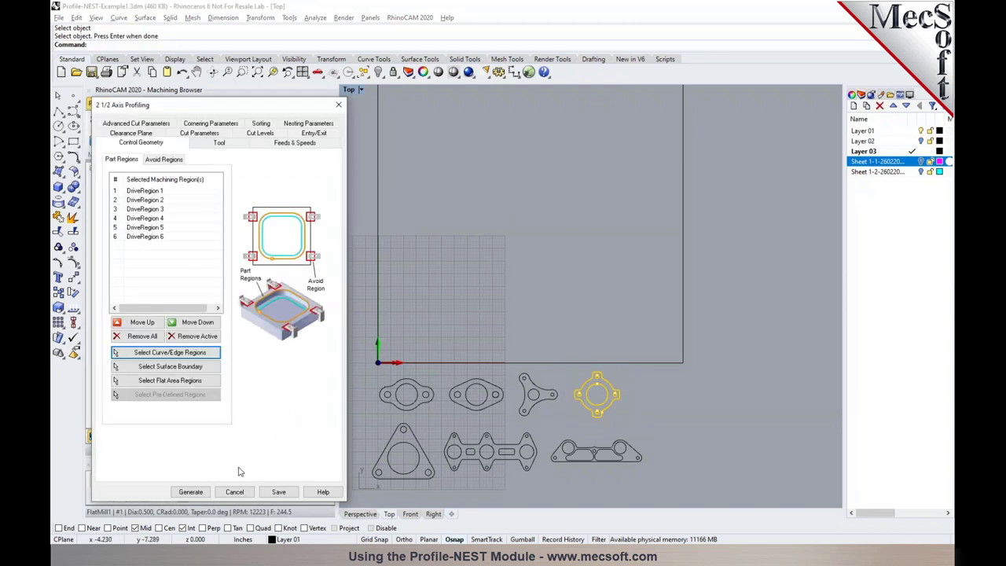
{"action": "left_click", "coordinate": [191, 491]}
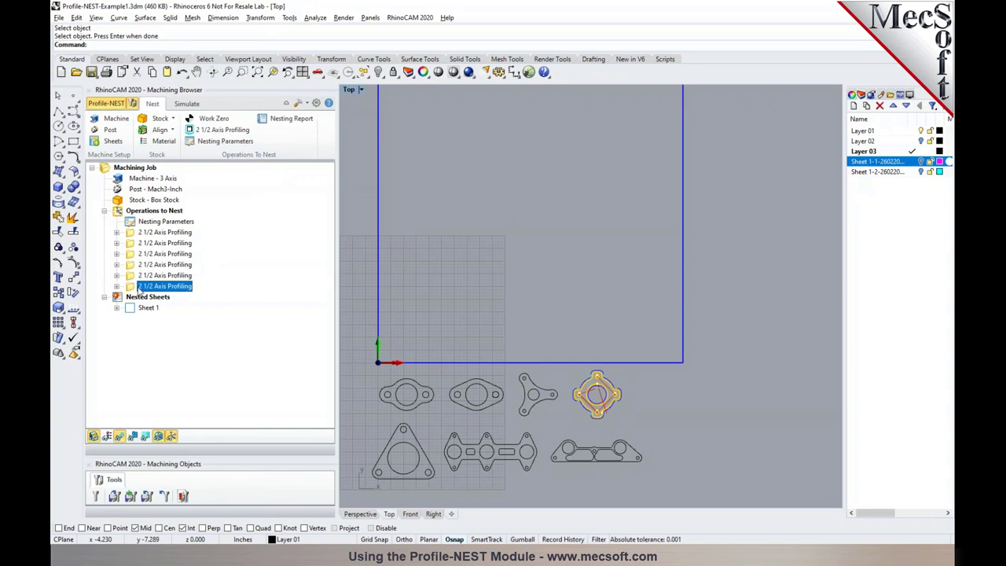
Step: Replace all regions of the newest profiling copy with the curves of the long six-eared gasket and generate its toolpath
{"action": "double_click", "coordinate": [139, 290]}
{"action": "left_click", "coordinate": [142, 335]}
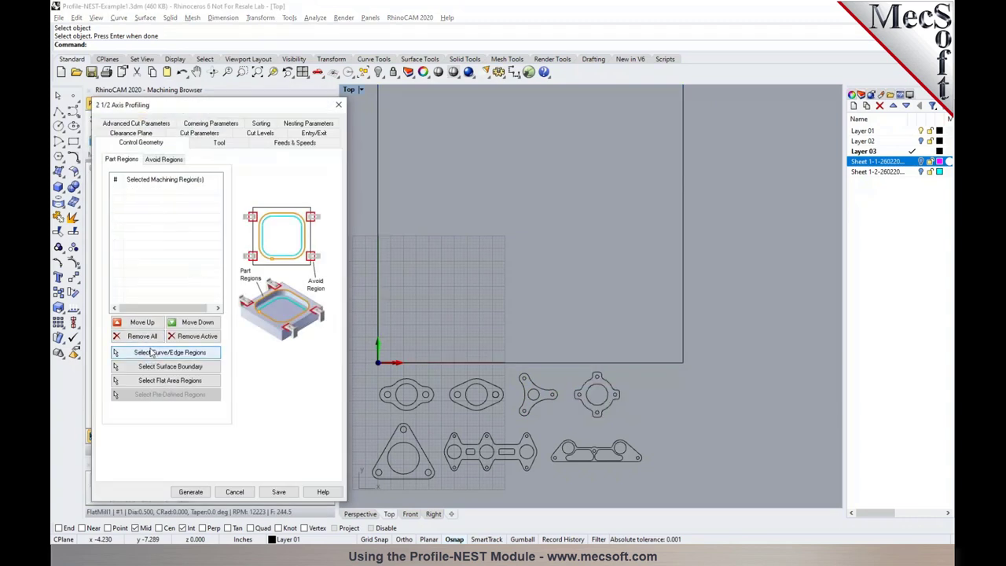
{"action": "left_click", "coordinate": [159, 353]}
{"action": "left_click_drag", "start_coordinate": [438, 426], "coordinate": [547, 479]}
{"action": "key", "text": "Return"}
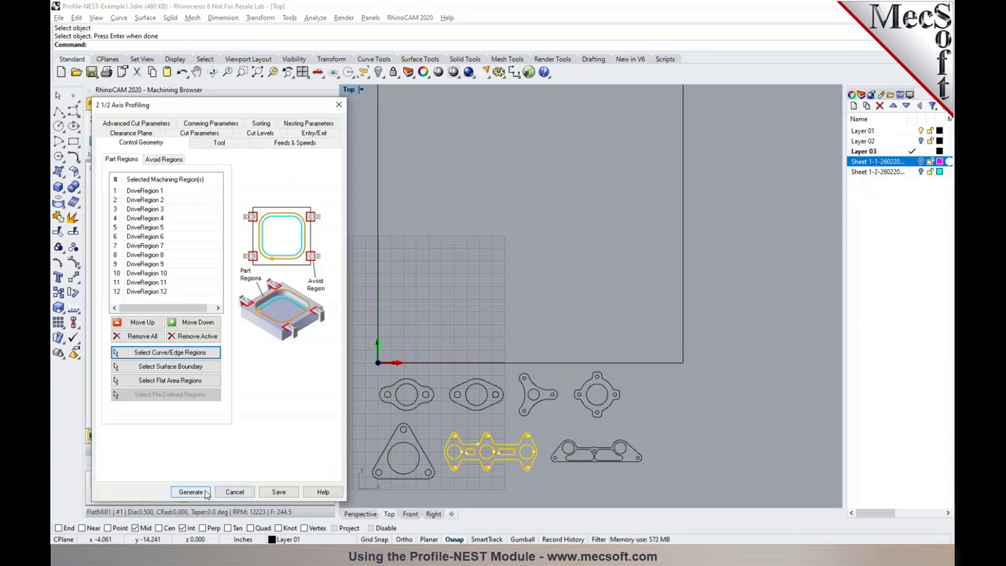
{"action": "left_click", "coordinate": [193, 493]}
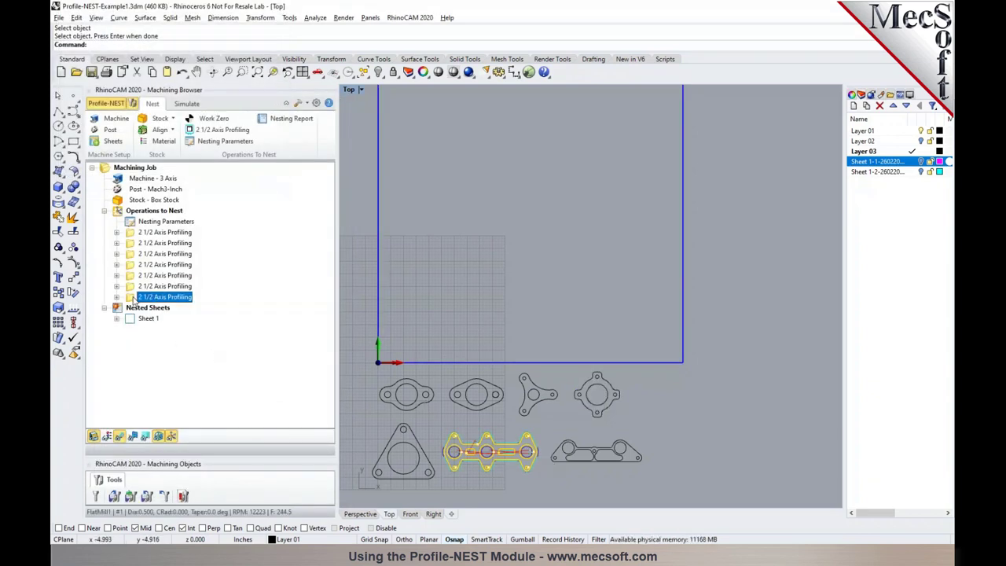
Step: Replace all regions of the seventh profiling operation with the flat-bottomed two-port gasket's curves and generate its toolpath
{"action": "double_click", "coordinate": [134, 297]}
{"action": "left_click", "coordinate": [143, 335]}
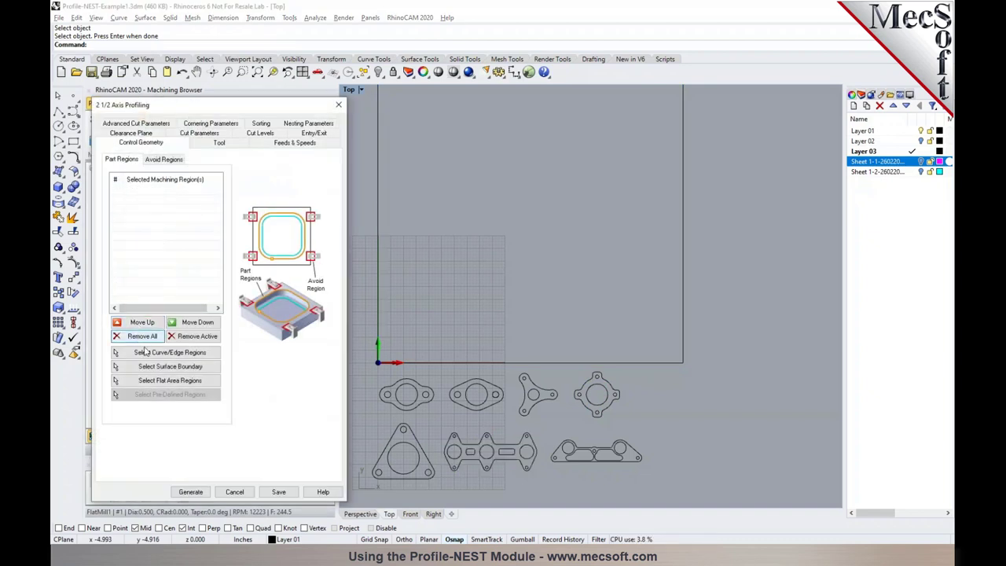
{"action": "left_click", "coordinate": [159, 353]}
{"action": "left_click_drag", "start_coordinate": [549, 432], "coordinate": [661, 481]}
{"action": "key", "text": "Return"}
{"action": "left_click", "coordinate": [190, 491]}
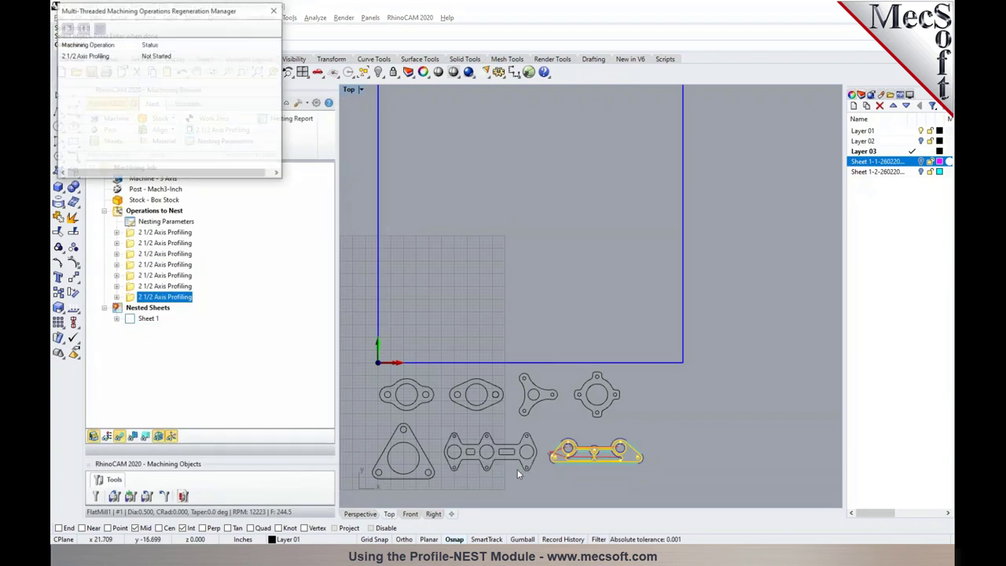
Step: Rename the first three operations to nest 2 1/2 Axis Profiling-1, 2 1/2 Axis Profiling-2 and 2 1/2 Axis Profiling-3
{"action": "left_click", "coordinate": [154, 286]}
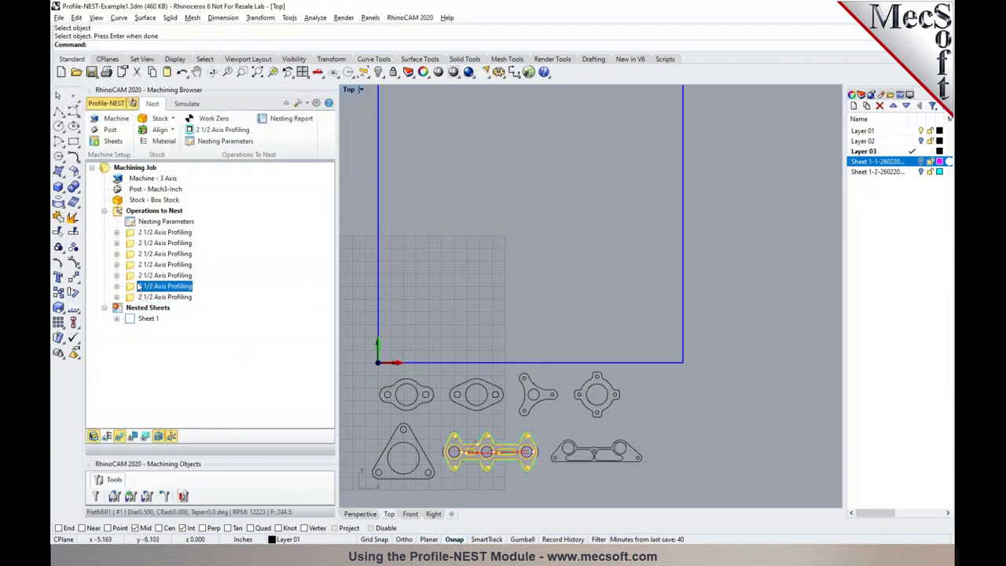
{"action": "left_click", "coordinate": [138, 243]}
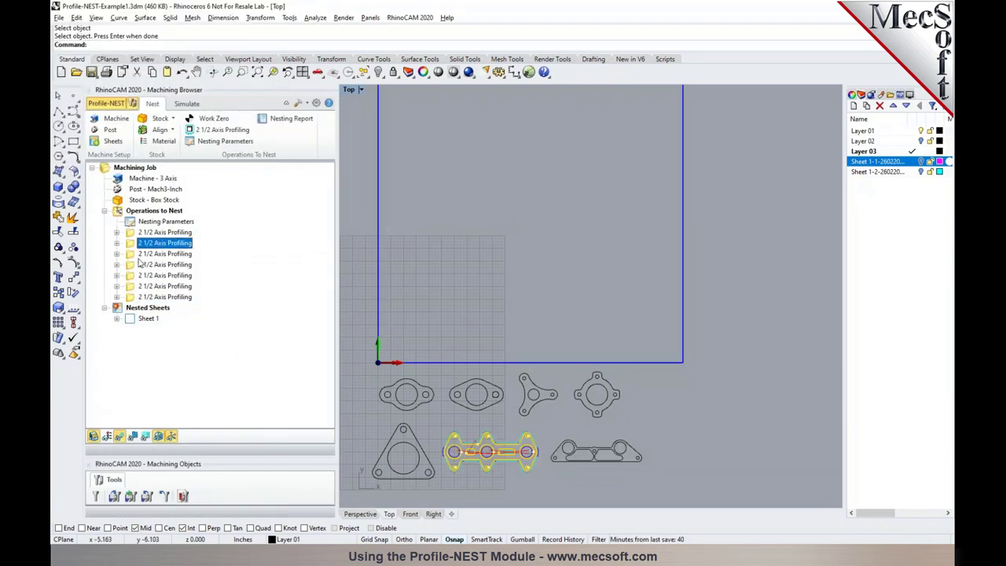
{"action": "left_click", "coordinate": [143, 232]}
{"action": "left_click", "coordinate": [178, 244]}
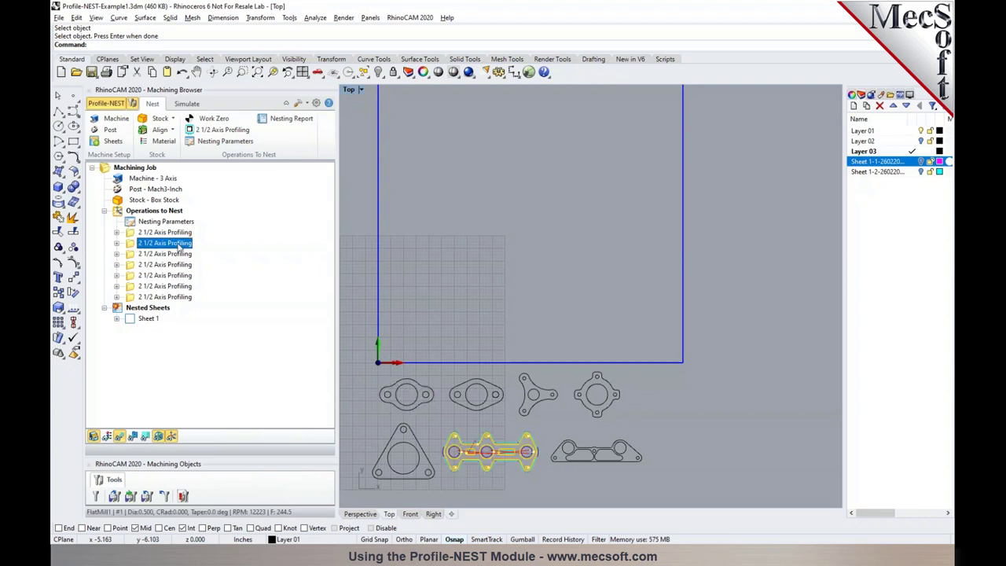
{"action": "left_click", "coordinate": [187, 233]}
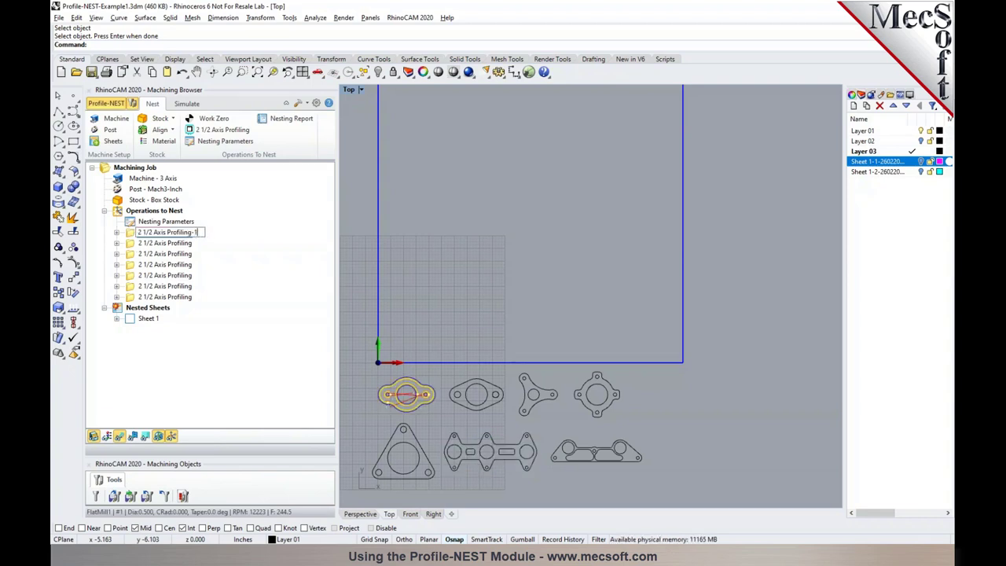
{"action": "left_click", "coordinate": [170, 244]}
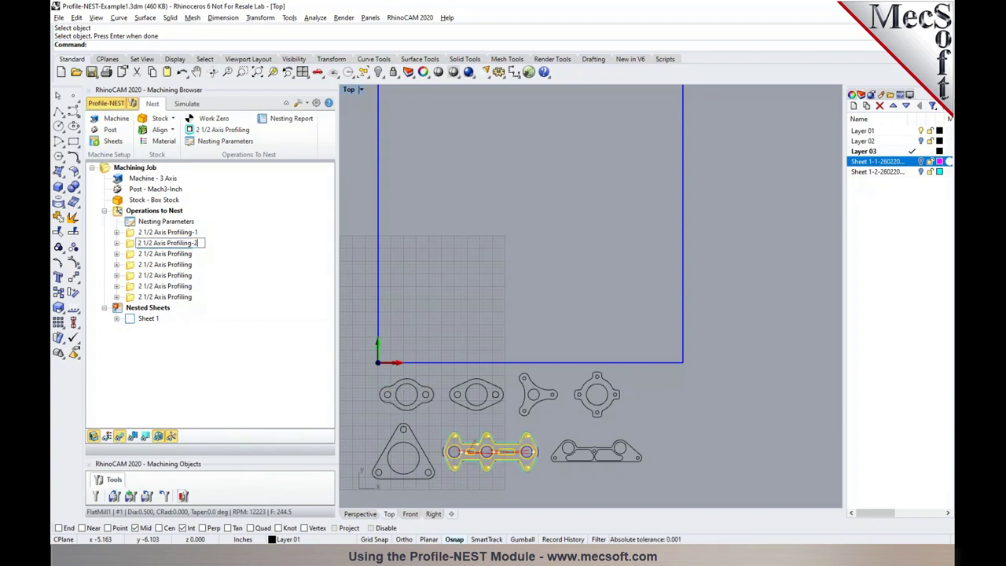
{"action": "left_click", "coordinate": [175, 254]}
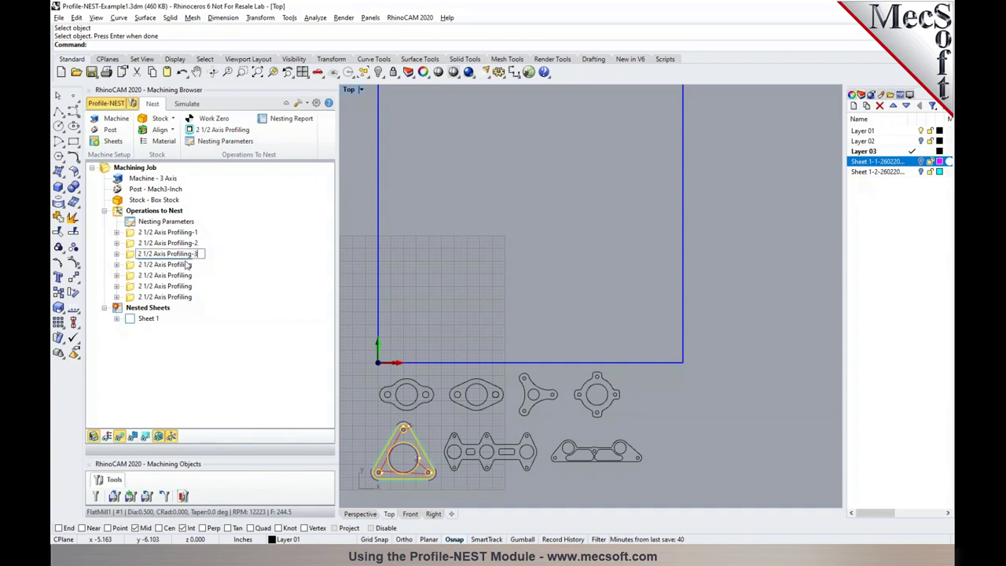
Step: Rename the fourth and fifth operations to nest 2 1/2 Axis Profiling-4 and 2 1/2 Axis Profiling-5
{"action": "double_click", "coordinate": [187, 267]}
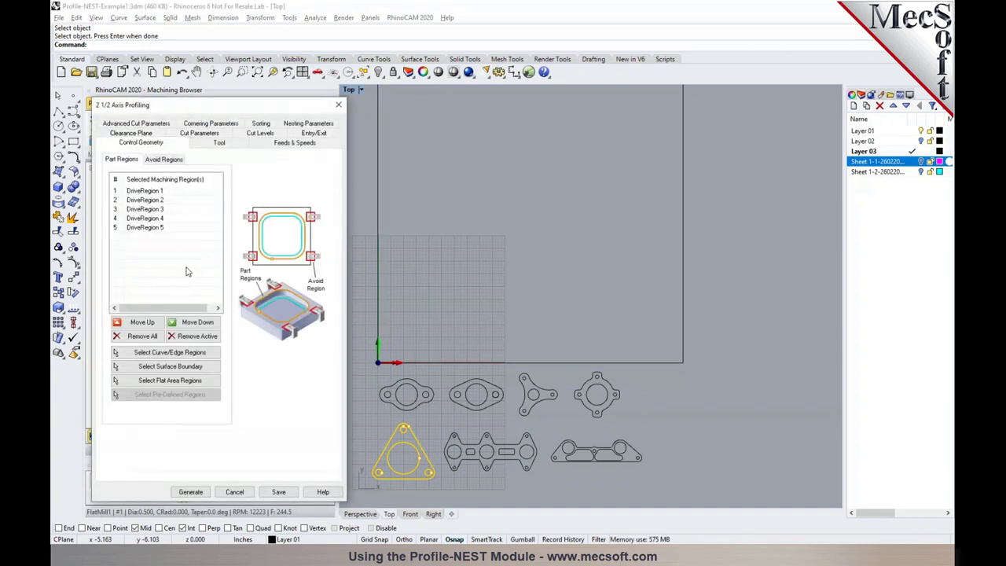
{"action": "left_click", "coordinate": [234, 492]}
{"action": "left_click", "coordinate": [188, 265]}
{"action": "left_click", "coordinate": [190, 268]}
{"action": "key", "text": "End"}
{"action": "type", "text": "-4"}
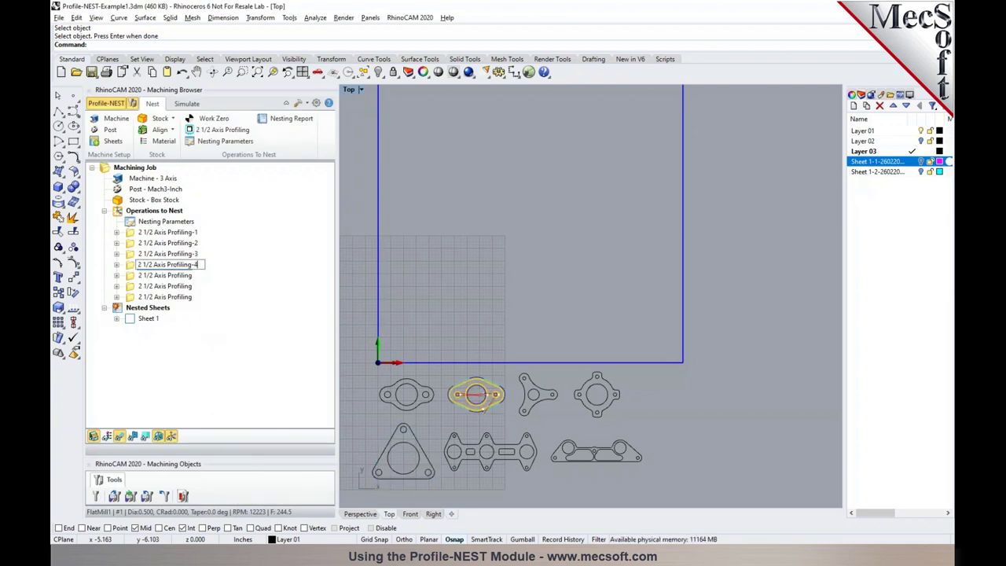
{"action": "left_click", "coordinate": [189, 277]}
{"action": "left_click", "coordinate": [195, 281]}
{"action": "type", "text": "-5"}
{"action": "key", "text": "Return"}
Step: Rename the sixth and seventh operations to nest 2 1/2 Axis Profiling-6 and 2 1/2 Axis Profiling-7
{"action": "left_click", "coordinate": [189, 287]}
{"action": "left_click", "coordinate": [195, 289]}
{"action": "type", "text": "-"}
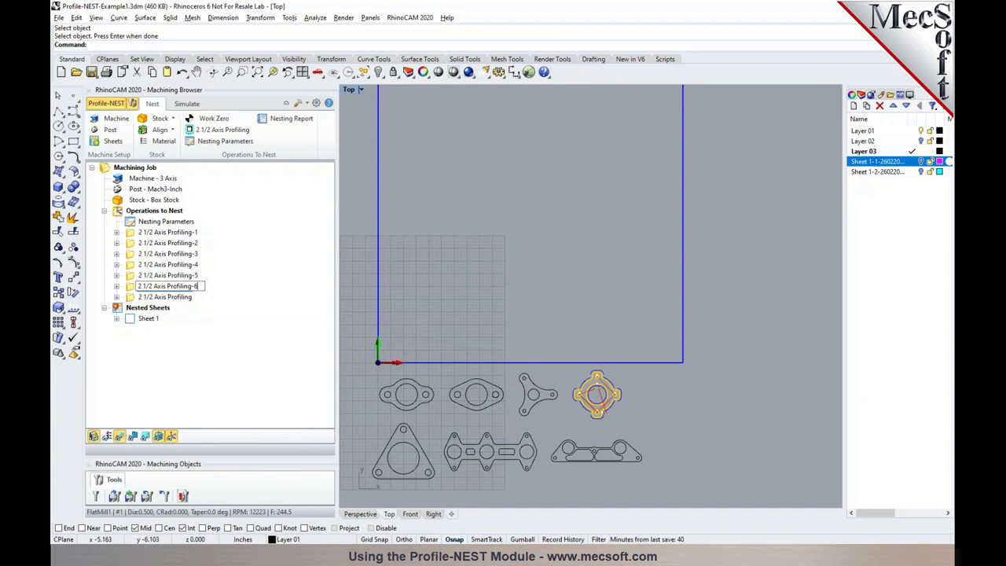
{"action": "type", "text": "6"}
{"action": "key", "text": "Return"}
{"action": "left_click", "coordinate": [181, 297]}
{"action": "left_click", "coordinate": [194, 298]}
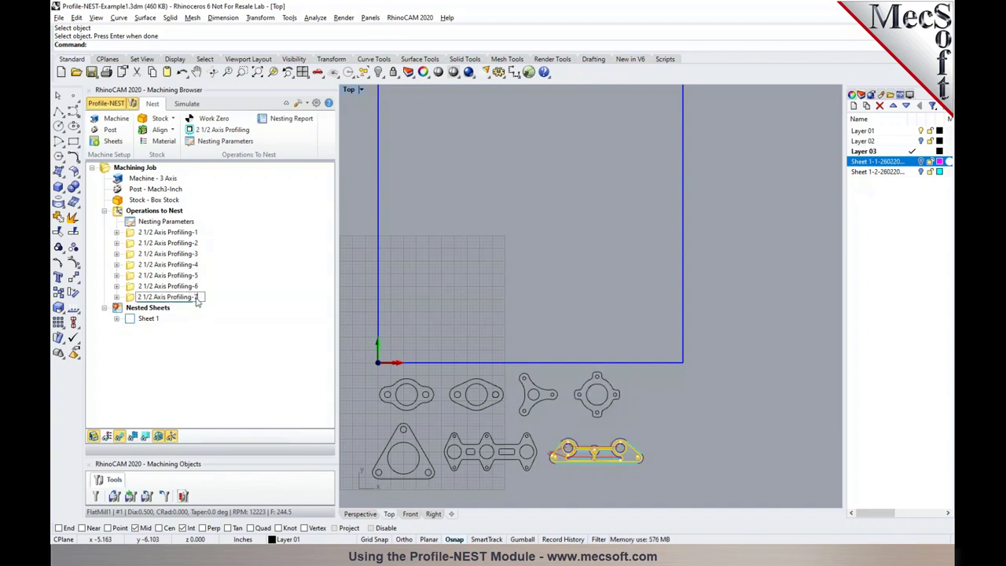
{"action": "key", "text": "Return"}
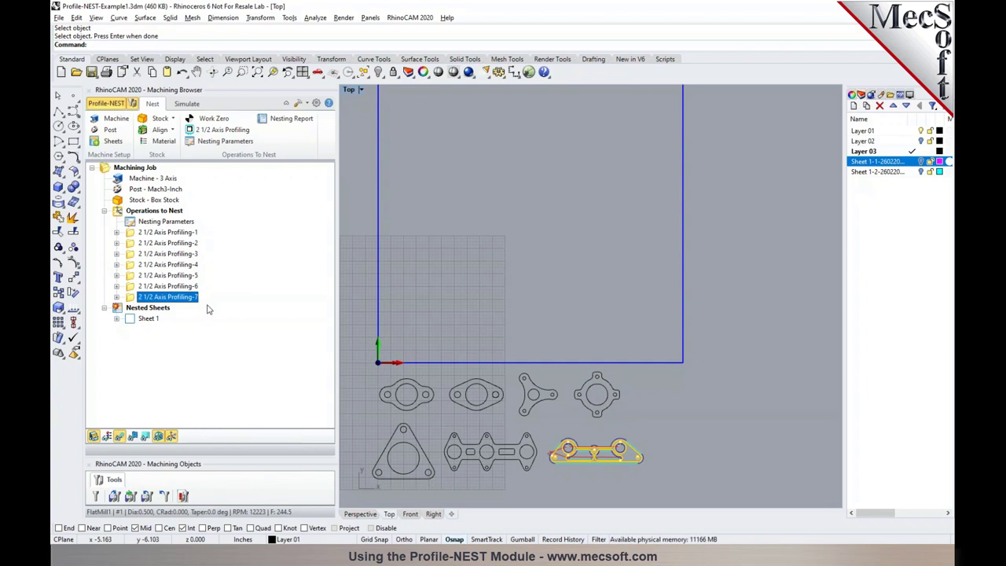
Step: Update the sheet count from the estimated number of sheets and execute the nest
{"action": "left_click", "coordinate": [213, 142]}
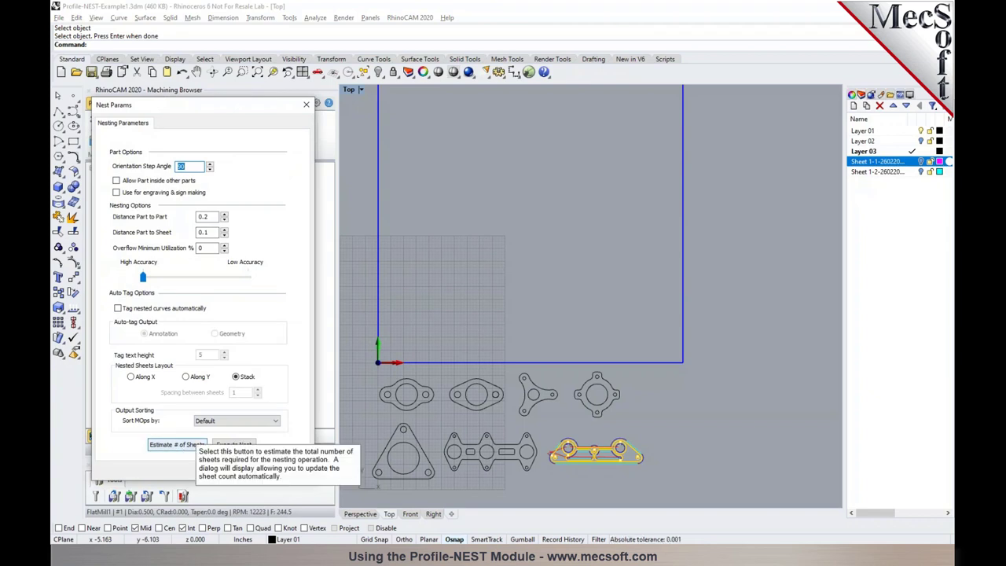
{"action": "left_click", "coordinate": [177, 445]}
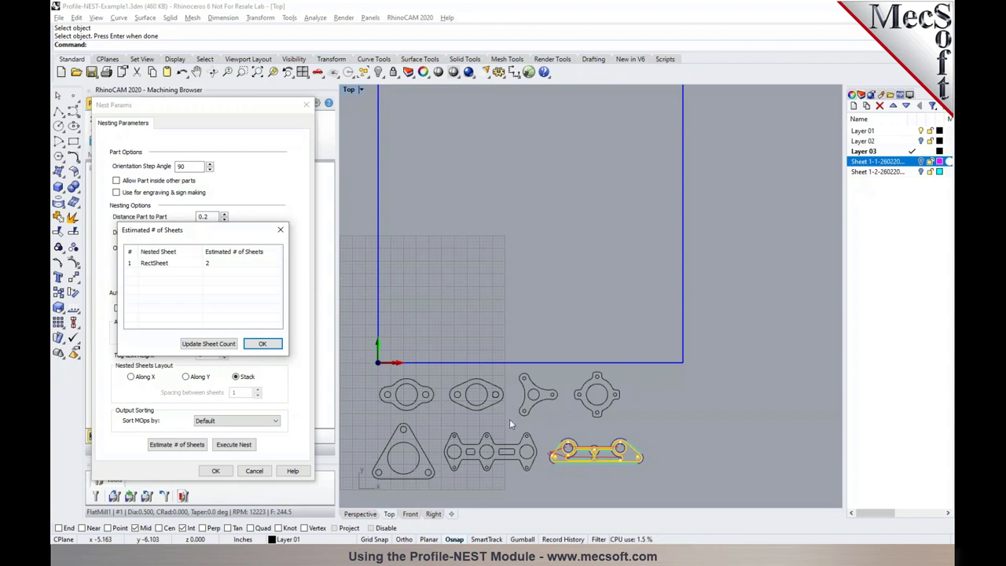
{"action": "left_click", "coordinate": [217, 345]}
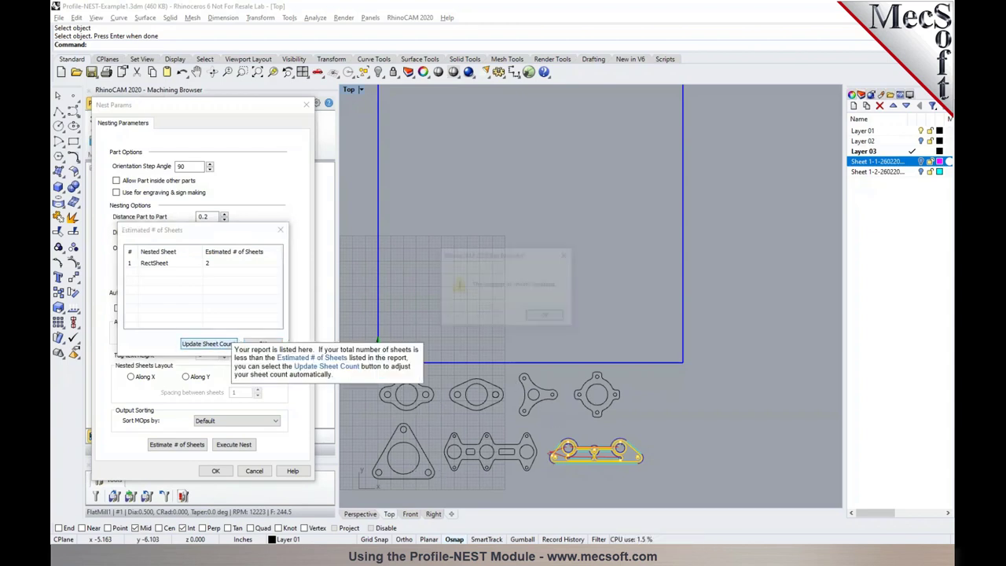
{"action": "left_click", "coordinate": [548, 317]}
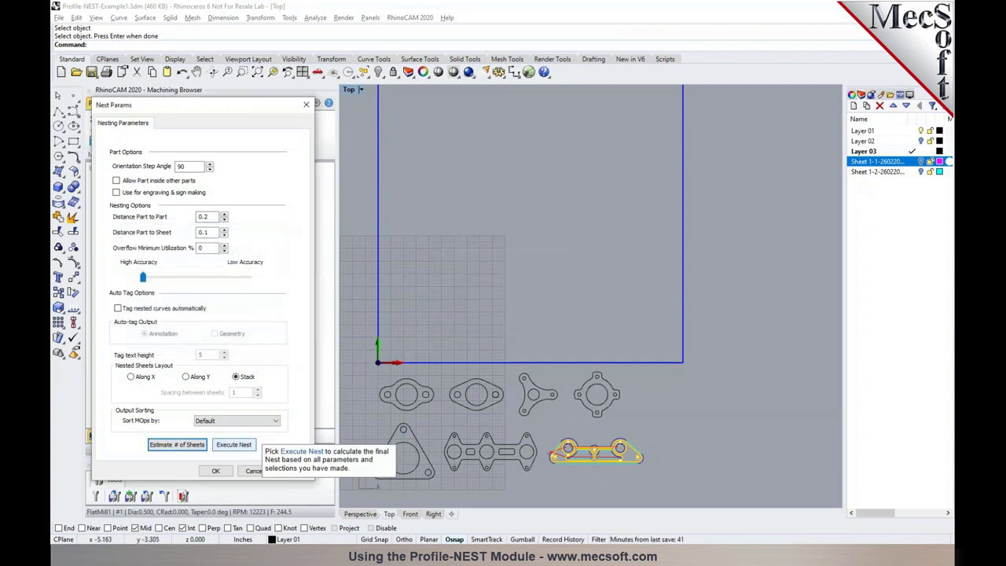
{"action": "left_click", "coordinate": [233, 444]}
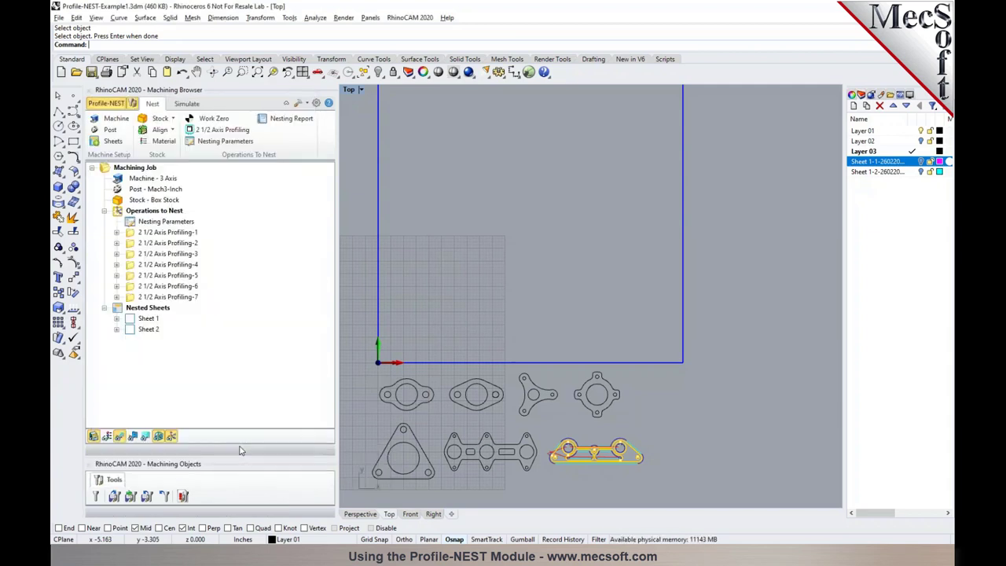
Step: Display the nested toolpaths of Sheet 1 in the Perspective view
{"action": "left_click", "coordinate": [146, 318]}
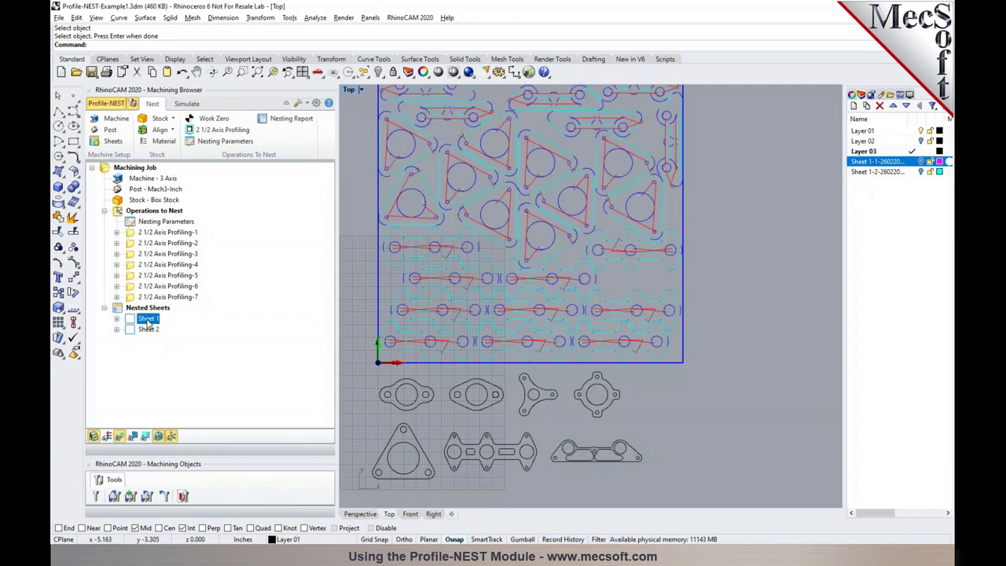
{"action": "left_click", "coordinate": [361, 514]}
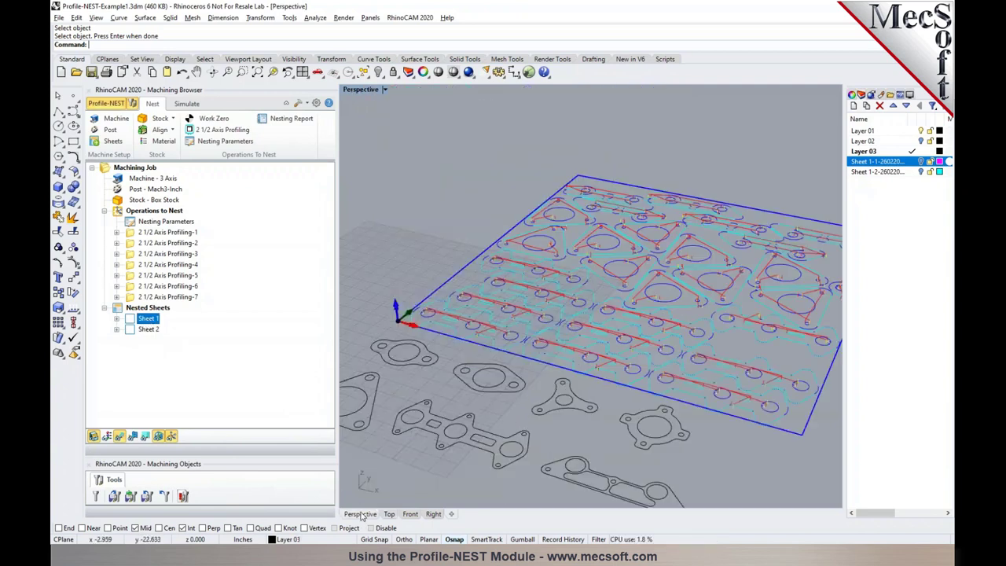
Step: Compare the nested toolpaths of Sheet 1 and Sheet 2 in the Perspective and Top views
{"action": "left_click", "coordinate": [147, 329]}
{"action": "left_click", "coordinate": [148, 319]}
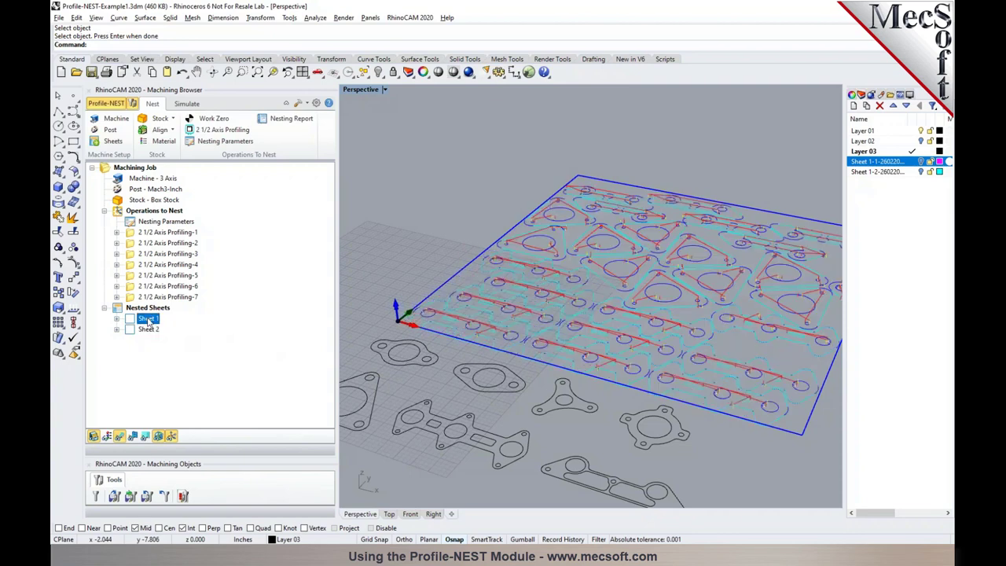
{"action": "left_click", "coordinate": [147, 329]}
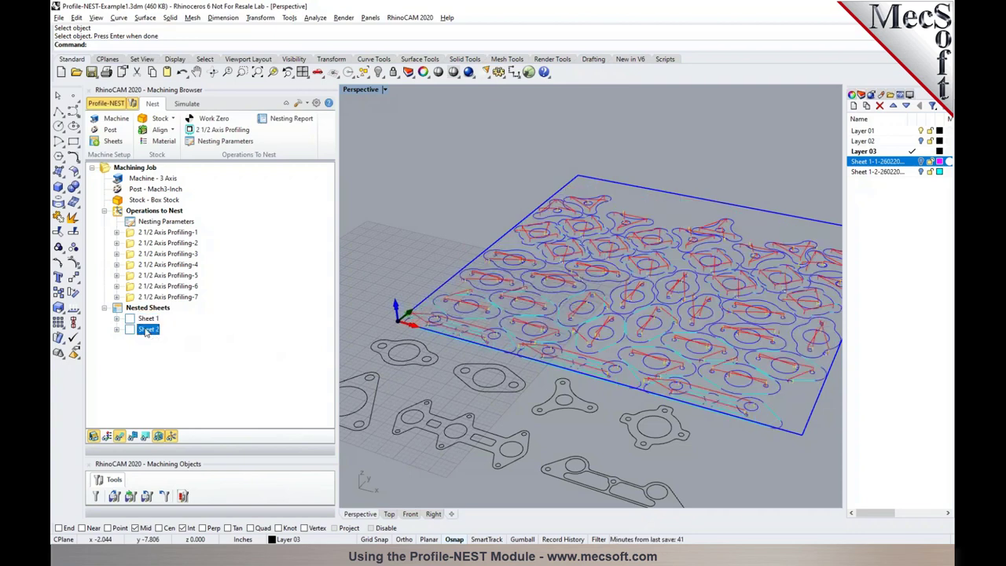
{"action": "left_click", "coordinate": [389, 514]}
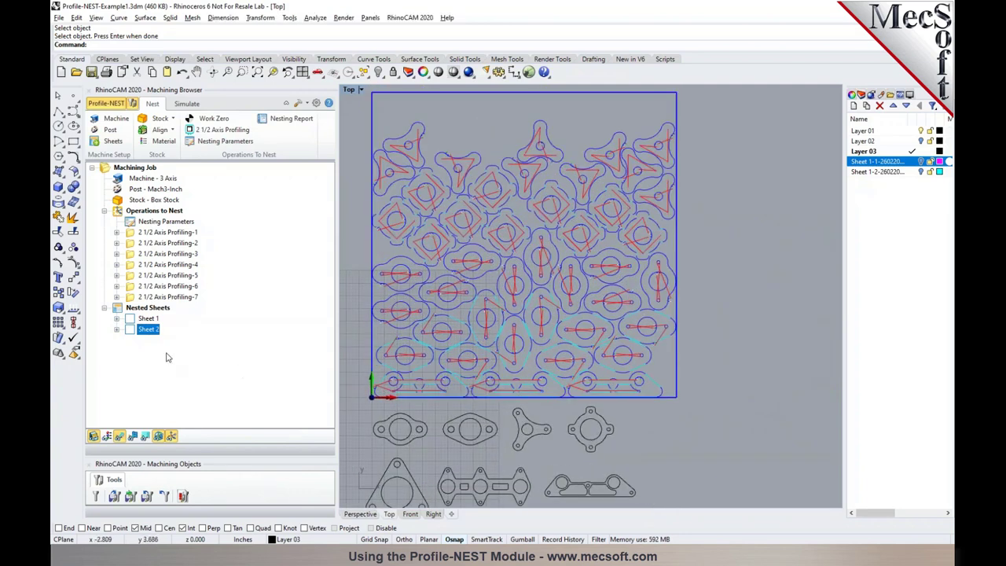
{"action": "left_click", "coordinate": [148, 320]}
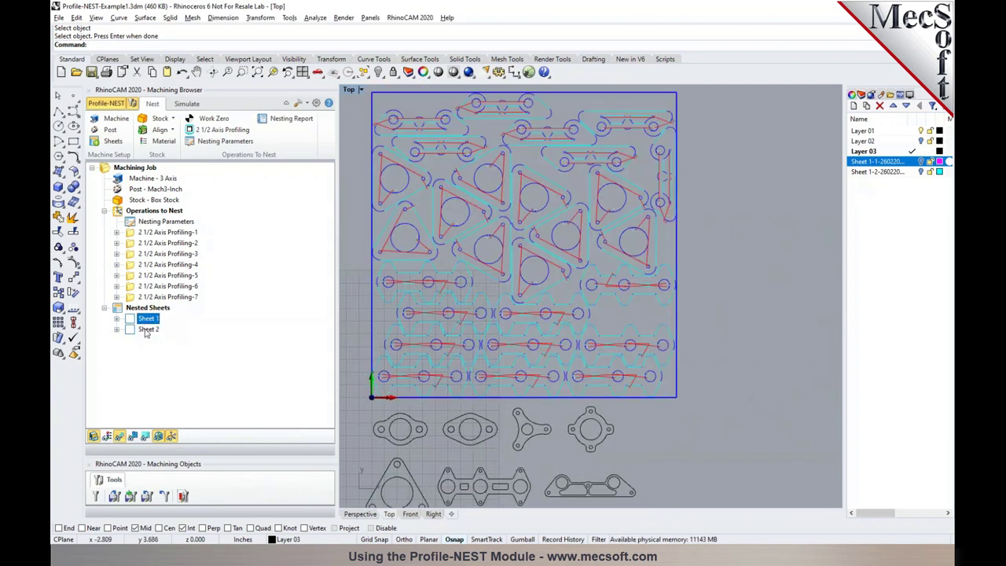
{"action": "left_click", "coordinate": [148, 330]}
{"action": "left_click", "coordinate": [148, 319]}
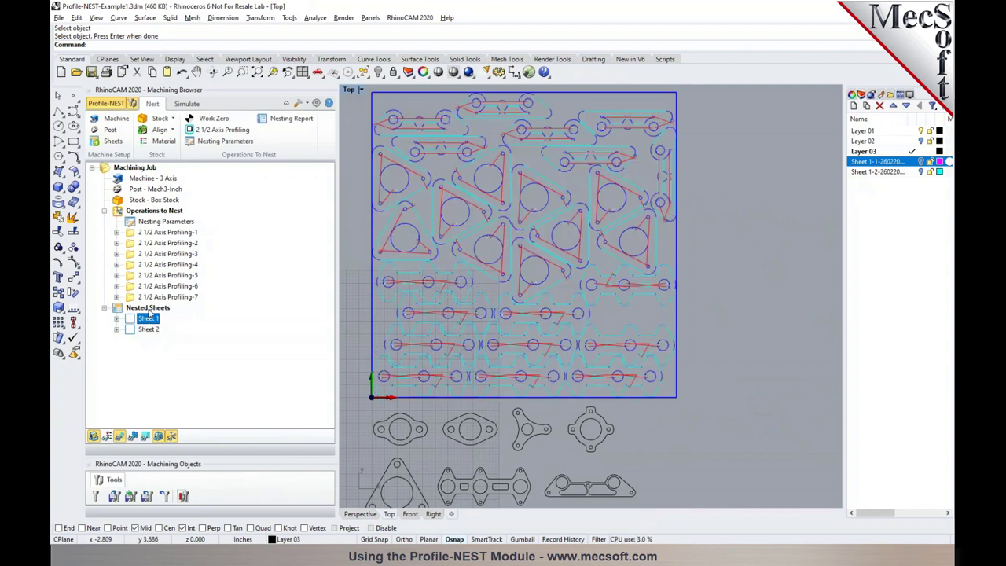
Step: Simulate the material removal for all nested sheets and show it in the Perspective view
{"action": "left_click", "coordinate": [147, 309]}
{"action": "right_click", "coordinate": [150, 313]}
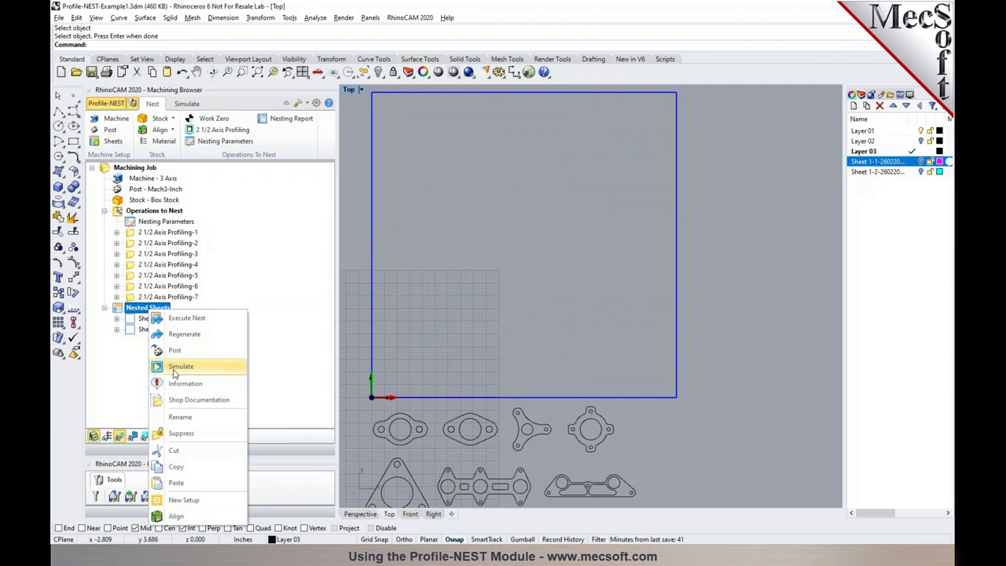
{"action": "left_click", "coordinate": [179, 367]}
{"action": "left_click", "coordinate": [361, 514]}
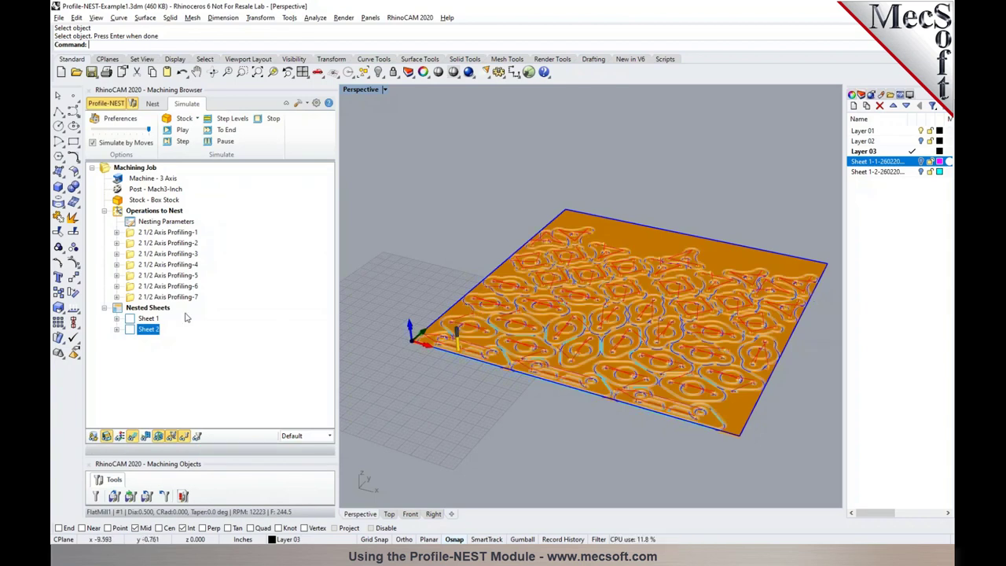
Step: Post-process Sheet 1 with the Mach3-Inch post to Profile-NEST-Example1_Sheet 1.nc, review the G-code and close it
{"action": "left_click", "coordinate": [141, 308]}
{"action": "left_click", "coordinate": [146, 317]}
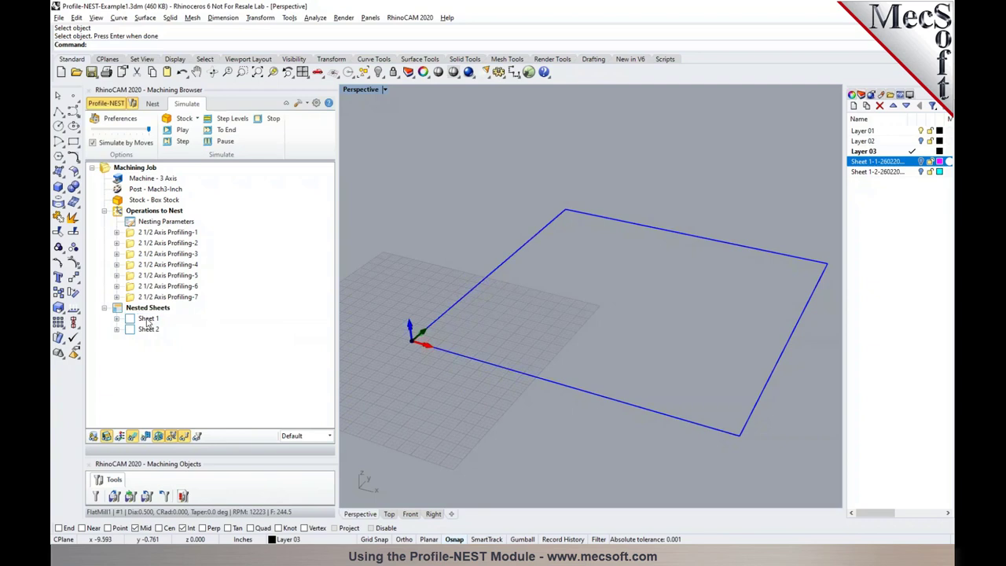
{"action": "left_click", "coordinate": [152, 103]}
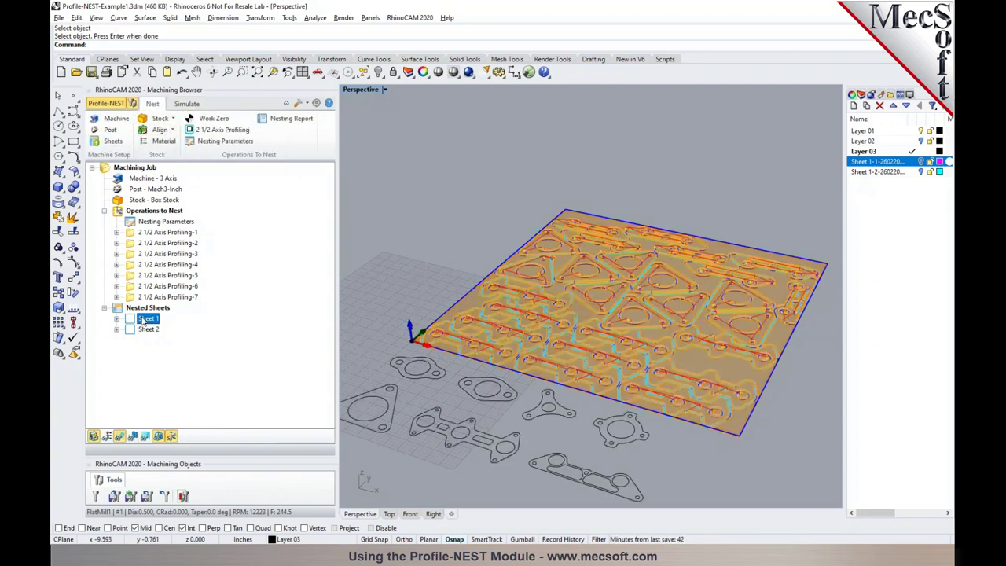
{"action": "right_click", "coordinate": [144, 322]}
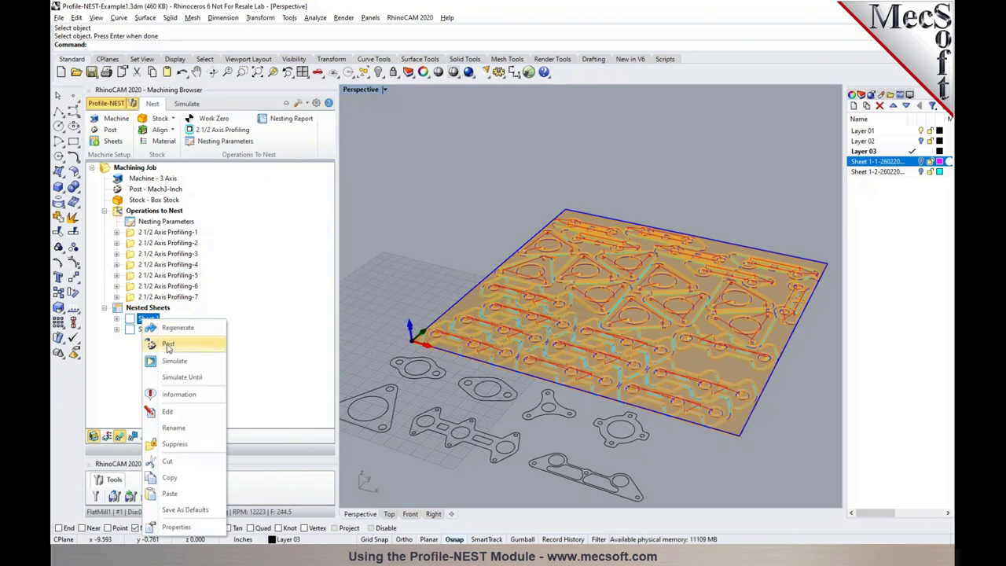
{"action": "left_click", "coordinate": [168, 345]}
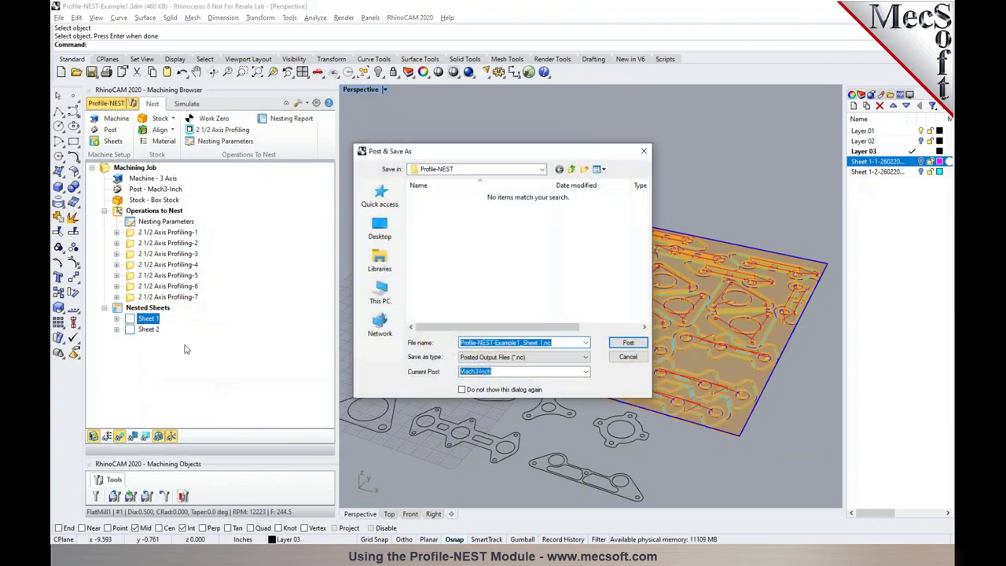
{"action": "left_click", "coordinate": [628, 343]}
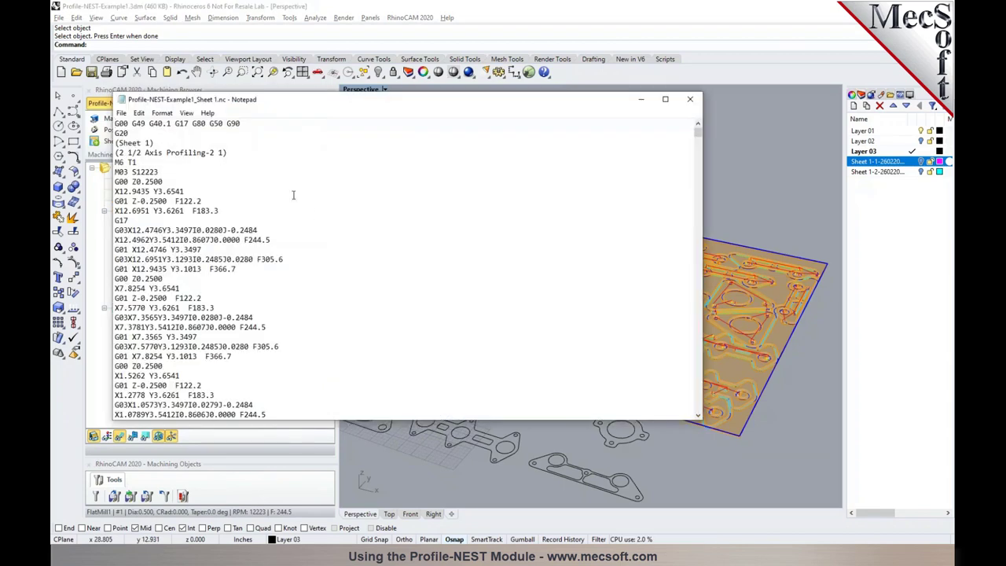
{"action": "mouse_move", "coordinate": [697, 132]}
{"action": "left_mouse_down"}
{"action": "mouse_move", "coordinate": [697, 306]}
{"action": "mouse_move", "coordinate": [697, 126]}
{"action": "left_mouse_up"}
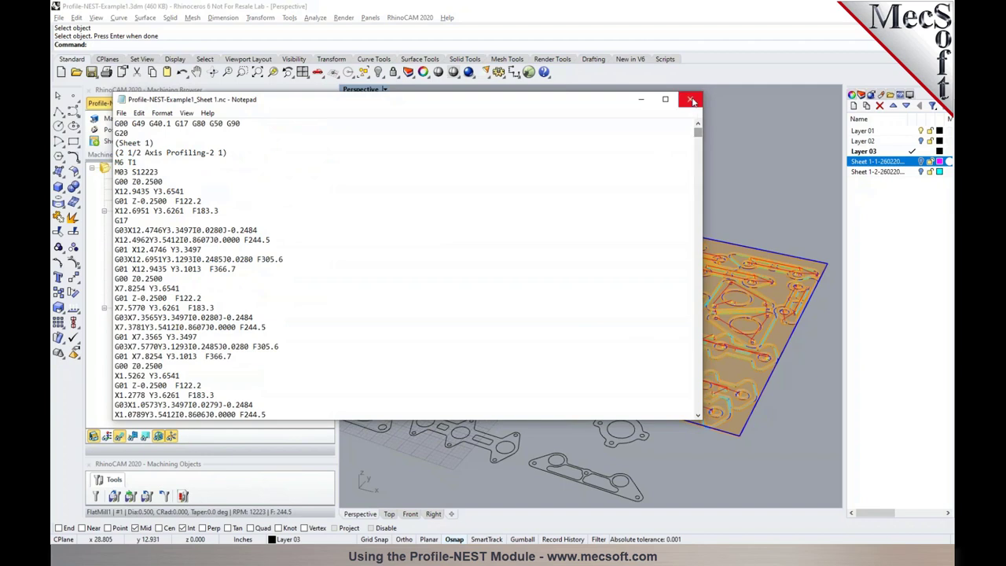
{"action": "left_click", "coordinate": [690, 99]}
Step: Post-process Sheet 2 to Profile-NEST-Example1_Sheet 2.nc and close the resulting G-code file
{"action": "left_click", "coordinate": [149, 329]}
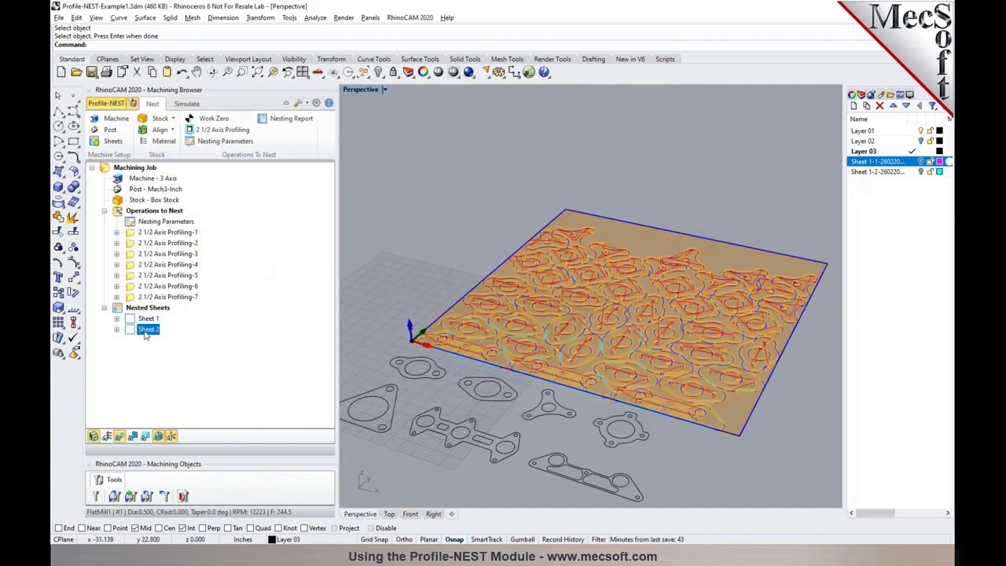
{"action": "right_click", "coordinate": [149, 329]}
{"action": "left_click", "coordinate": [182, 142]}
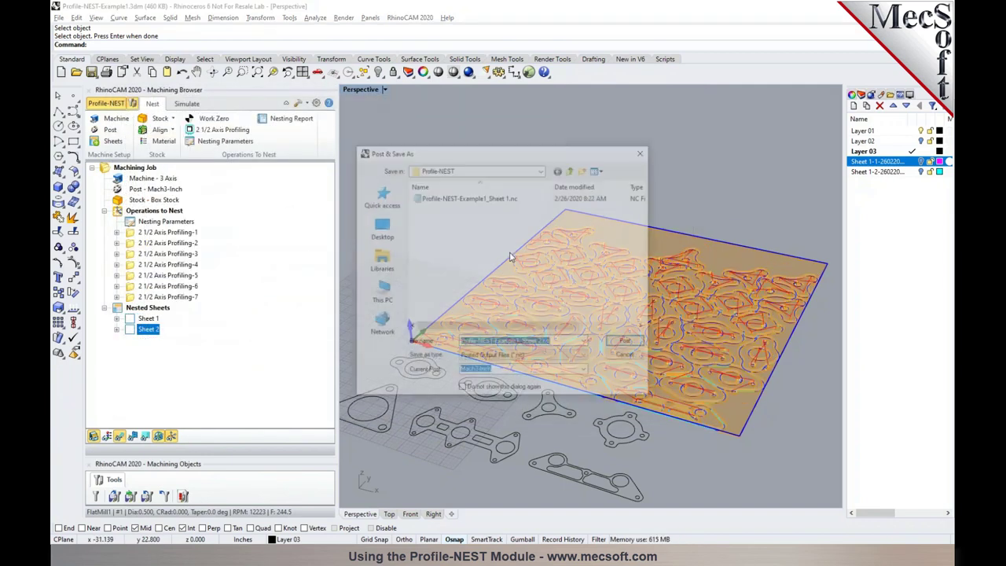
{"action": "left_click", "coordinate": [628, 343]}
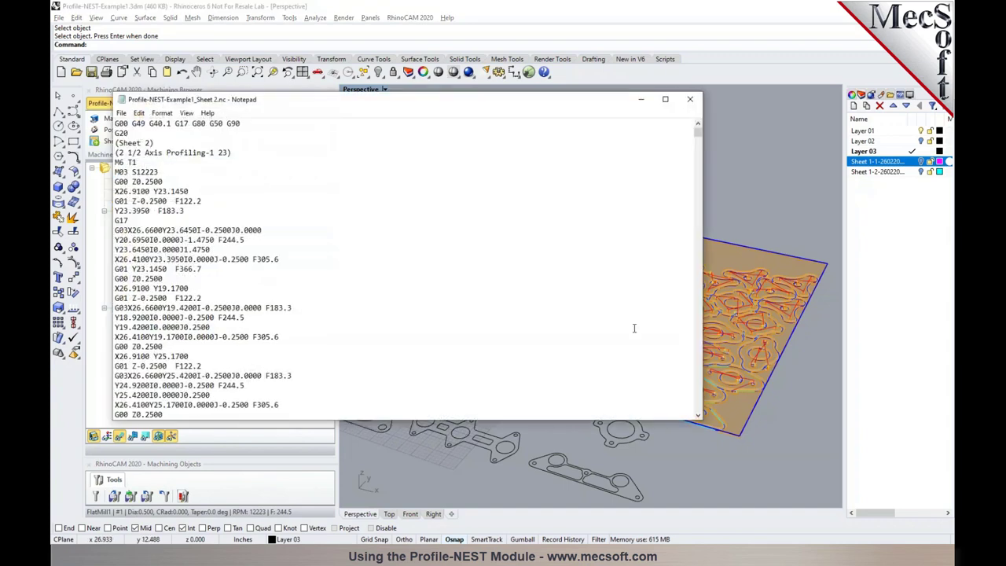
{"action": "left_click", "coordinate": [694, 101]}
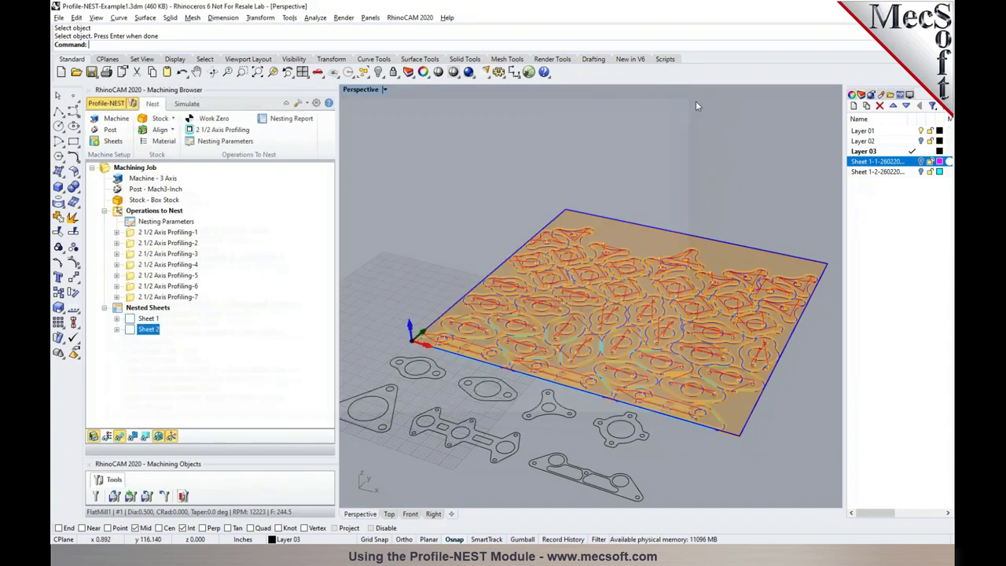
Step: Review the nesting report for each sheet's utilization and part counts, then close the report
{"action": "left_click", "coordinate": [290, 124]}
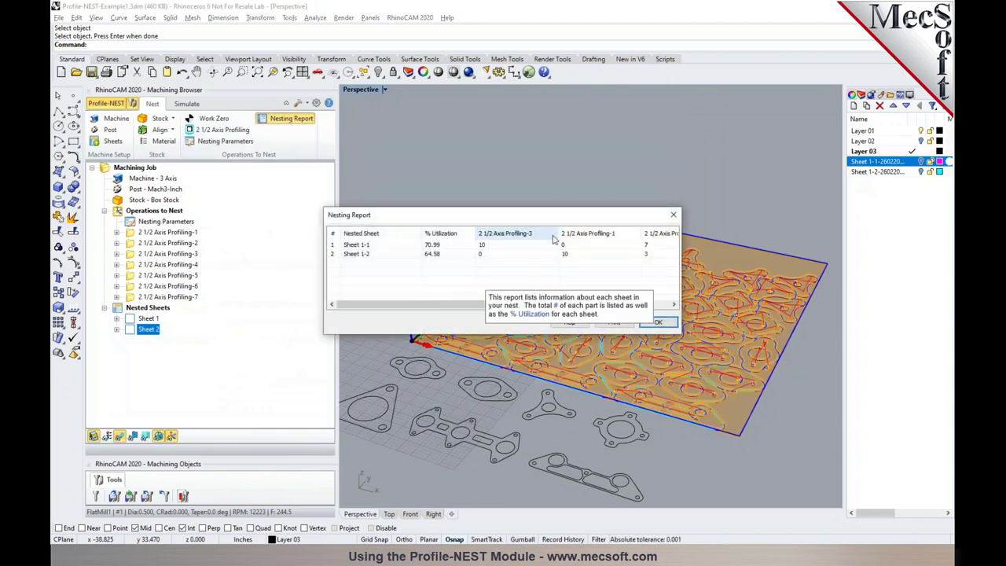
{"action": "left_click_drag", "start_coordinate": [488, 224], "coordinate": [345, 147]}
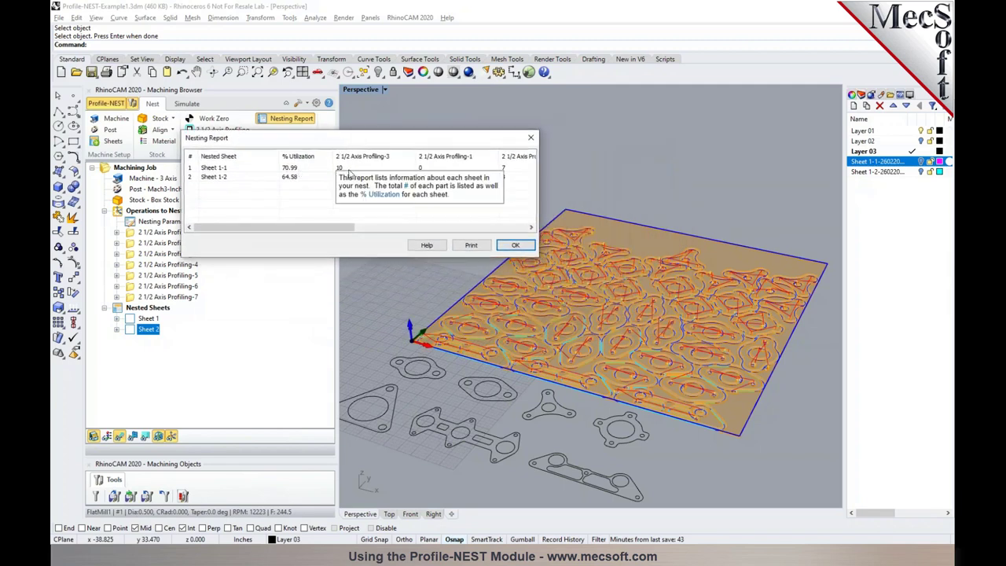
{"action": "left_click_drag", "start_coordinate": [342, 229], "coordinate": [346, 229]}
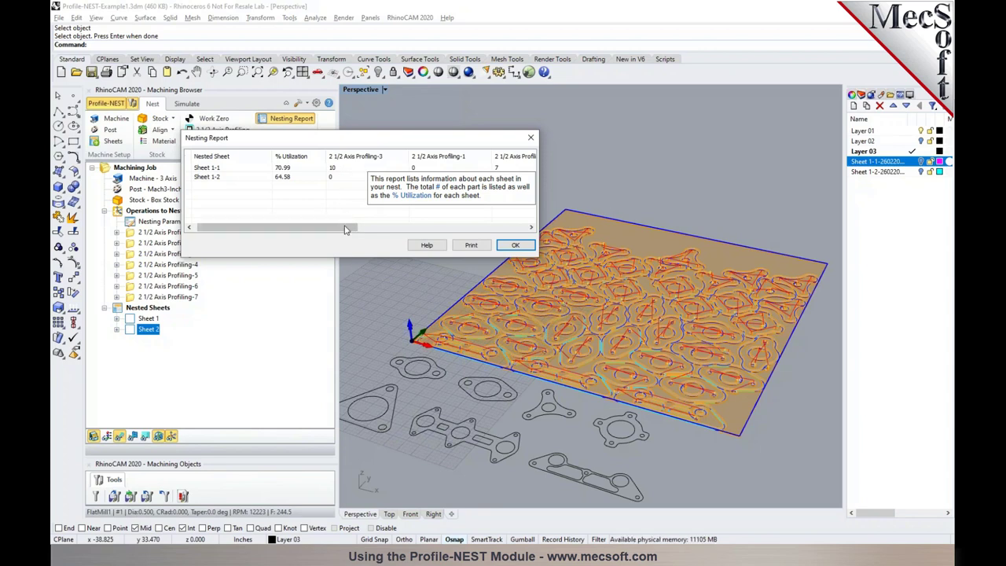
{"action": "left_click_drag", "start_coordinate": [354, 231], "coordinate": [422, 236]}
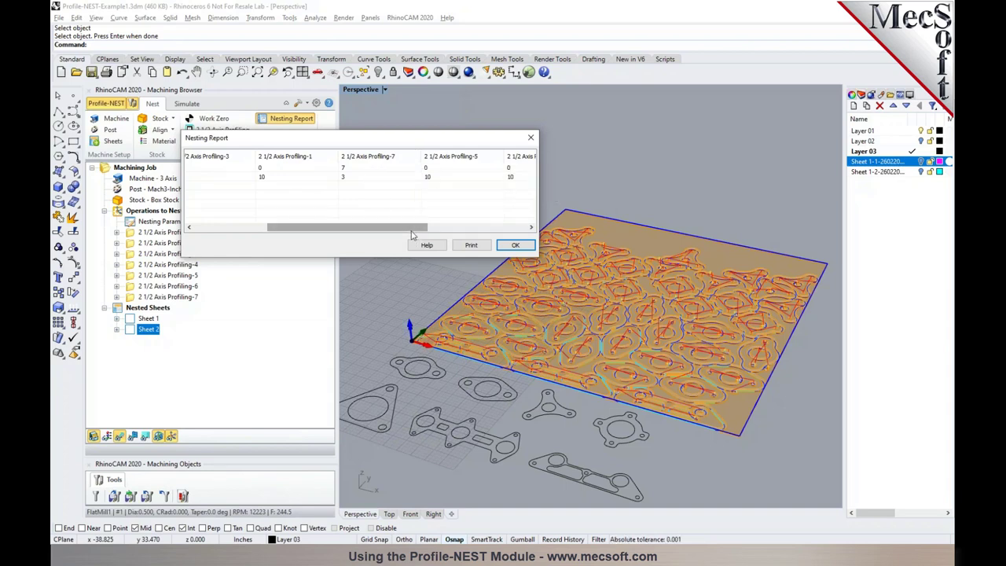
{"action": "mouse_move", "coordinate": [413, 228]}
{"action": "left_mouse_down"}
{"action": "mouse_move", "coordinate": [525, 240]}
{"action": "mouse_move", "coordinate": [477, 235]}
{"action": "mouse_move", "coordinate": [572, 271]}
{"action": "left_mouse_up"}
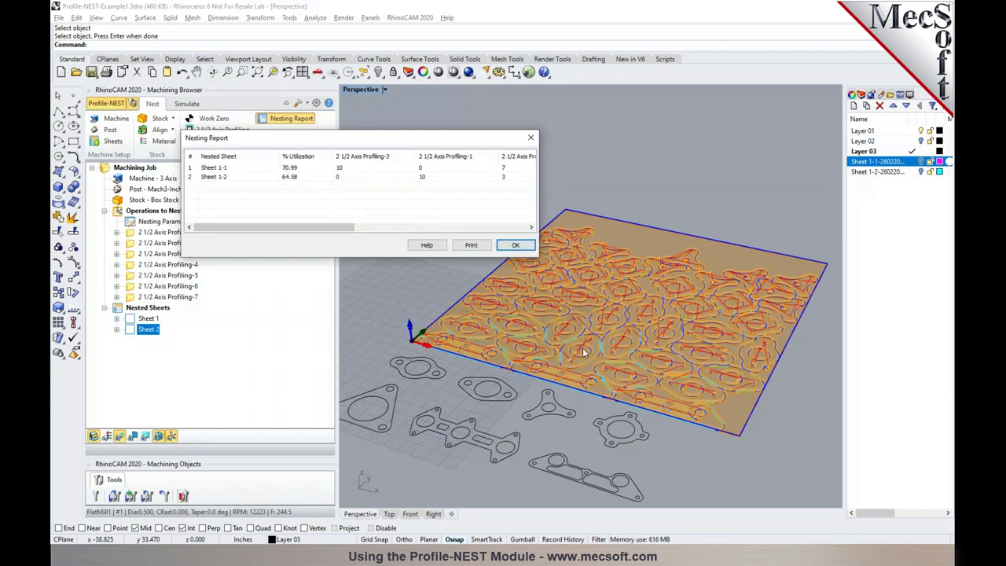
{"action": "left_click", "coordinate": [515, 246]}
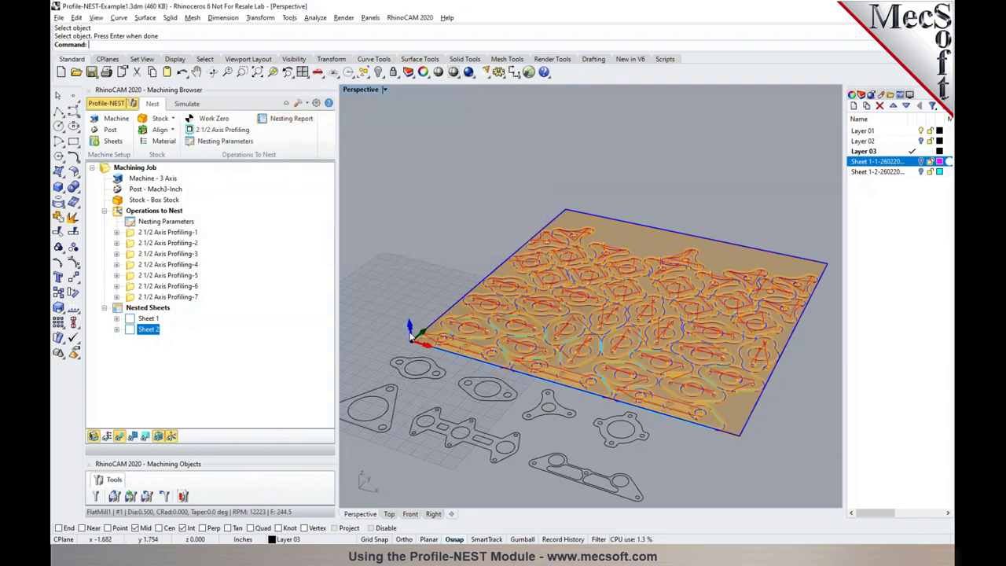
Step: Change the cut direction of 2 1/2 Axis Profiling-1 to Conventional (Up Cut) and regenerate its toolpath
{"action": "right_click_drag", "start_coordinate": [461, 403], "coordinate": [514, 409]}
{"action": "left_click", "coordinate": [158, 234]}
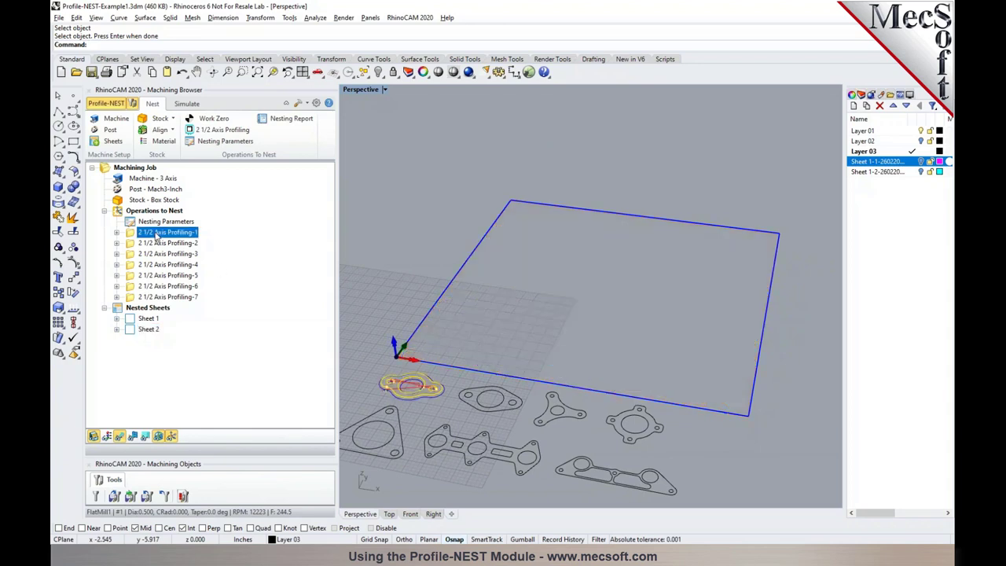
{"action": "double_click", "coordinate": [129, 234]}
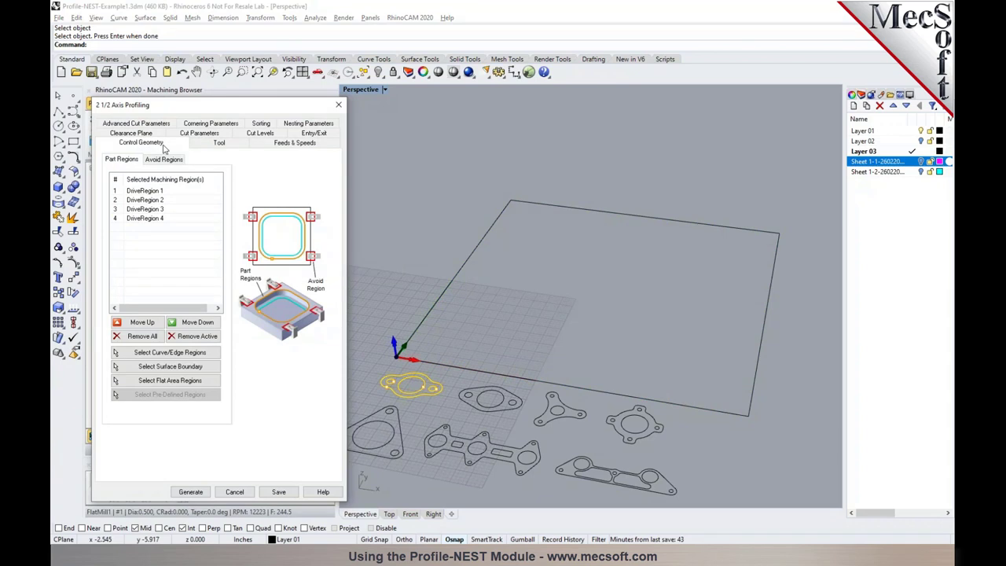
{"action": "left_click", "coordinate": [189, 135]}
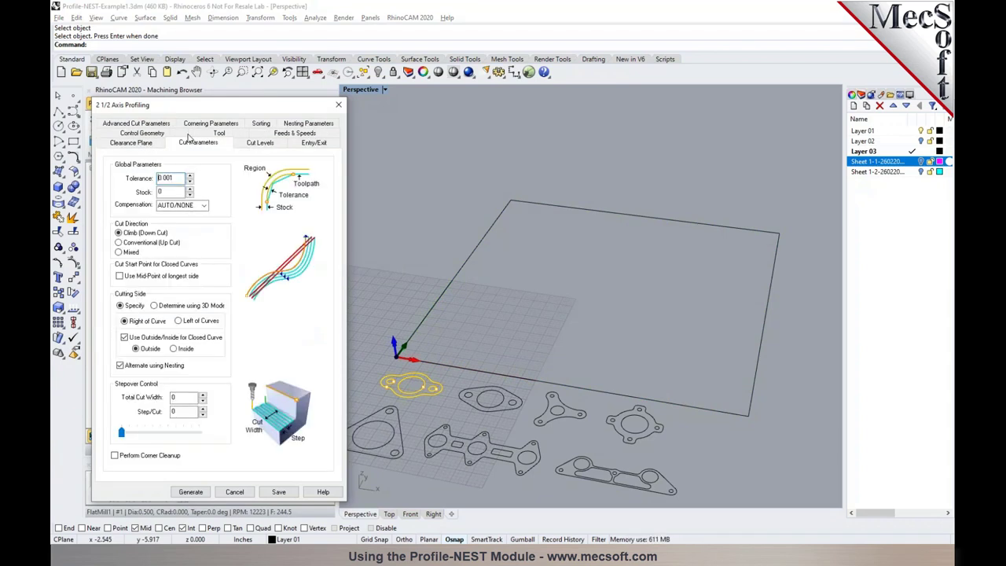
{"action": "left_click", "coordinate": [125, 242]}
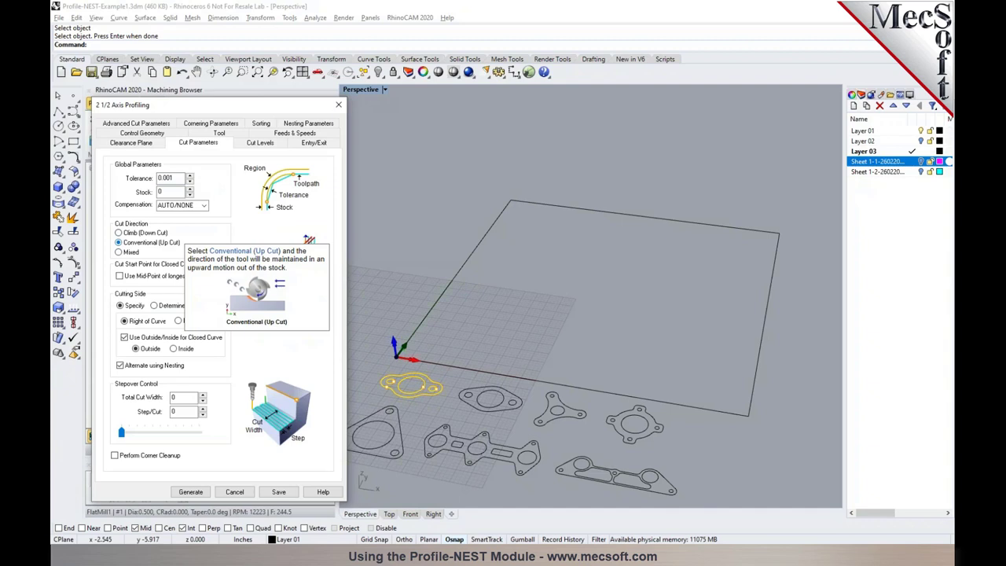
{"action": "left_click", "coordinate": [190, 492]}
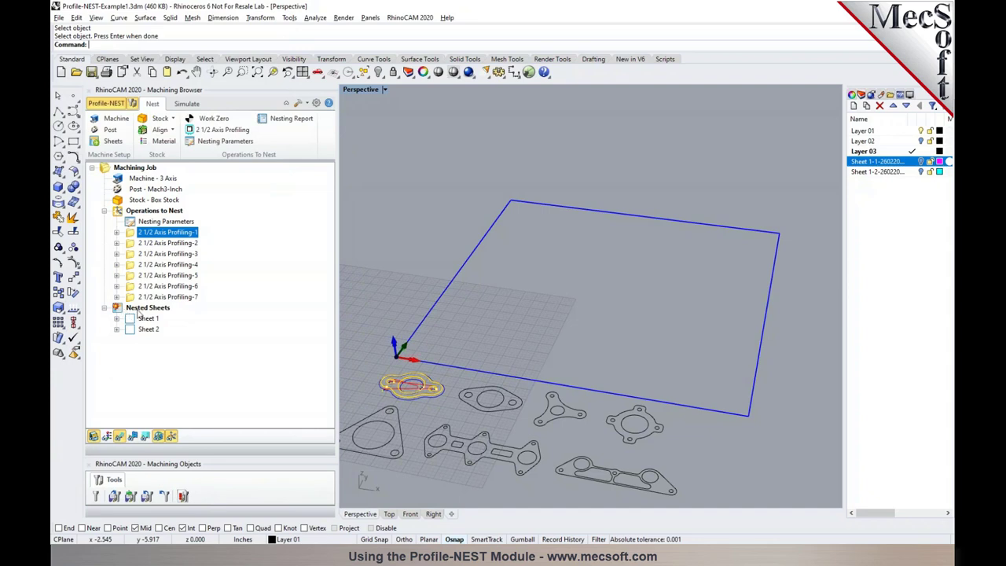
Step: Execute the nest again to update the out-of-date nested sheets
{"action": "left_click", "coordinate": [120, 310]}
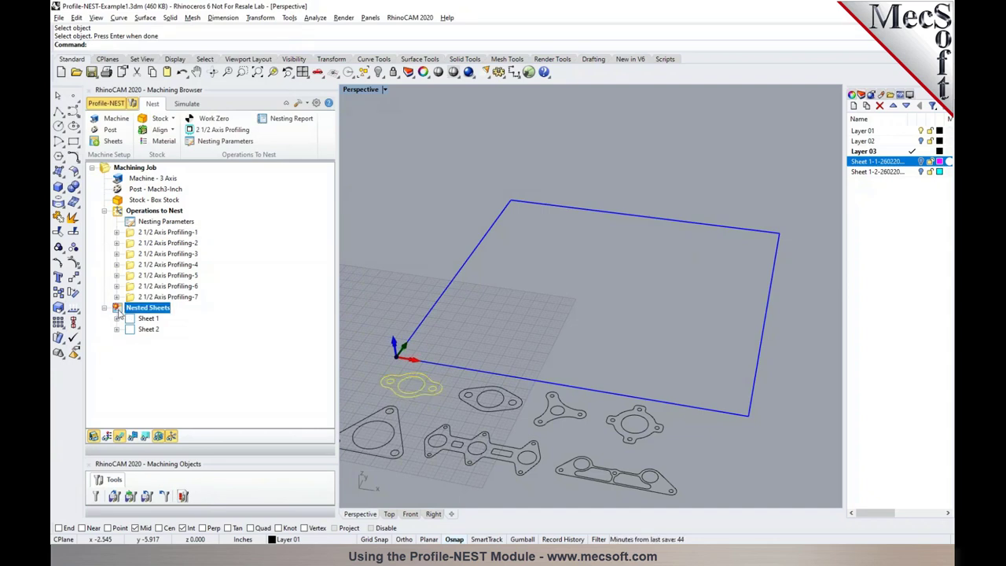
{"action": "right_click", "coordinate": [119, 310]}
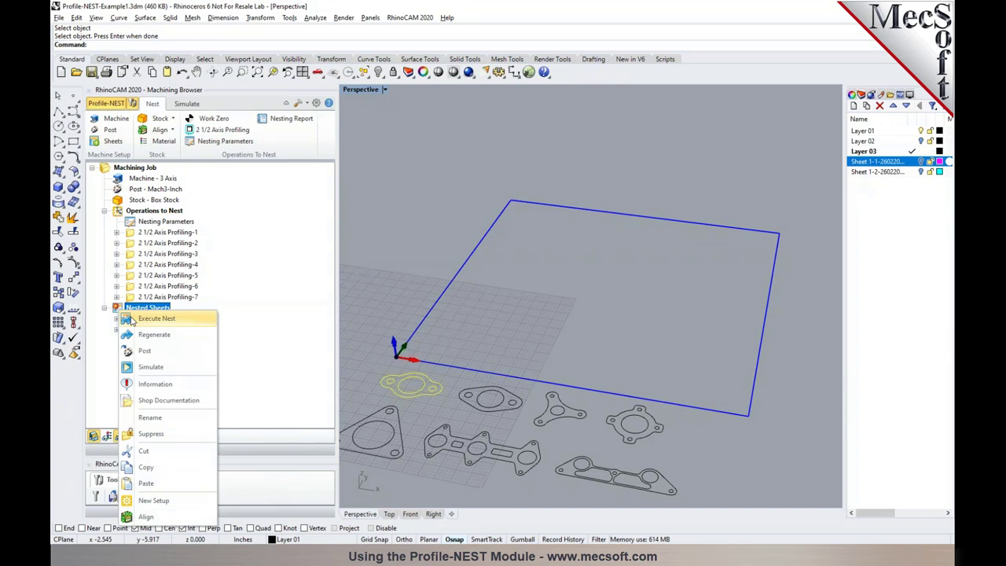
{"action": "left_click", "coordinate": [149, 318]}
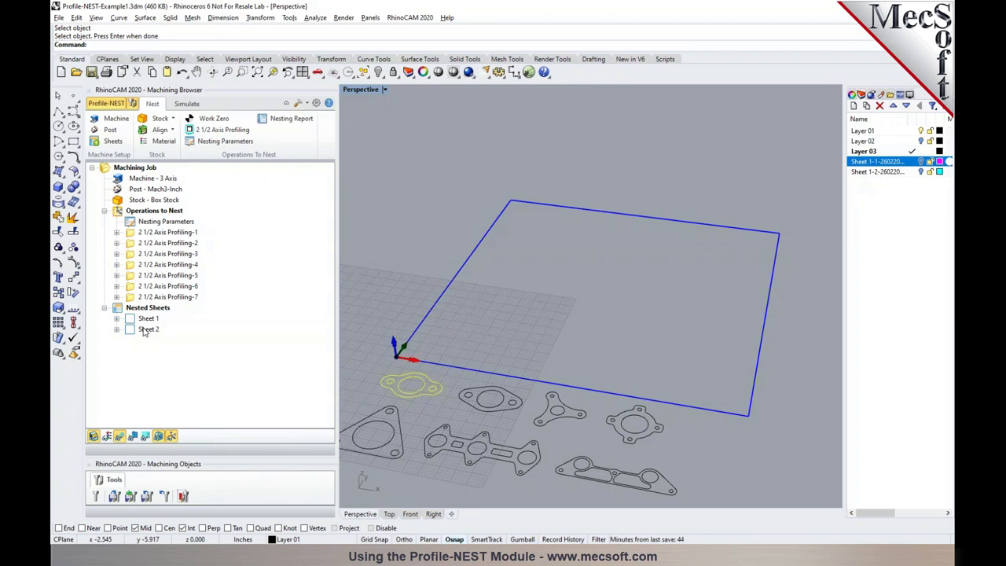
Step: Set the nesting direction of the RectSheet sheet to Along Y and accept the sheet selection
{"action": "left_click", "coordinate": [111, 141]}
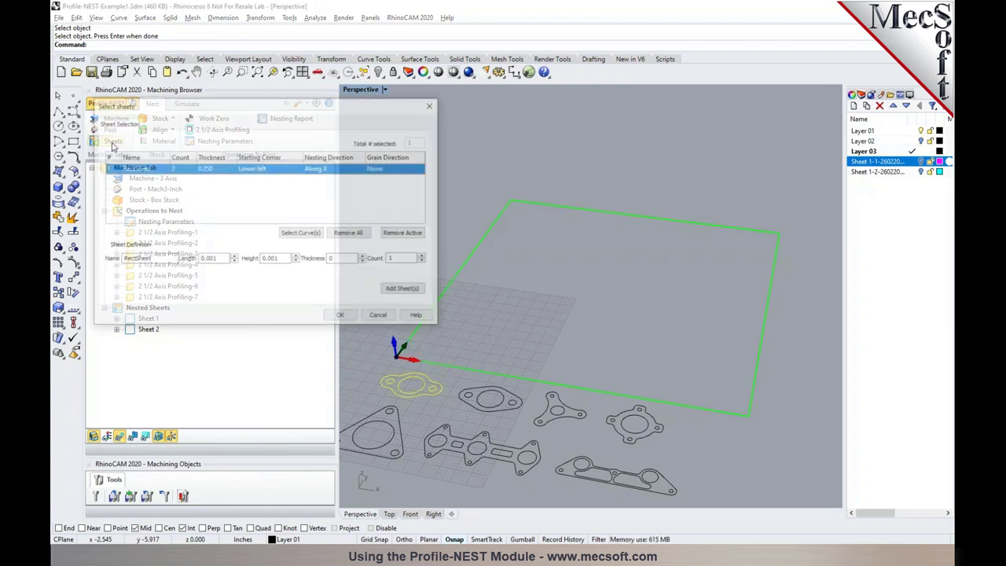
{"action": "left_click", "coordinate": [352, 169]}
{"action": "left_click", "coordinate": [361, 169]}
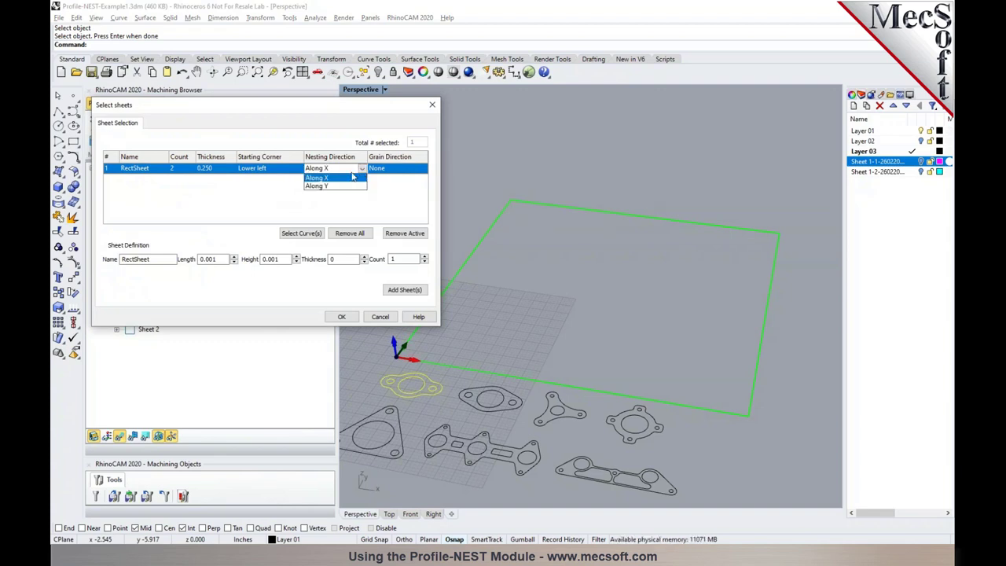
{"action": "left_click", "coordinate": [347, 186]}
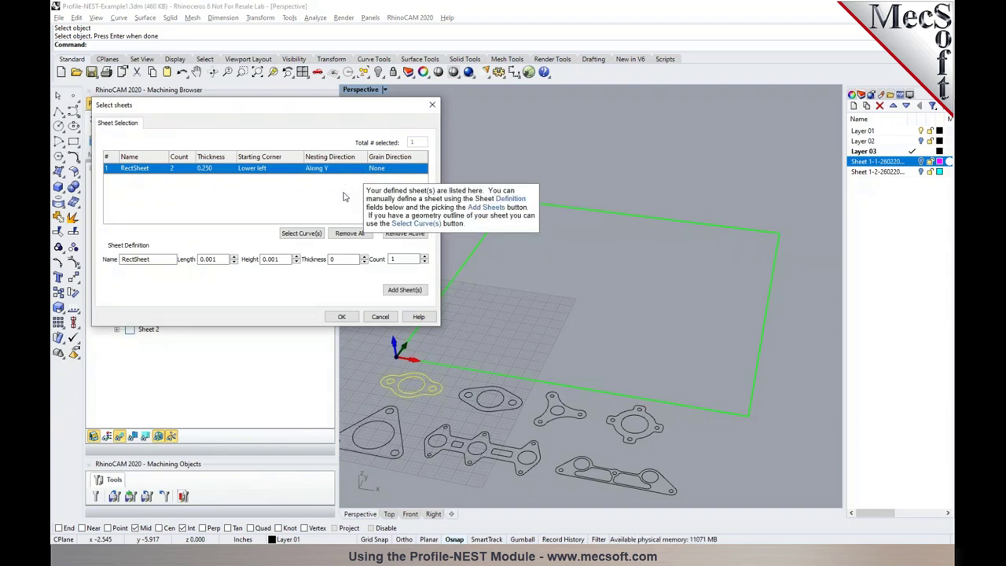
{"action": "left_click", "coordinate": [344, 316]}
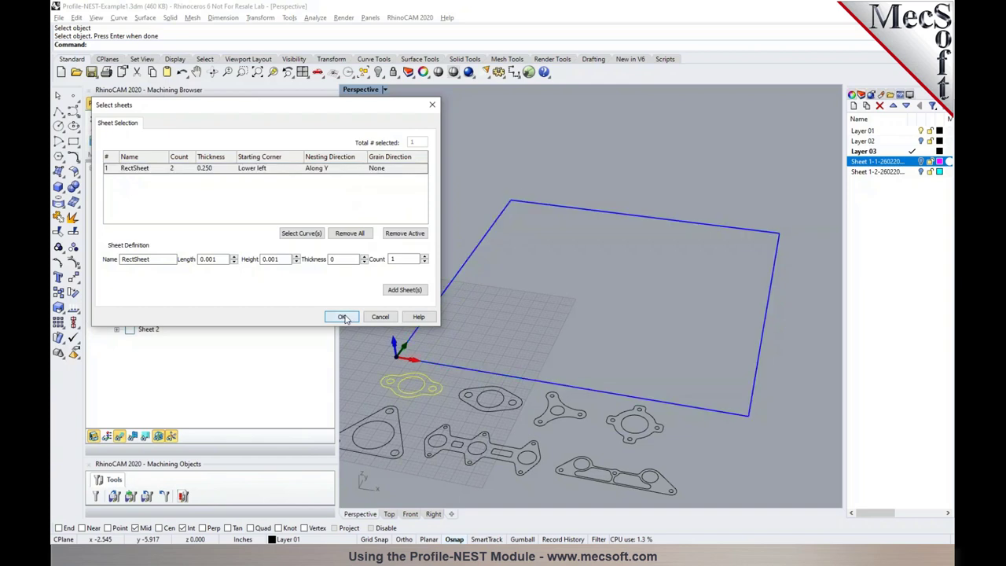
Step: Execute the nest again to apply the sheet's Along Y nesting direction to the nested sheets
{"action": "left_click", "coordinate": [135, 309]}
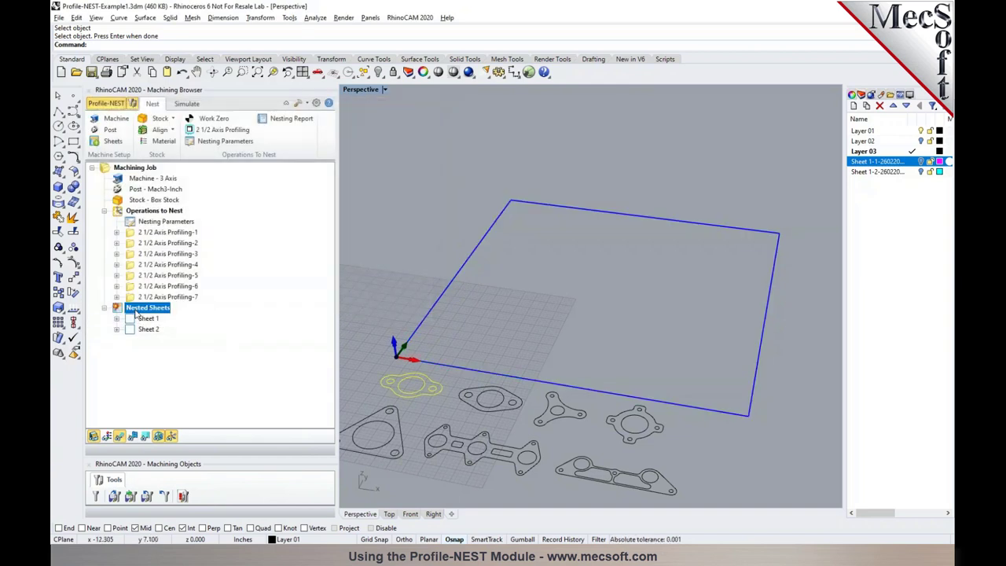
{"action": "right_click", "coordinate": [135, 311]}
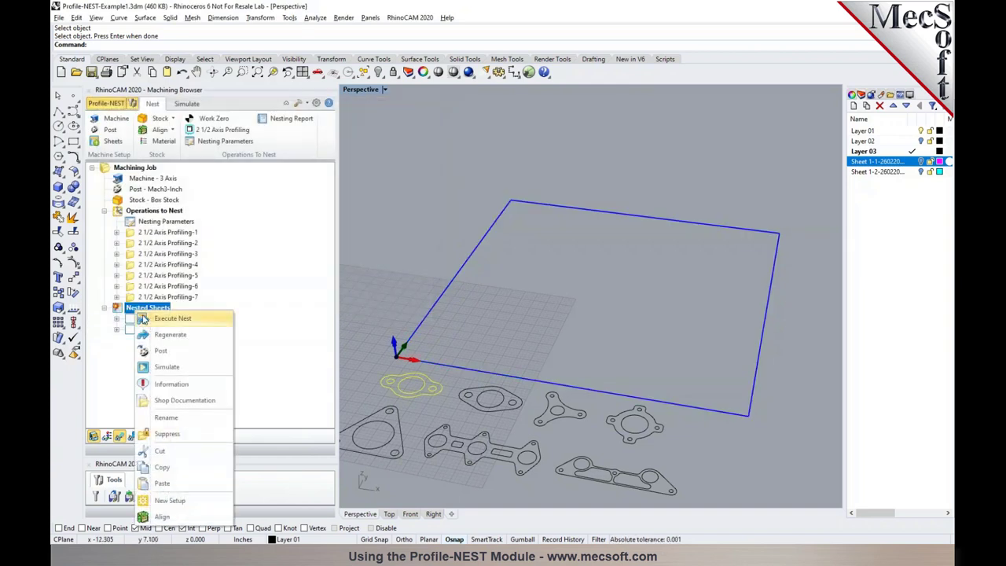
{"action": "left_click", "coordinate": [144, 317]}
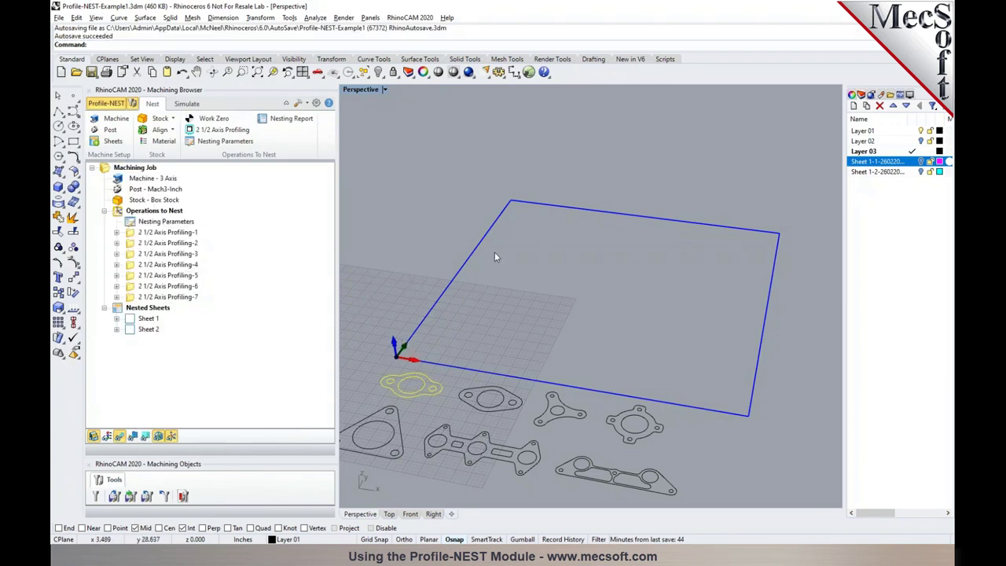
Step: Compare the nested toolpath layouts of Sheet 1 and Sheet 2, and check the sheet selection settings without changing them
{"action": "left_click", "coordinate": [149, 318]}
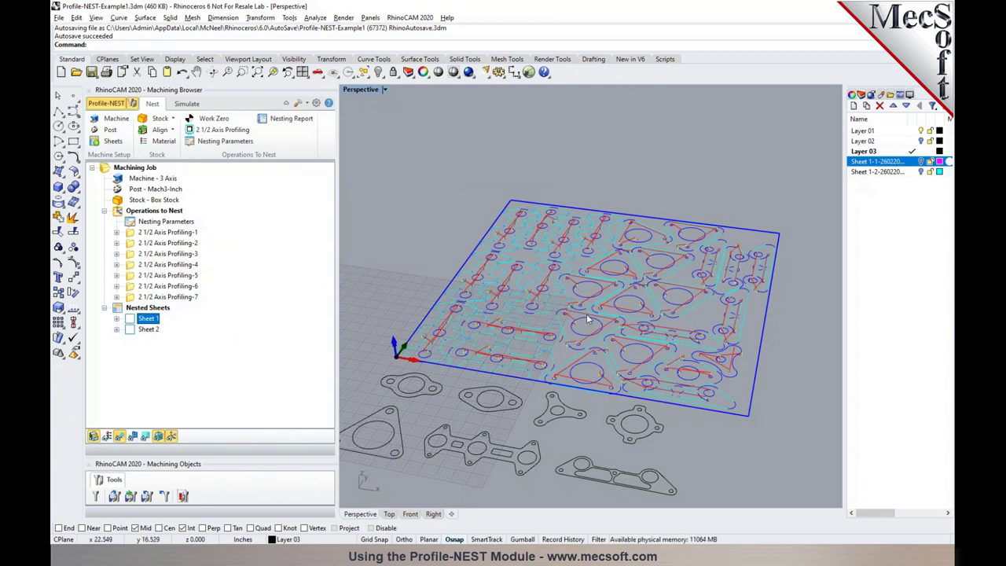
{"action": "left_click", "coordinate": [147, 329]}
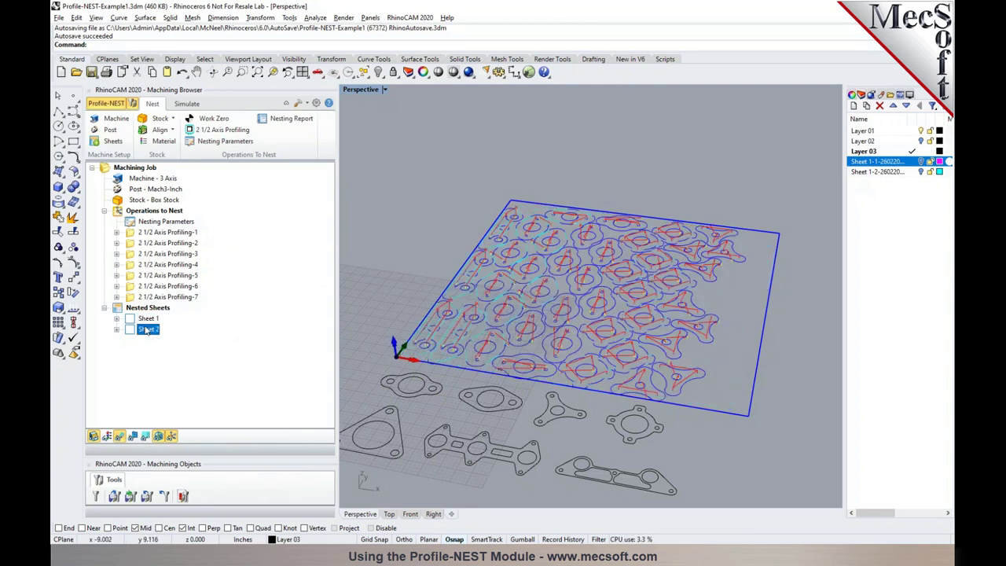
{"action": "left_click", "coordinate": [148, 318]}
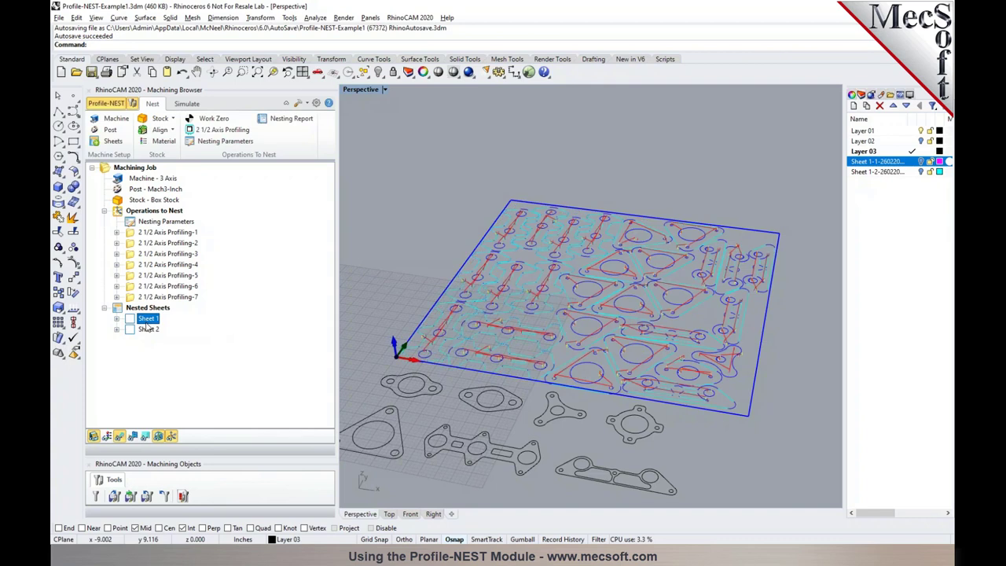
{"action": "left_click", "coordinate": [110, 143]}
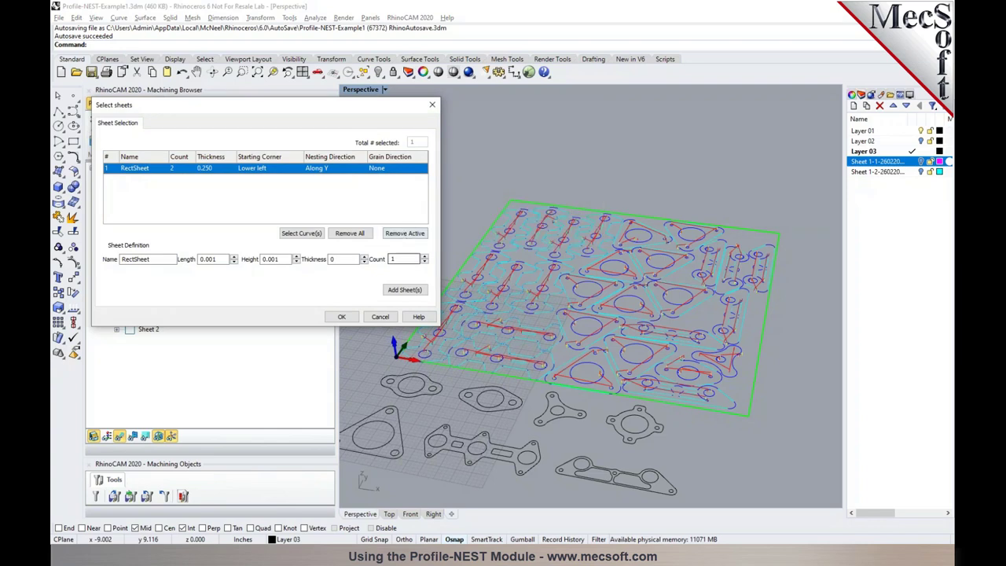
{"action": "left_click", "coordinate": [380, 317]}
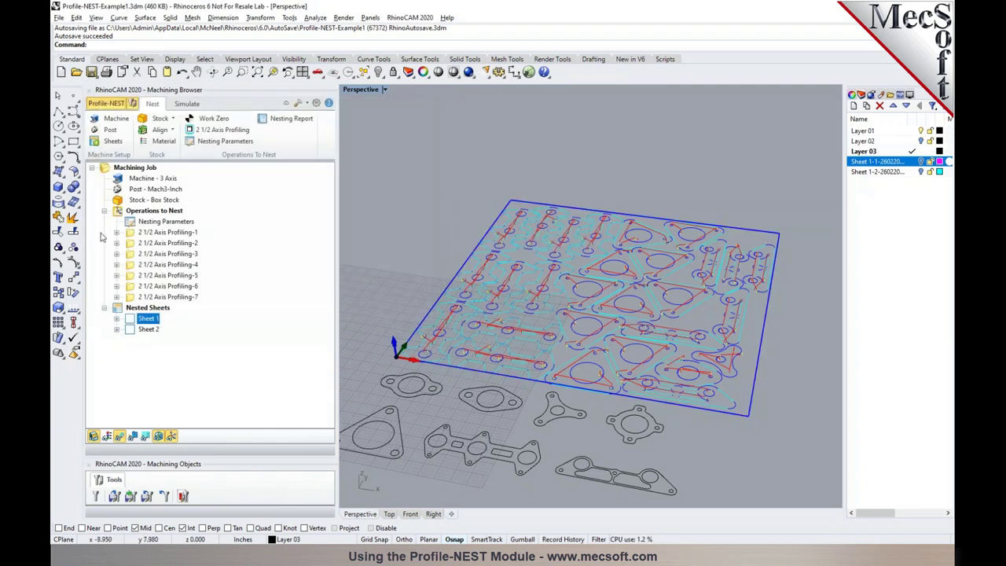
Step: Review the grain direction and fixed orientation options in the nesting parameters of 2 1/2 Axis Profiling-1, closing the operation without changes
{"action": "left_click", "coordinate": [146, 234]}
{"action": "double_click", "coordinate": [134, 235]}
{"action": "left_click", "coordinate": [300, 126]}
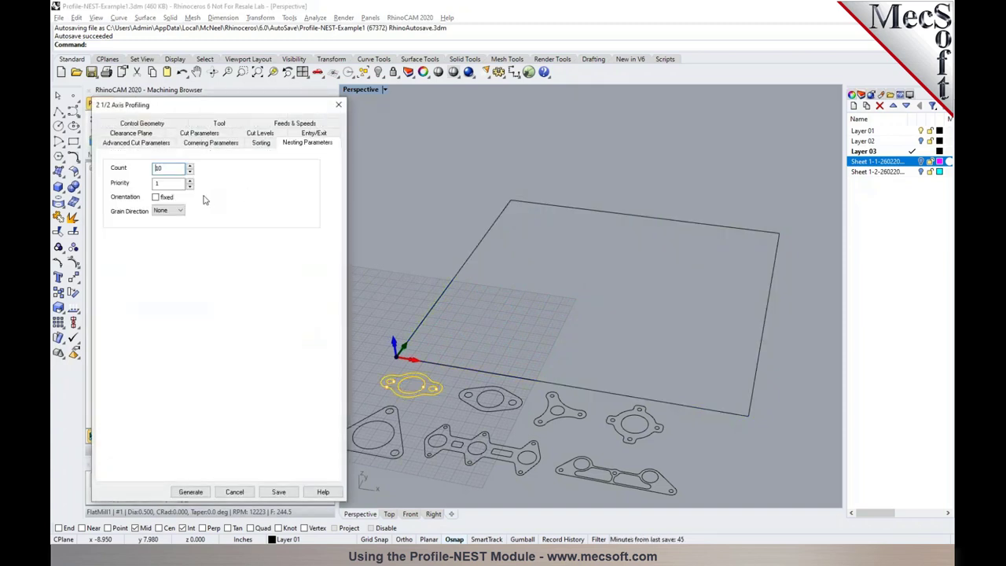
{"action": "left_click", "coordinate": [180, 210]}
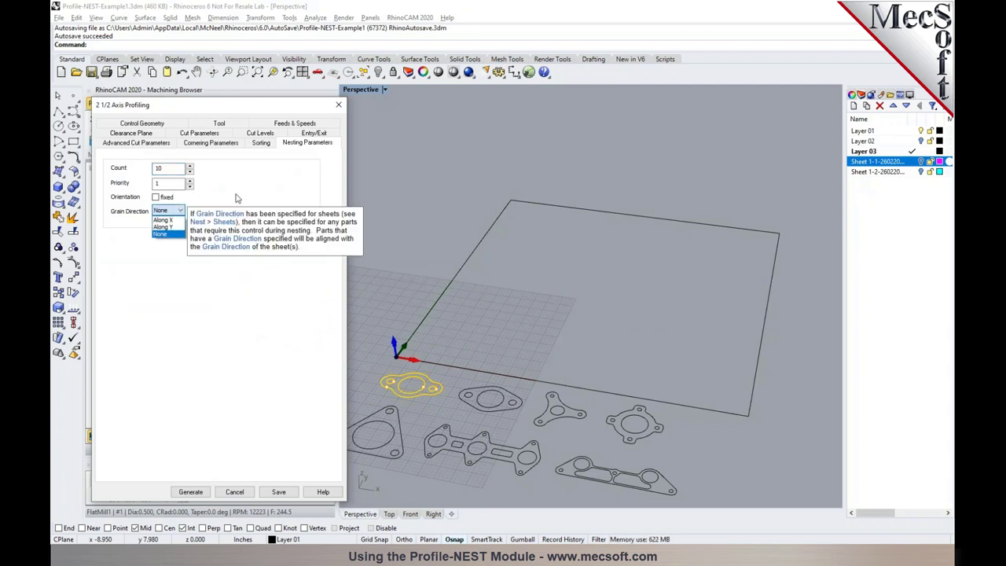
{"action": "left_click", "coordinate": [236, 198]}
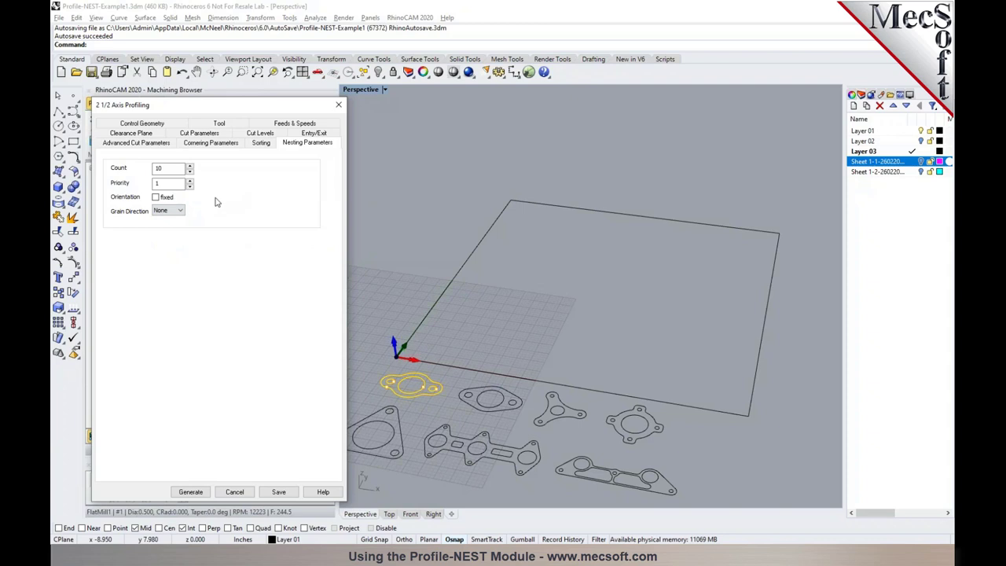
{"action": "mouse_move", "coordinate": [178, 201]}
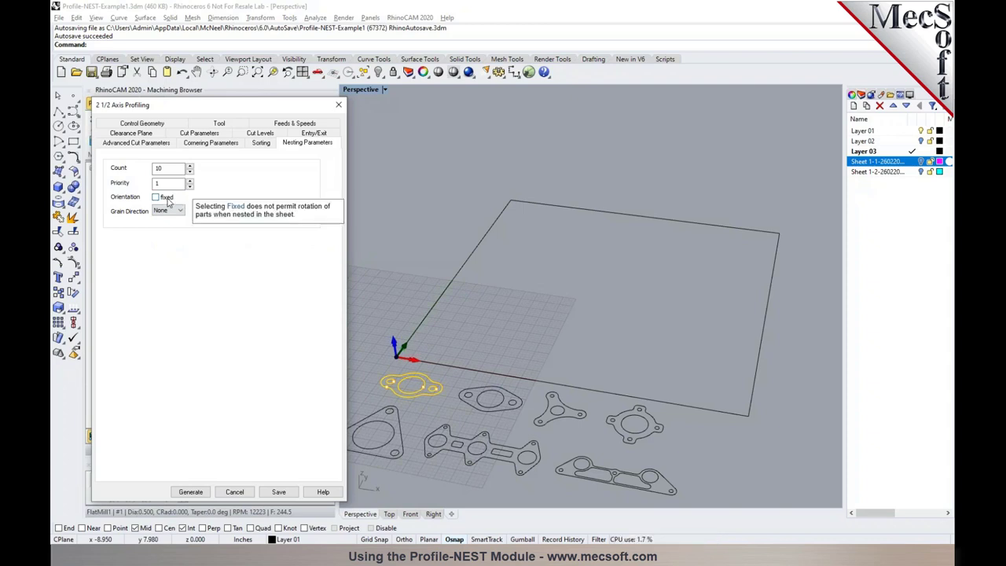
{"action": "left_click", "coordinate": [235, 492]}
Step: Check the orientation step angle in the global nesting parameters against the parts in the Top view, then close the parameters unchanged
{"action": "left_click", "coordinate": [219, 148]}
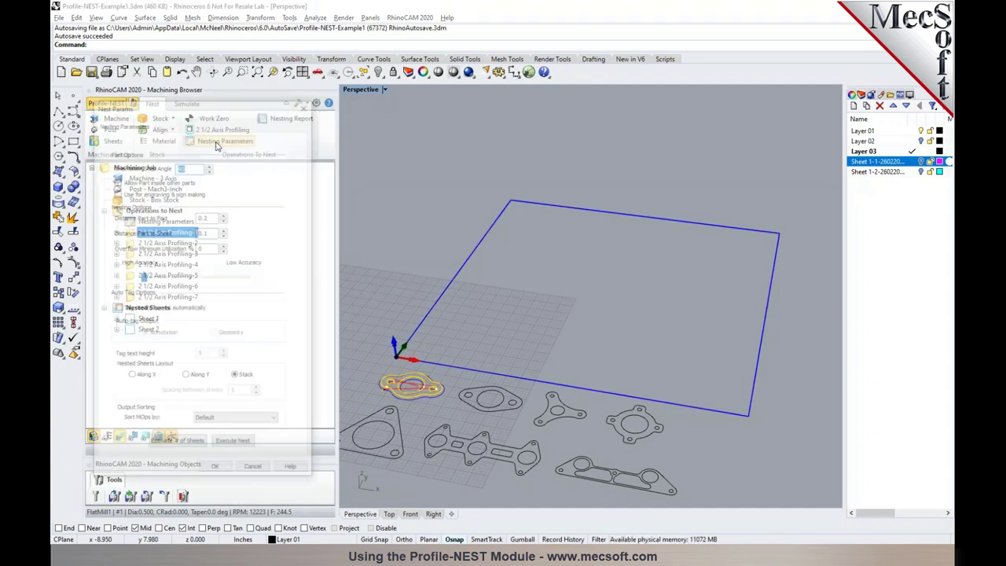
{"action": "mouse_move", "coordinate": [161, 171]}
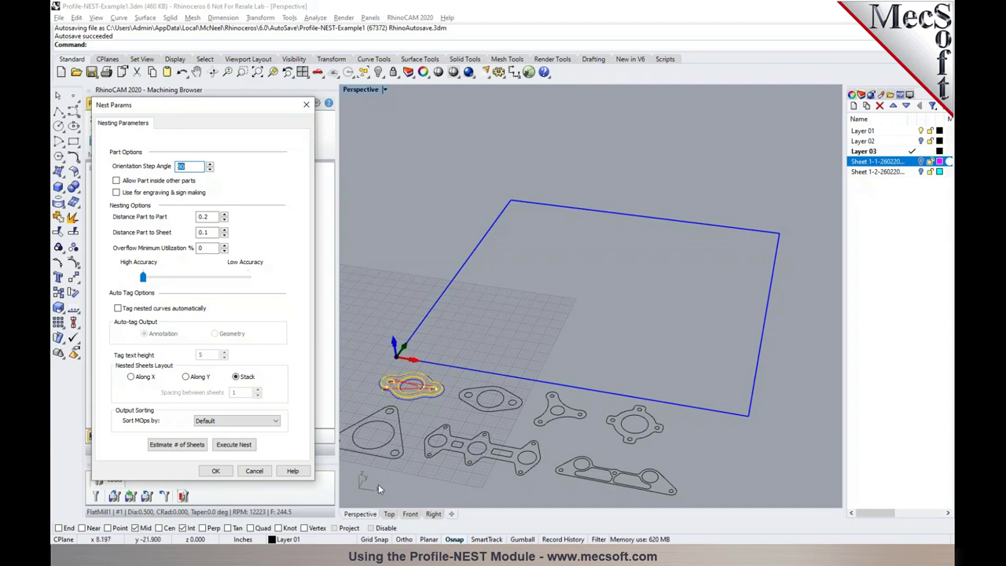
{"action": "left_click", "coordinate": [389, 513]}
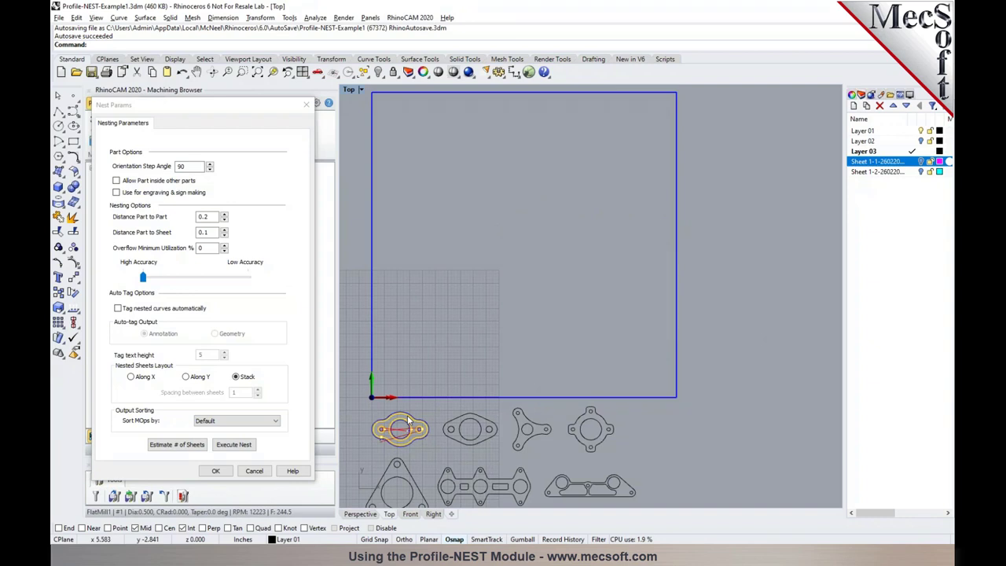
{"action": "left_click", "coordinate": [262, 473]}
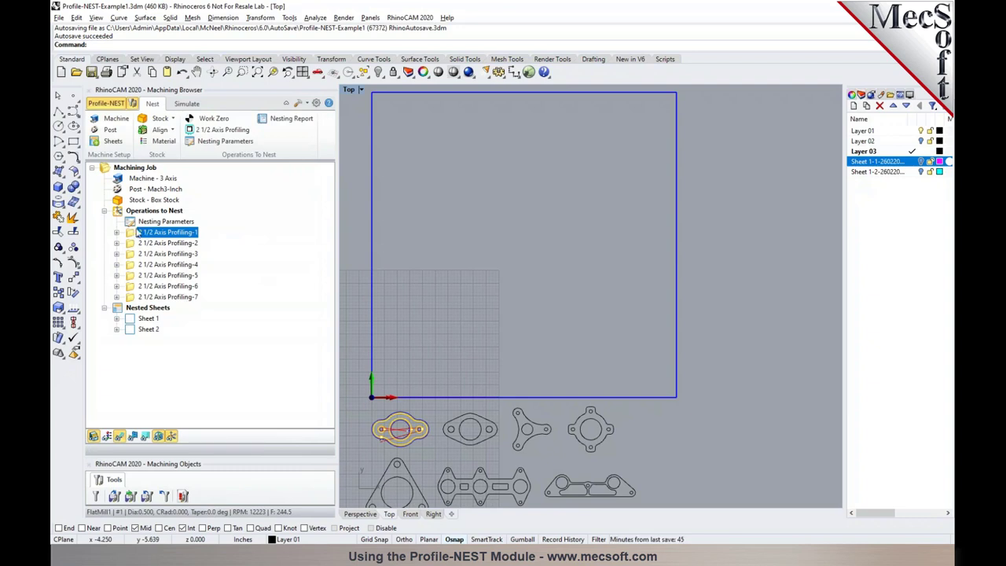
Step: Recheck the fixed orientation option of 2 1/2 Axis Profiling-1 and leave the operation without changes
{"action": "double_click", "coordinate": [148, 236]}
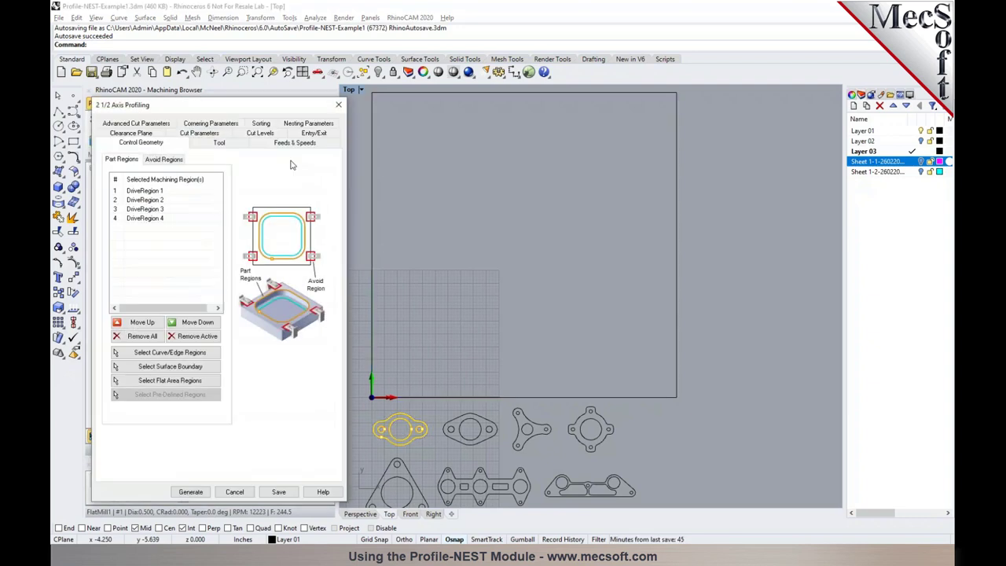
{"action": "left_click", "coordinate": [306, 142]}
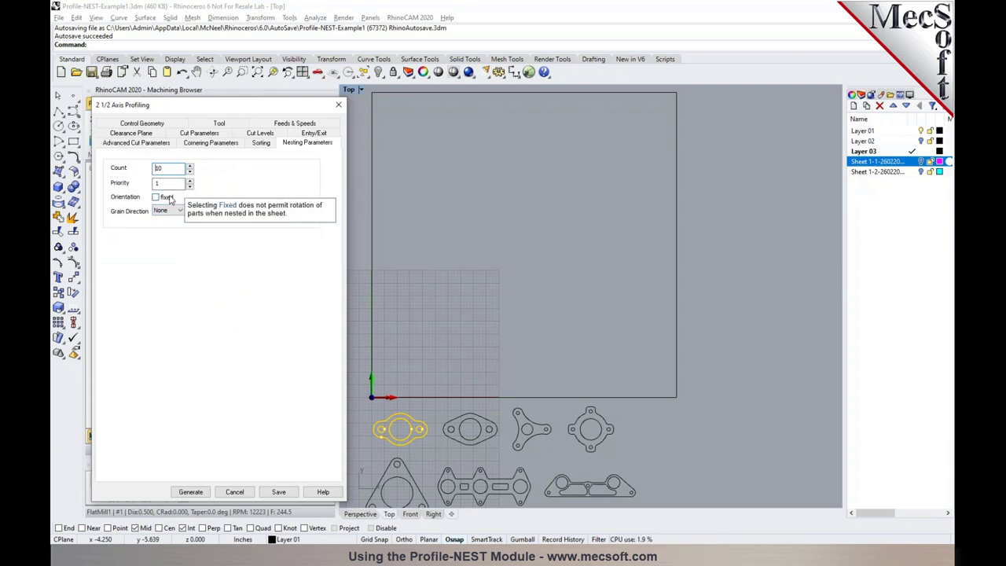
{"action": "left_click", "coordinate": [235, 491]}
Step: Examine the first gasket's toolpath up close and the cutting side options in the cut parameters of 2 1/2 Axis Profiling-1
{"action": "scroll", "coordinate": [395, 447], "scroll_direction": "up", "scroll_amount": 5}
{"action": "scroll", "coordinate": [395, 447], "scroll_direction": "up", "scroll_amount": 4}
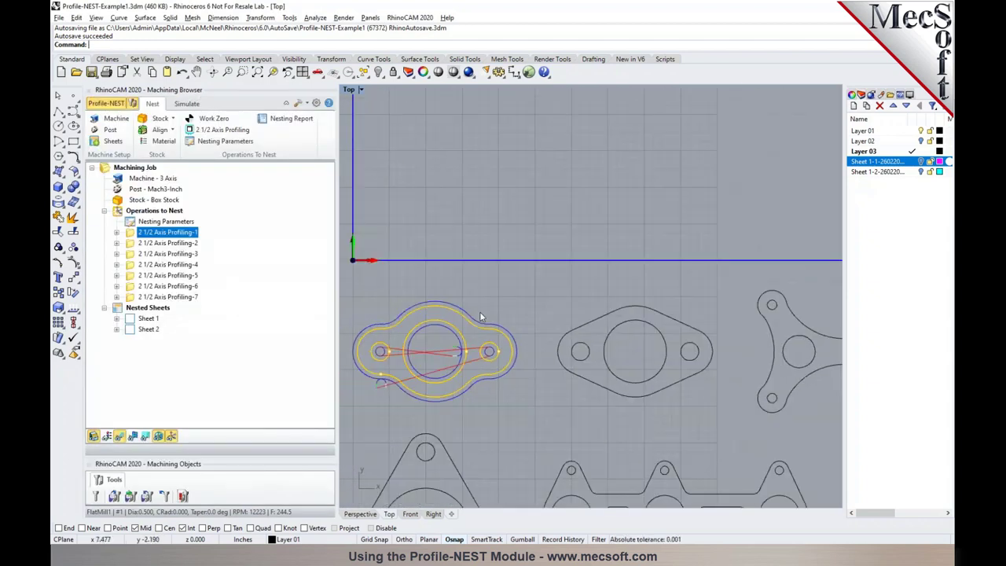
{"action": "scroll", "coordinate": [508, 315], "scroll_direction": "down", "scroll_amount": 3}
{"action": "scroll", "coordinate": [397, 326], "scroll_direction": "up", "scroll_amount": 5}
{"action": "scroll", "coordinate": [436, 288], "scroll_direction": "down", "scroll_amount": 2}
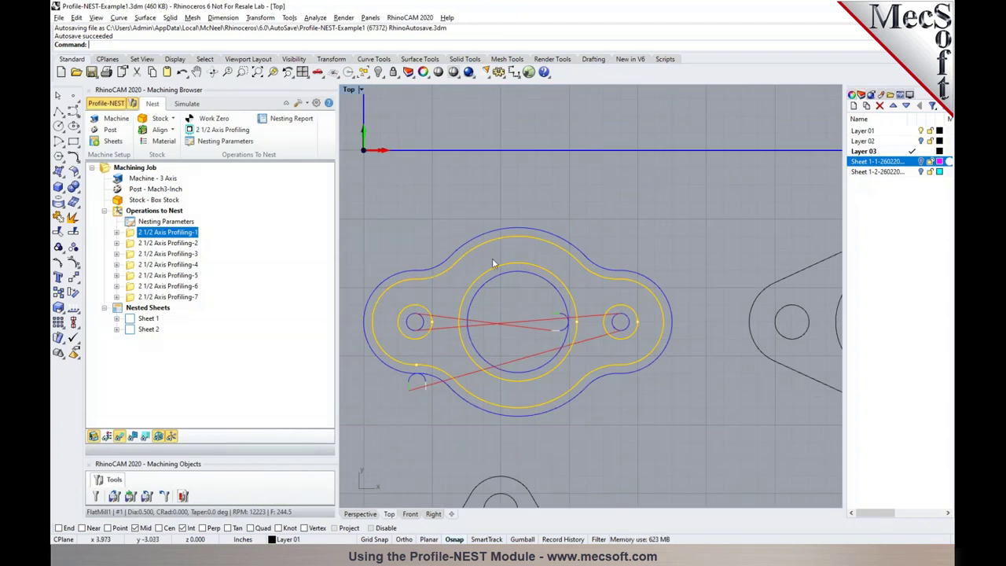
{"action": "double_click", "coordinate": [132, 236]}
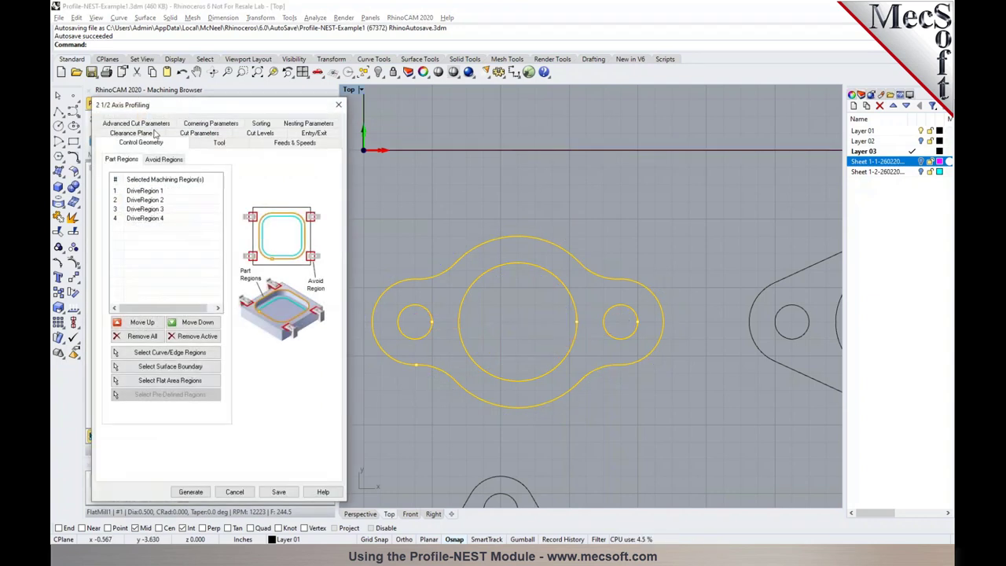
{"action": "left_click", "coordinate": [201, 134]}
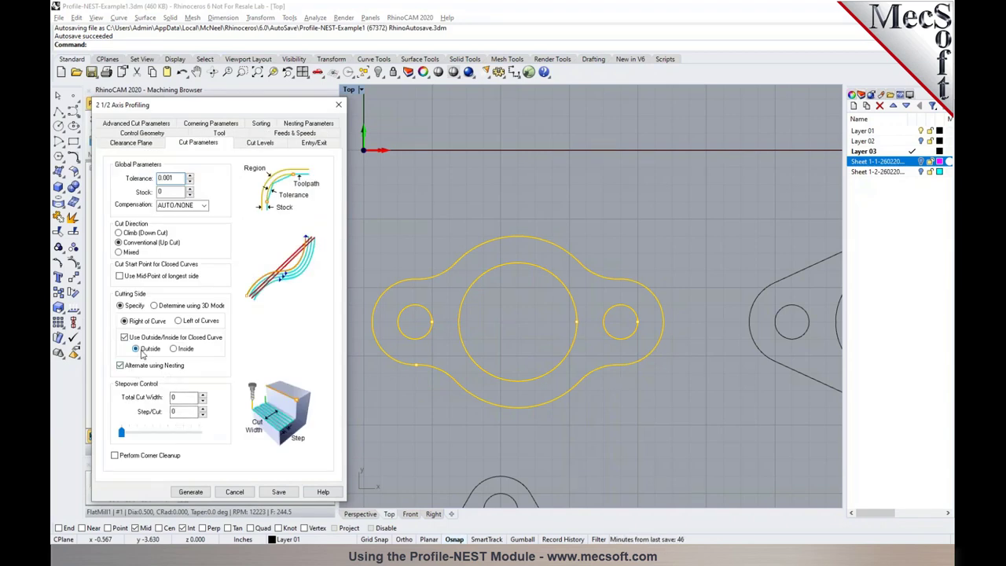
{"action": "mouse_move", "coordinate": [158, 345]}
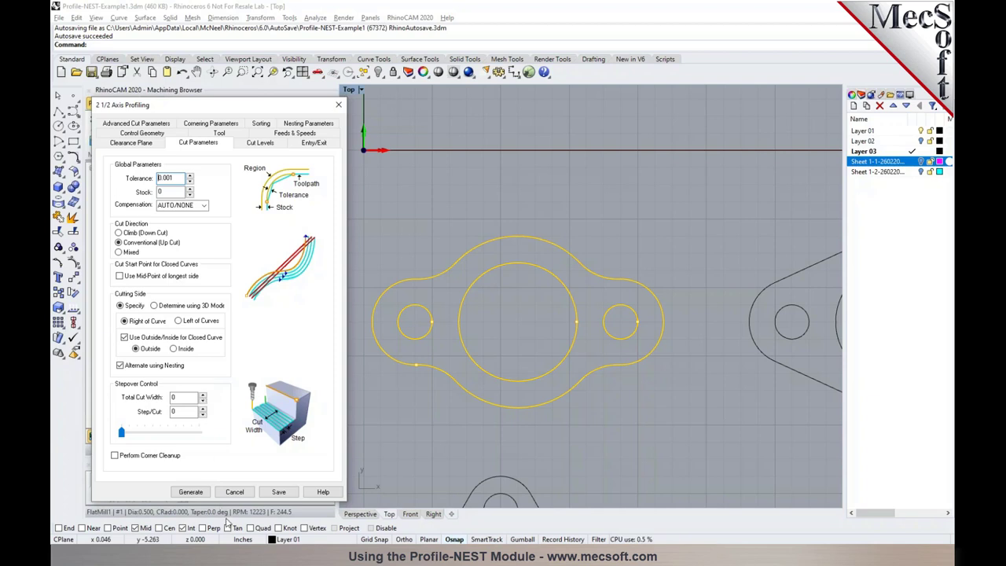
Step: Lower the simulation speed and simulate the 2 1/2 Axis Profiling-1 toolpath
{"action": "left_click", "coordinate": [233, 491]}
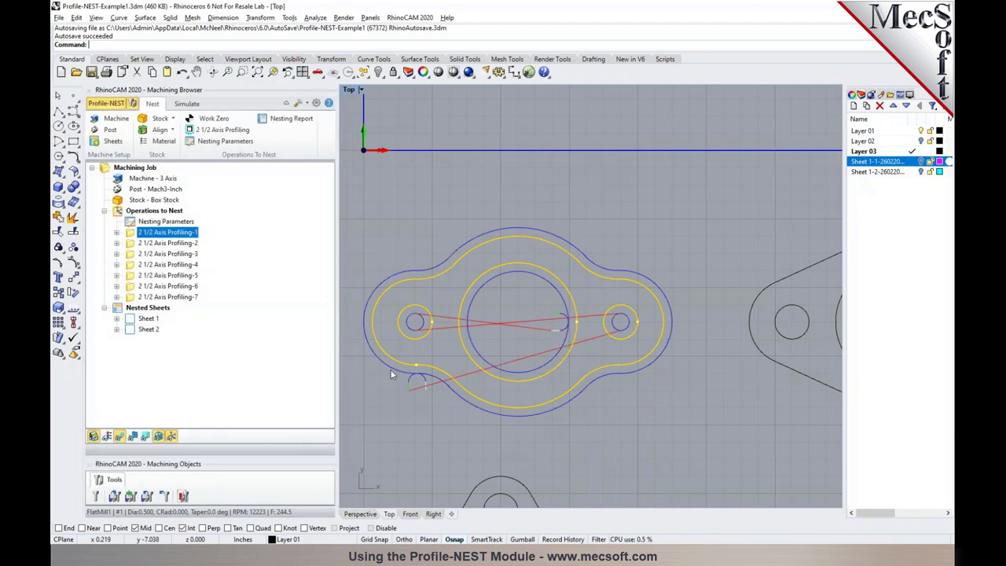
{"action": "right_click", "coordinate": [192, 235]}
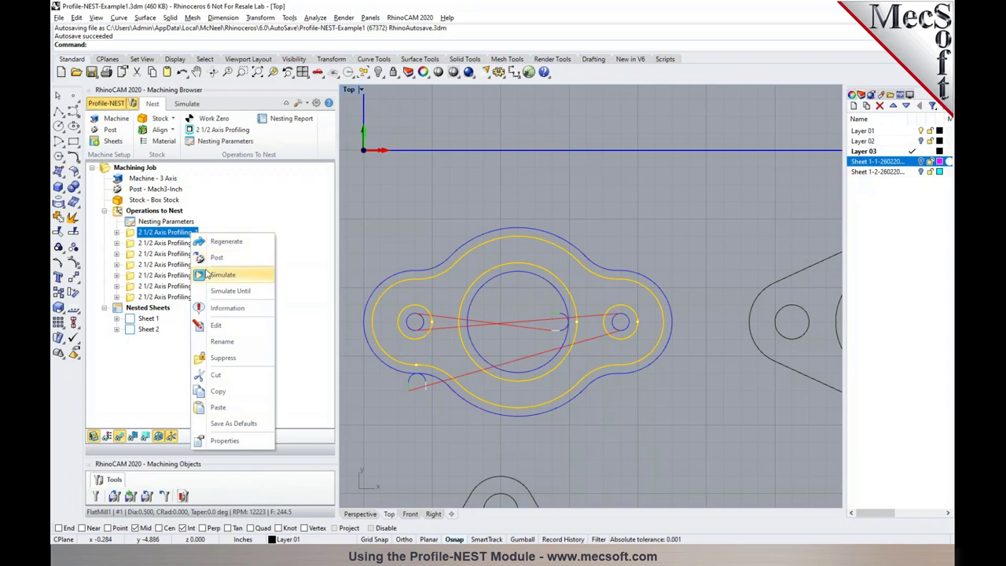
{"action": "left_click", "coordinate": [188, 105]}
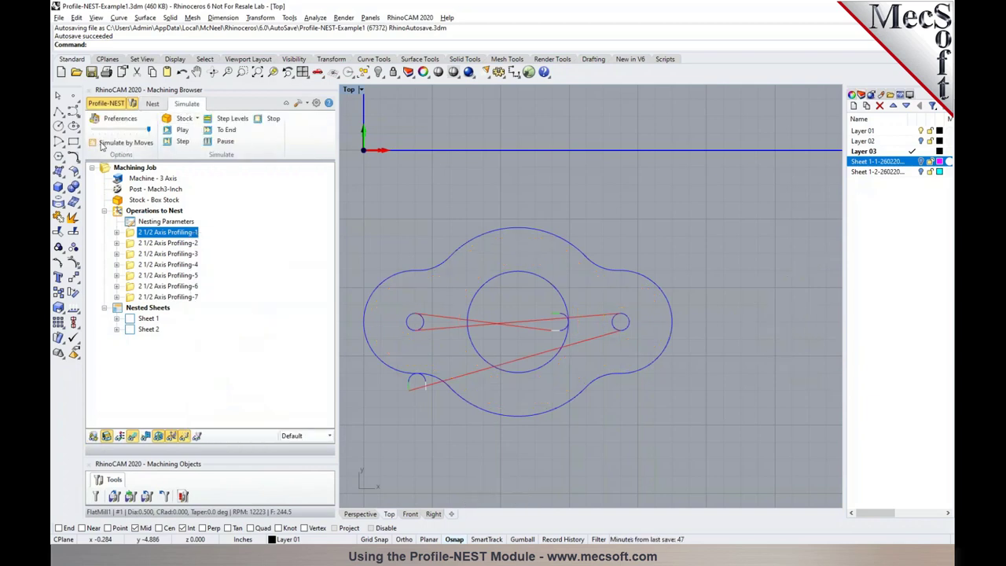
{"action": "left_click_drag", "start_coordinate": [149, 129], "coordinate": [123, 131]}
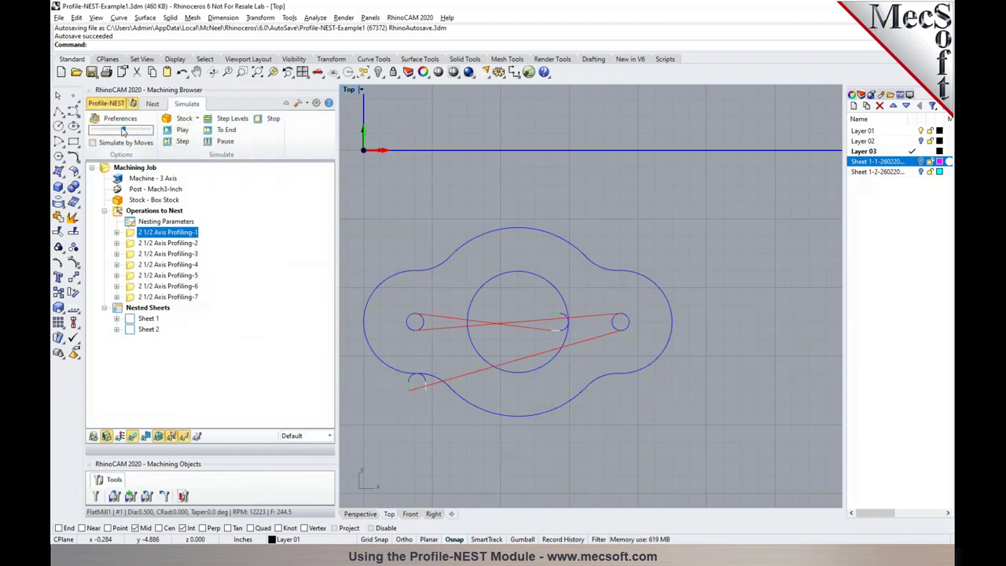
{"action": "left_click", "coordinate": [171, 130]}
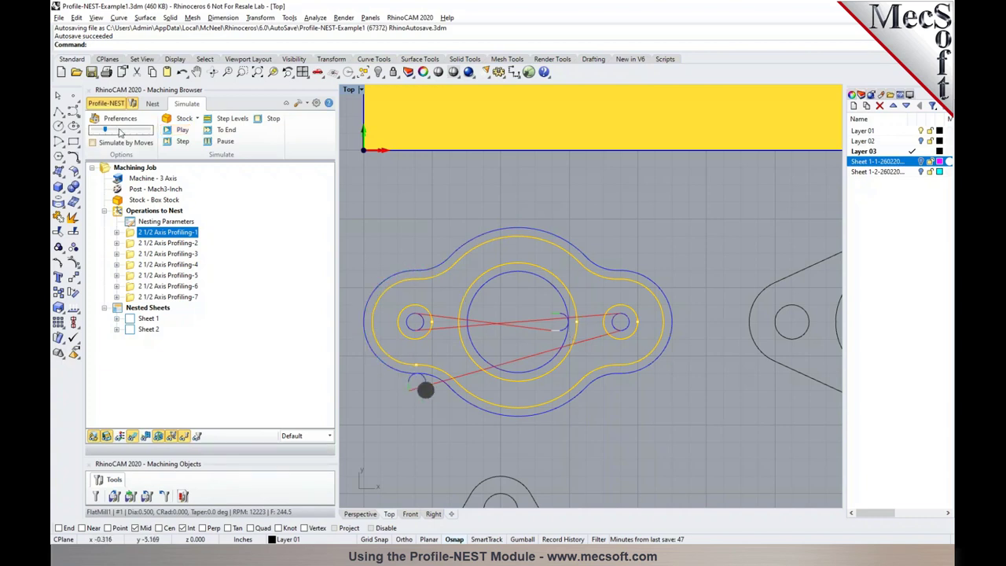
{"action": "left_click", "coordinate": [152, 105]}
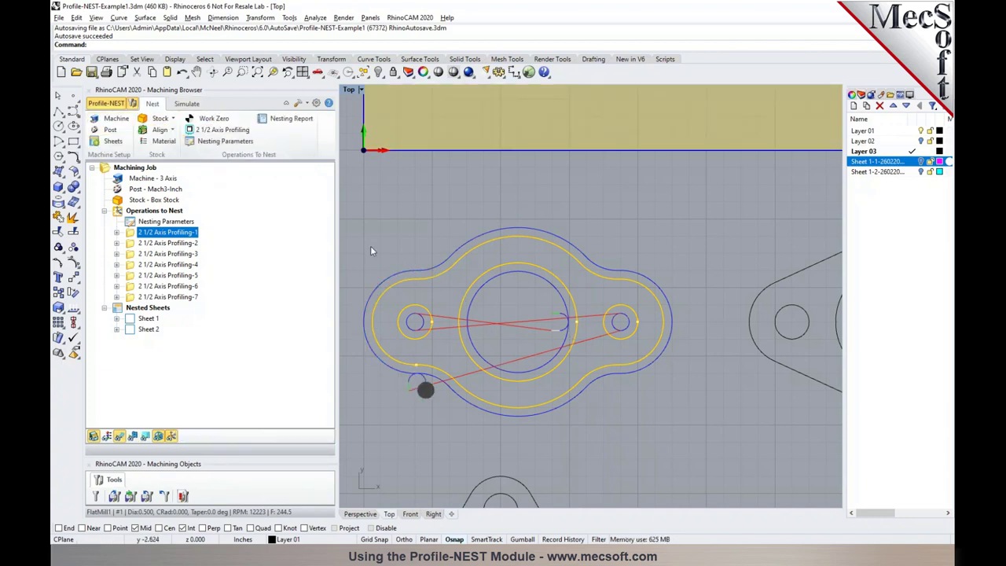
{"action": "double_click", "coordinate": [132, 234]}
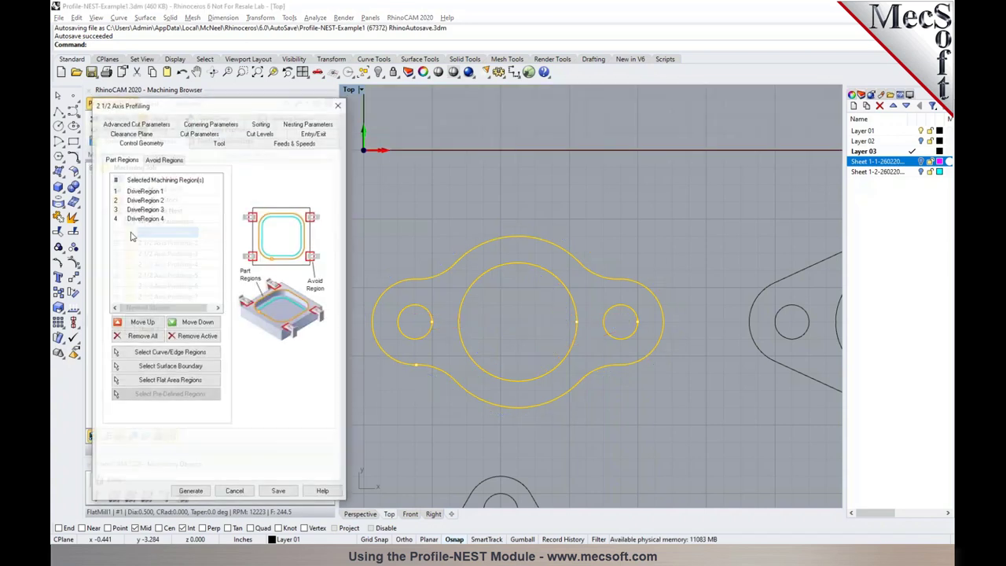
{"action": "left_click", "coordinate": [257, 124]}
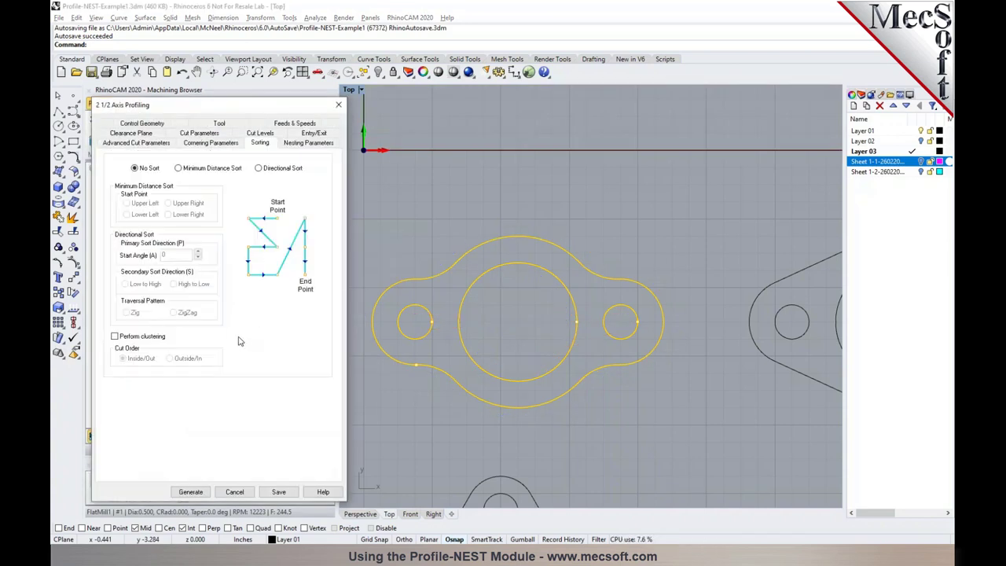
{"action": "left_click", "coordinate": [124, 339]}
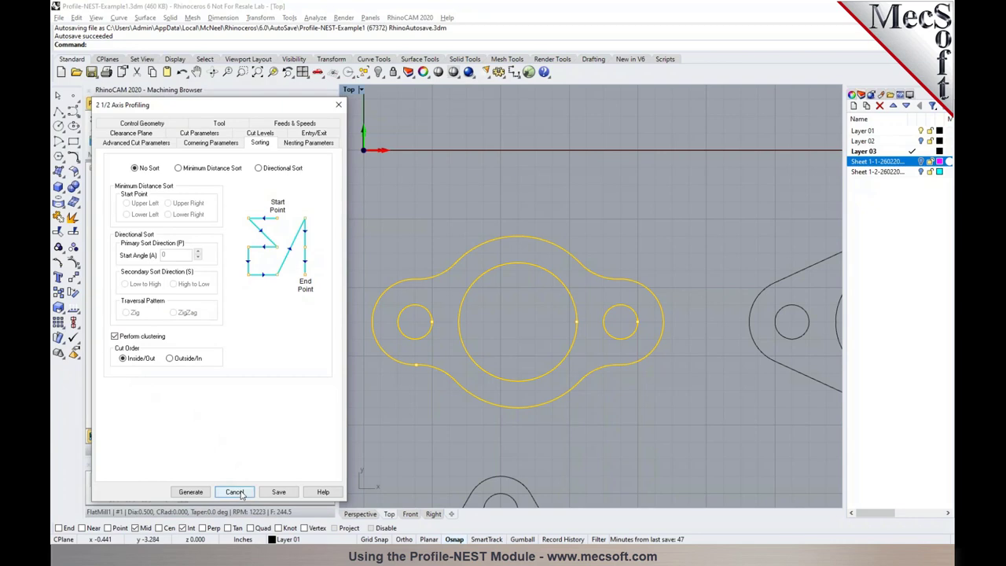
{"action": "left_click", "coordinate": [235, 492]}
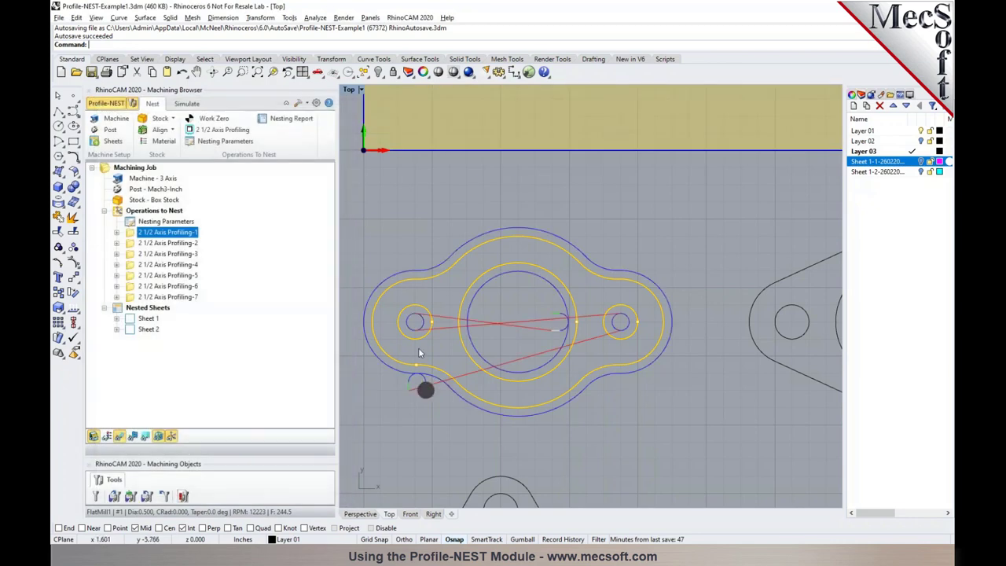
Step: Reselect the regions of 2 1/2 Axis Profiling-1 in the order outer contour, left hole, centre hole, right hole, then generate and simulate the toolpath
{"action": "double_click", "coordinate": [130, 233]}
{"action": "left_click", "coordinate": [142, 335]}
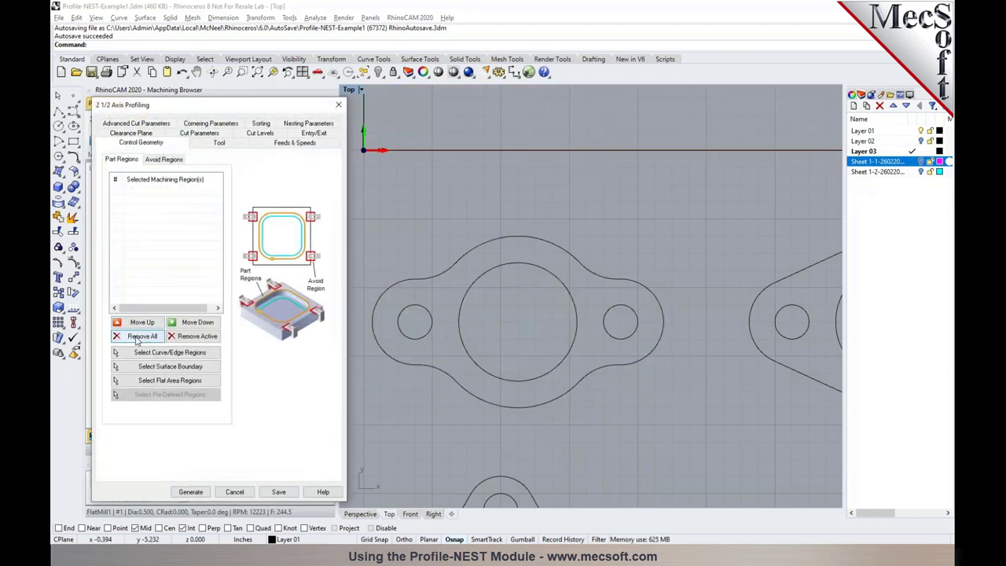
{"action": "left_click", "coordinate": [147, 354]}
{"action": "left_click", "coordinate": [407, 367]}
{"action": "left_click", "coordinate": [418, 338]}
{"action": "left_click", "coordinate": [479, 366]}
{"action": "left_click", "coordinate": [616, 341]}
{"action": "key", "text": "Return"}
{"action": "left_click", "coordinate": [209, 496]}
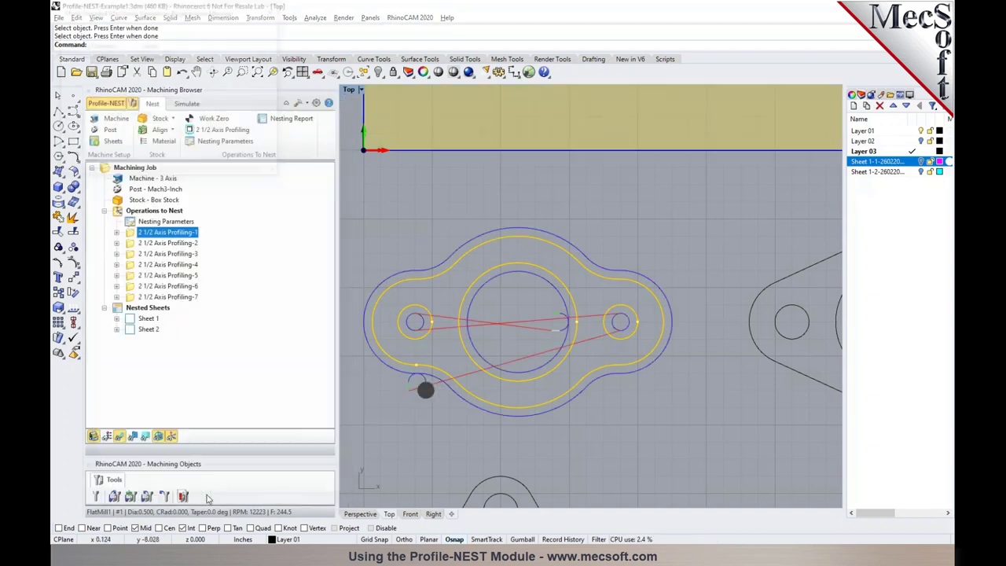
{"action": "right_click", "coordinate": [178, 234]}
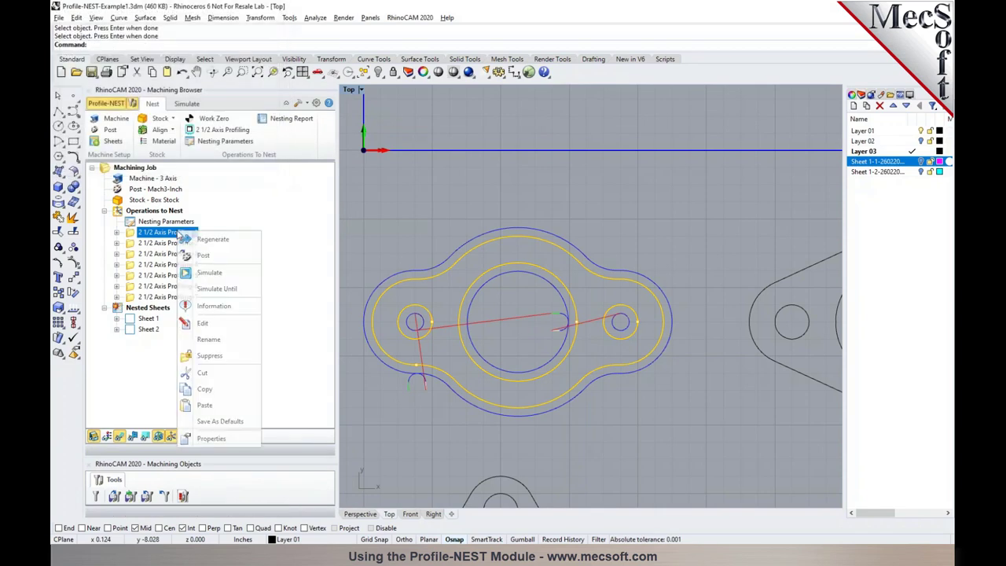
{"action": "left_click", "coordinate": [202, 273]}
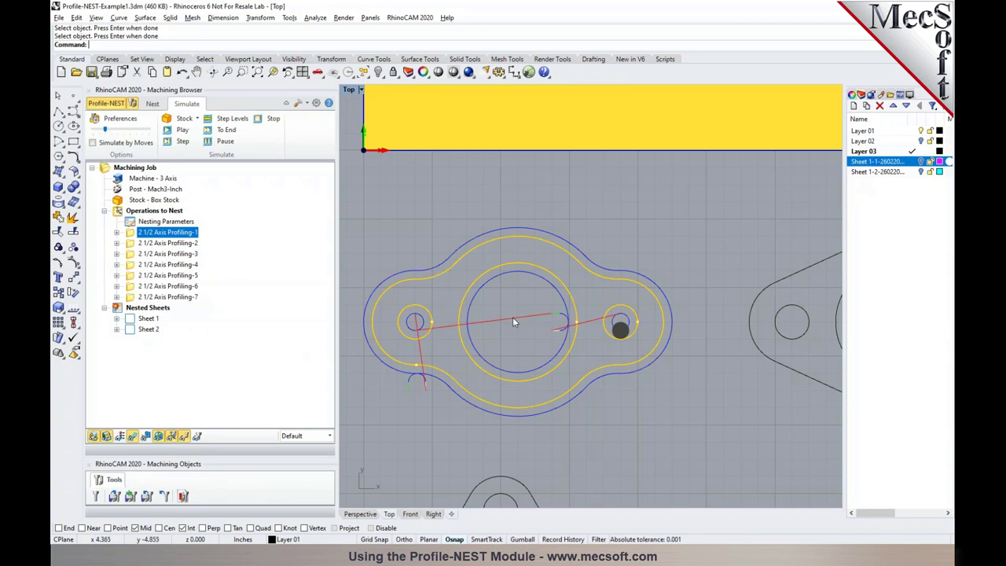
Step: Enable Perform clustering with the Inside/Out cut order for 2 1/2 Axis Profiling-1, then generate and simulate the toolpath
{"action": "double_click", "coordinate": [130, 235]}
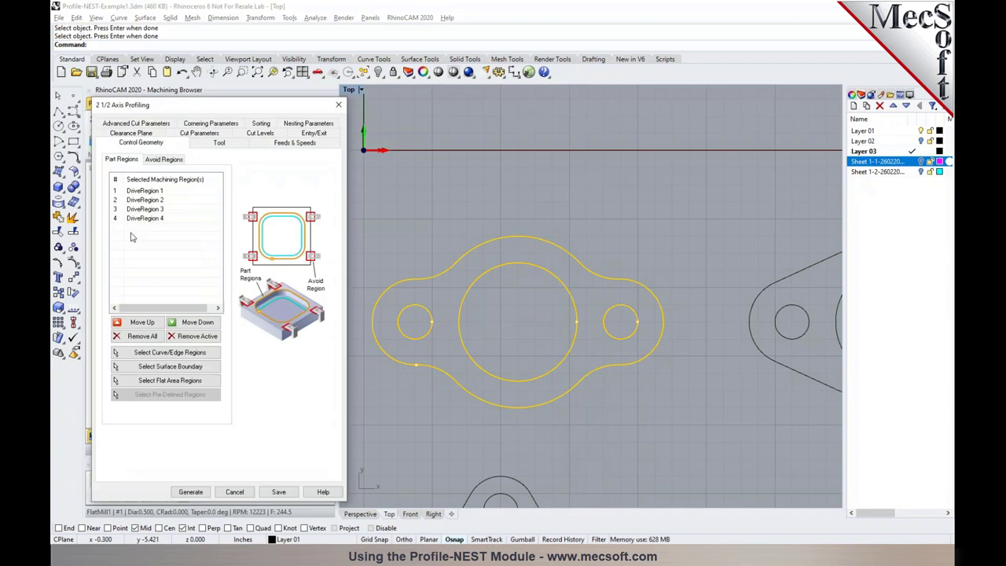
{"action": "left_click", "coordinate": [266, 124]}
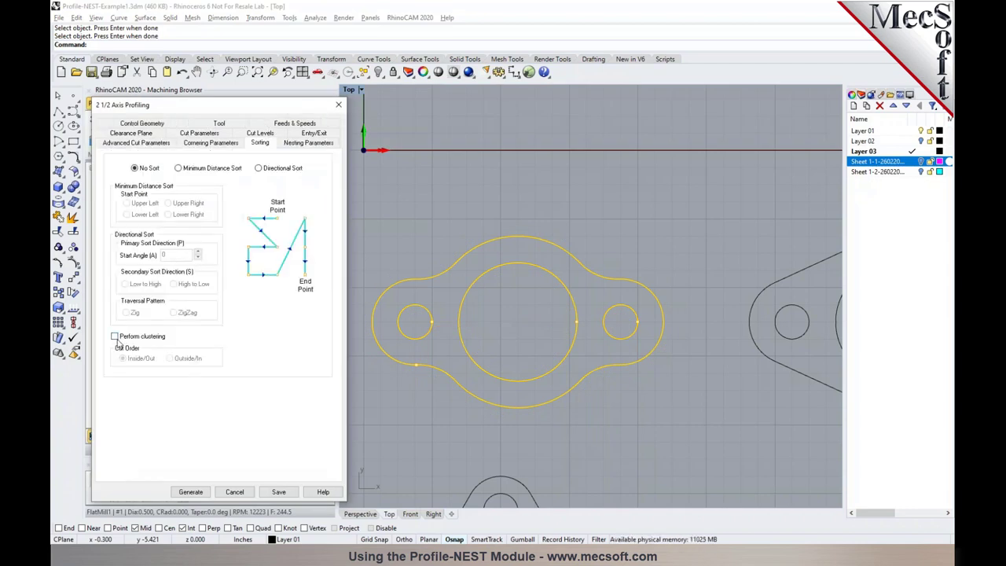
{"action": "left_click", "coordinate": [116, 338]}
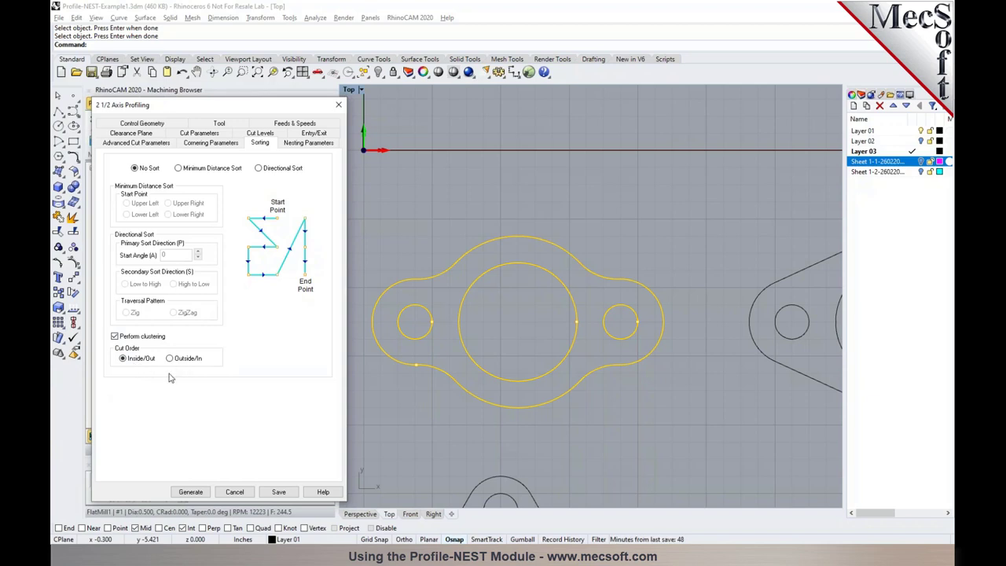
{"action": "left_click", "coordinate": [192, 491]}
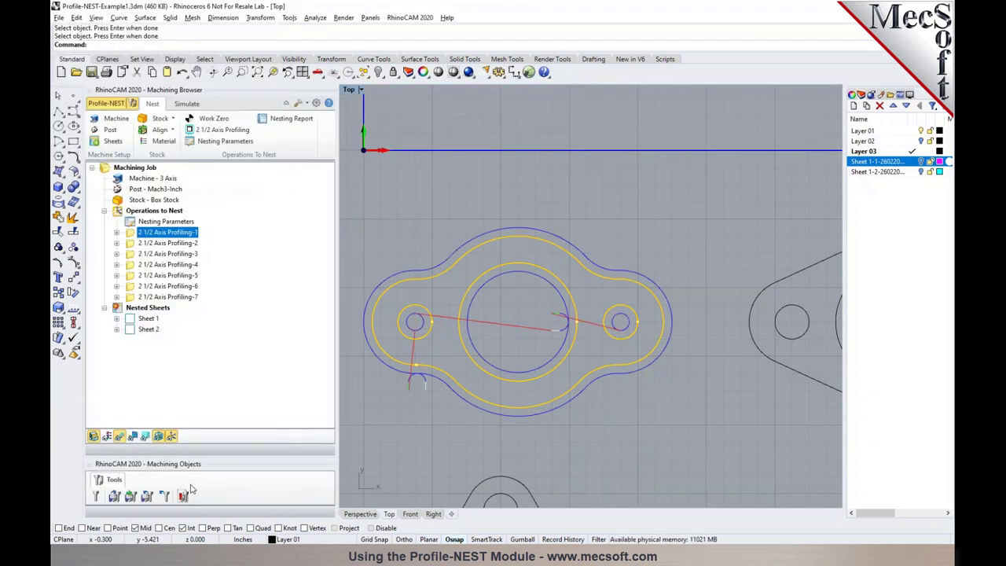
{"action": "left_click", "coordinate": [187, 104]}
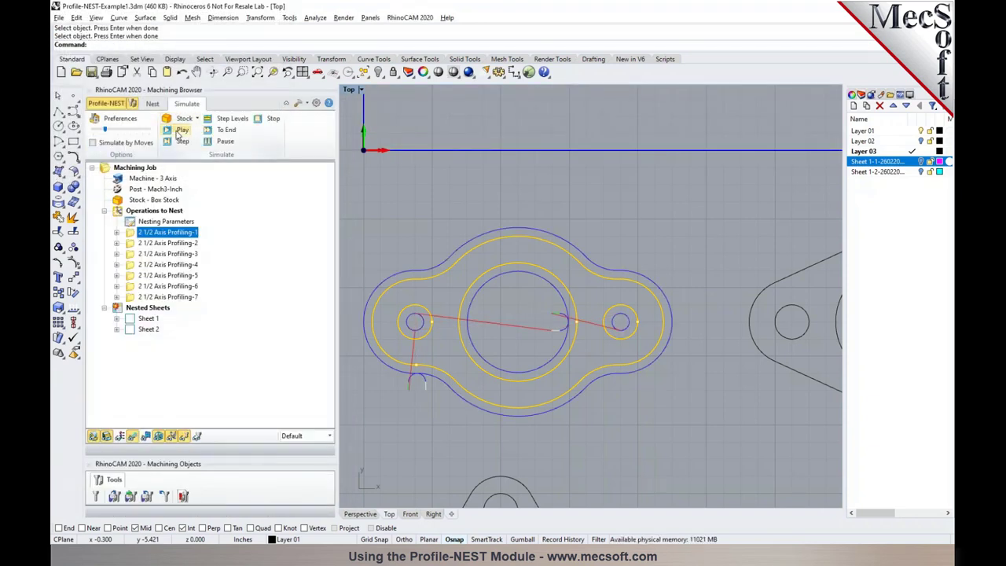
{"action": "left_click", "coordinate": [180, 130]}
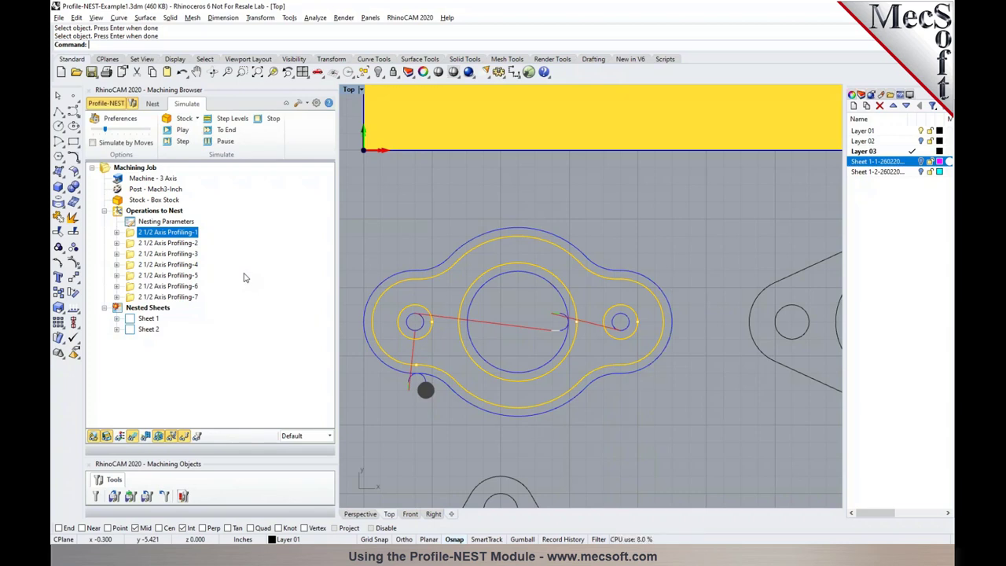
Step: Execute the nest for Nested Sheets and display the nested toolpaths of Sheet 1
{"action": "scroll", "coordinate": [406, 318], "scroll_direction": "down", "scroll_amount": 5}
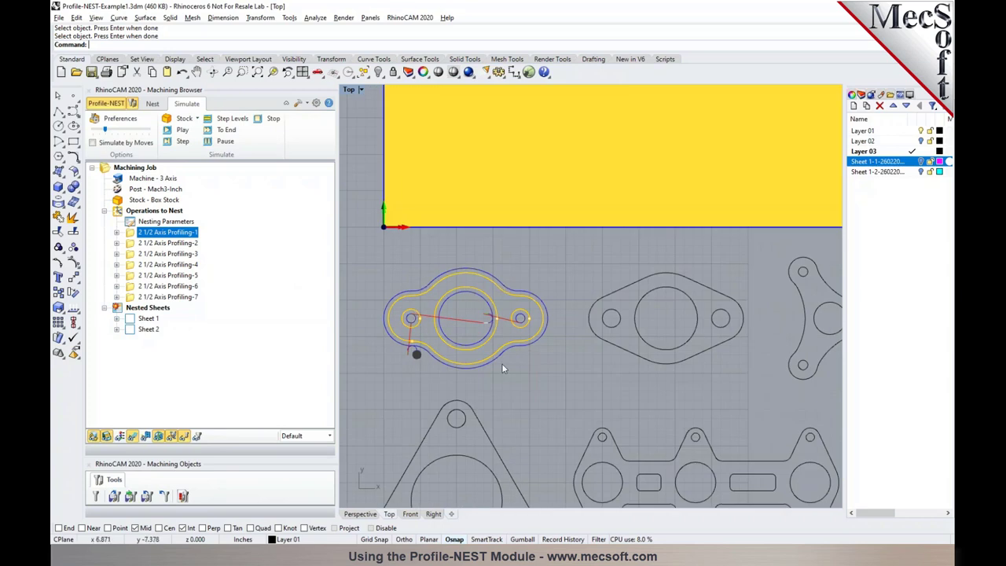
{"action": "left_click", "coordinate": [117, 308]}
{"action": "right_click", "coordinate": [116, 309]}
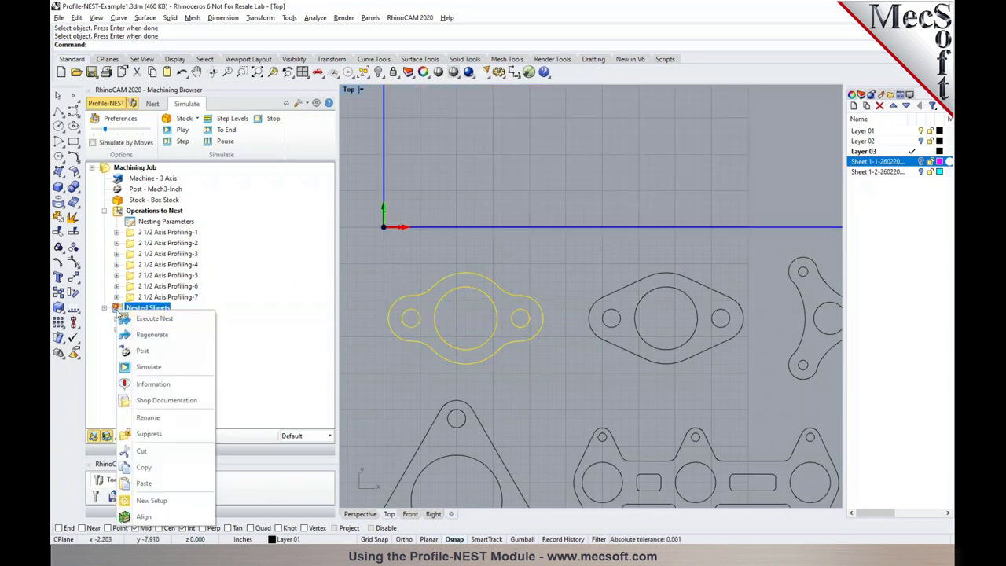
{"action": "left_click", "coordinate": [123, 316]}
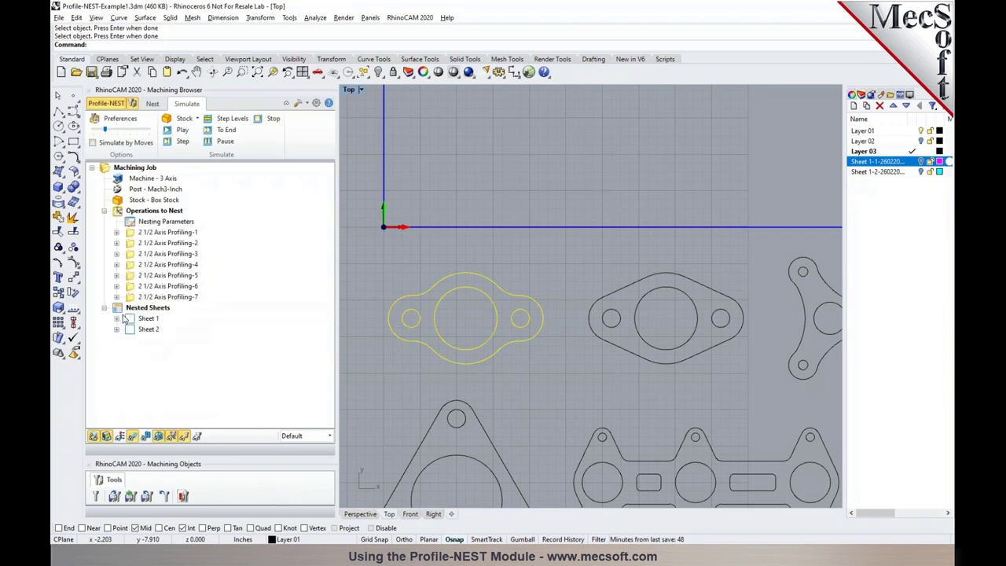
{"action": "scroll", "coordinate": [440, 299], "scroll_direction": "down", "scroll_amount": 5}
{"action": "left_click", "coordinate": [148, 318]}
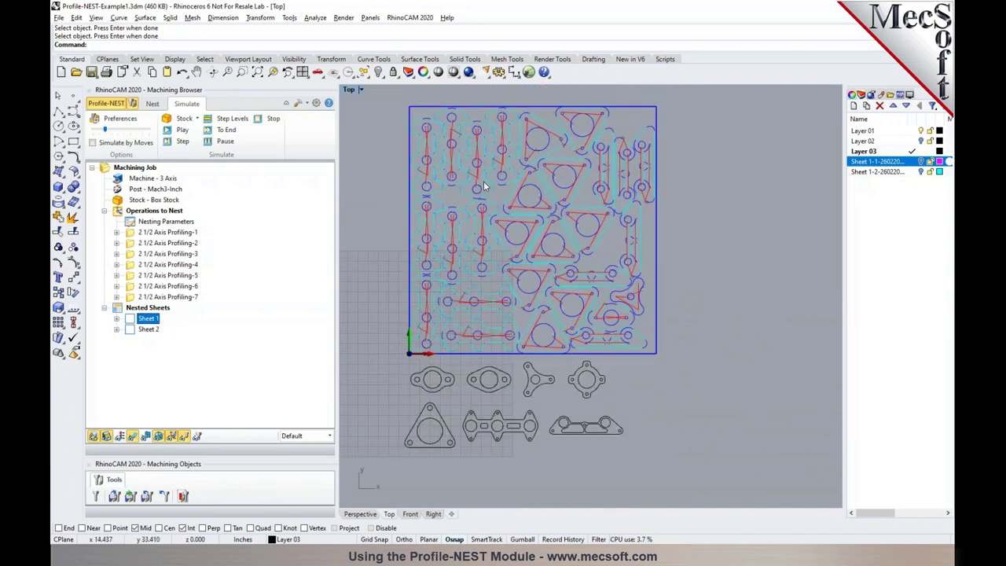
{"action": "scroll", "coordinate": [483, 182], "scroll_direction": "up", "scroll_amount": 3}
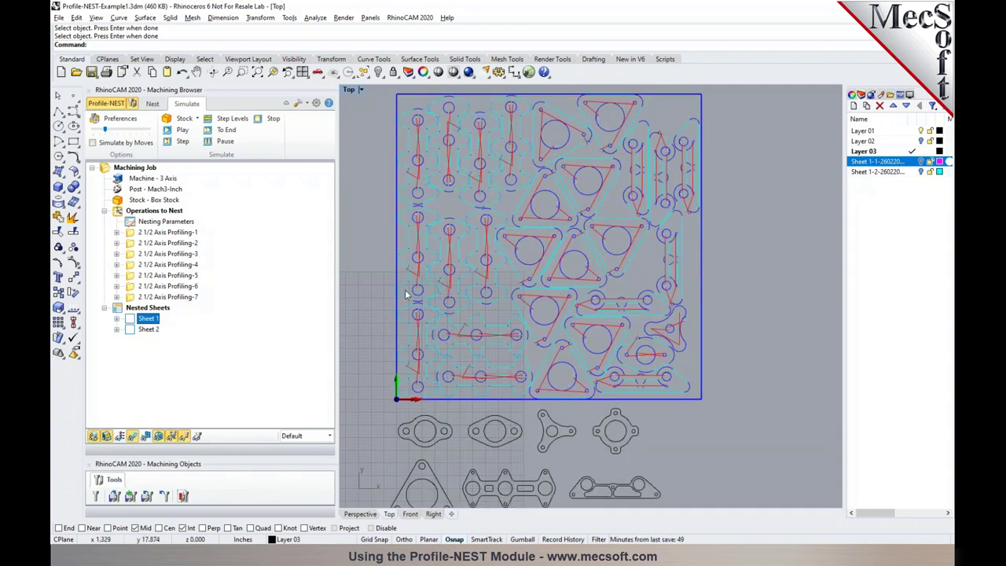
Step: Look through the profiling operations for the one cutting the long gasket with three bores and examine its toolpath around the small holes
{"action": "left_click_drag", "start_coordinate": [227, 419], "coordinate": [228, 339]}
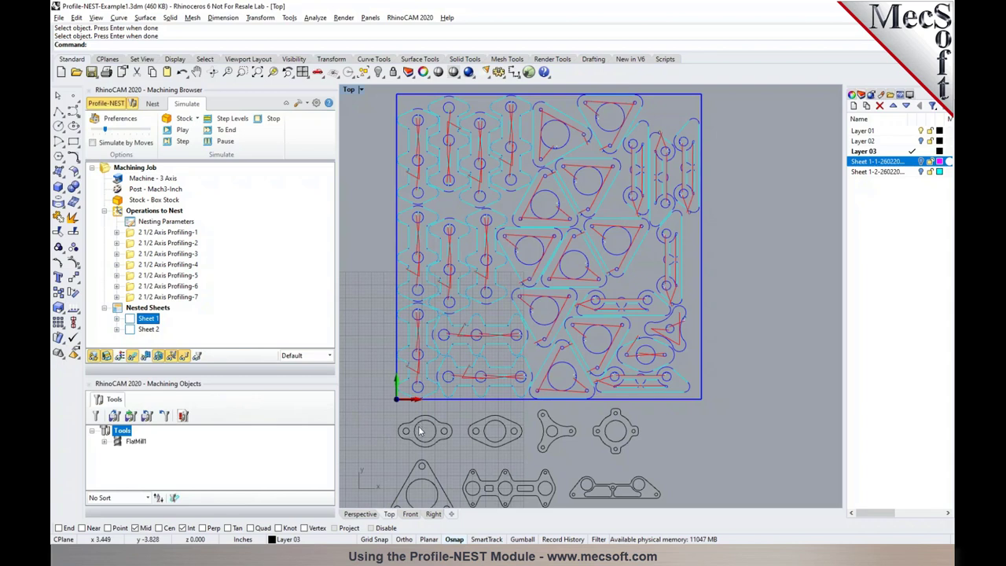
{"action": "scroll", "coordinate": [421, 440], "scroll_direction": "up", "scroll_amount": 3}
{"action": "scroll", "coordinate": [472, 456], "scroll_direction": "down", "scroll_amount": 2}
{"action": "scroll", "coordinate": [493, 464], "scroll_direction": "up", "scroll_amount": 4}
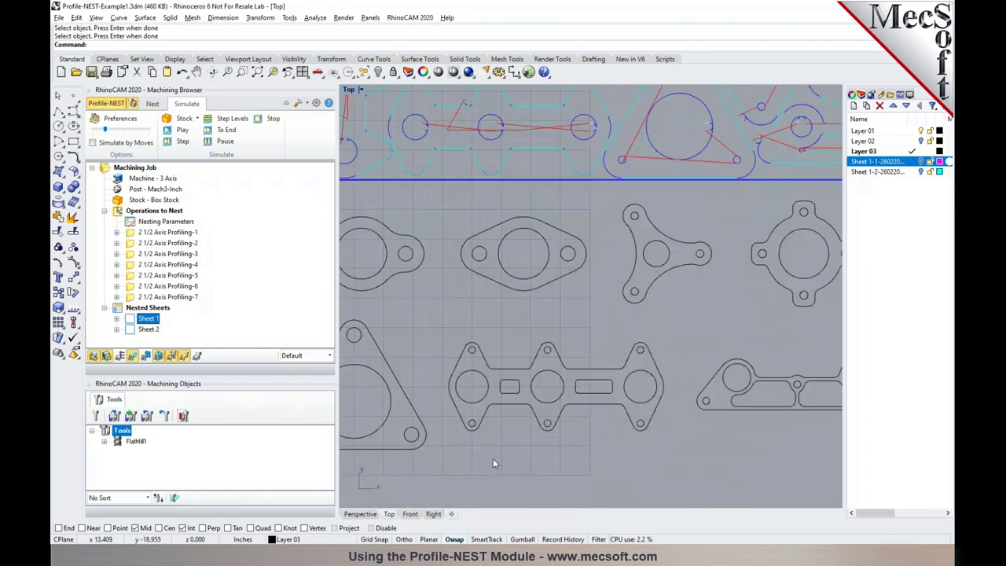
{"action": "left_click", "coordinate": [192, 264]}
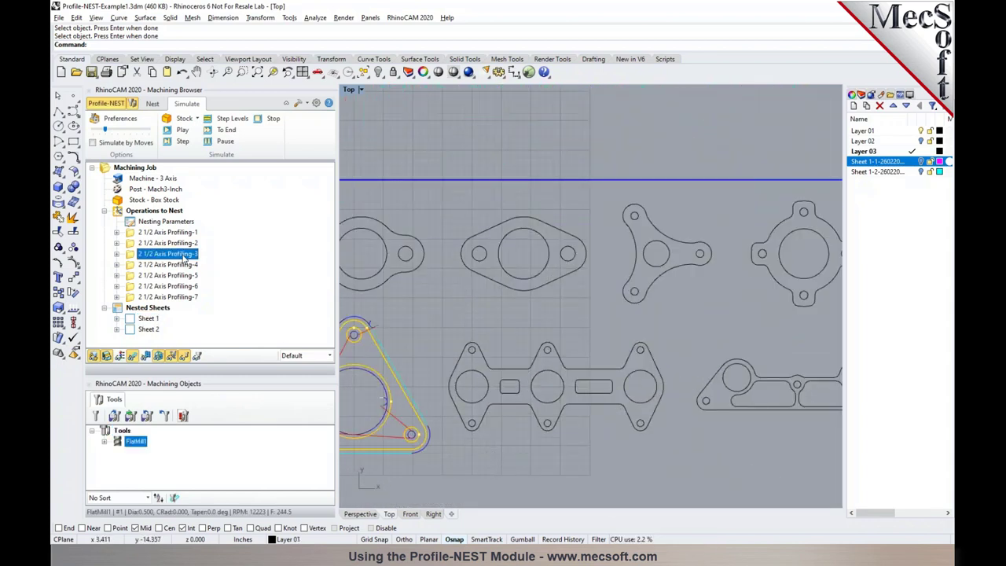
{"action": "left_click", "coordinate": [176, 275]}
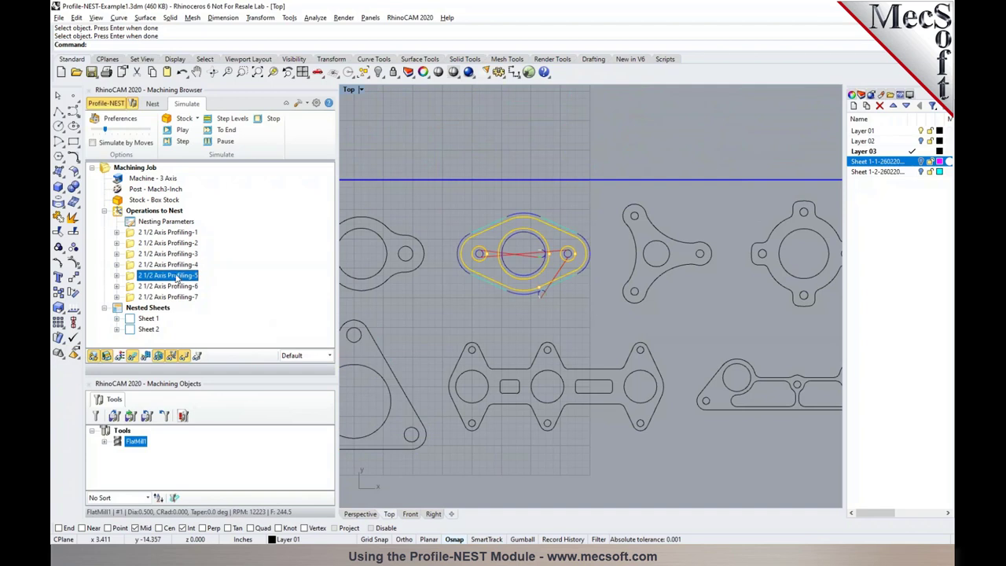
{"action": "left_click", "coordinate": [176, 232]}
{"action": "left_click", "coordinate": [176, 244]}
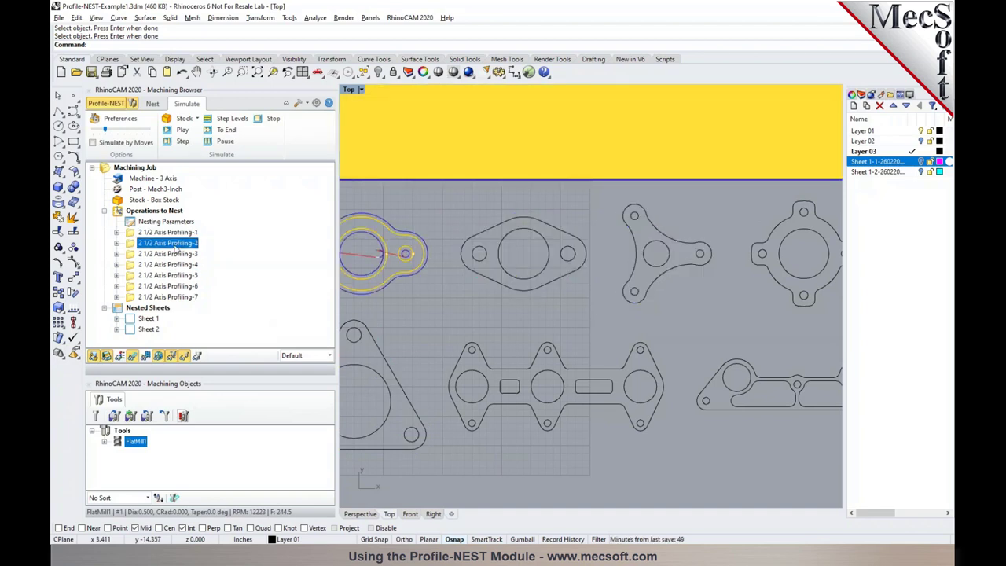
{"action": "scroll", "coordinate": [464, 361], "scroll_direction": "up", "scroll_amount": 10}
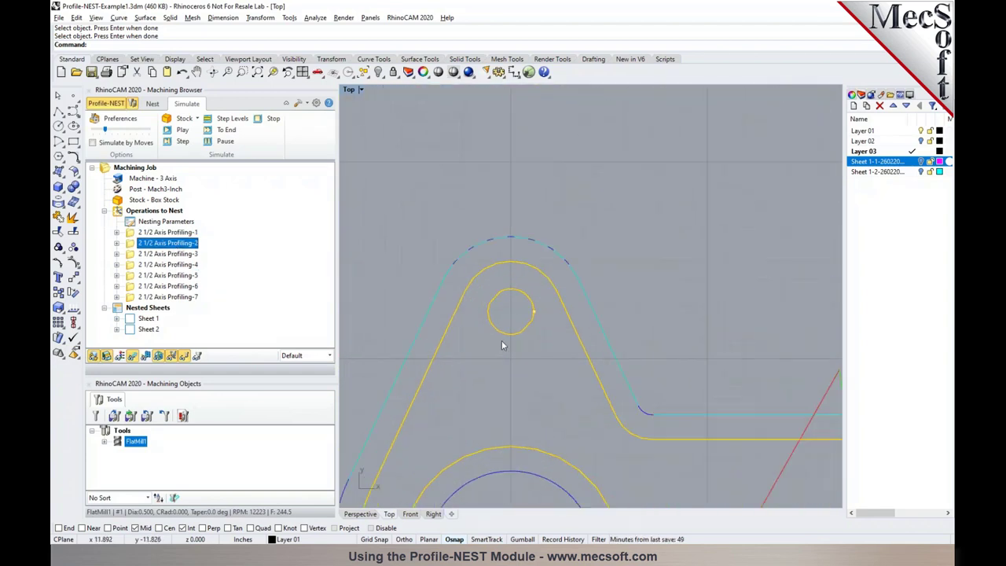
{"action": "scroll", "coordinate": [505, 308], "scroll_direction": "down", "scroll_amount": 6}
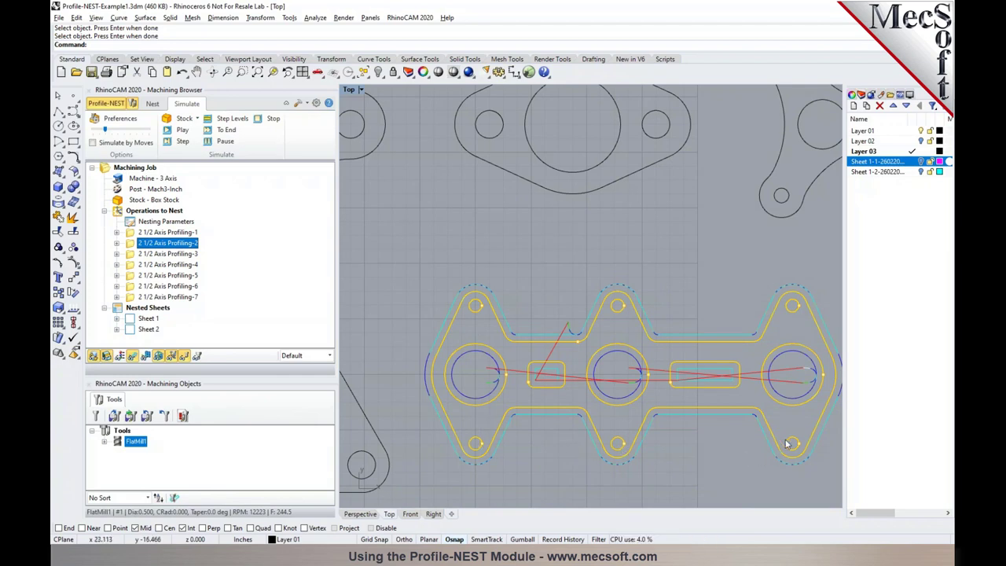
Step: Create a new flat mill named FlatMill2 with a tool diameter of 0.25 and a non-repeated tool number, and select it among the tools
{"action": "left_click", "coordinate": [95, 415]}
{"action": "left_click", "coordinate": [282, 141]}
{"action": "left_click", "coordinate": [436, 319]}
{"action": "key", "text": "BackSpace"}
{"action": "type", "text": "2"}
{"action": "double_click", "coordinate": [433, 387]}
{"action": "type", "text": "0.25"}
{"action": "left_click", "coordinate": [567, 400]}
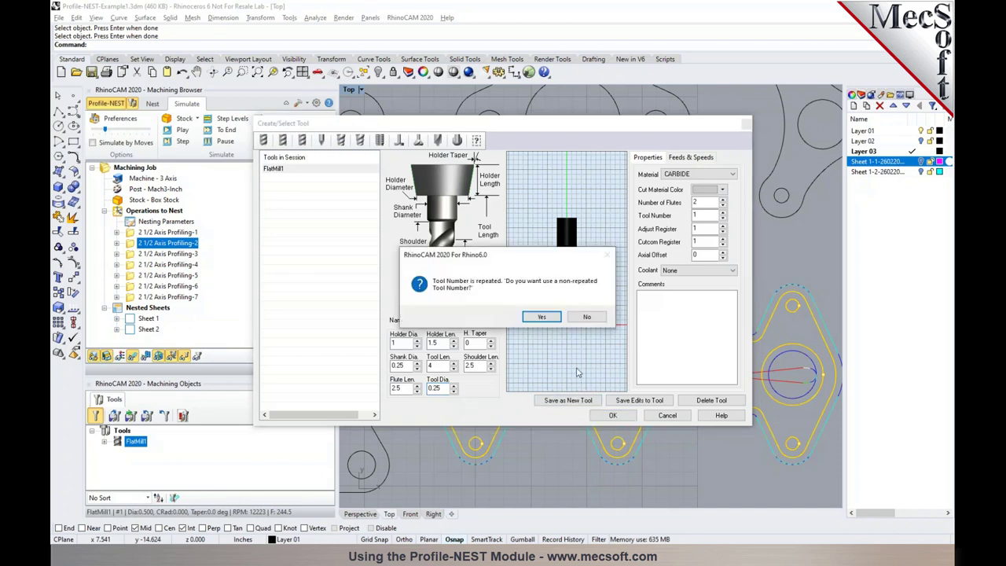
{"action": "left_click", "coordinate": [542, 317]}
{"action": "left_click", "coordinate": [613, 414]}
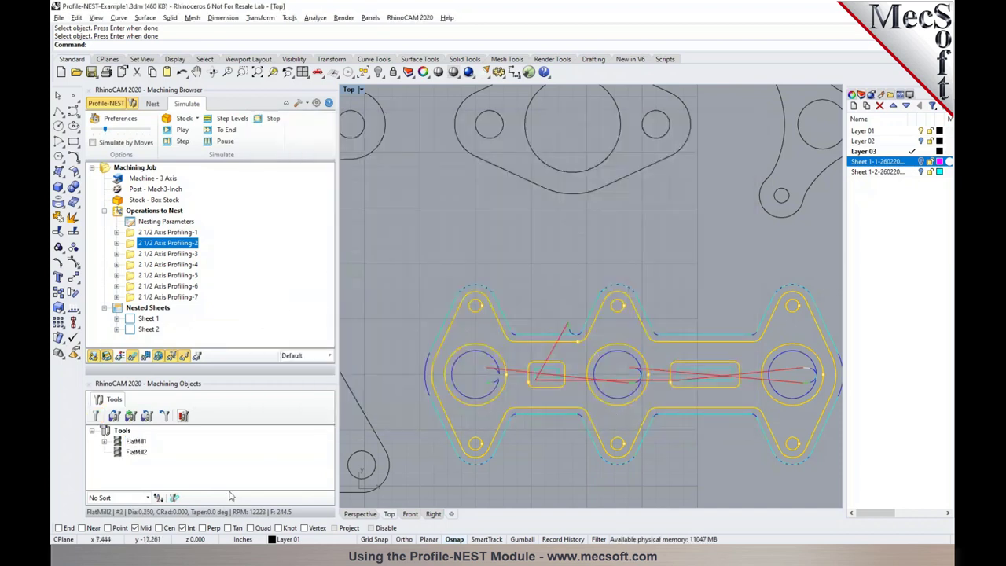
{"action": "left_click", "coordinate": [128, 452]}
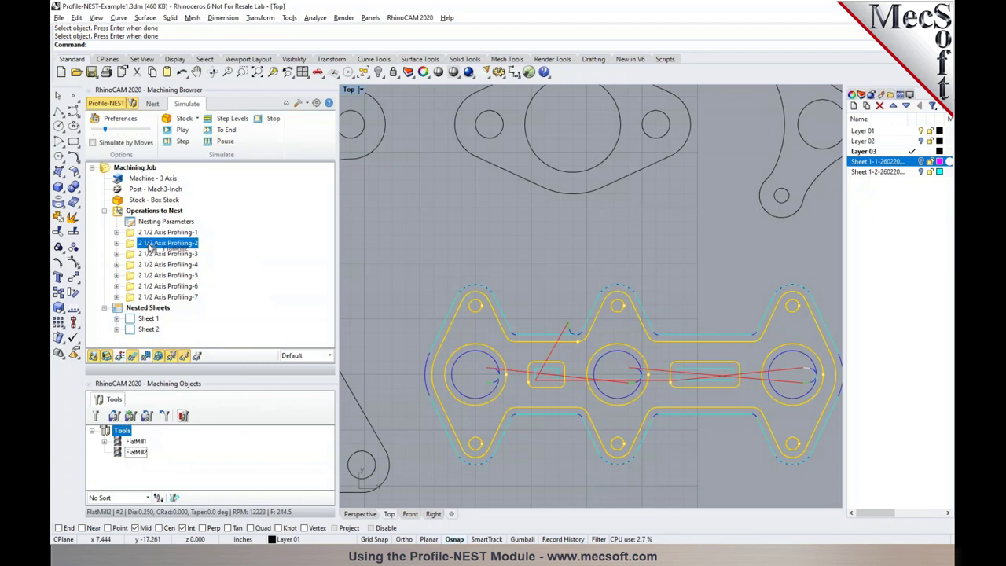
Step: Assign FlatMill2 to the 2 1/2 Axis Profiling-2 operation and regenerate its toolpath so the small holes are cut
{"action": "left_click", "coordinate": [150, 246]}
{"action": "right_click", "coordinate": [150, 245]}
{"action": "left_click", "coordinate": [189, 252]}
{"action": "scroll", "coordinate": [416, 297], "scroll_direction": "down", "scroll_amount": 5}
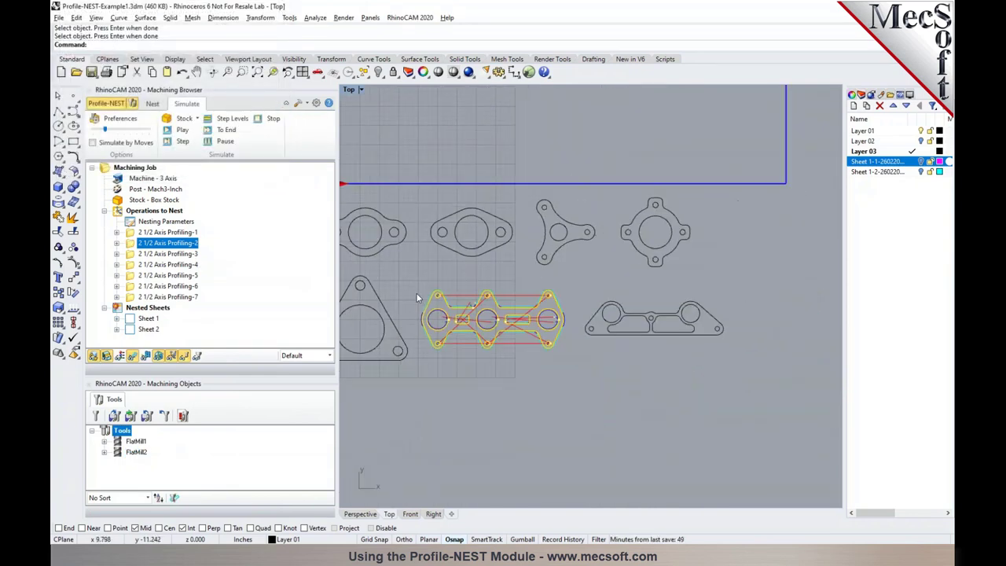
{"action": "scroll", "coordinate": [663, 294], "scroll_direction": "up", "scroll_amount": 3}
Step: Look through profiling operations 3 to 7 and examine the toolpath of 2 1/2 Axis Profiling-7 around its small holes
{"action": "left_click", "coordinate": [186, 255]}
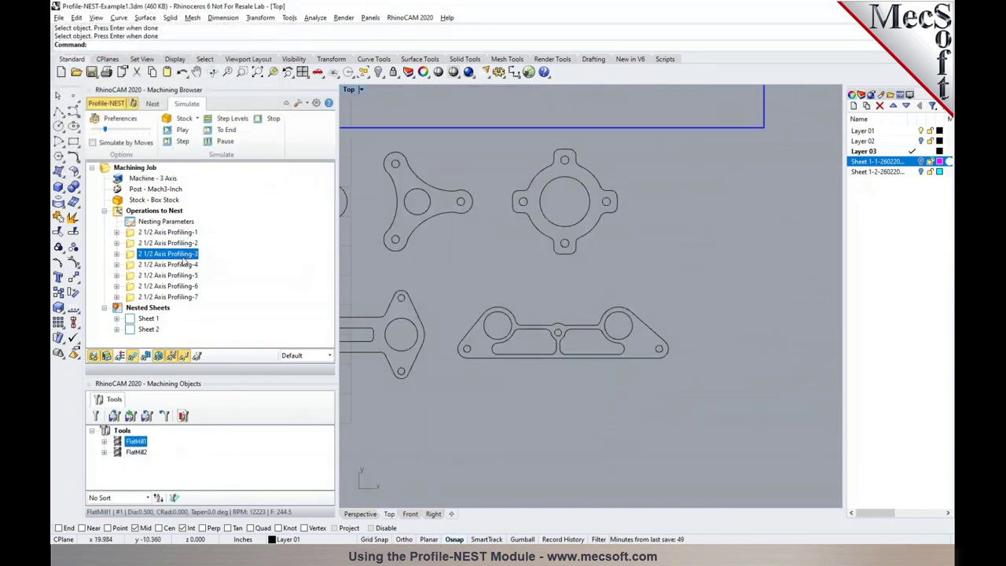
{"action": "left_click", "coordinate": [181, 265]}
{"action": "left_click", "coordinate": [180, 275]}
{"action": "left_click", "coordinate": [180, 287]}
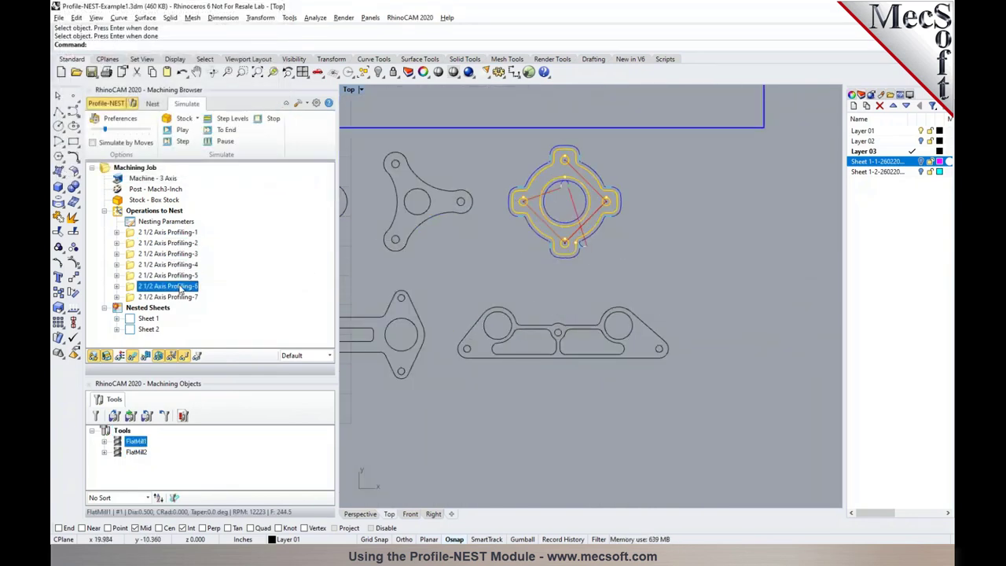
{"action": "left_click", "coordinate": [182, 297]}
{"action": "scroll", "coordinate": [478, 336], "scroll_direction": "up", "scroll_amount": 3}
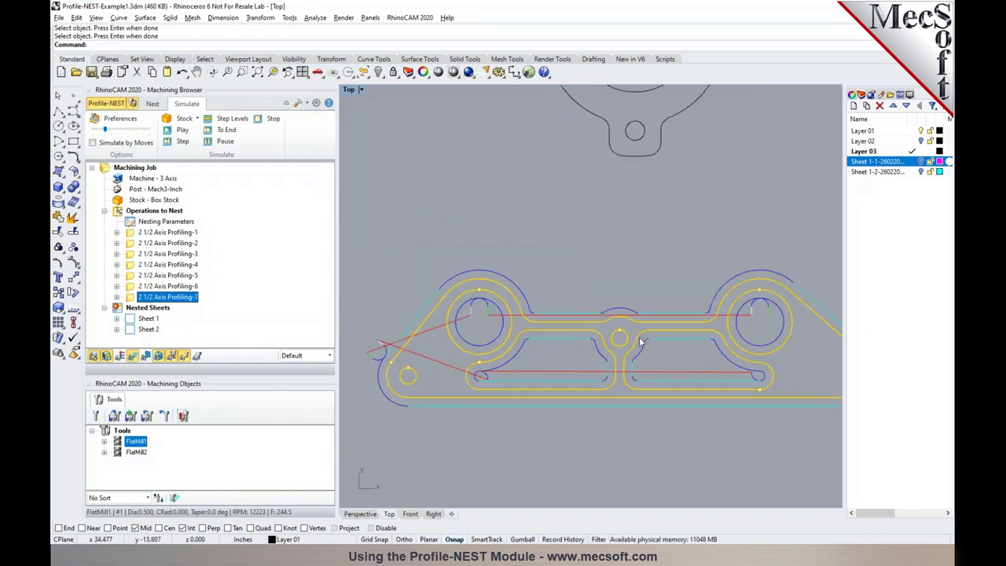
{"action": "scroll", "coordinate": [518, 324], "scroll_direction": "down", "scroll_amount": 3}
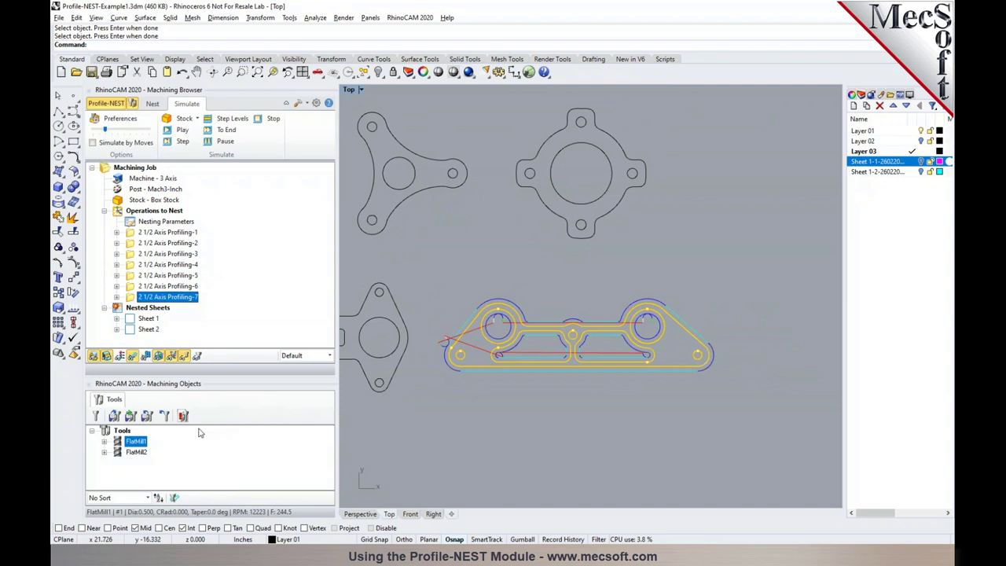
Step: Assign FlatMill2 to the 2 1/2 Axis Profiling-7 operation and regenerate its toolpath
{"action": "left_click", "coordinate": [136, 453]}
{"action": "left_click", "coordinate": [122, 430]}
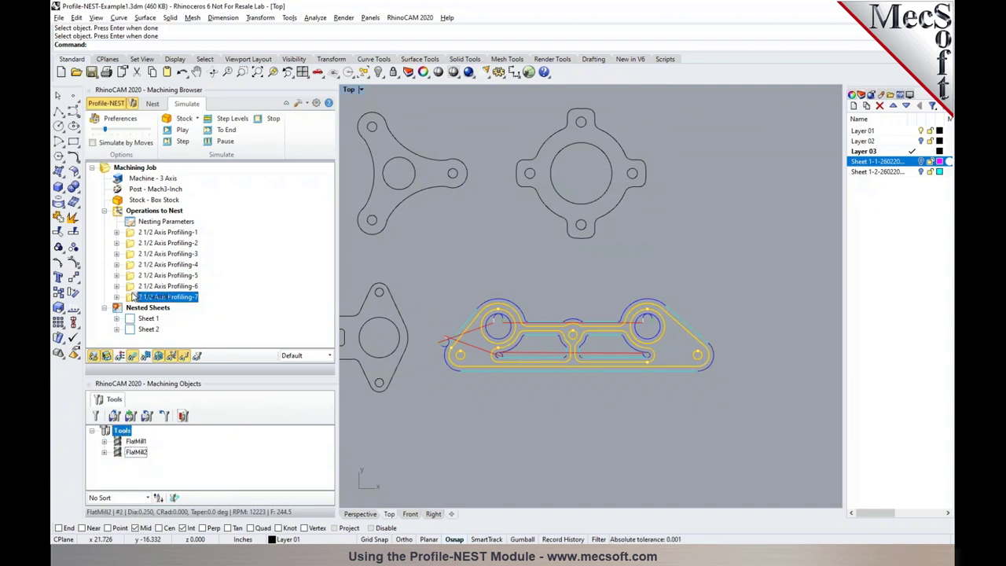
{"action": "right_click", "coordinate": [142, 299]}
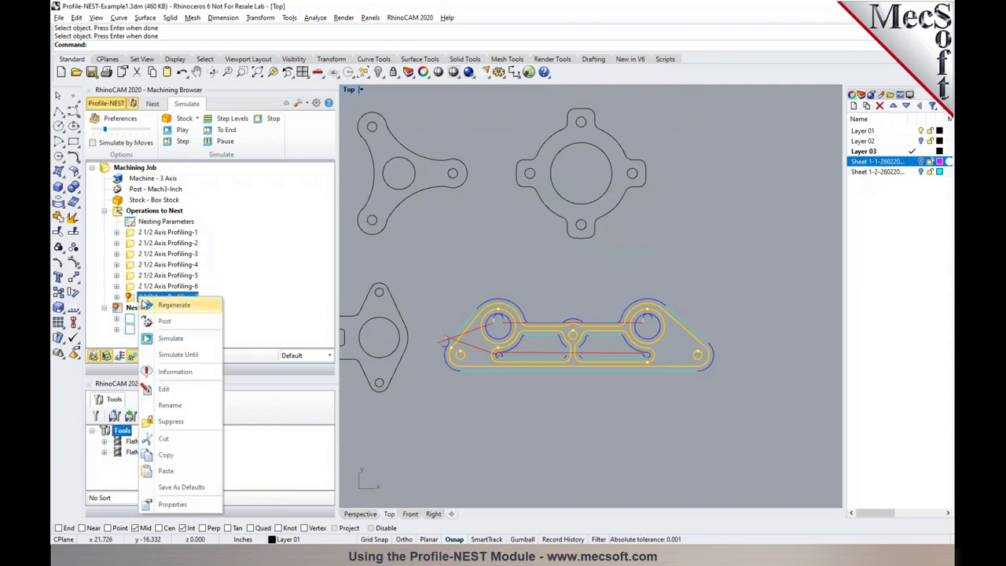
{"action": "left_click", "coordinate": [169, 304]}
{"action": "scroll", "coordinate": [529, 423], "scroll_direction": "down", "scroll_amount": 2}
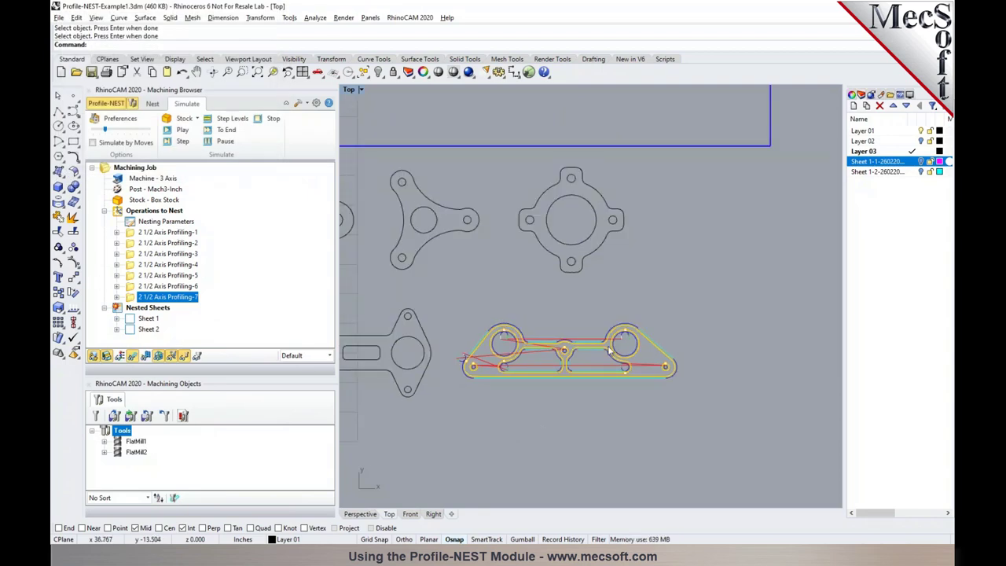
{"action": "scroll", "coordinate": [611, 352], "scroll_direction": "down", "scroll_amount": 3}
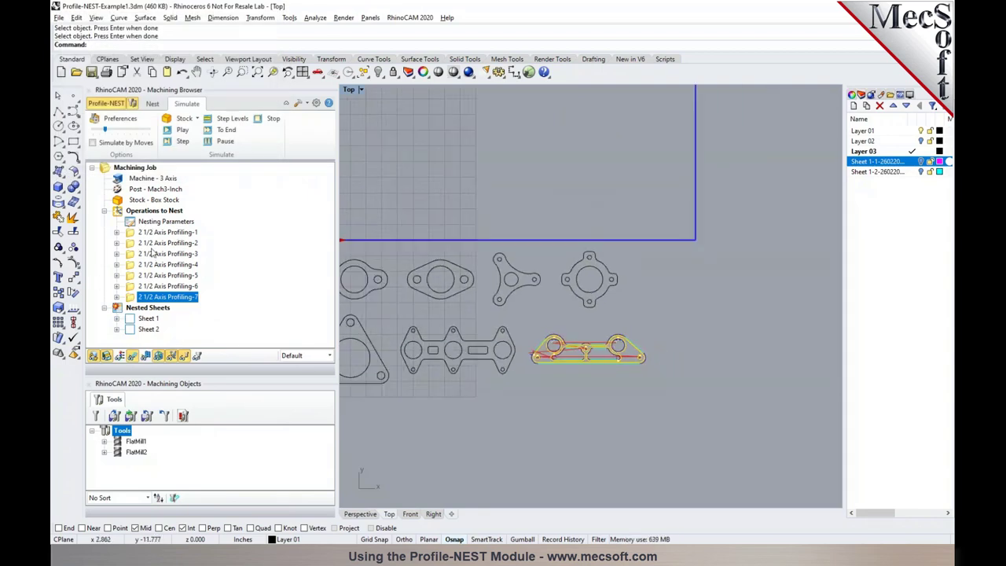
Step: Execute the nest again for Nested Sheets
{"action": "left_click", "coordinate": [116, 308]}
{"action": "right_click", "coordinate": [117, 310]}
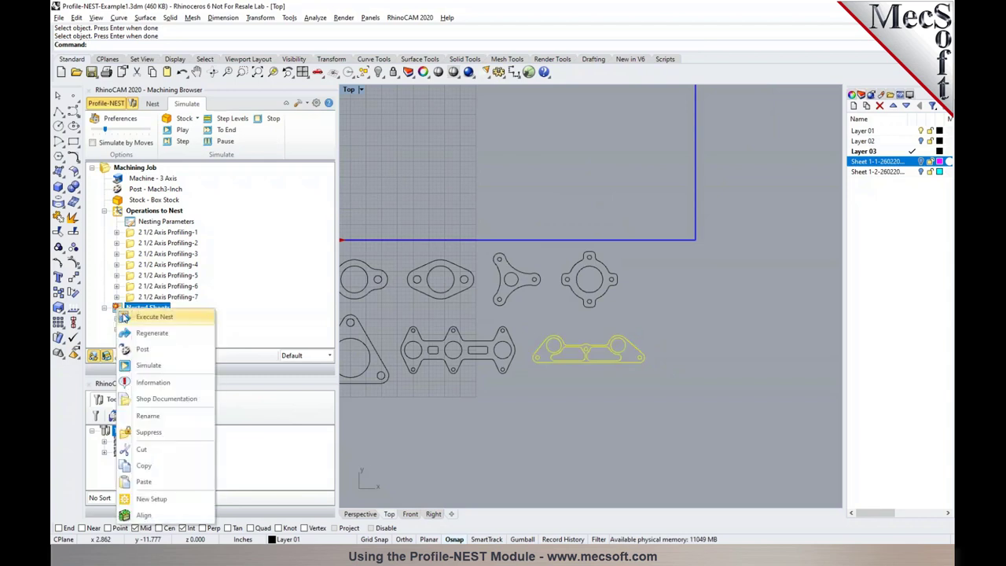
{"action": "left_click", "coordinate": [126, 316]}
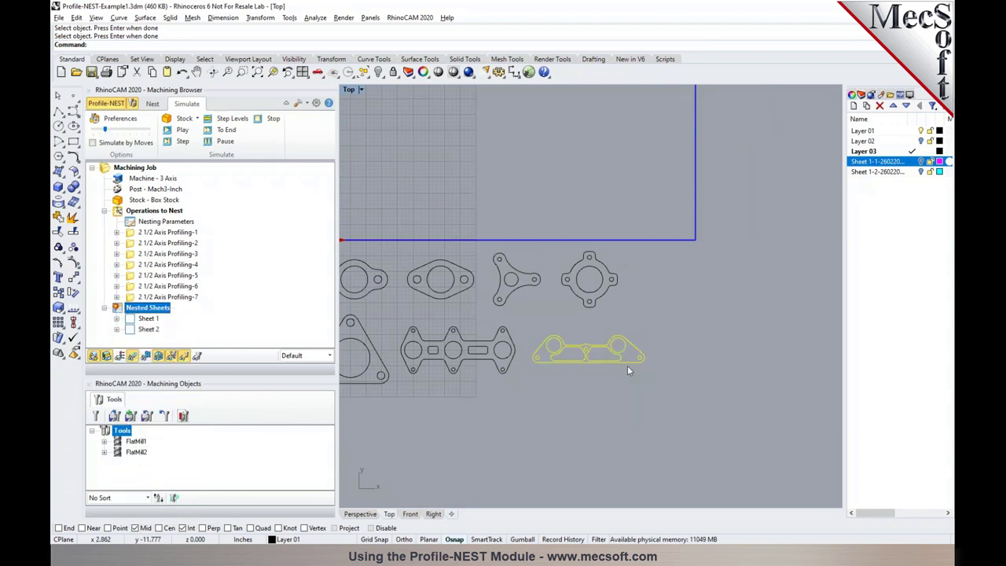
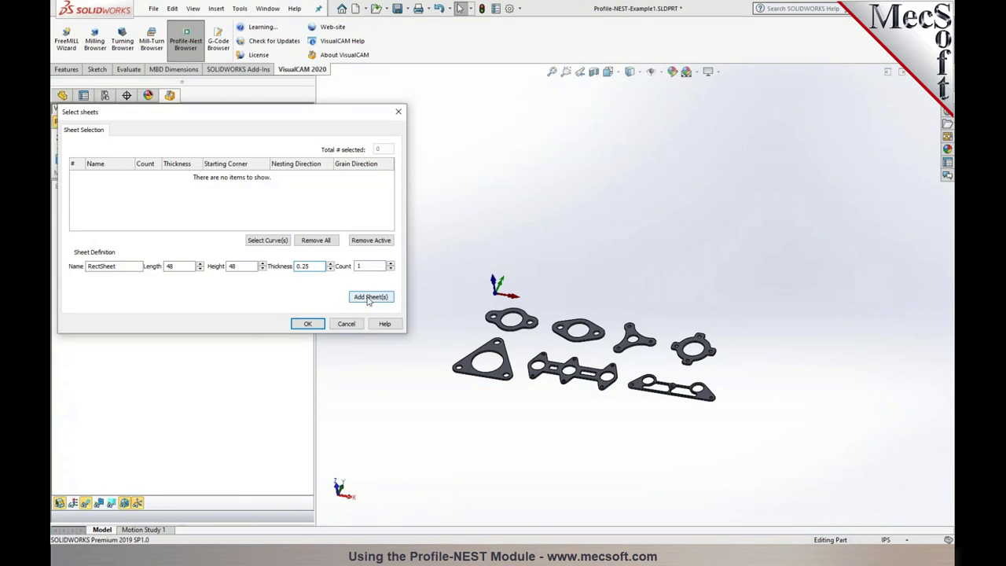
Step: In VisualCAM for SOLIDWORKS, add one RectSheet with length 48, height 48 and thickness 0.25 as the nesting sheet
{"action": "left_click", "coordinate": [367, 298]}
{"action": "left_click", "coordinate": [307, 325]}
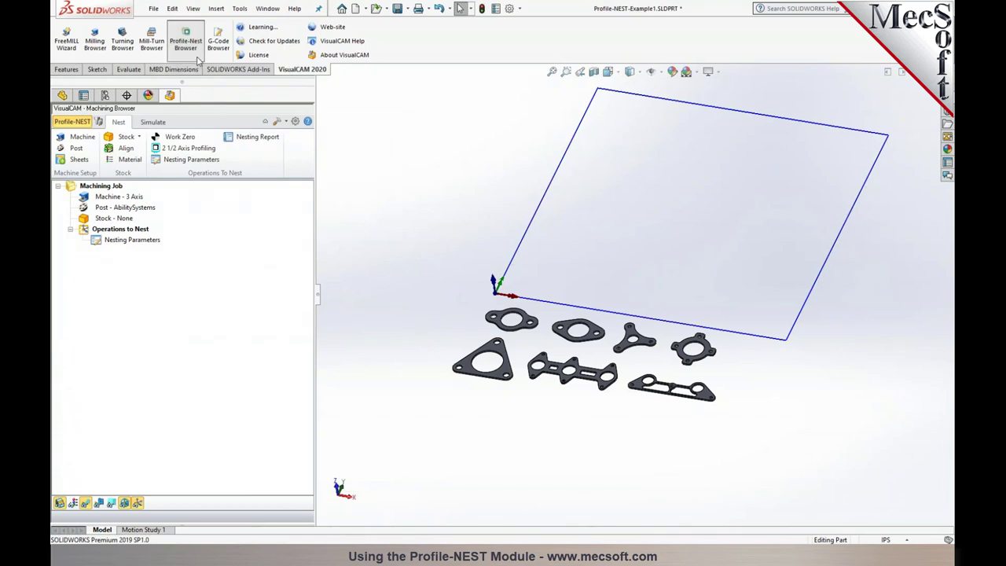
Step: Choose AbilitySystems as the current post processor
{"action": "left_click", "coordinate": [76, 148]}
{"action": "left_click", "coordinate": [212, 159]}
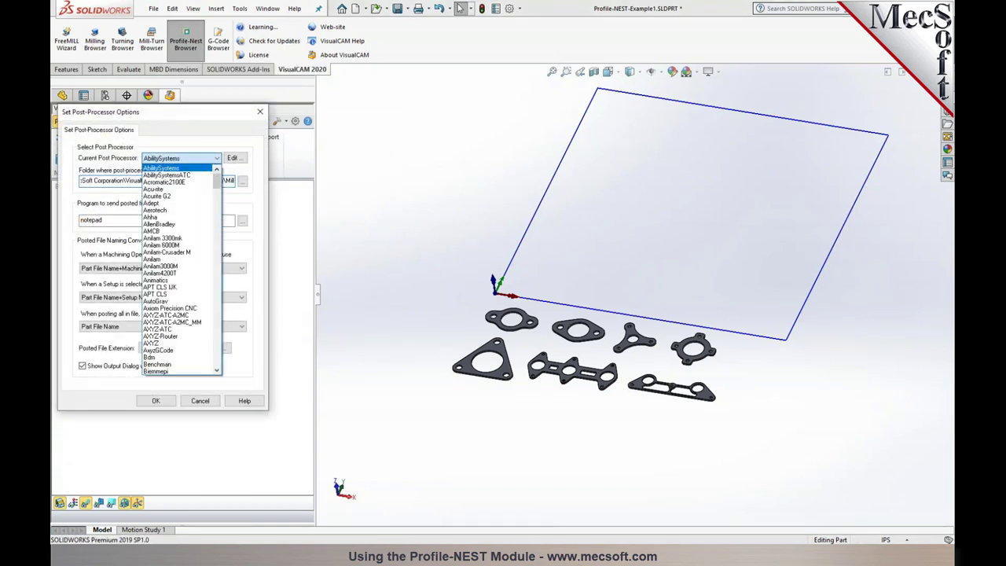
{"action": "mouse_move", "coordinate": [217, 183]}
{"action": "left_mouse_down"}
{"action": "mouse_move", "coordinate": [217, 202]}
{"action": "mouse_move", "coordinate": [217, 177]}
{"action": "left_mouse_up"}
{"action": "left_click", "coordinate": [180, 168]}
{"action": "left_click", "coordinate": [155, 401]}
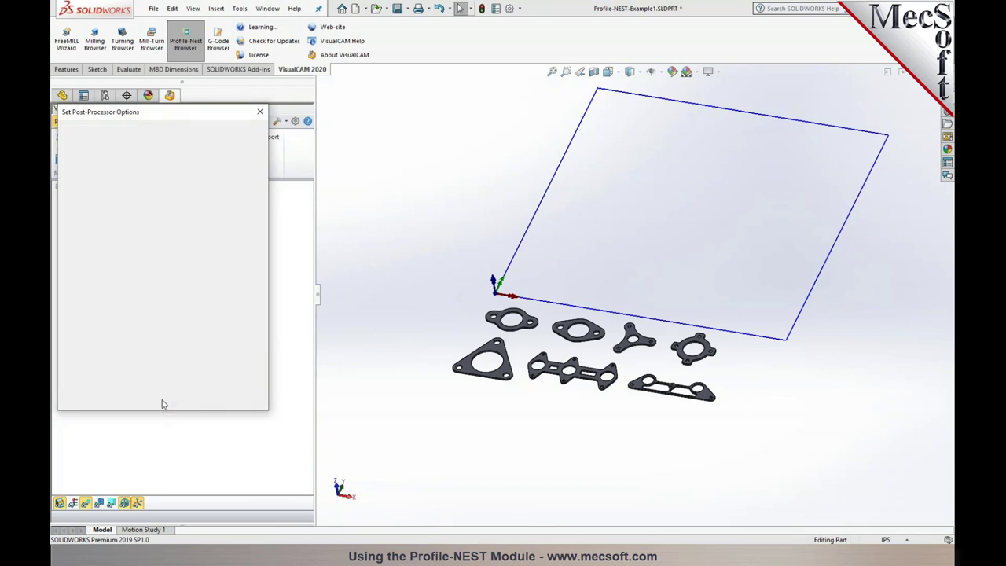
Step: Create a 48 x 48 x 0.25 box stock with its top front-left corner located at 0, 0, 0
{"action": "left_click", "coordinate": [138, 138]}
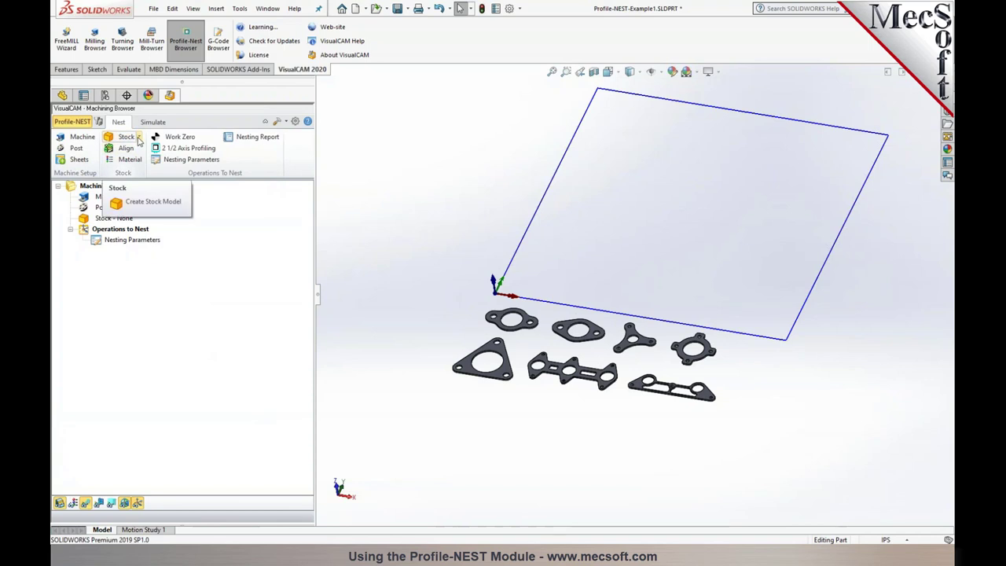
{"action": "left_click", "coordinate": [138, 139]}
{"action": "left_click", "coordinate": [141, 152]}
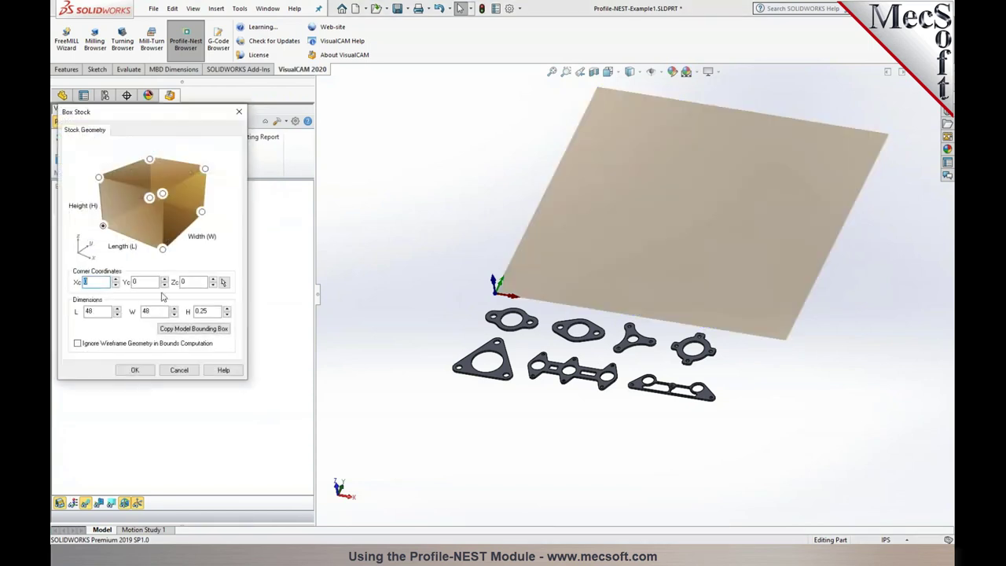
{"action": "left_click", "coordinate": [98, 177]}
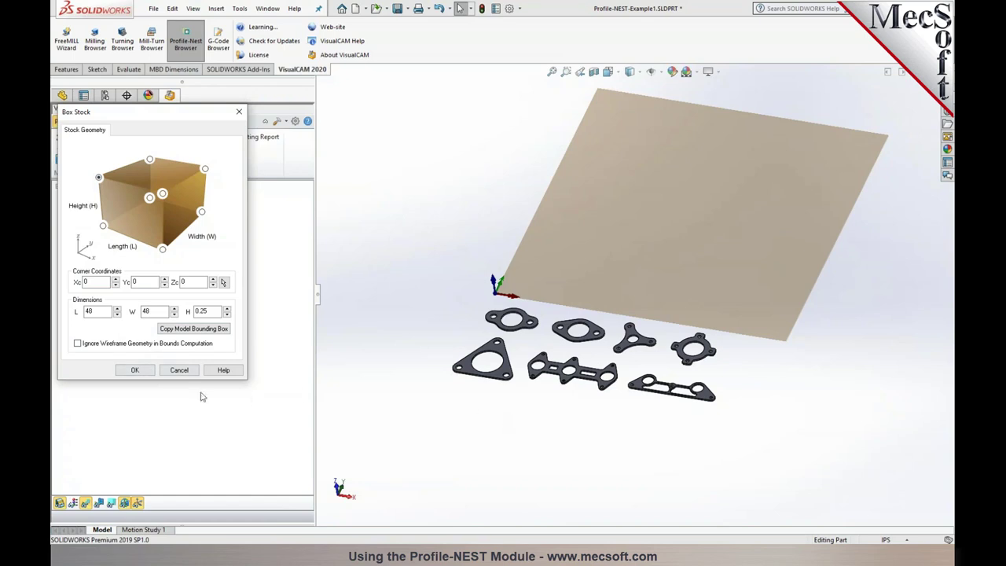
{"action": "left_click", "coordinate": [135, 370]}
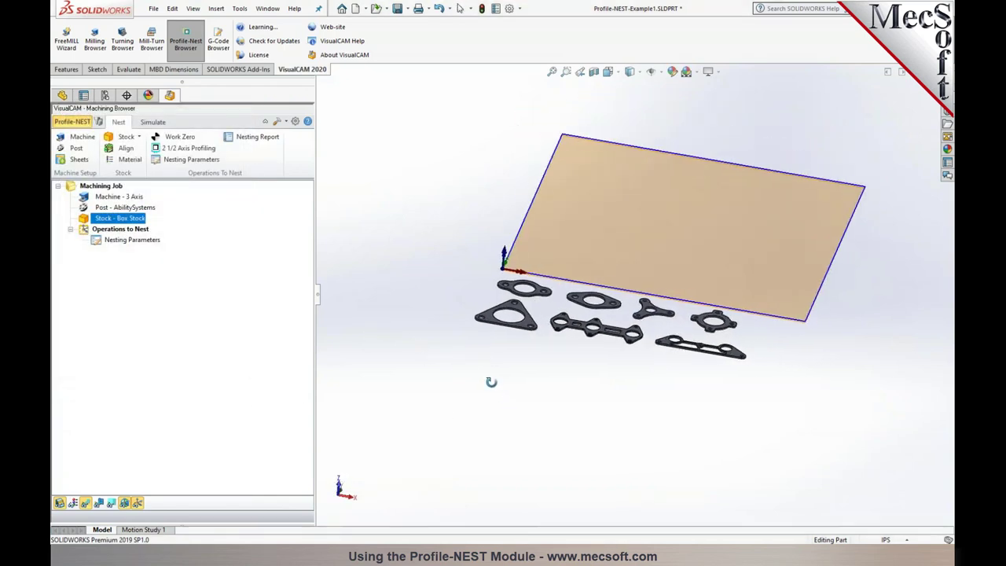
Step: Start a 2 1/2 Axis Profiling operation and select the triangular gasket's top face as its flat area region
{"action": "middle_click_drag", "start_coordinate": [738, 293], "coordinate": [678, 299]}
{"action": "left_click", "coordinate": [186, 152]}
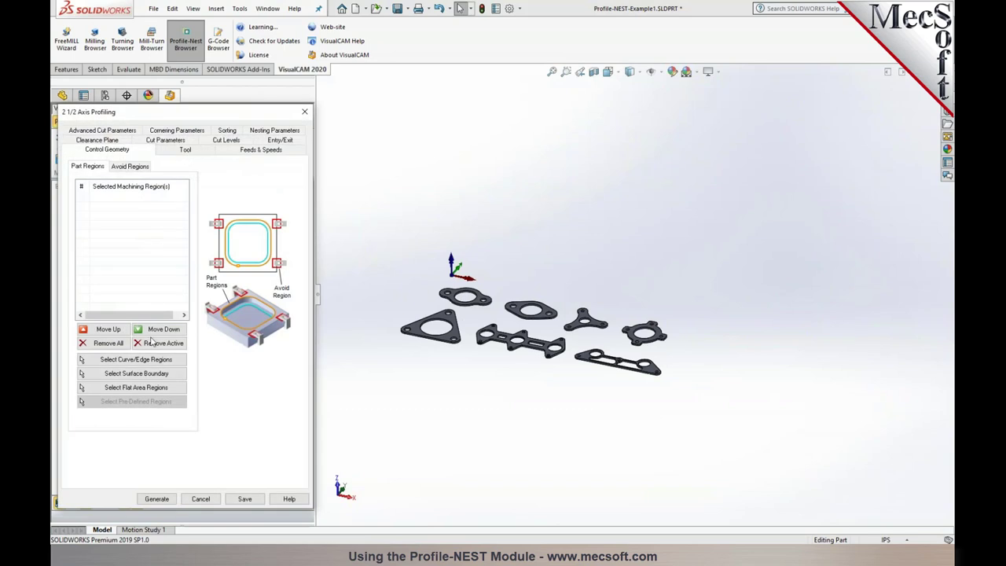
{"action": "left_click", "coordinate": [143, 388]}
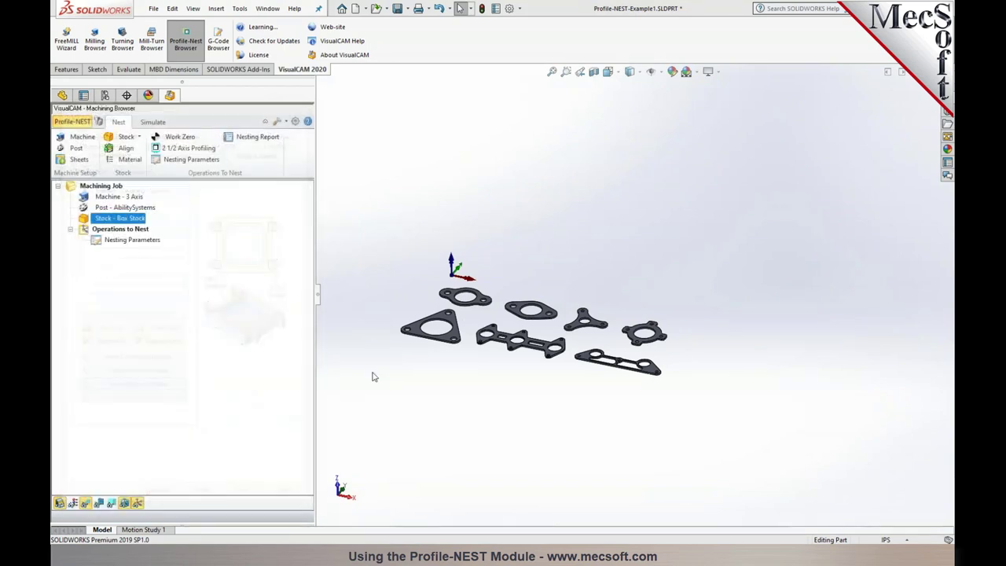
{"action": "left_click", "coordinate": [441, 315]}
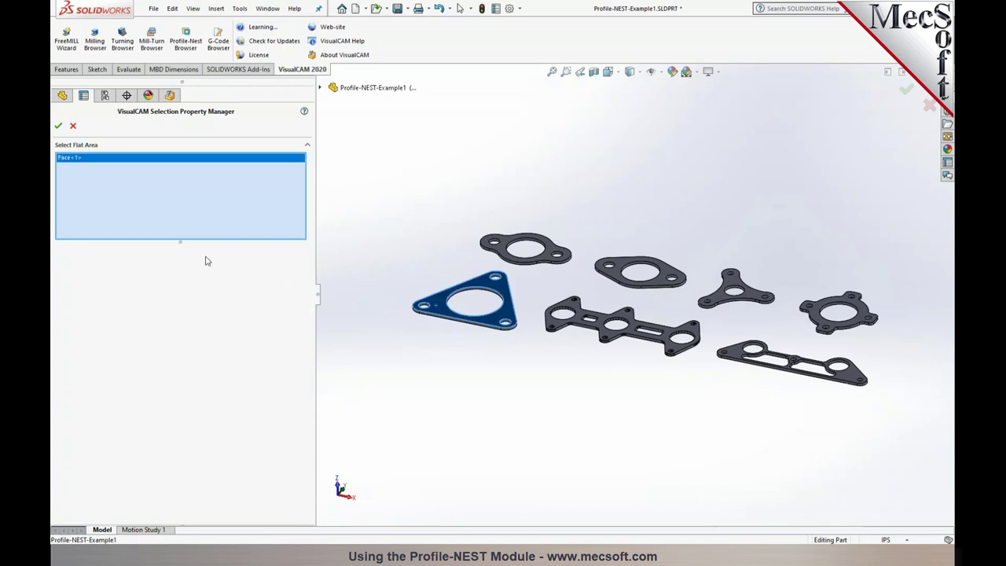
{"action": "left_click", "coordinate": [58, 127]}
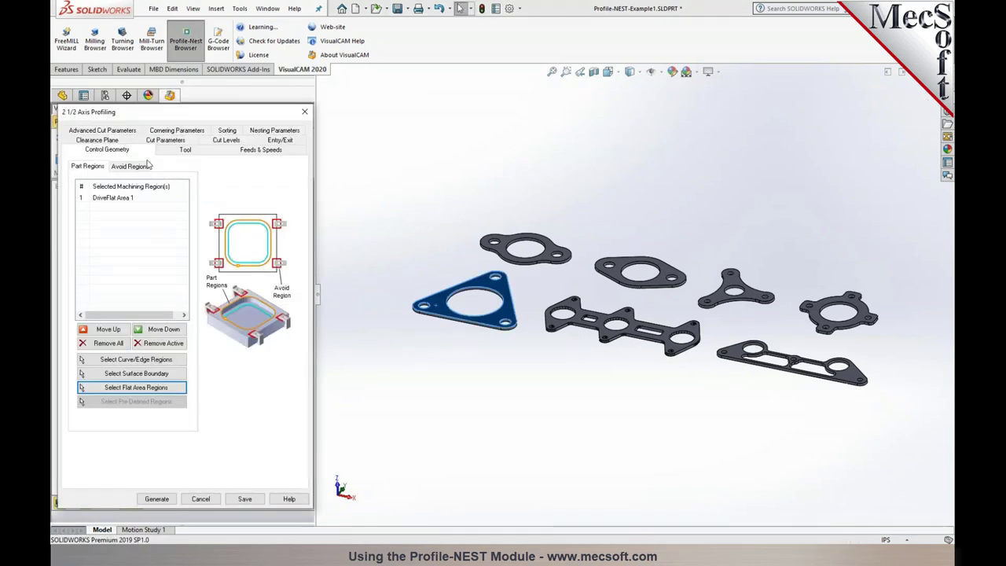
Step: Create the 0.5 diameter carbide FlatMill1 with feeds and speeds loaded from the table for ALUMINUM - 2024, and select it for the operation
{"action": "left_click", "coordinate": [178, 157]}
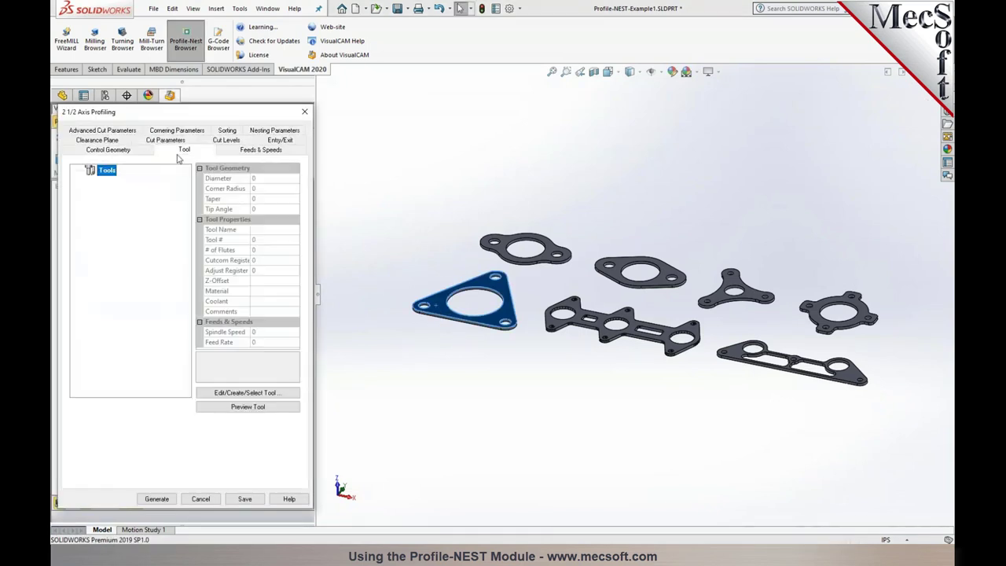
{"action": "left_click", "coordinate": [210, 393]}
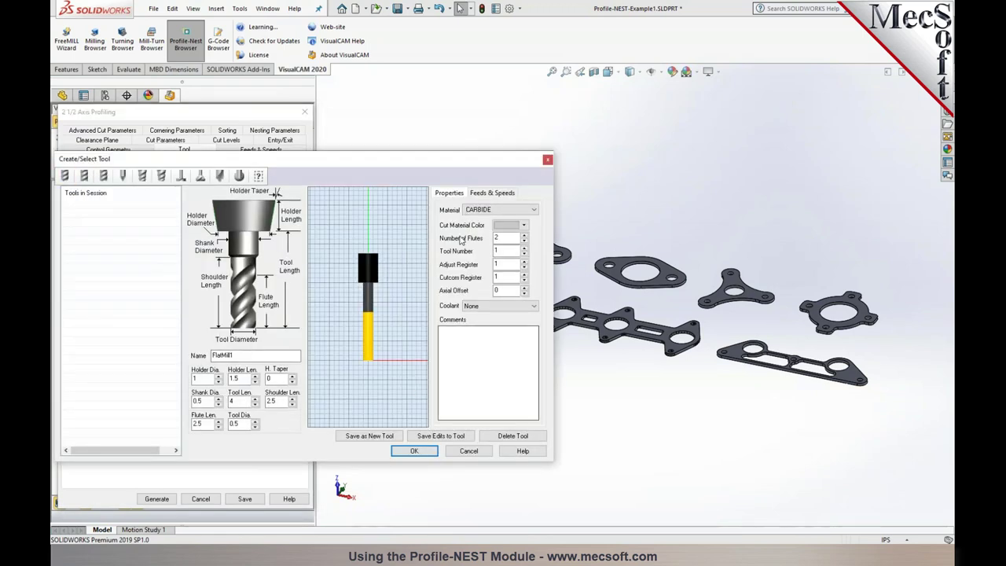
{"action": "left_click", "coordinate": [492, 192]}
{"action": "left_click", "coordinate": [485, 417]}
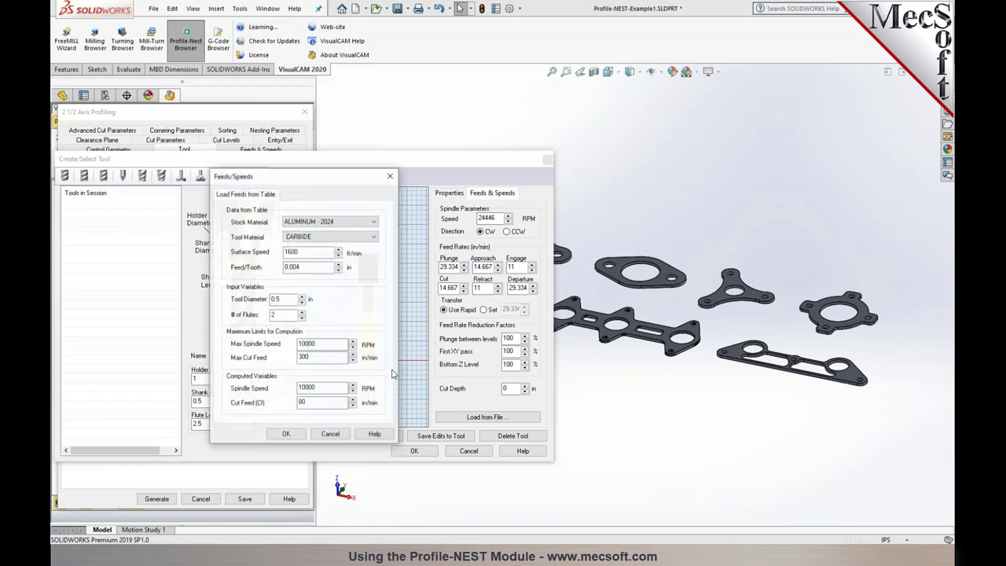
{"action": "left_click", "coordinate": [286, 434]}
{"action": "left_click", "coordinate": [367, 435]}
{"action": "left_click", "coordinate": [412, 451]}
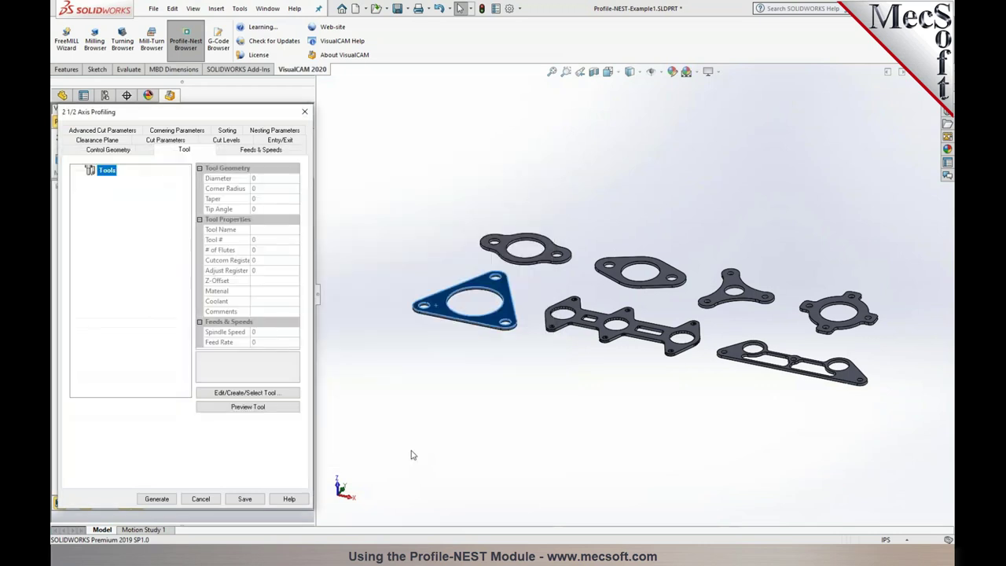
{"action": "left_click", "coordinate": [114, 181]}
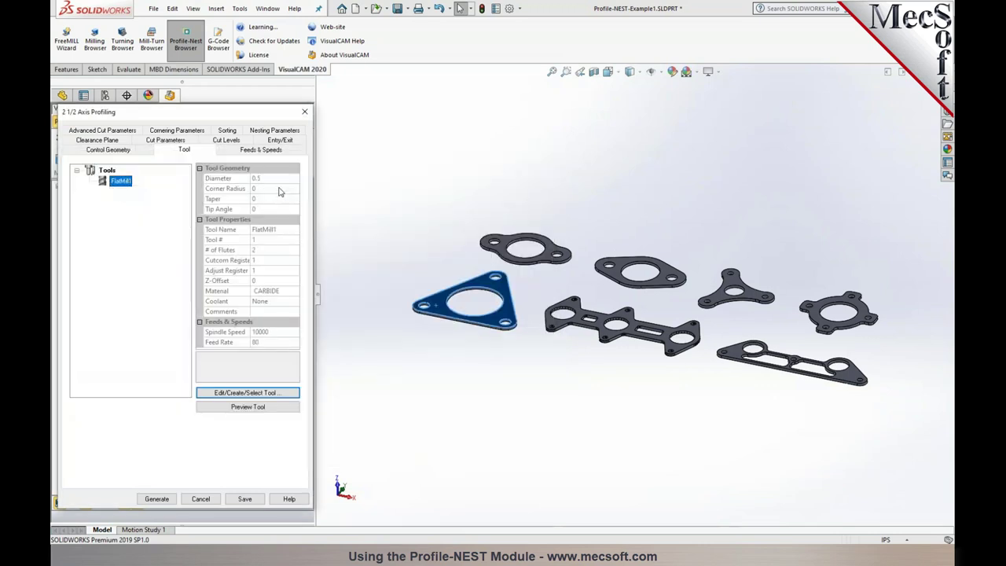
{"action": "left_click", "coordinate": [282, 151]}
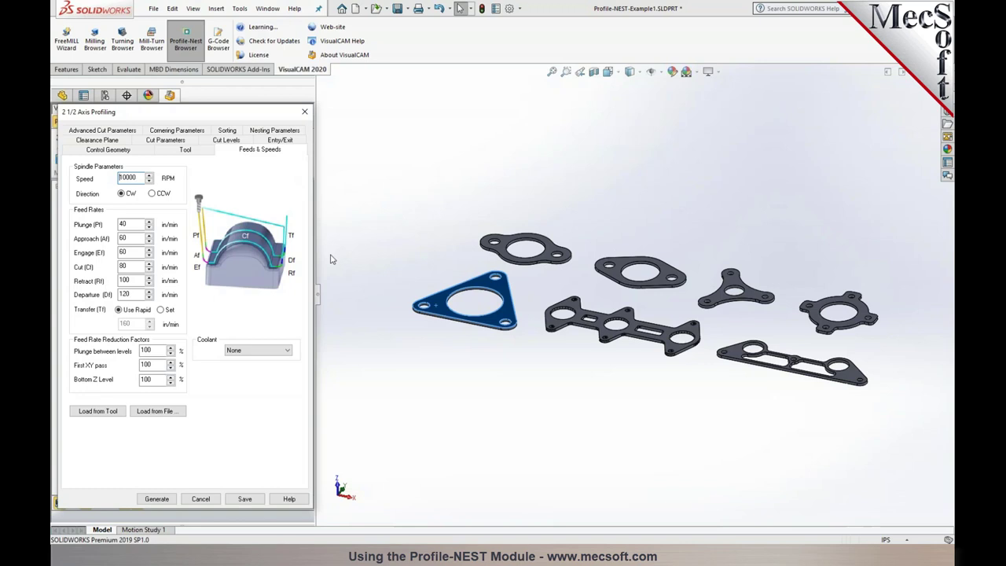
Step: Set the cut parameters to Climb (Down Cut), Outside for closed curves, and Alternate using Nesting
{"action": "left_click", "coordinate": [150, 140]}
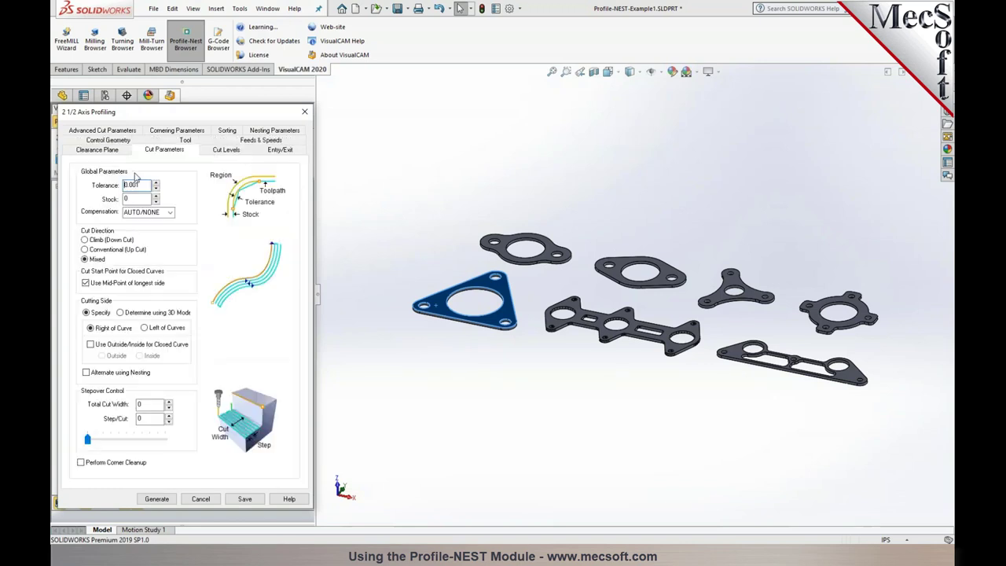
{"action": "left_click", "coordinate": [96, 239]}
{"action": "left_click", "coordinate": [92, 345]}
{"action": "left_click", "coordinate": [105, 373]}
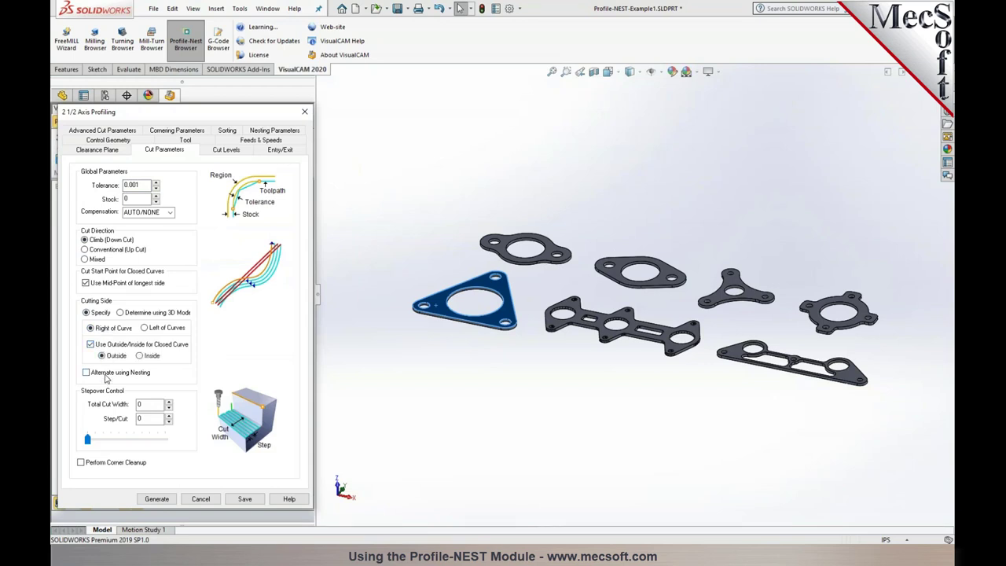
Step: Set the total cut depth to 0.25 by picking two points across the triangular gasket's thickness
{"action": "left_click", "coordinate": [225, 149]}
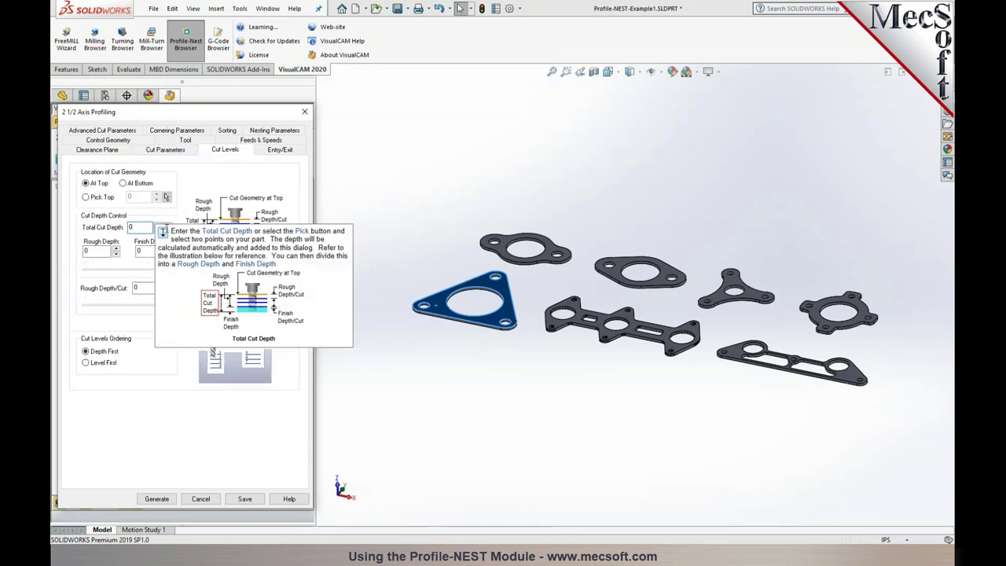
{"action": "scroll", "coordinate": [363, 292], "scroll_direction": "down", "scroll_amount": 8}
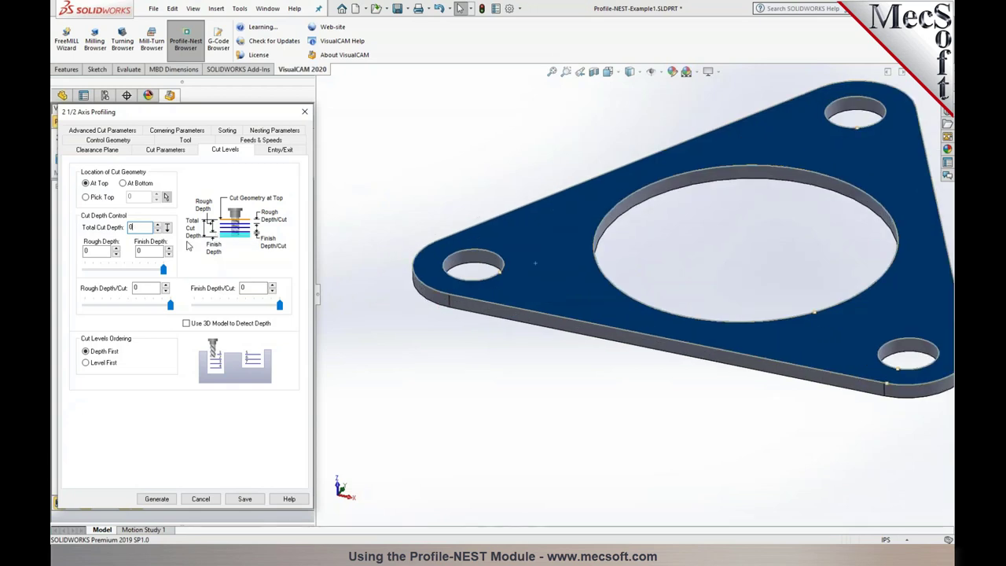
{"action": "key", "text": "Return"}
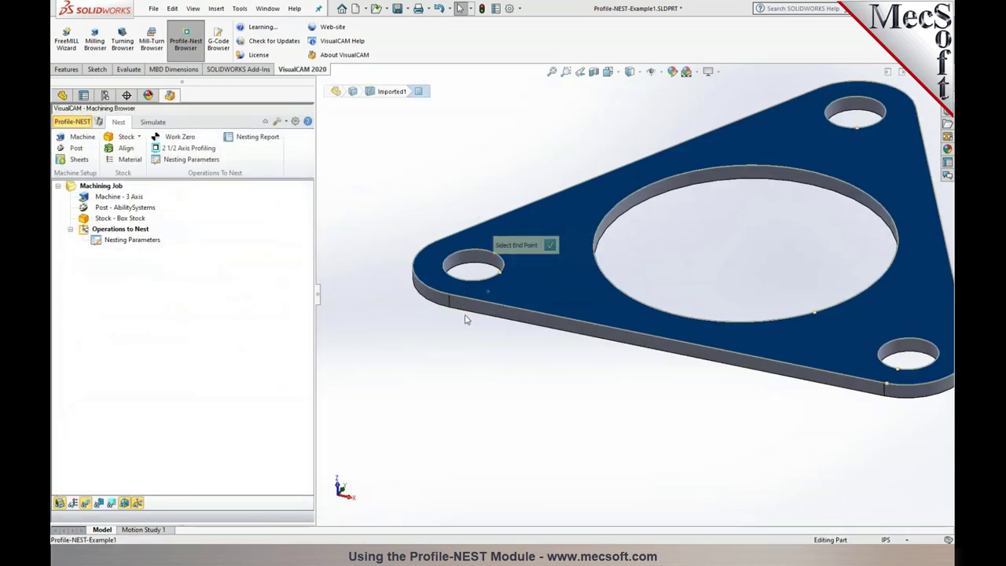
{"action": "left_click", "coordinate": [467, 312]}
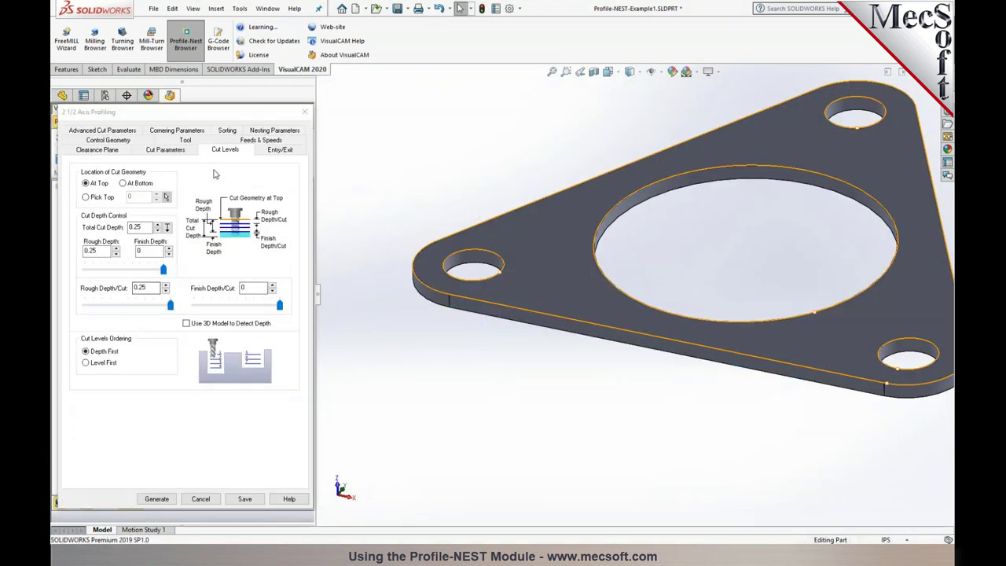
Step: Set the triangular gasket's nesting count to 10 and generate its profiling toolpath
{"action": "left_click", "coordinate": [275, 151]}
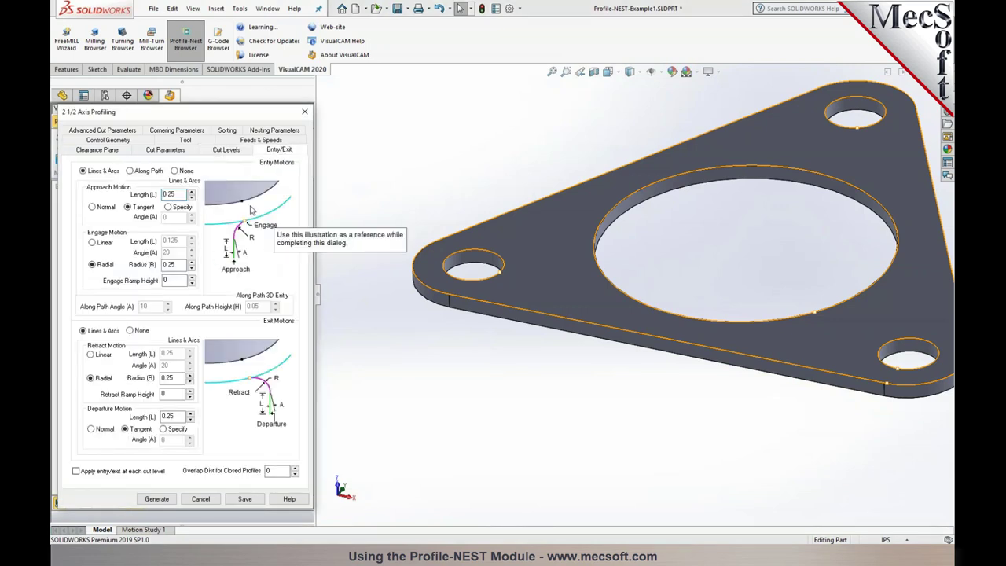
{"action": "left_click", "coordinate": [253, 132]}
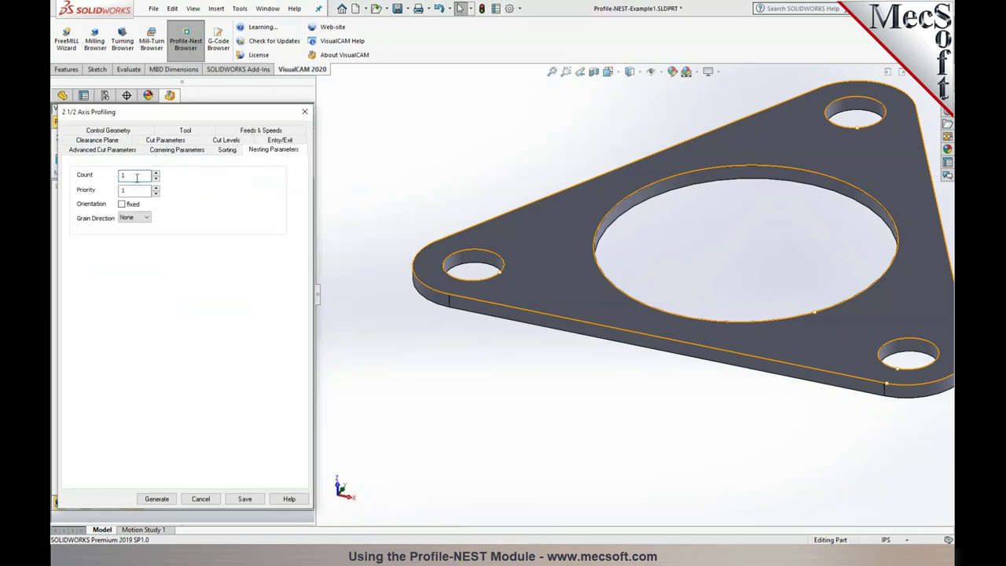
{"action": "mouse_move", "coordinate": [134, 180]}
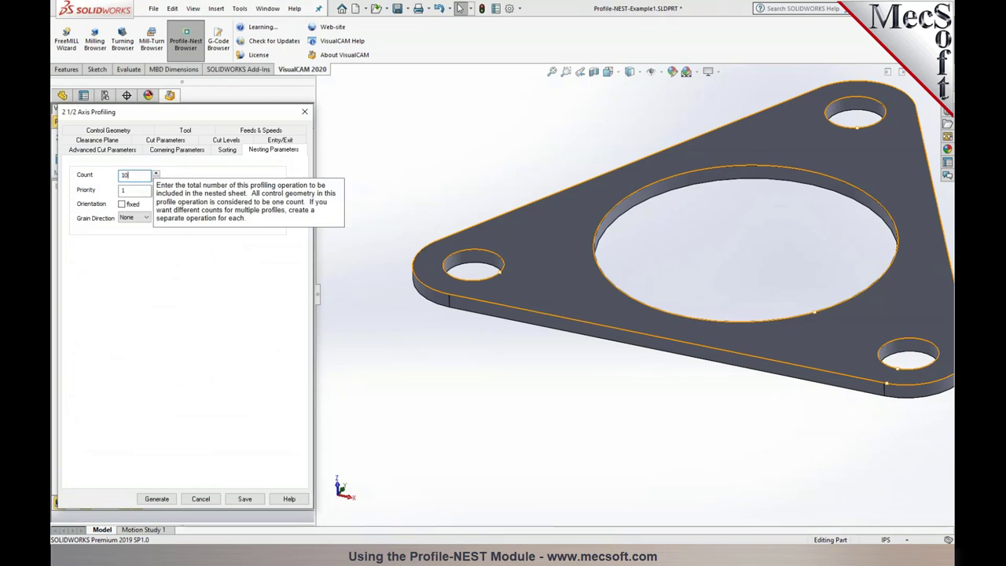
{"action": "left_click", "coordinate": [157, 499]}
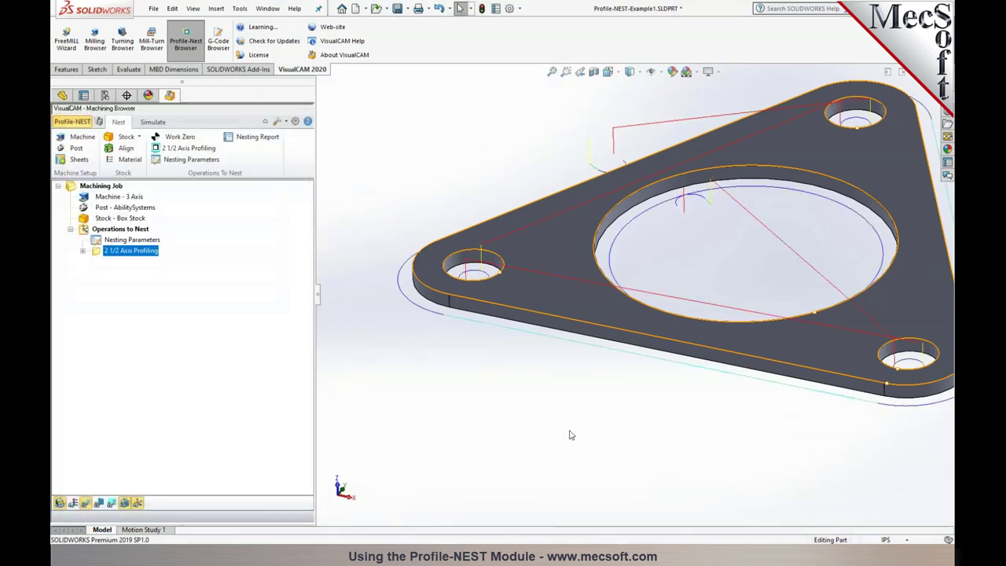
Step: Duplicate the profiling operation, replace its region with the top face of the two-hole gasket with rounded ends behind the triangular one, and generate the toolpath
{"action": "key", "text": "f"}
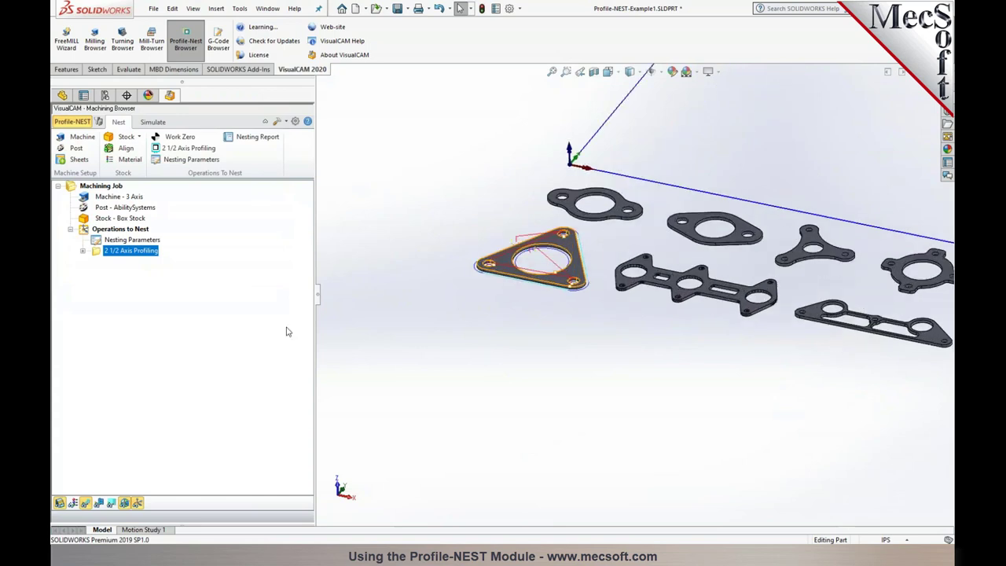
{"action": "key", "text": "ctrl+v"}
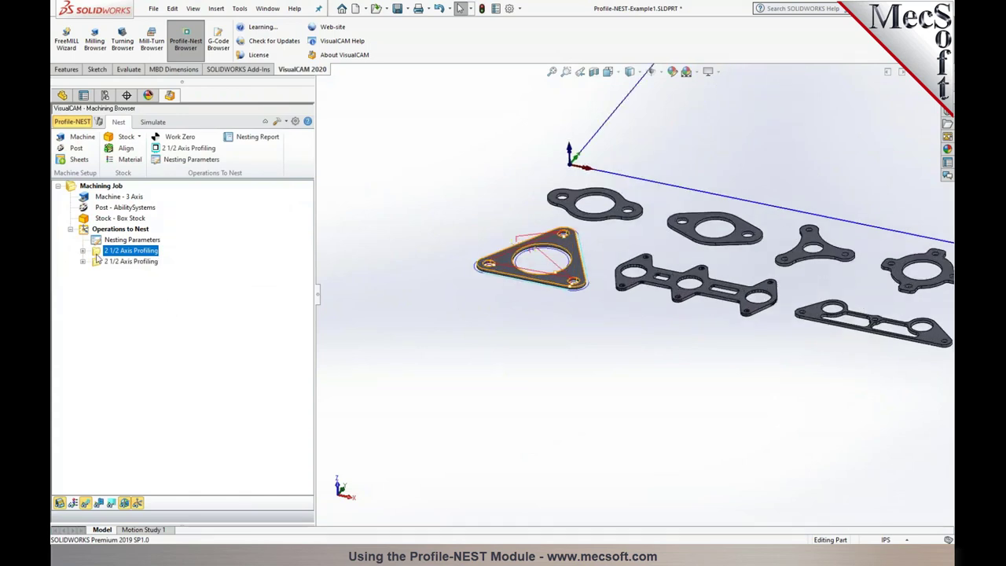
{"action": "double_click", "coordinate": [125, 260]}
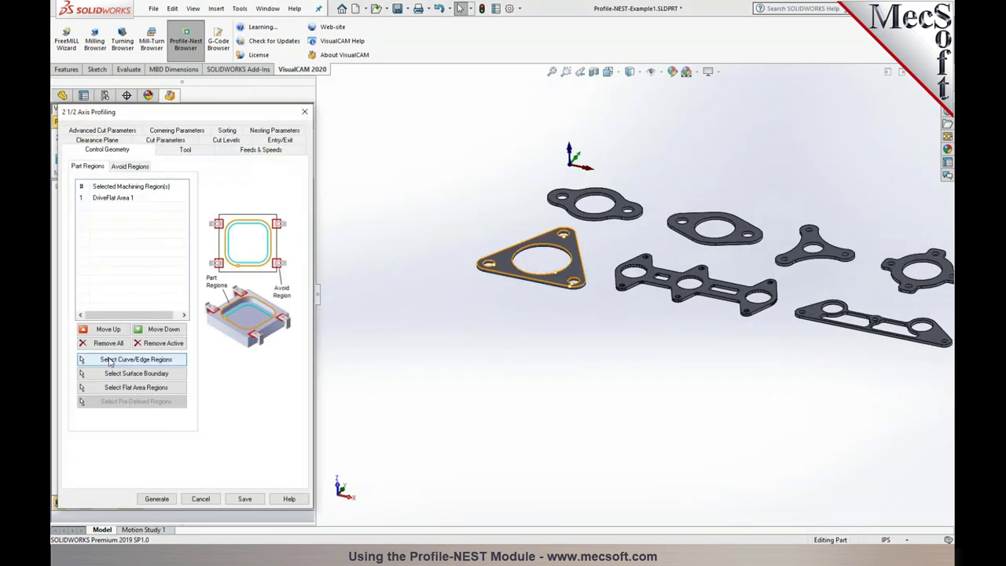
{"action": "left_click", "coordinate": [108, 343]}
{"action": "left_click", "coordinate": [136, 387]}
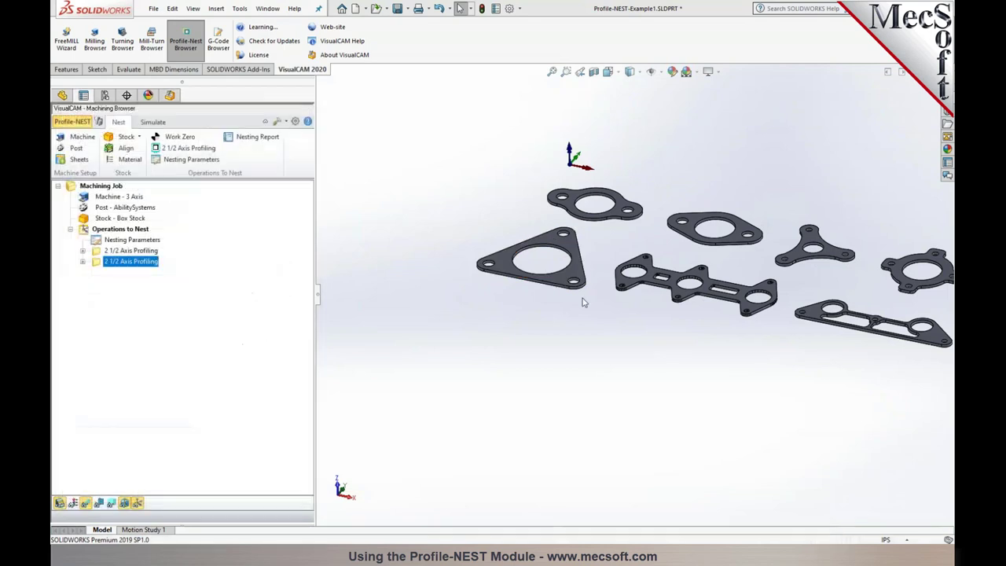
{"action": "scroll", "coordinate": [626, 279], "scroll_direction": "down", "scroll_amount": 6}
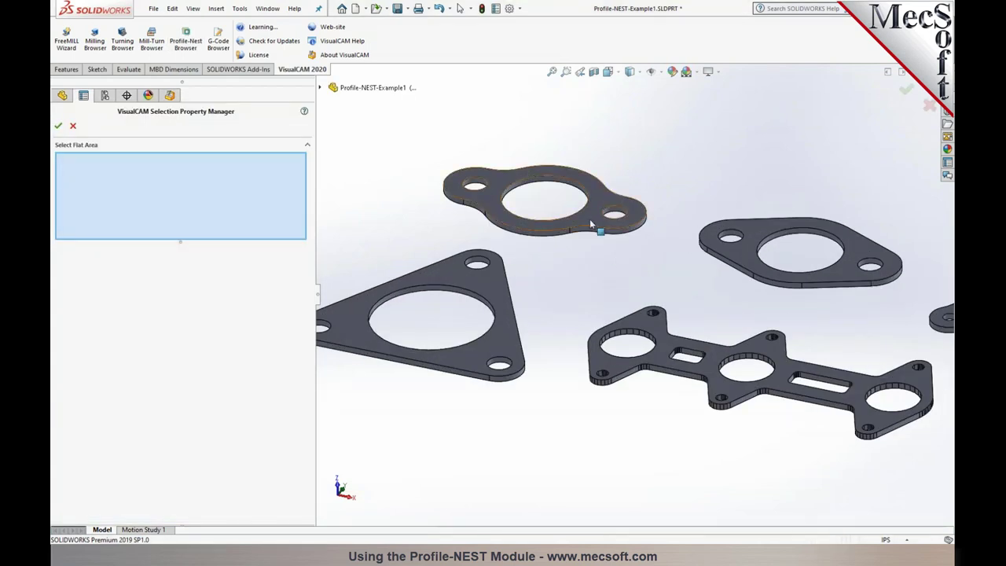
{"action": "left_click", "coordinate": [586, 218]}
{"action": "left_click", "coordinate": [58, 126]}
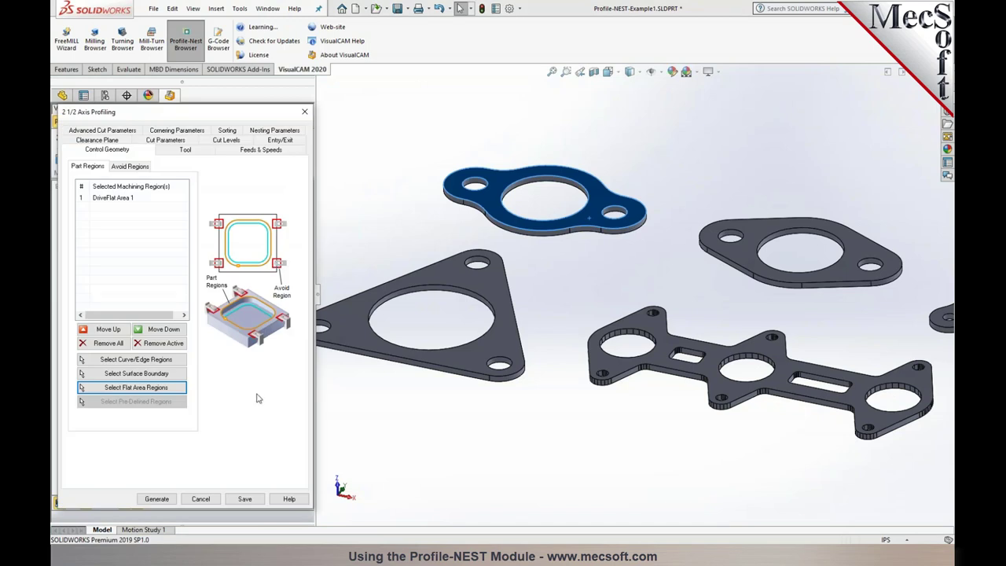
{"action": "left_click", "coordinate": [156, 499]}
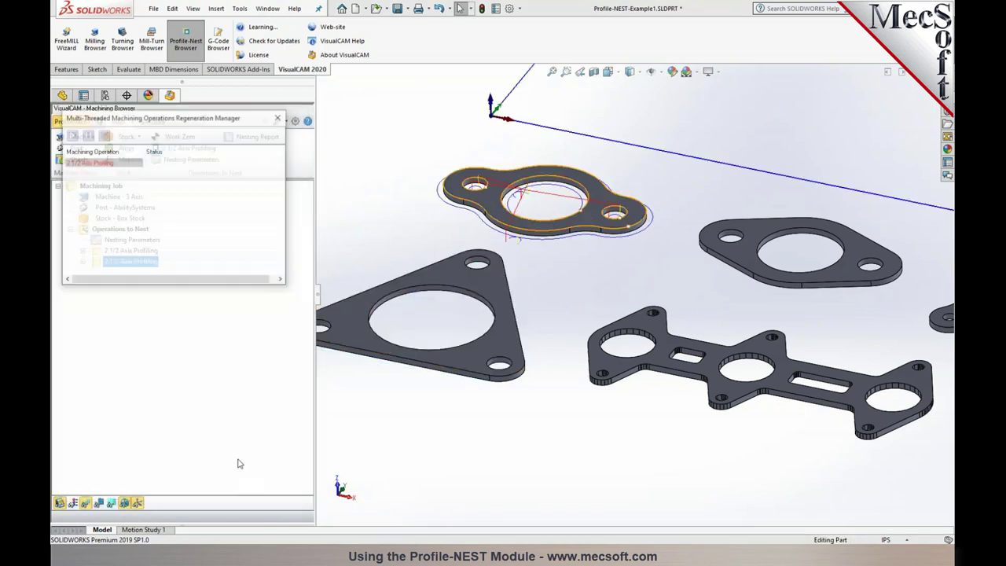
Step: Replace the third profiling operation's region with the diamond-shaped gasket's top face and generate the toolpath
{"action": "double_click", "coordinate": [118, 272]}
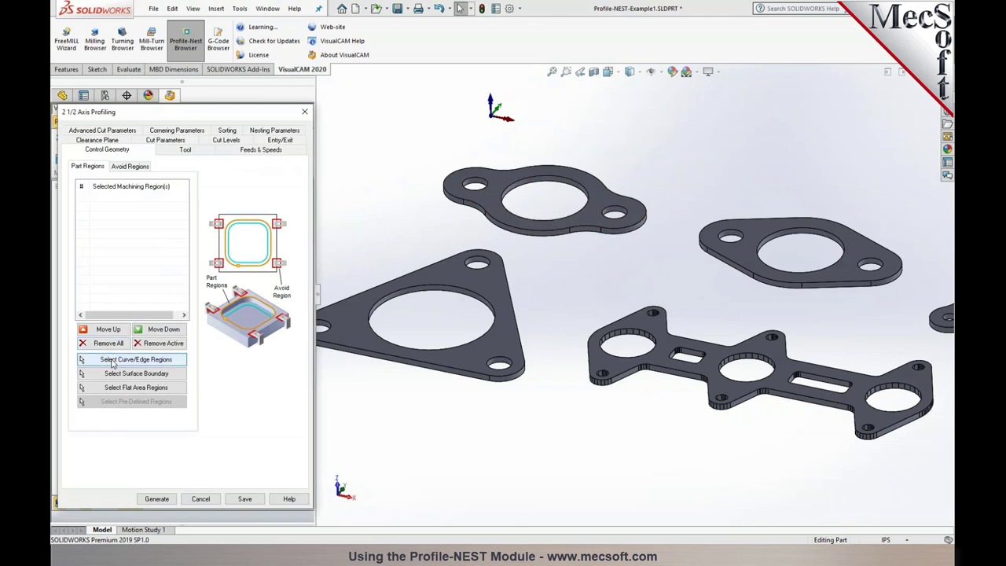
{"action": "left_click", "coordinate": [119, 387]}
{"action": "left_click", "coordinate": [739, 245]}
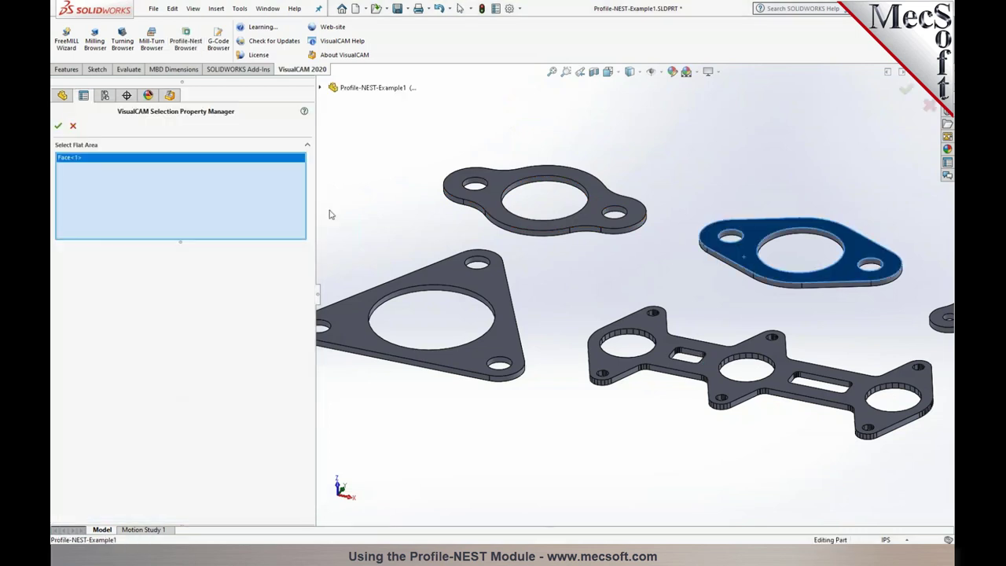
{"action": "left_click", "coordinate": [58, 126]}
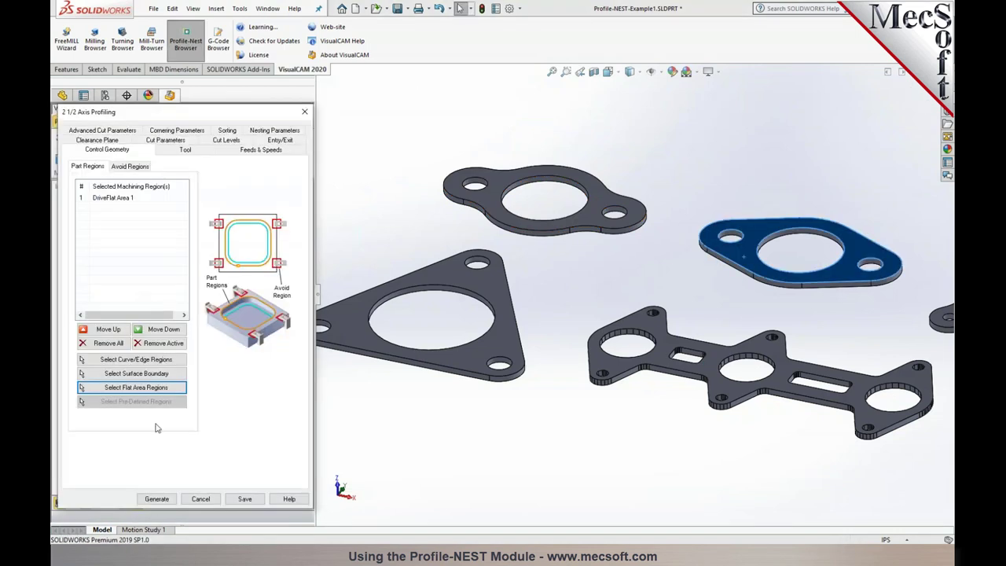
{"action": "left_click", "coordinate": [157, 498]}
Step: Duplicate the diamond gasket's profiling operation, reassign the copy to the three-armed gasket's top face, and generate the toolpath
{"action": "scroll", "coordinate": [880, 395], "scroll_direction": "down", "scroll_amount": 2}
{"action": "scroll", "coordinate": [668, 381], "scroll_direction": "up", "scroll_amount": 2}
{"action": "scroll", "coordinate": [617, 205], "scroll_direction": "down", "scroll_amount": 3}
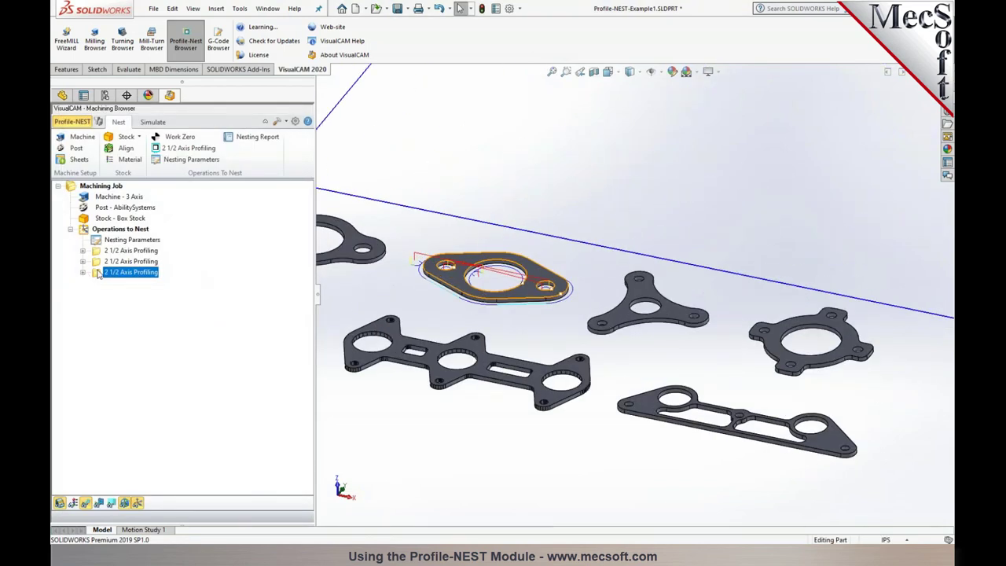
{"action": "left_click_drag", "start_coordinate": [100, 275], "coordinate": [101, 285], "text": "ctrl"}
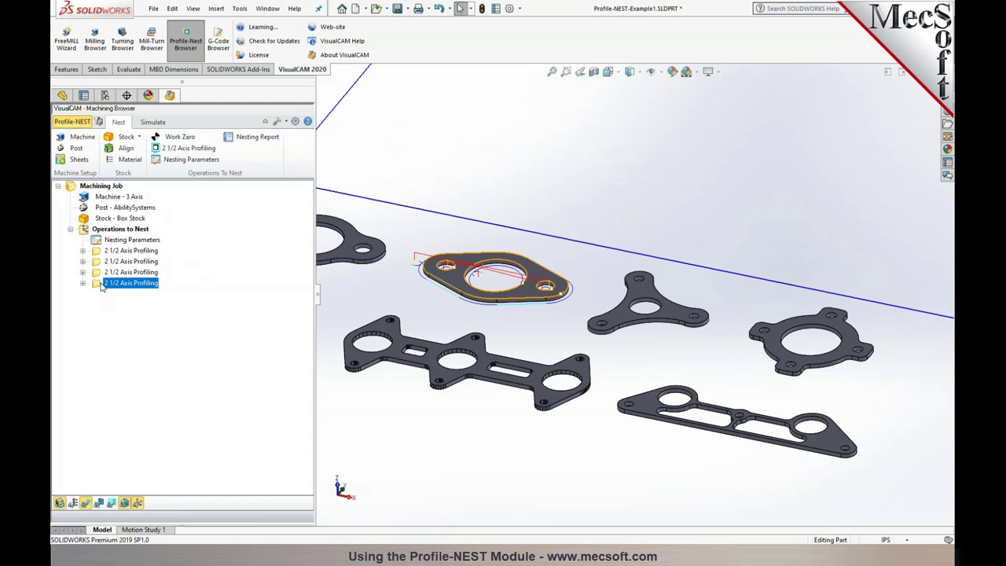
{"action": "double_click", "coordinate": [101, 287]}
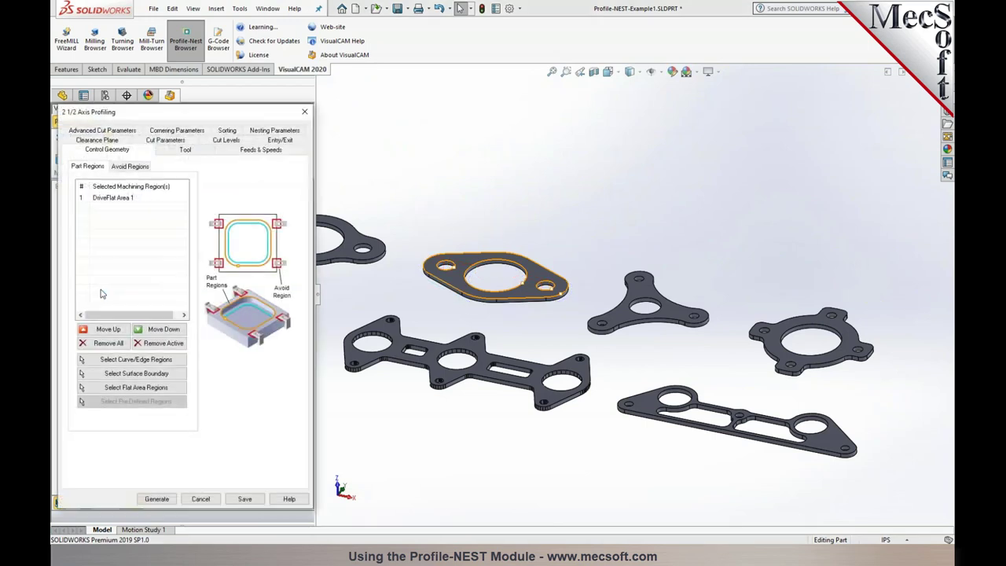
{"action": "left_click", "coordinate": [156, 389]}
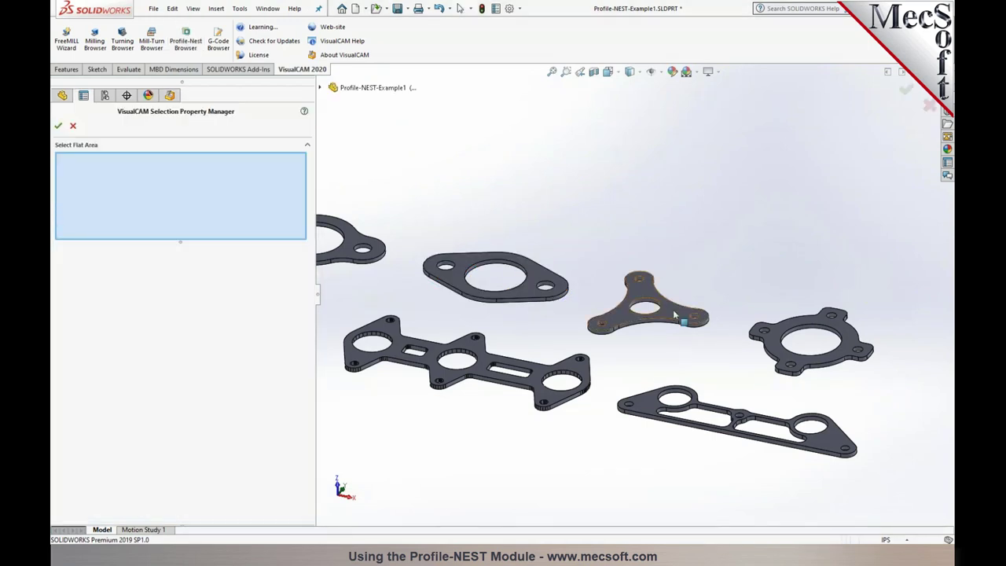
{"action": "left_click", "coordinate": [673, 326]}
{"action": "left_click", "coordinate": [57, 126]}
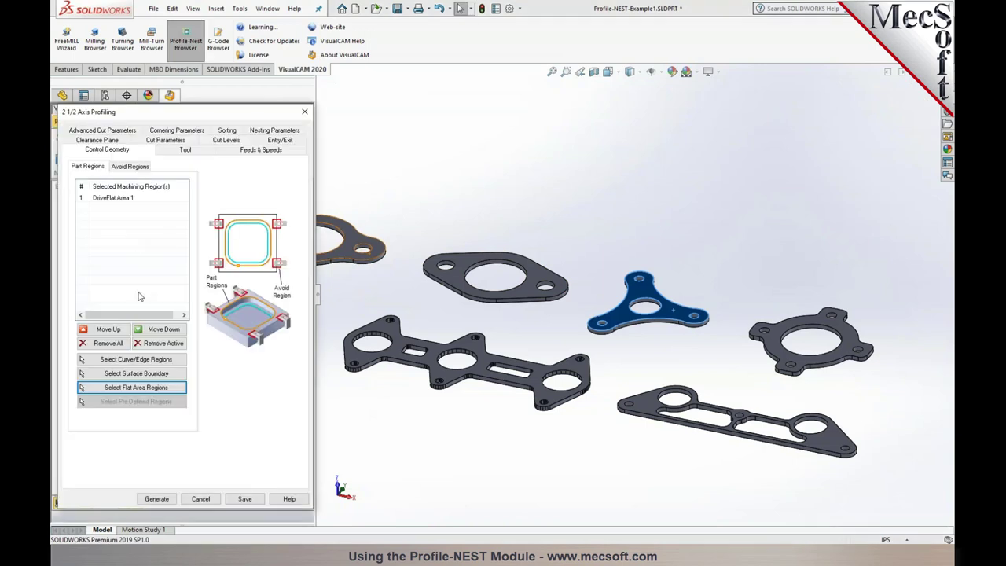
{"action": "left_click", "coordinate": [161, 499]}
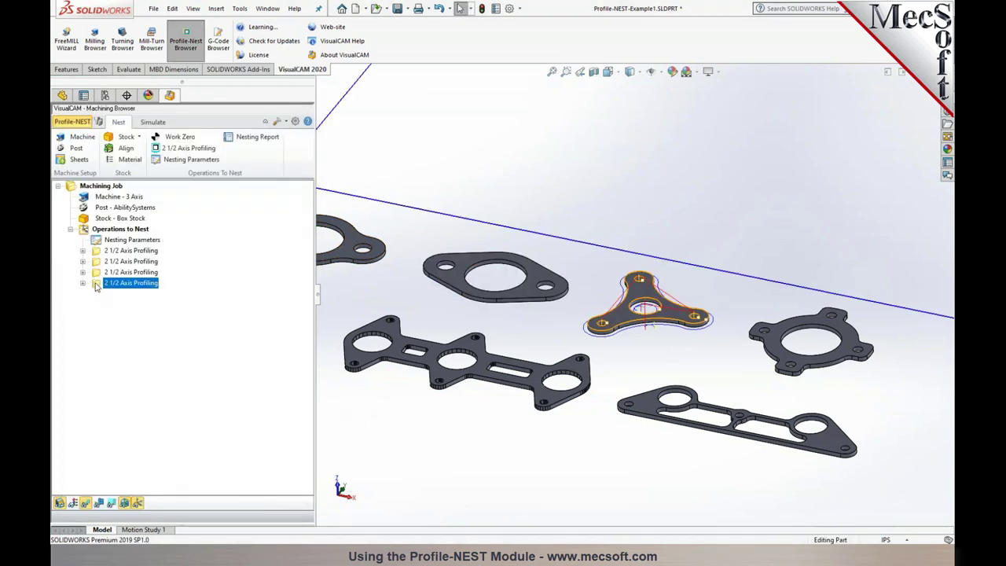
Step: Reassign the fifth profiling operation to the top face of the long gasket with three large bores and two slots, and generate the toolpath
{"action": "double_click", "coordinate": [110, 283]}
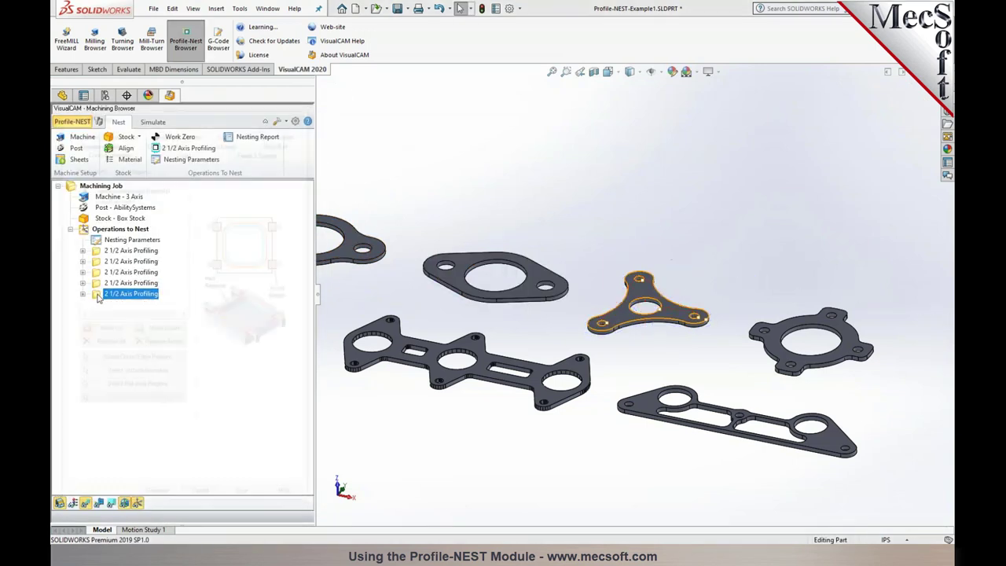
{"action": "left_click", "coordinate": [108, 342]}
{"action": "left_click", "coordinate": [136, 387]}
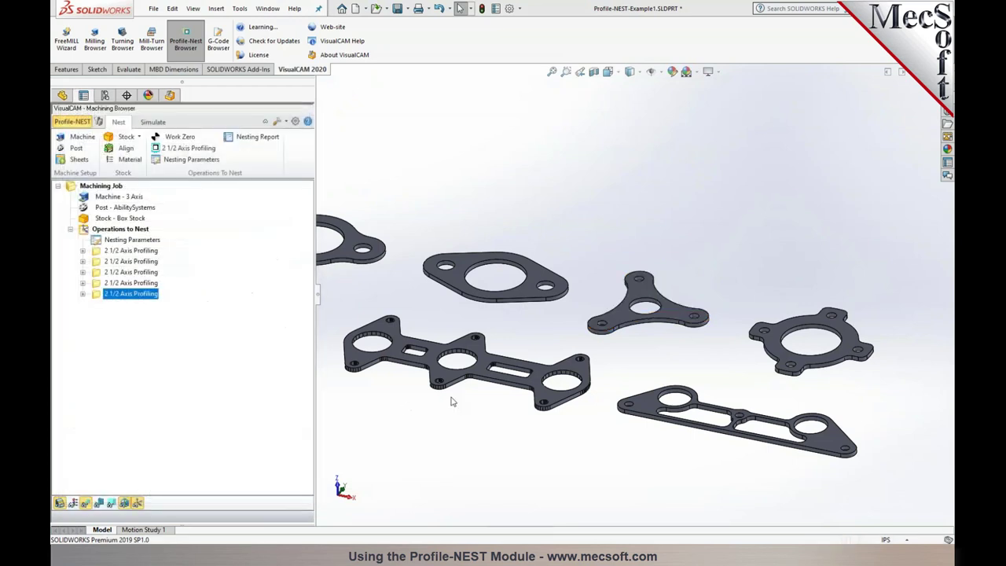
{"action": "scroll", "coordinate": [440, 349], "scroll_direction": "down", "scroll_amount": 3}
{"action": "left_click", "coordinate": [440, 349]}
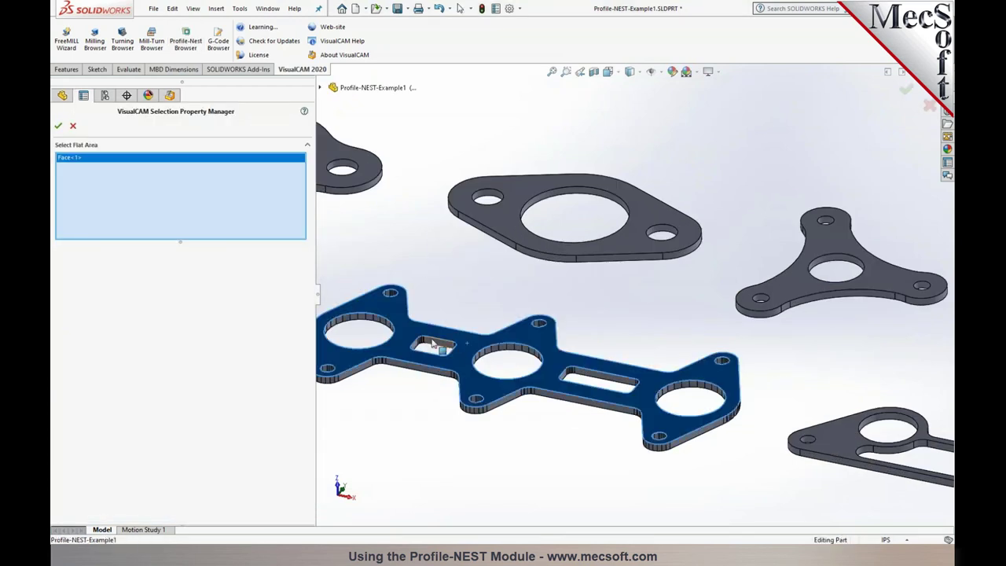
{"action": "left_click", "coordinate": [59, 126]}
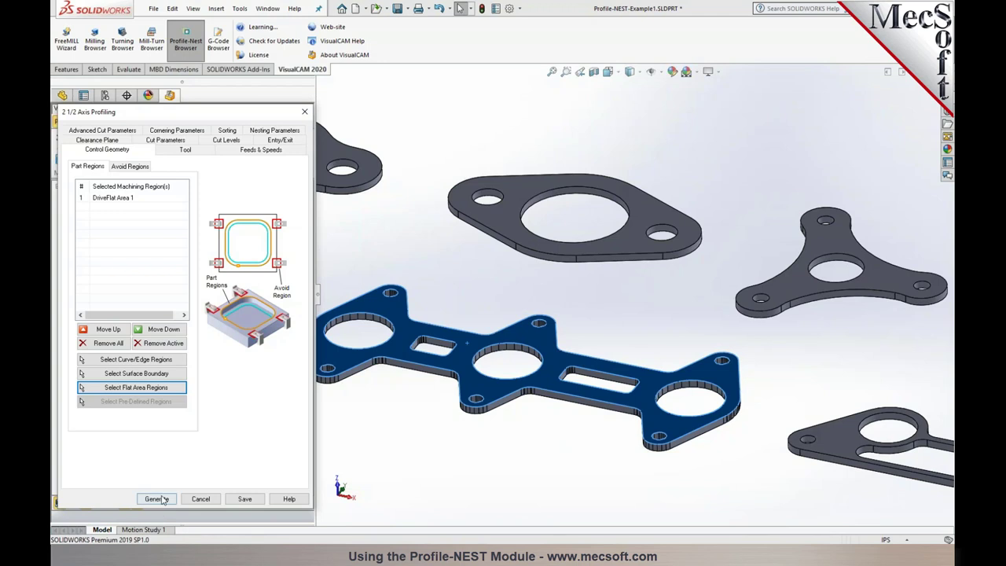
{"action": "left_click", "coordinate": [156, 499]}
Step: Reassign the sixth profiling operation to the top face of the long straight-edged gasket with two large bores, and generate the toolpath
{"action": "scroll", "coordinate": [859, 392], "scroll_direction": "down", "scroll_amount": 2}
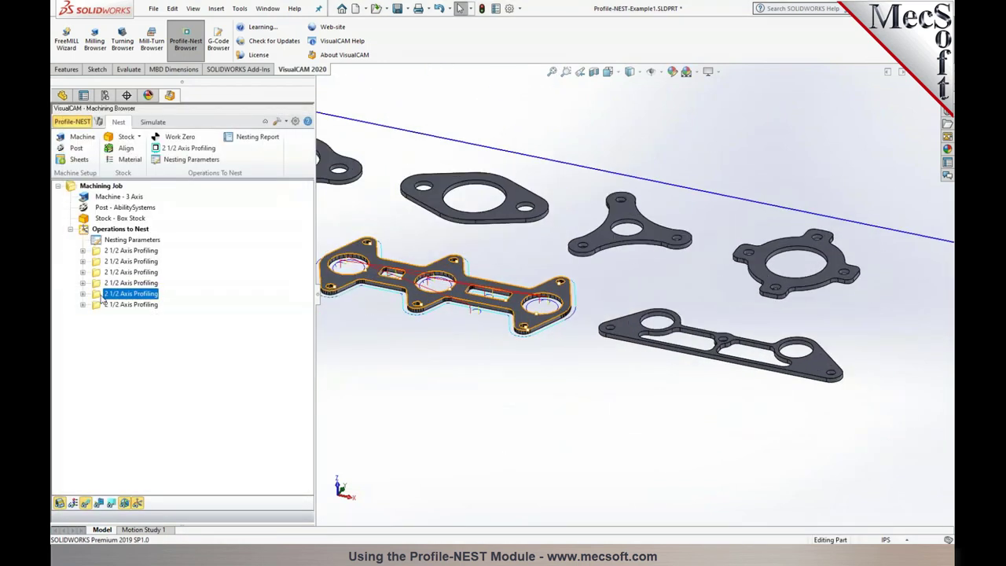
{"action": "left_click", "coordinate": [102, 307]}
{"action": "double_click", "coordinate": [107, 308]}
{"action": "left_click", "coordinate": [109, 342]}
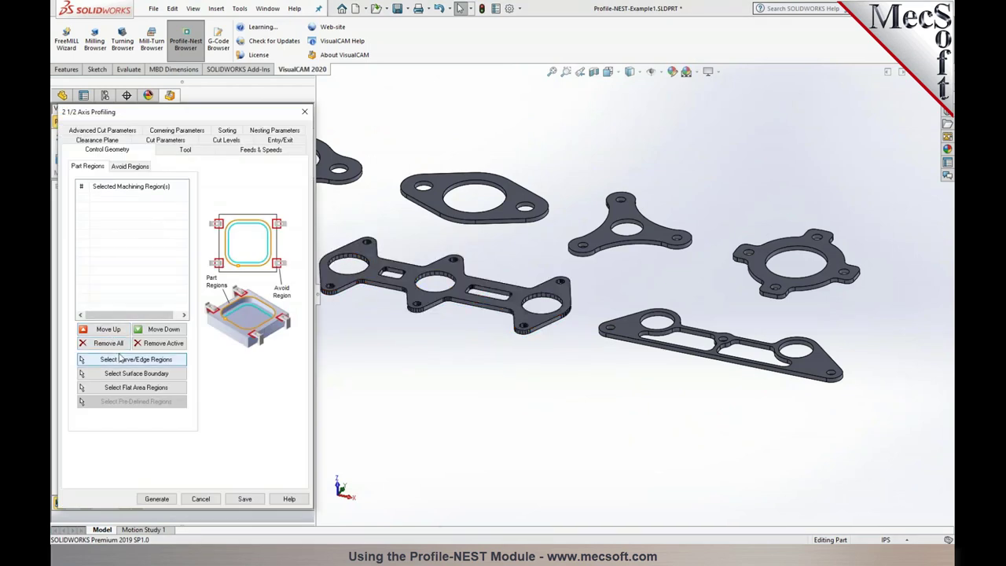
{"action": "left_click", "coordinate": [137, 387]}
{"action": "scroll", "coordinate": [654, 369], "scroll_direction": "down", "scroll_amount": 3}
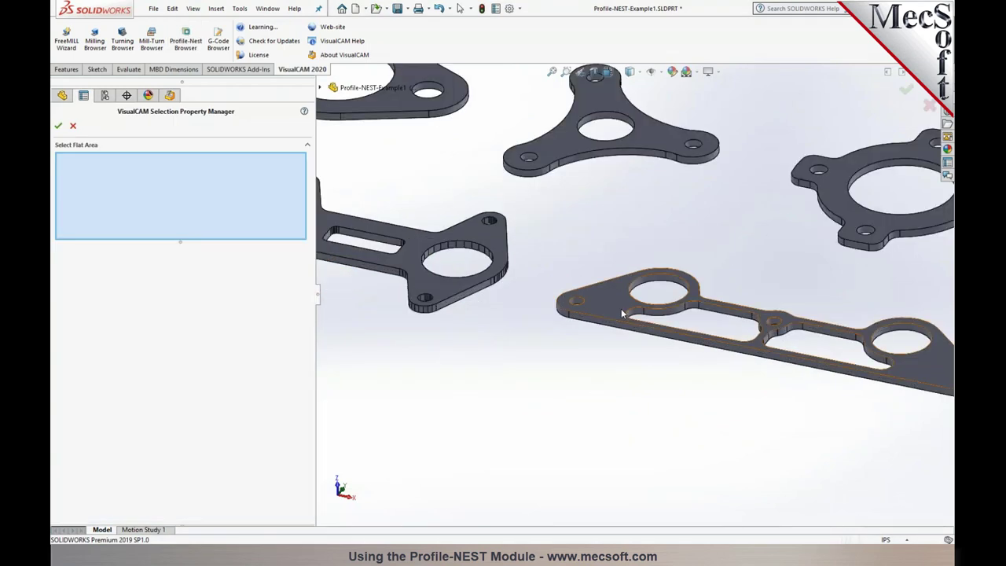
{"action": "left_click", "coordinate": [621, 308]}
{"action": "left_click", "coordinate": [57, 126]}
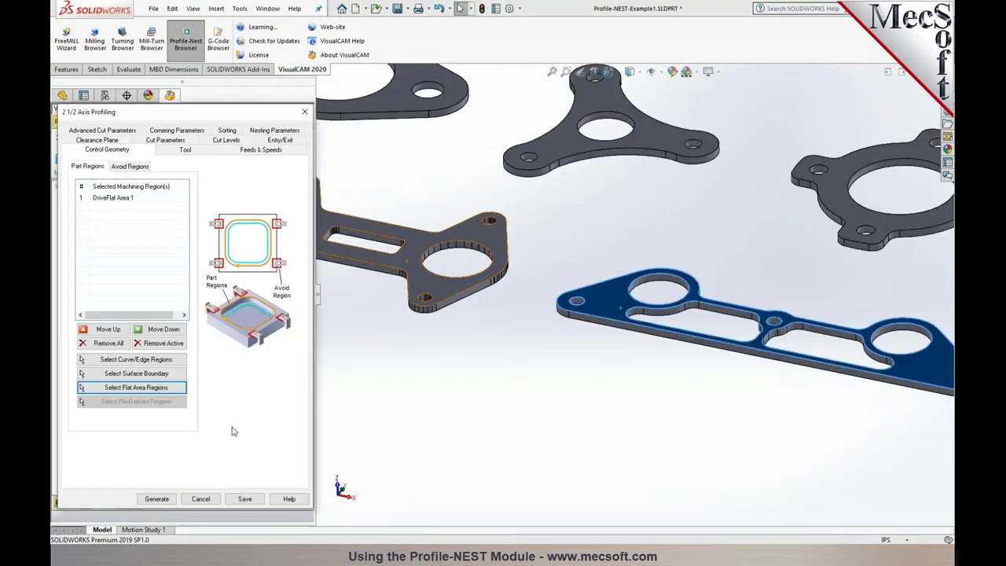
{"action": "left_click", "coordinate": [157, 499]}
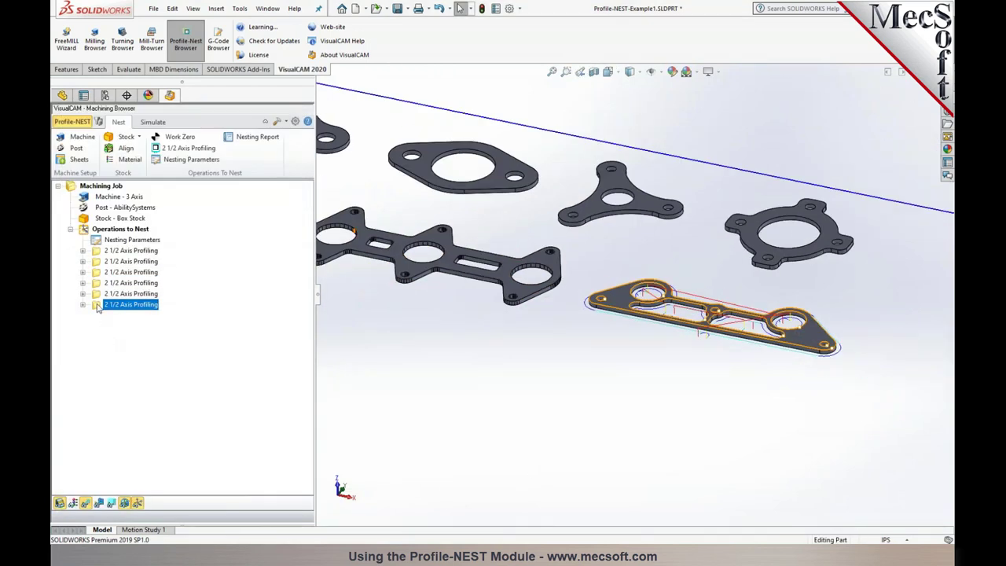
Step: Reassign the seventh profiling operation to the top face of the round gasket with four lugs, and generate the toolpath
{"action": "double_click", "coordinate": [98, 317]}
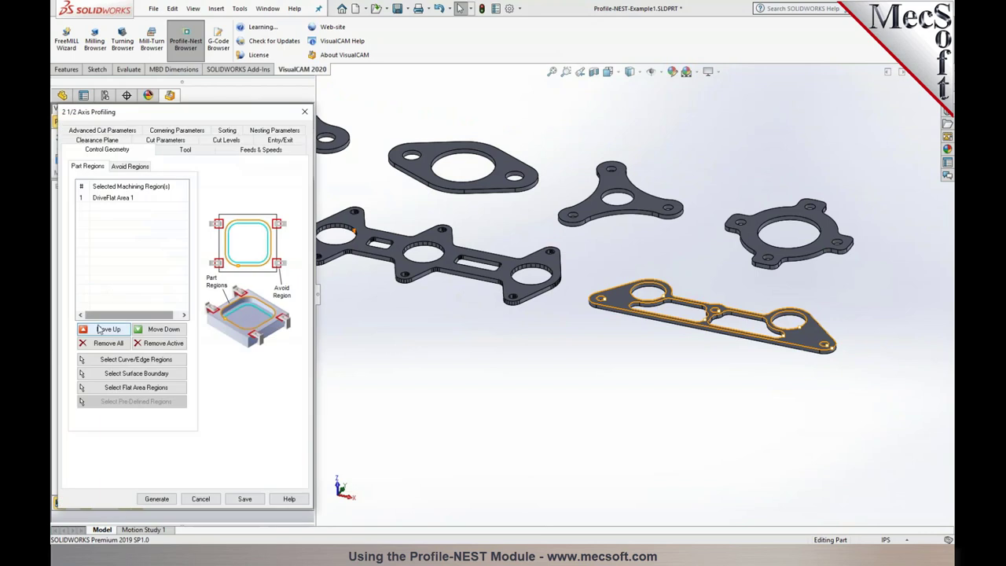
{"action": "left_click", "coordinate": [83, 334]}
{"action": "left_click", "coordinate": [118, 387]}
{"action": "scroll", "coordinate": [815, 220], "scroll_direction": "down", "scroll_amount": 5}
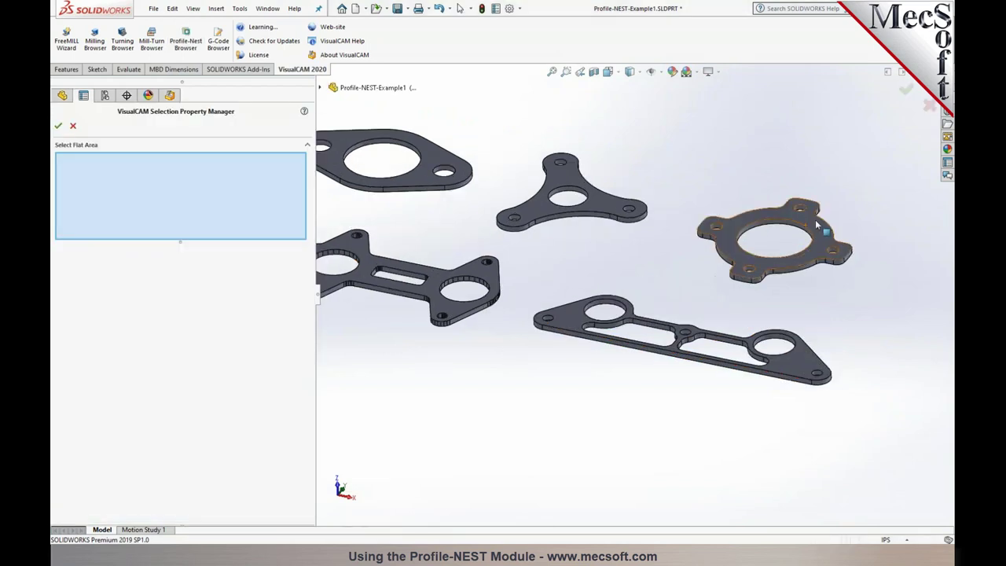
{"action": "left_click", "coordinate": [804, 234]}
{"action": "left_click", "coordinate": [58, 125]}
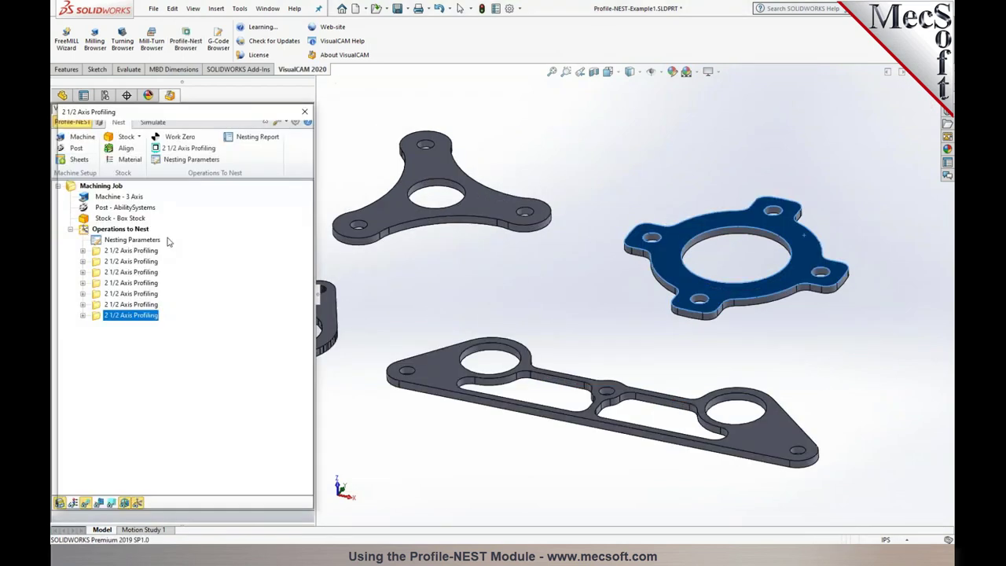
{"action": "left_click", "coordinate": [156, 499]}
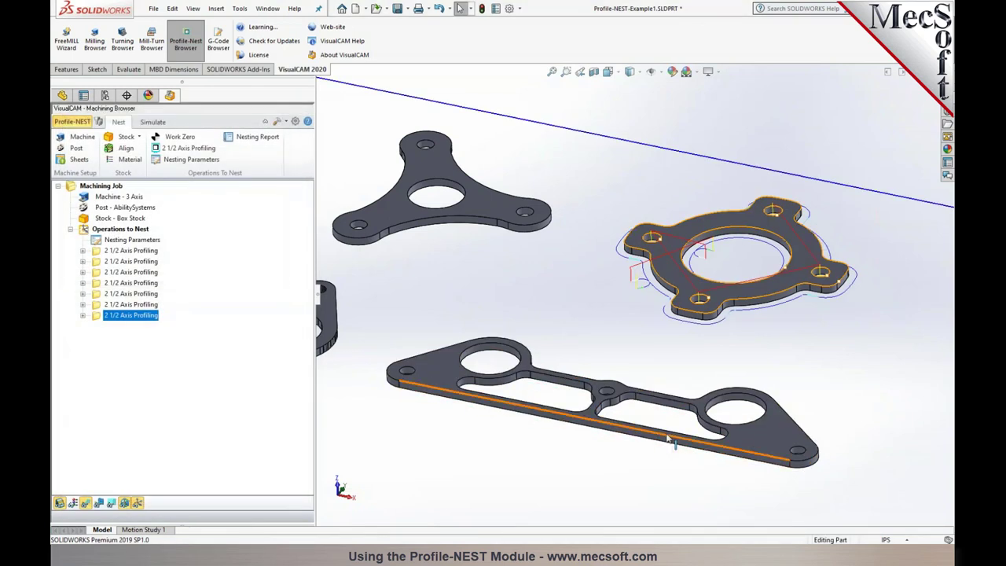
{"action": "scroll", "coordinate": [663, 389], "scroll_direction": "up", "scroll_amount": 5}
{"action": "scroll", "coordinate": [611, 201], "scroll_direction": "up", "scroll_amount": 2}
{"action": "scroll", "coordinate": [667, 231], "scroll_direction": "down", "scroll_amount": 1}
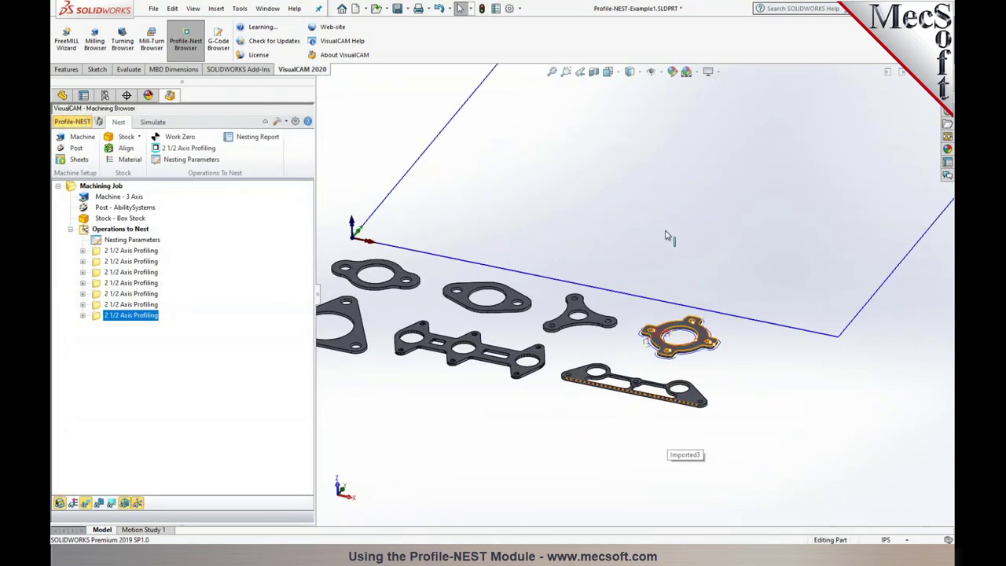
{"action": "scroll", "coordinate": [602, 207], "scroll_direction": "up", "scroll_amount": 1}
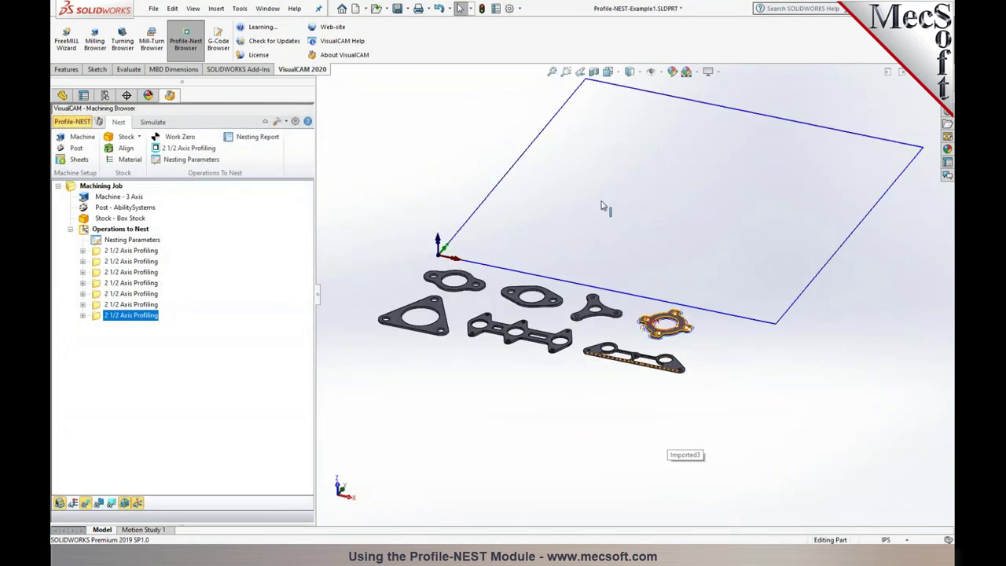
Step: With the nested sheets layout set to Stack, estimate the number of sheets, update the sheet count, and execute the nest
{"action": "left_click", "coordinate": [193, 159]}
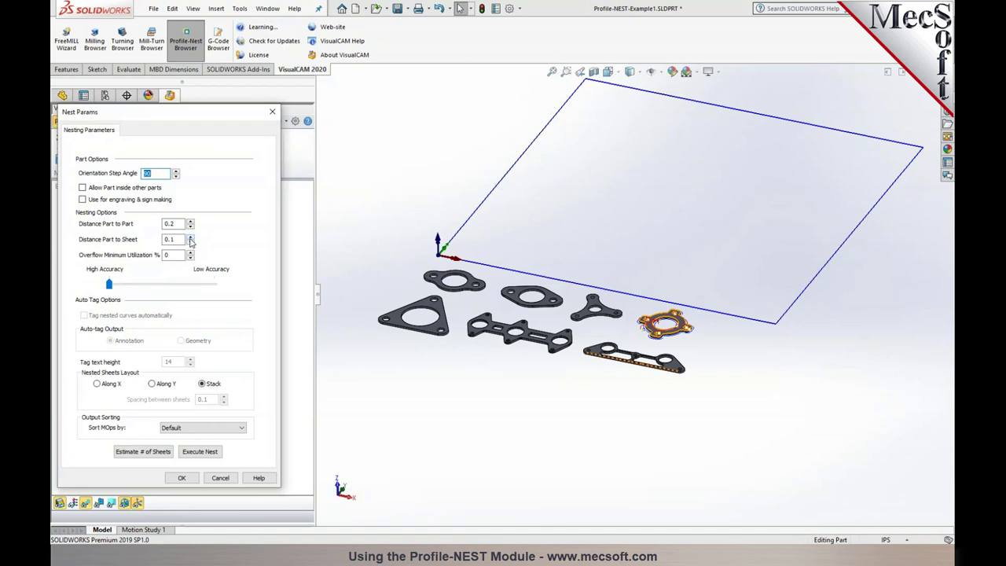
{"action": "mouse_move", "coordinate": [165, 238]}
{"action": "scroll", "coordinate": [482, 372], "scroll_direction": "up", "scroll_amount": 2}
{"action": "scroll", "coordinate": [640, 332], "scroll_direction": "down", "scroll_amount": 5}
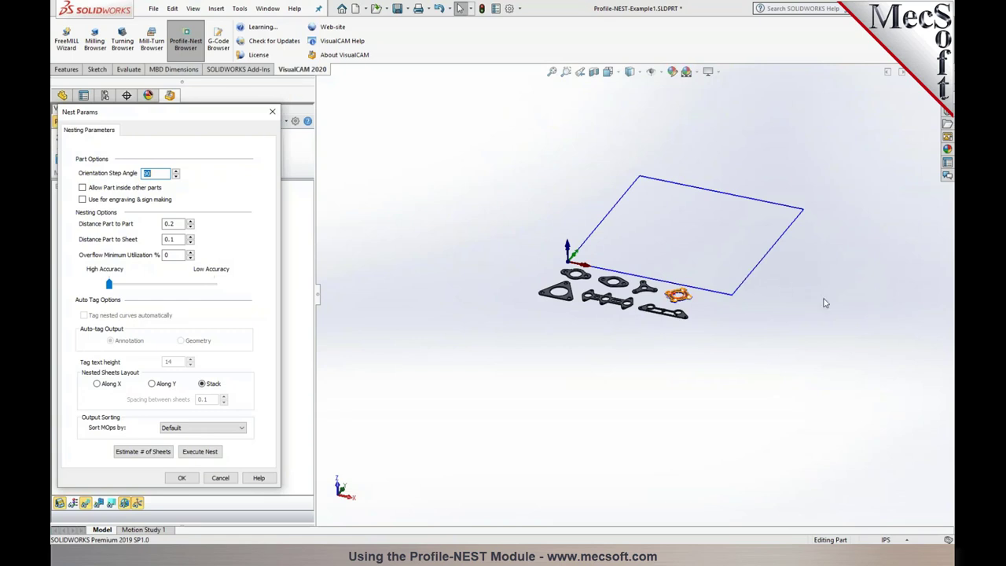
{"action": "left_click", "coordinate": [111, 387]}
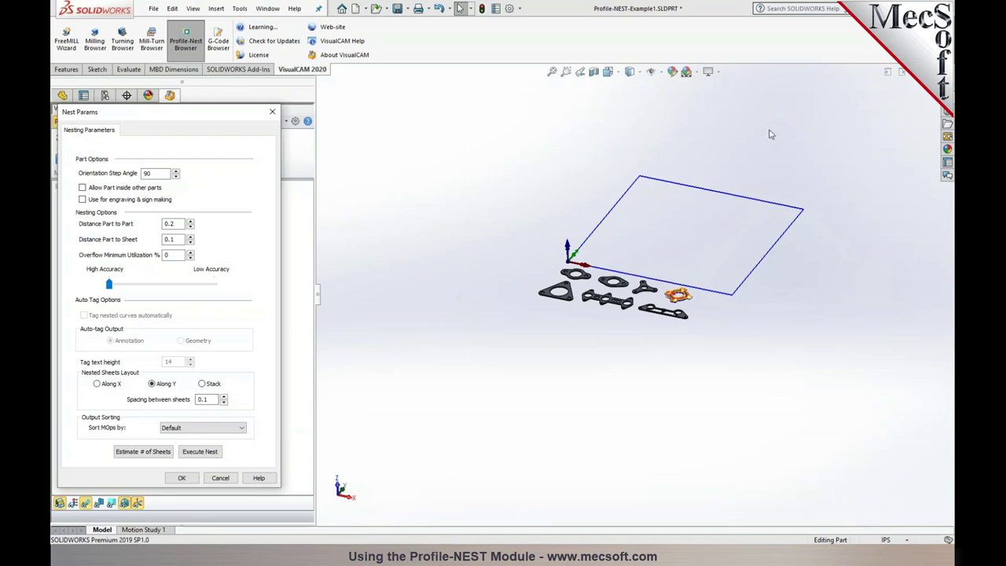
{"action": "left_click", "coordinate": [210, 385]}
{"action": "left_click", "coordinate": [157, 454]}
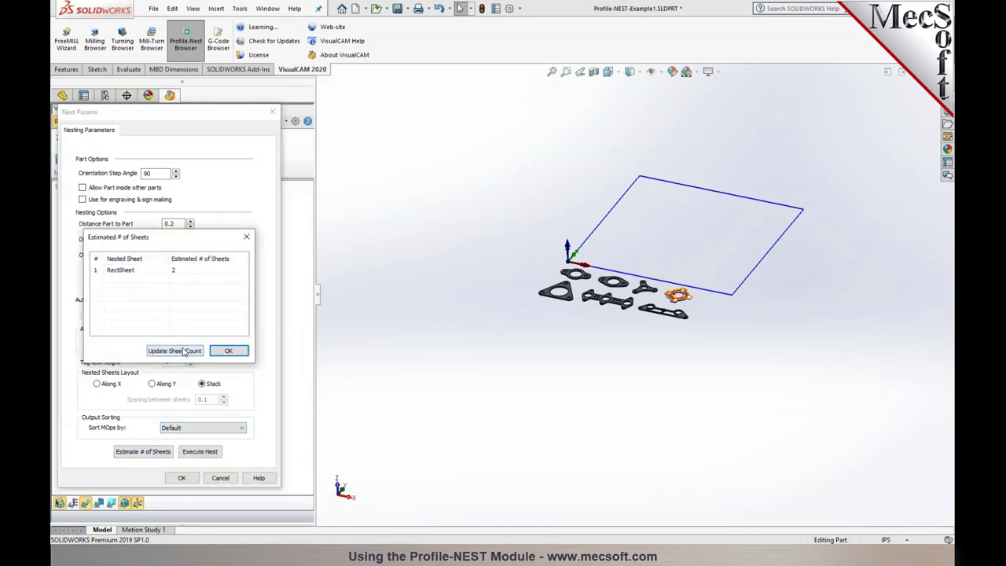
{"action": "left_click", "coordinate": [183, 350]}
{"action": "left_click", "coordinate": [544, 322]}
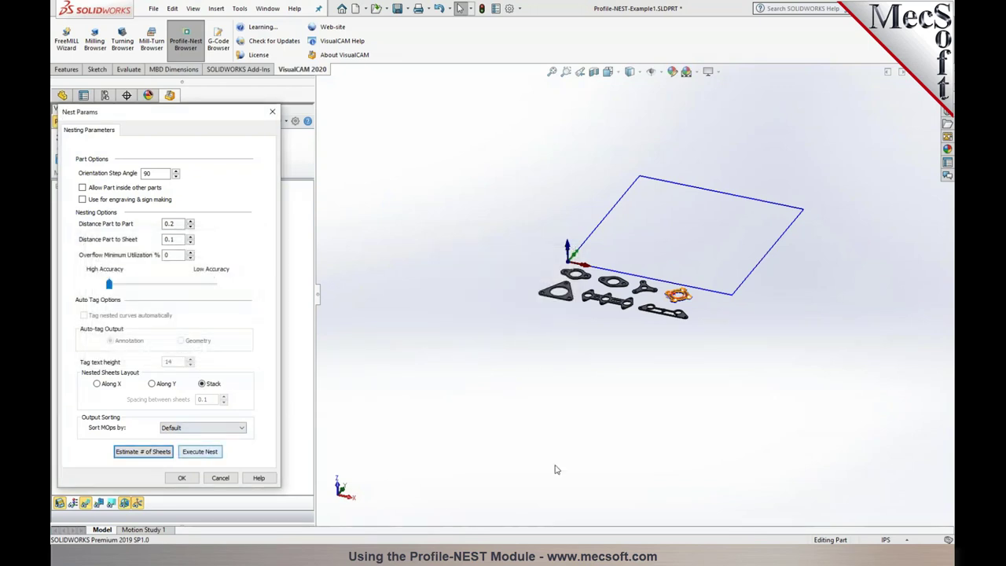
{"action": "scroll", "coordinate": [756, 210], "scroll_direction": "down", "scroll_amount": 2}
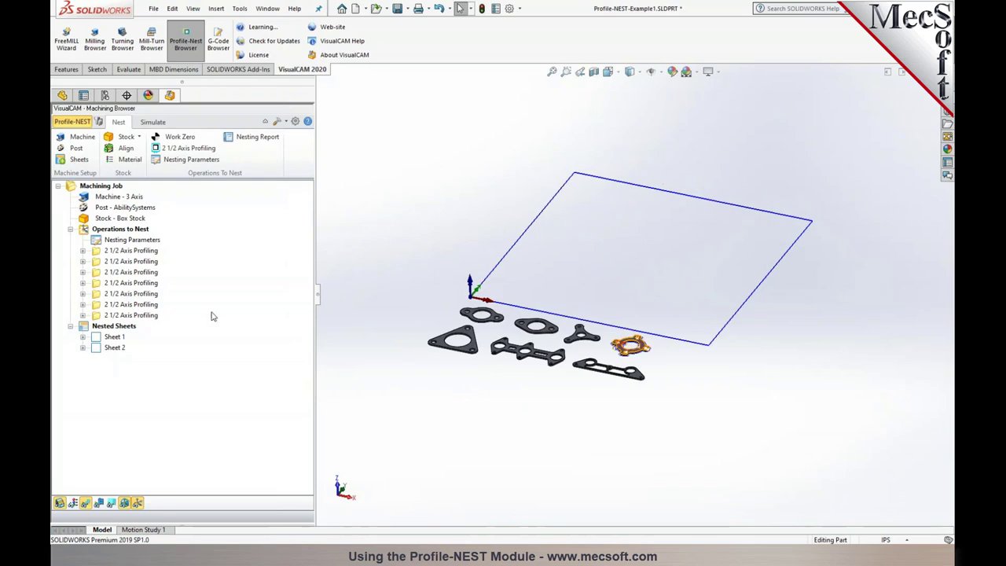
Step: Examine the nested gasket layouts and toolpaths on Sheet 1 and Sheet 2
{"action": "left_click", "coordinate": [102, 336]}
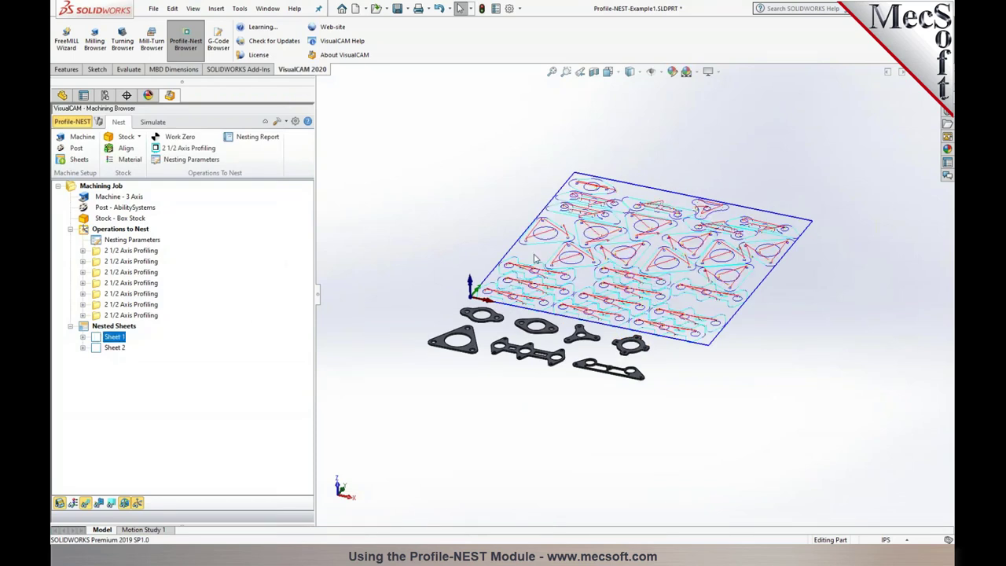
{"action": "middle_click_drag", "start_coordinate": [470, 227], "coordinate": [459, 253]}
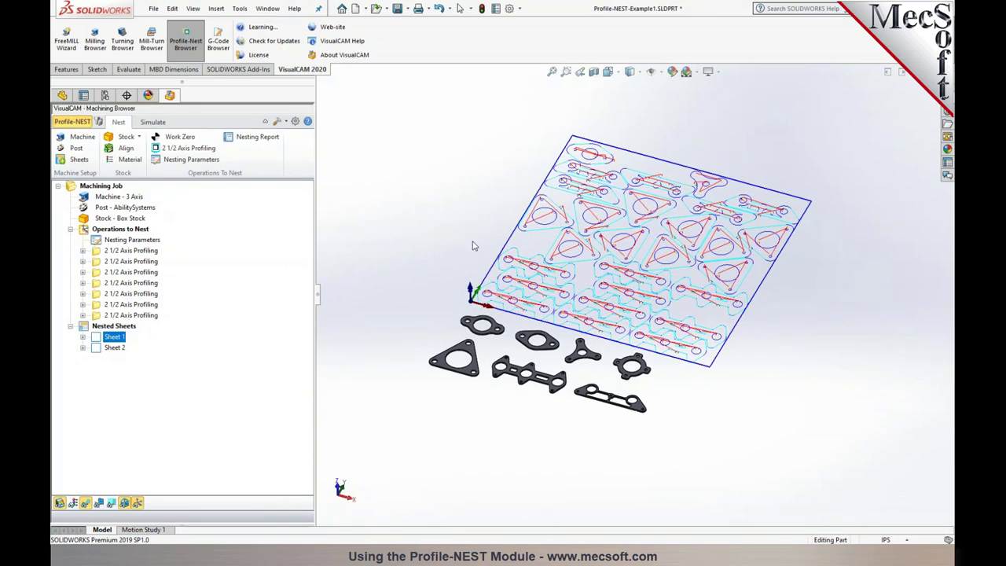
{"action": "scroll", "coordinate": [634, 180], "scroll_direction": "down", "scroll_amount": 2}
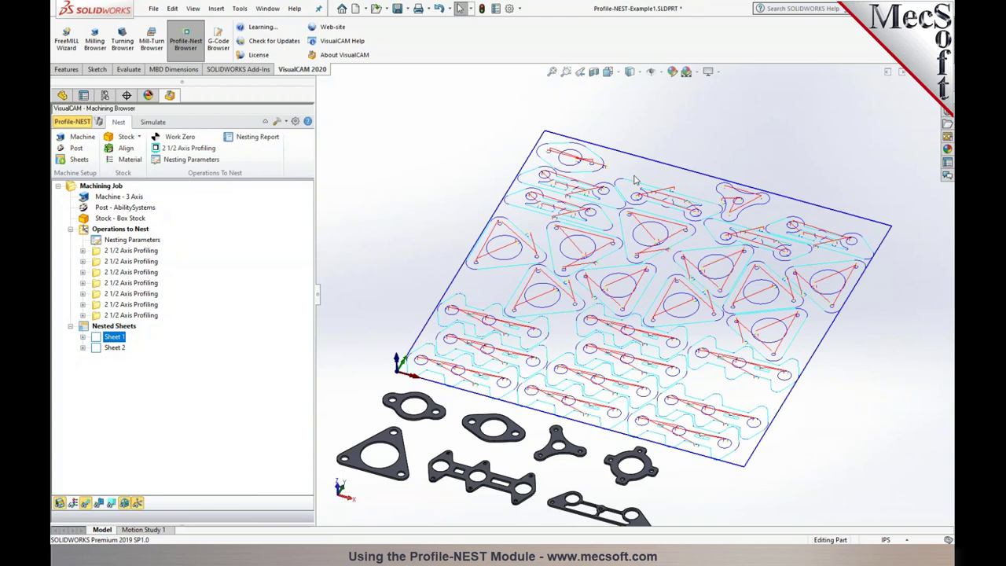
{"action": "left_click", "coordinate": [119, 347]}
{"action": "left_click", "coordinate": [115, 337]}
Step: Review the nesting report's sheet utilization and part quantities across all its columns, and close the report
{"action": "left_click", "coordinate": [268, 137]}
{"action": "left_click_drag", "start_coordinate": [507, 302], "coordinate": [602, 321]}
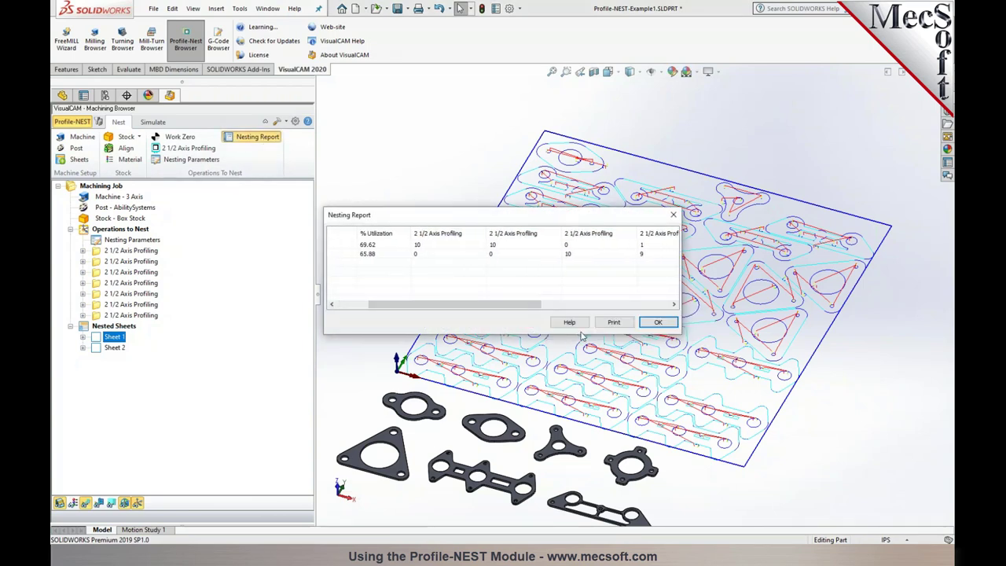
{"action": "left_click", "coordinate": [663, 305]}
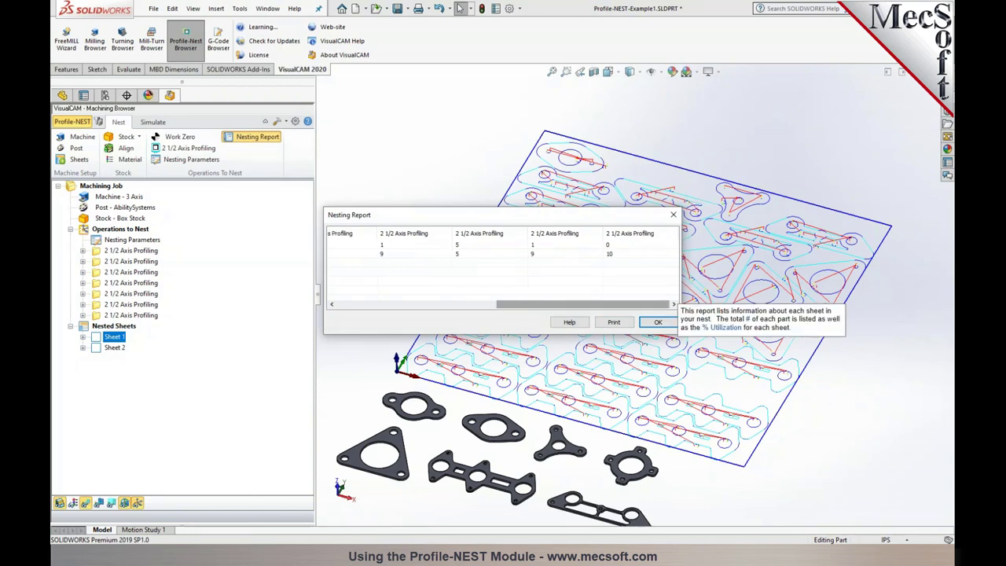
{"action": "left_click", "coordinate": [657, 322]}
{"action": "right_click", "coordinate": [114, 337]}
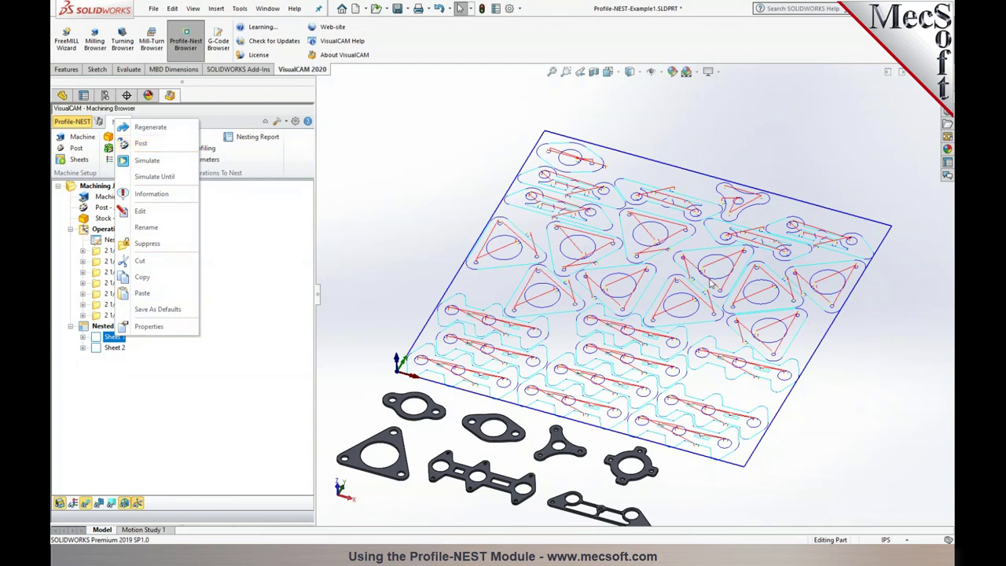
{"action": "left_click", "coordinate": [712, 284]}
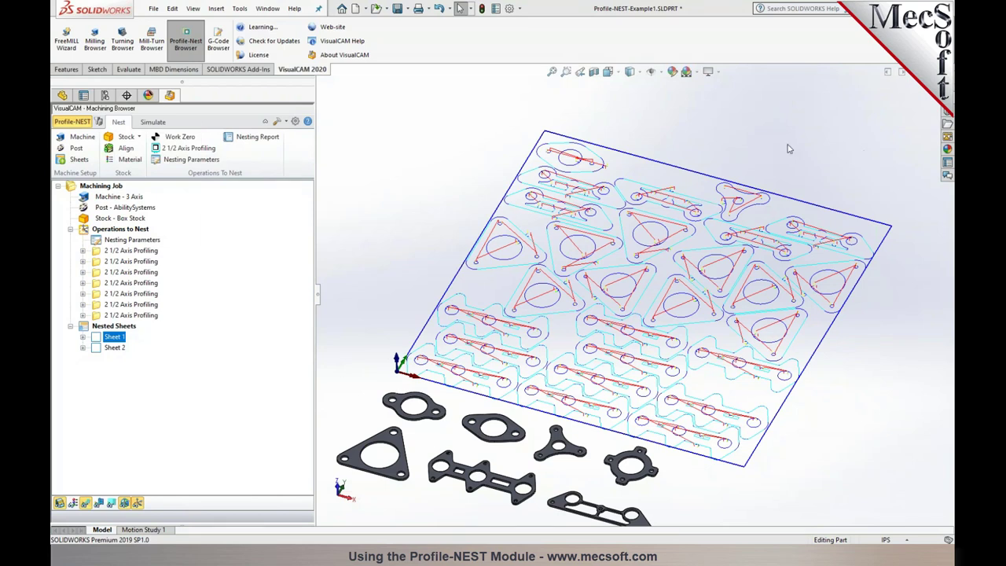
{"action": "scroll", "coordinate": [470, 285], "scroll_direction": "up", "scroll_amount": 2}
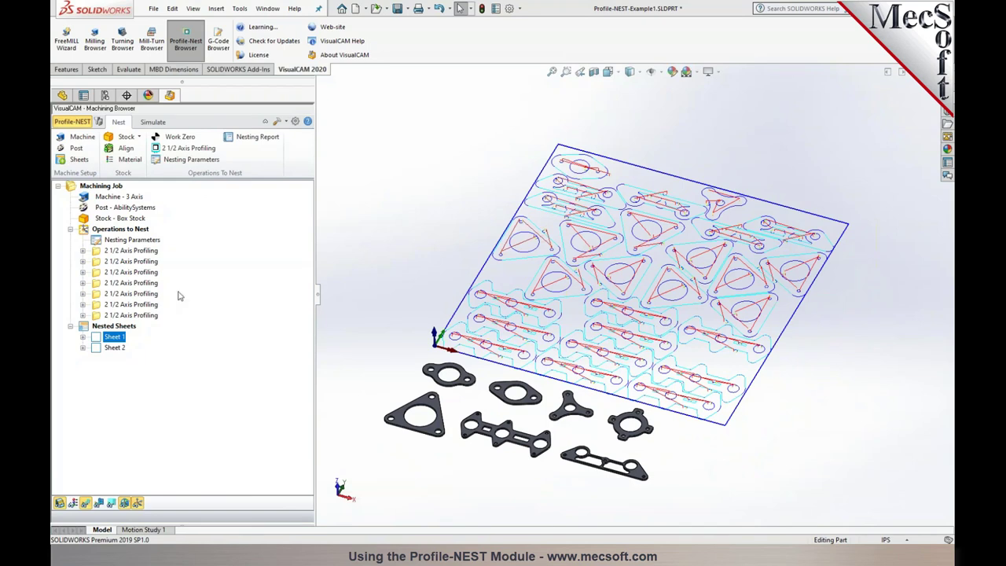
Step: Examine the output sorting options for machining operations in the nesting parameters, and cancel without saving changes
{"action": "left_click", "coordinate": [192, 159]}
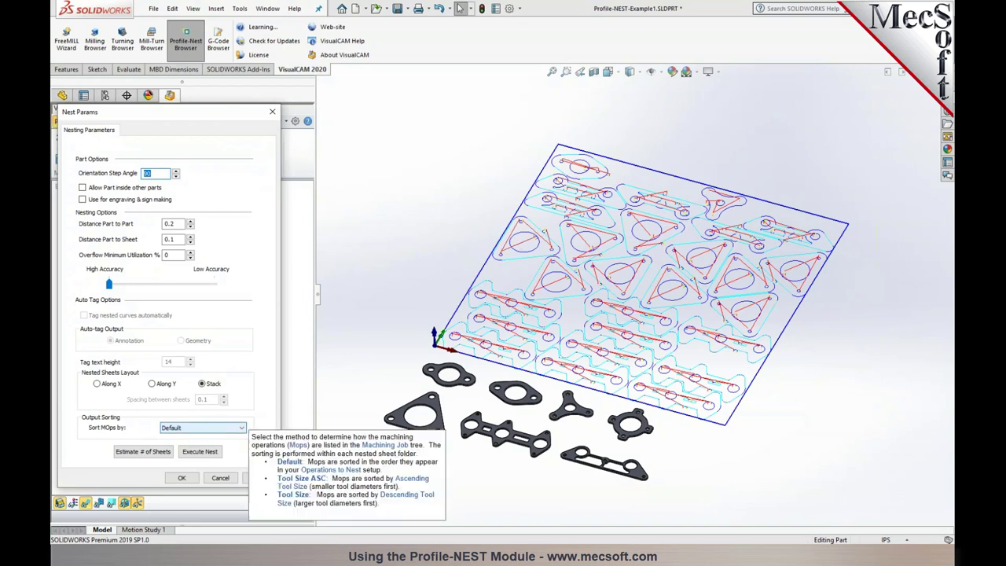
{"action": "left_click", "coordinate": [226, 433]}
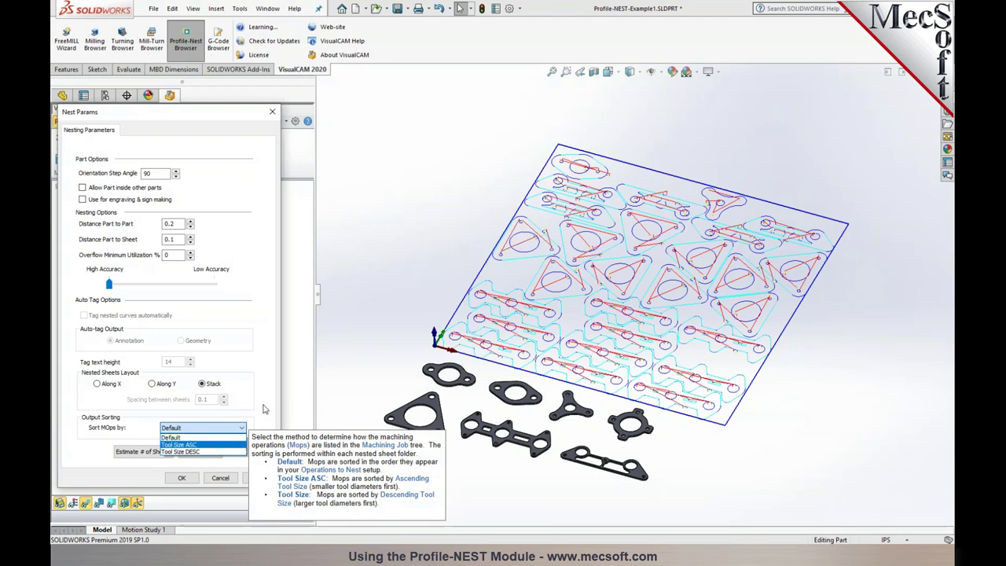
{"action": "left_click", "coordinate": [235, 443]}
{"action": "left_click", "coordinate": [219, 480]}
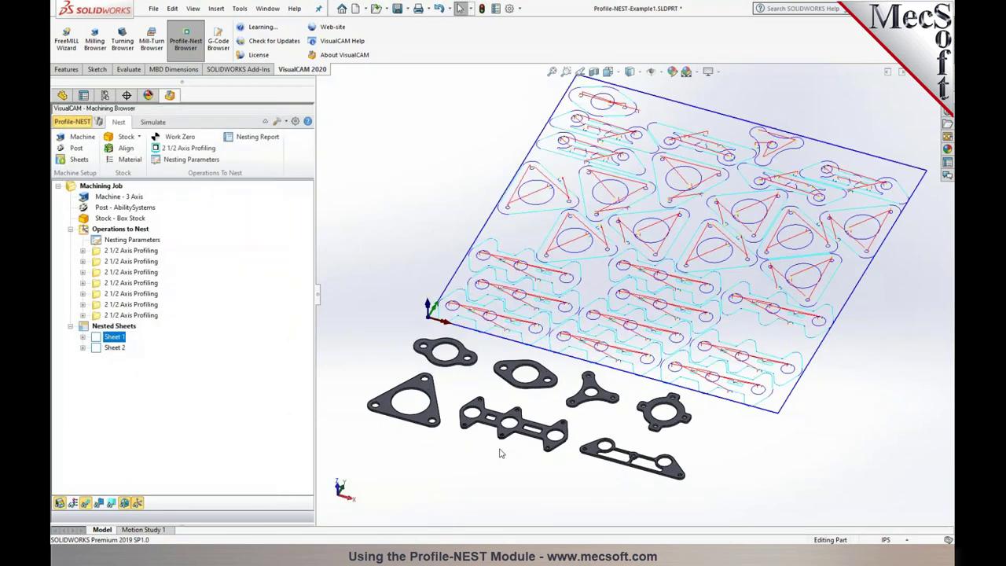
Step: Create a second flat mill named FlatMill2 with a 0.25 tool diameter, and save it as a new tool
{"action": "scroll", "coordinate": [499, 454], "scroll_direction": "down", "scroll_amount": 2}
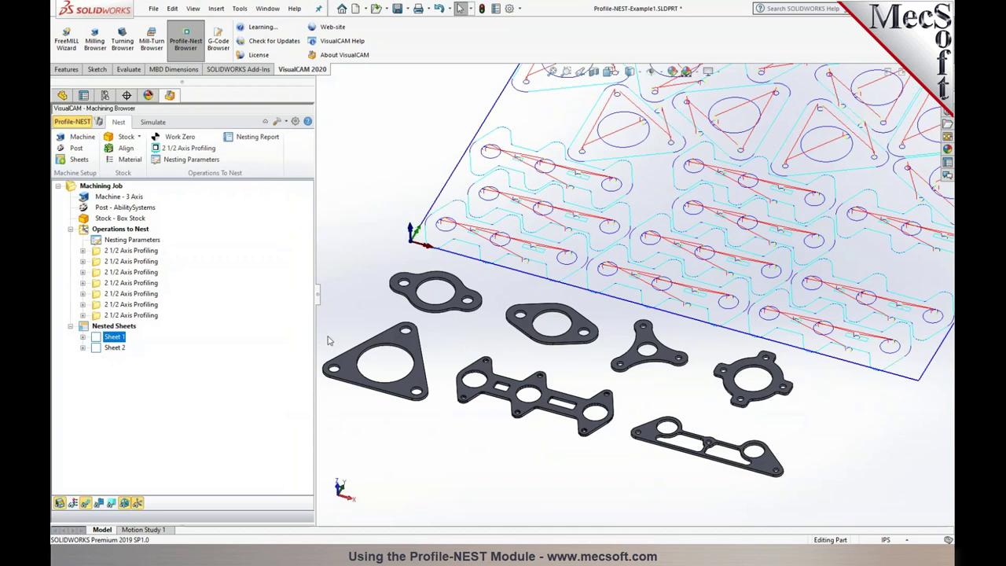
{"action": "left_click", "coordinate": [99, 122]}
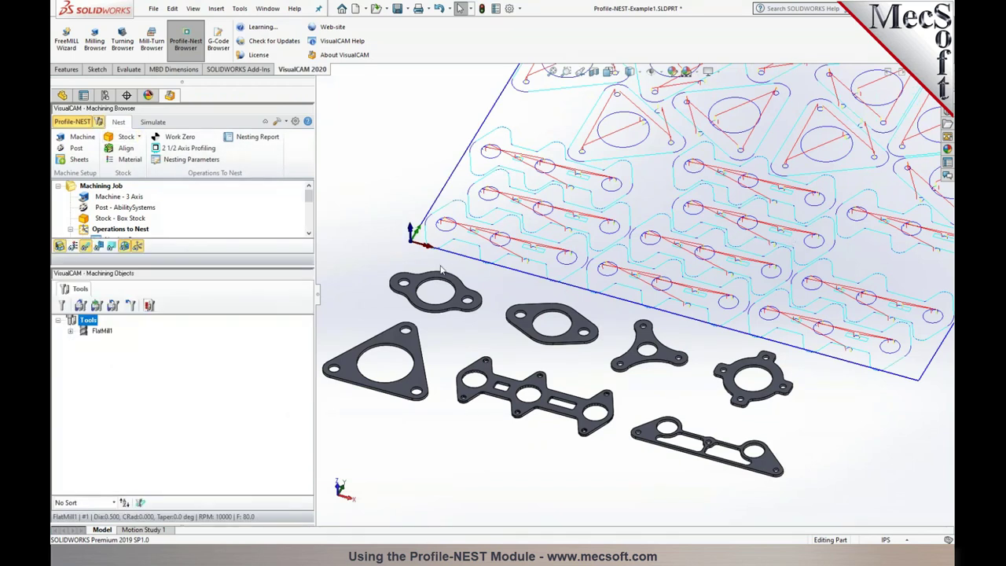
{"action": "left_click", "coordinate": [63, 305]}
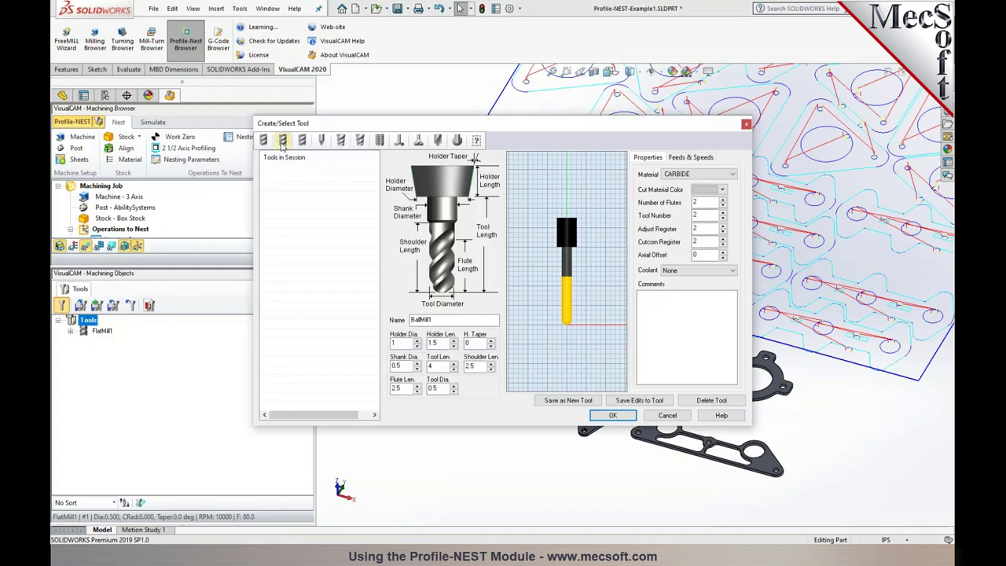
{"action": "left_click", "coordinate": [432, 388]}
{"action": "type", "text": "2"}
{"action": "left_click", "coordinate": [444, 319]}
{"action": "key", "text": "BackSpace"}
{"action": "type", "text": "2"}
{"action": "left_click", "coordinate": [567, 400]}
{"action": "left_click", "coordinate": [555, 330]}
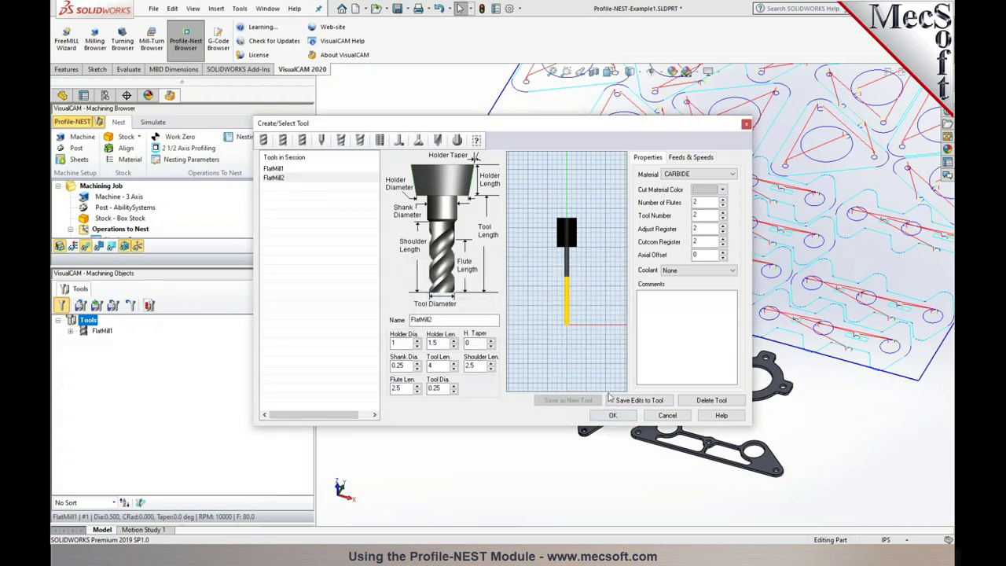
{"action": "left_click", "coordinate": [613, 415]}
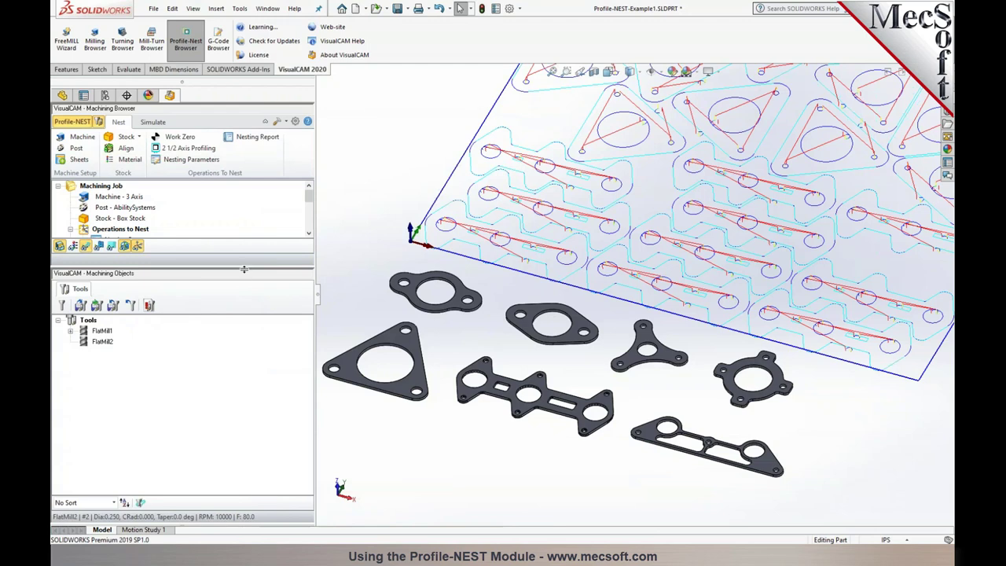
Step: Assign FlatMill2 to the sixth profiling operation, for the long straight-edged gasket, and regenerate its toolpath
{"action": "left_click_drag", "start_coordinate": [245, 268], "coordinate": [247, 365]}
{"action": "left_click", "coordinate": [144, 305]}
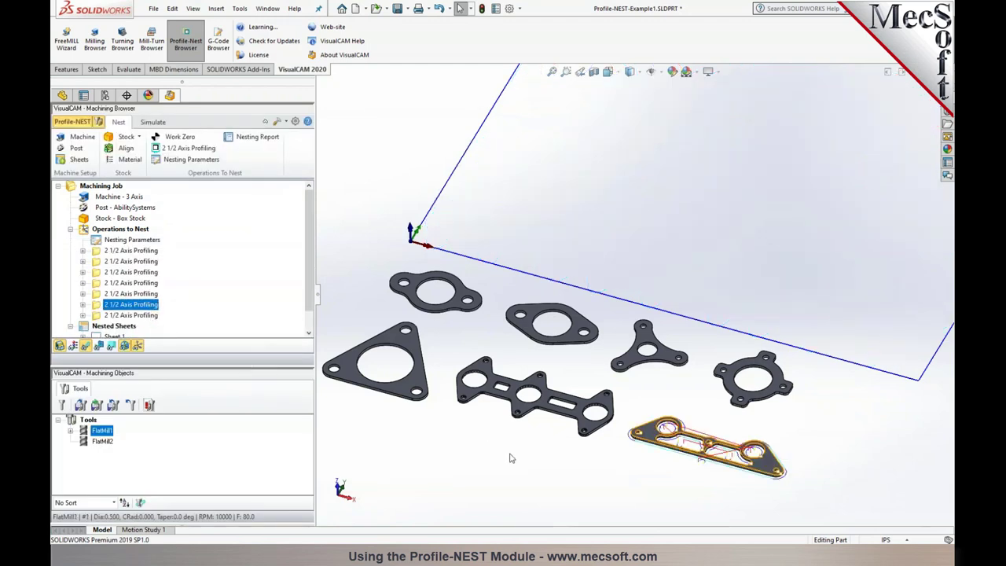
{"action": "left_click", "coordinate": [85, 441]}
{"action": "left_click_drag", "start_coordinate": [84, 442], "coordinate": [122, 308]}
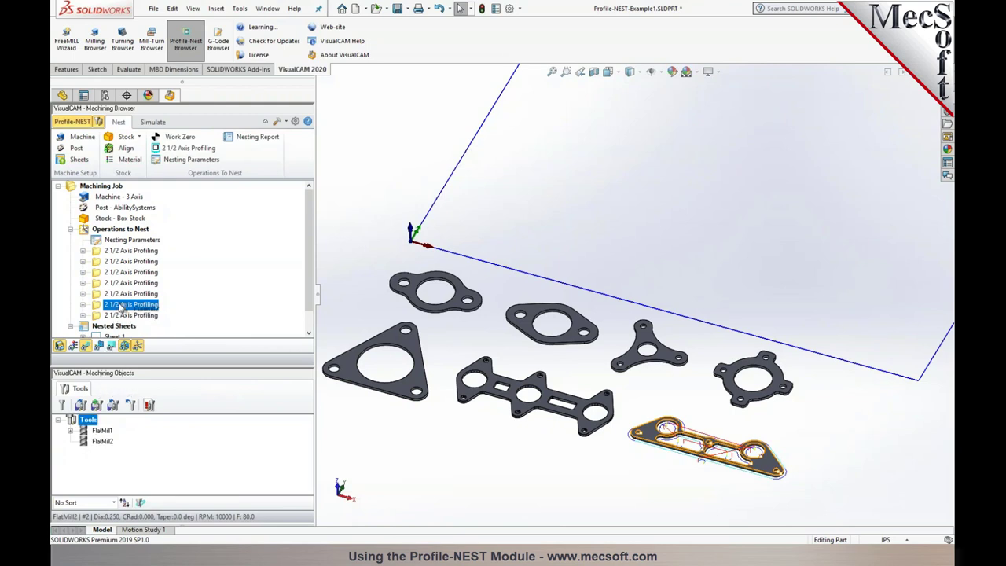
{"action": "right_click", "coordinate": [98, 306]}
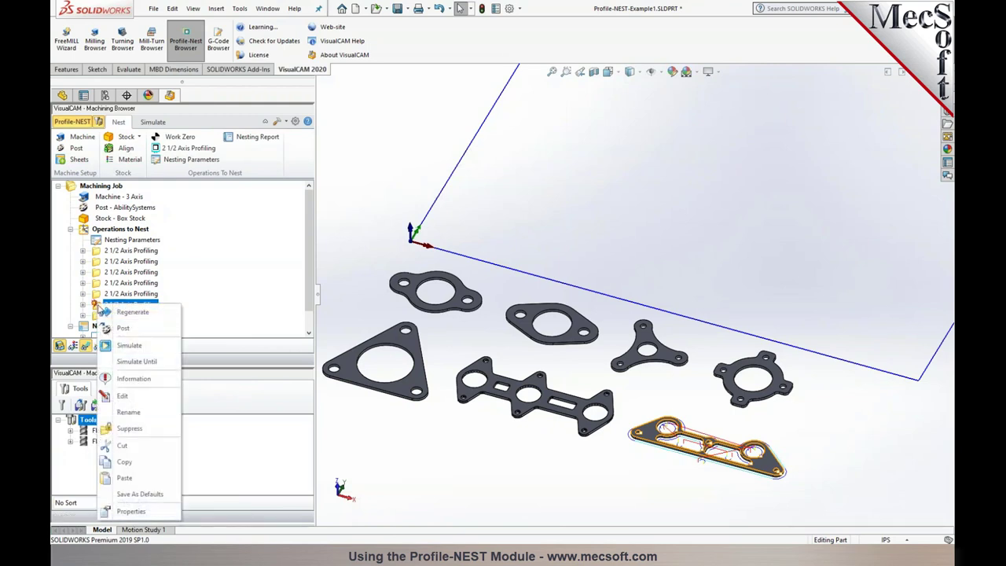
{"action": "left_click", "coordinate": [106, 312]}
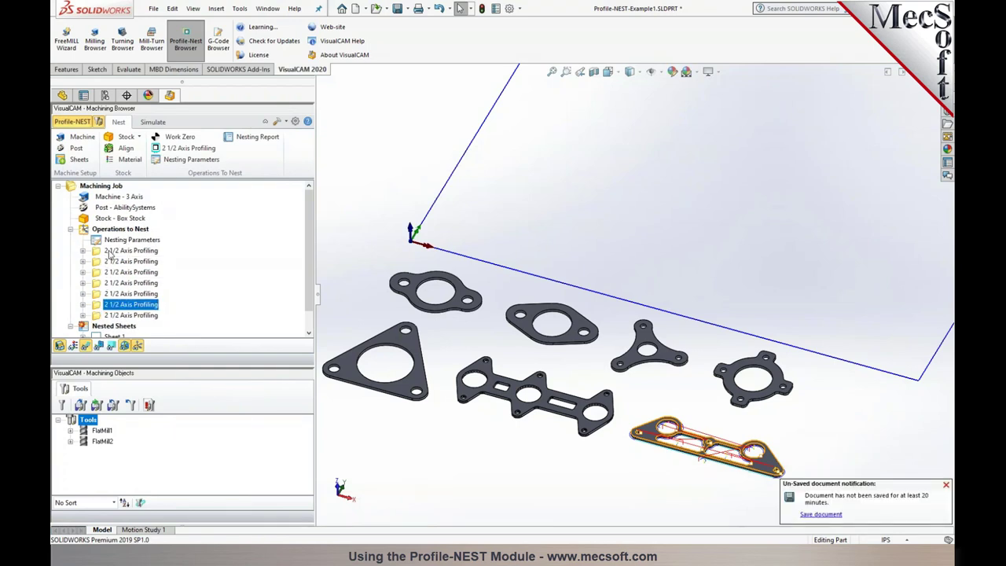
Step: Execute the nest again so the nested sheets use the regenerated profiling operation, and accept the nesting parameters
{"action": "left_click", "coordinate": [131, 307]}
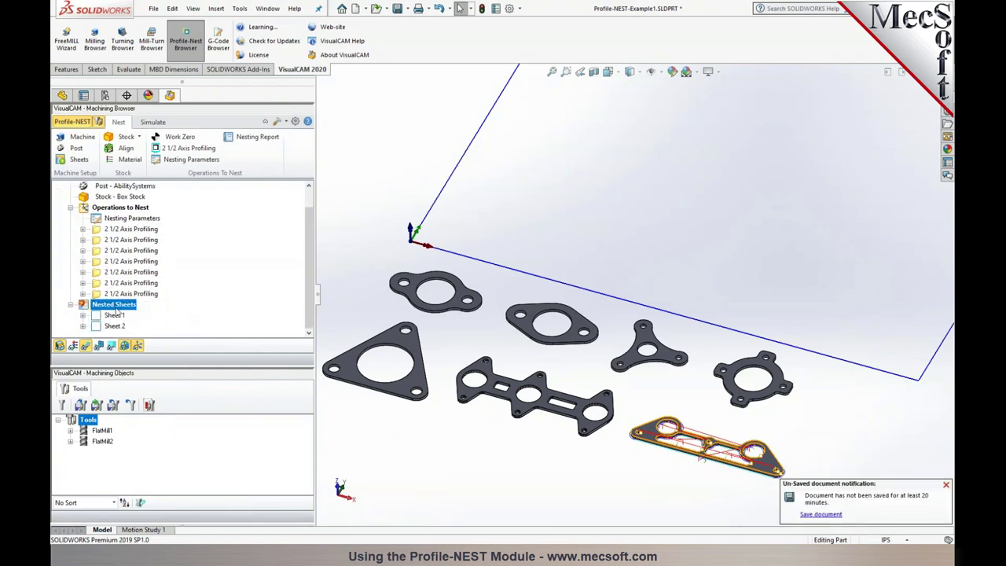
{"action": "left_click", "coordinate": [196, 161]}
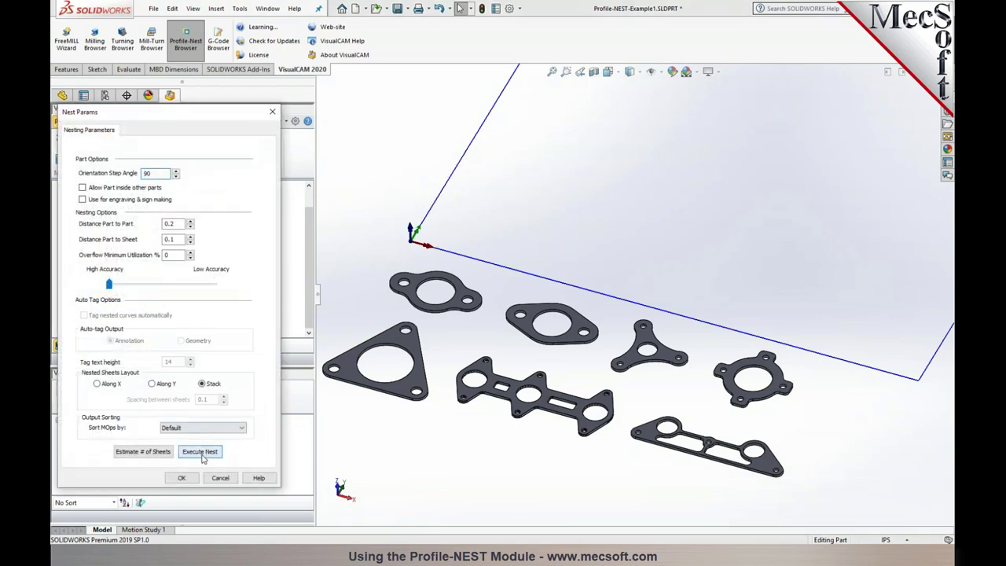
{"action": "left_click", "coordinate": [186, 481]}
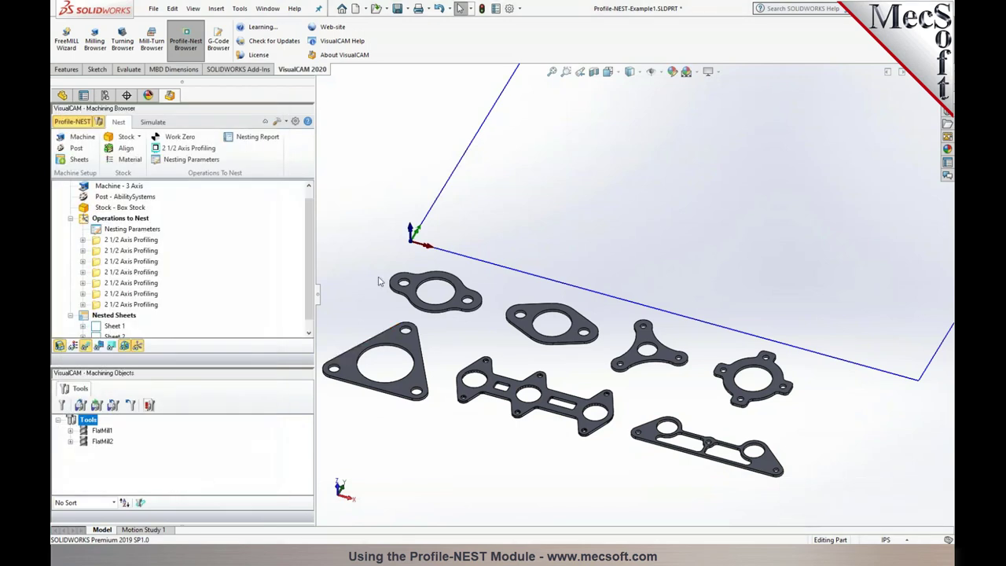
{"action": "scroll", "coordinate": [429, 261], "scroll_direction": "up", "scroll_amount": 5}
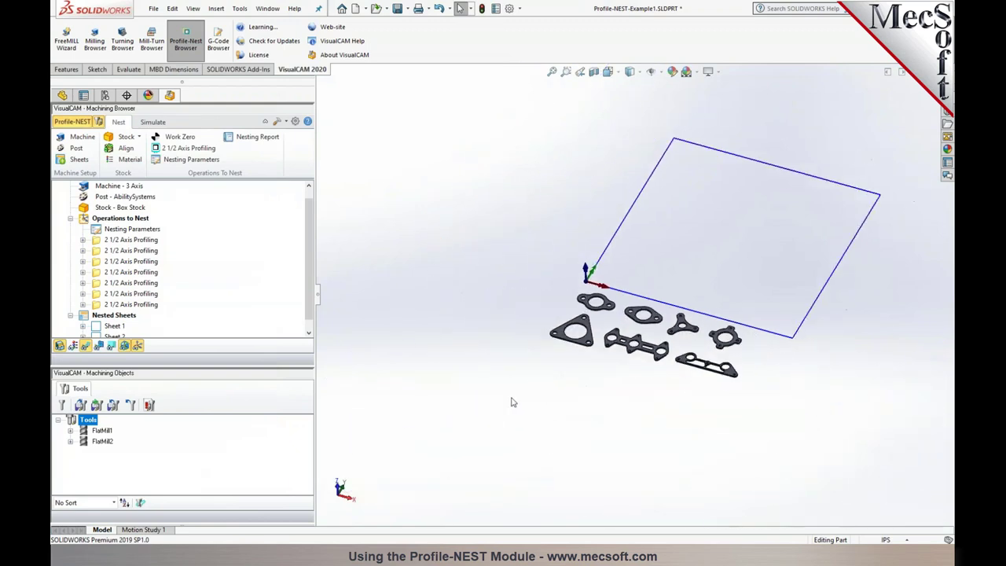
{"action": "scroll", "coordinate": [859, 228], "scroll_direction": "down", "scroll_amount": 3}
{"action": "left_click", "coordinate": [190, 161]}
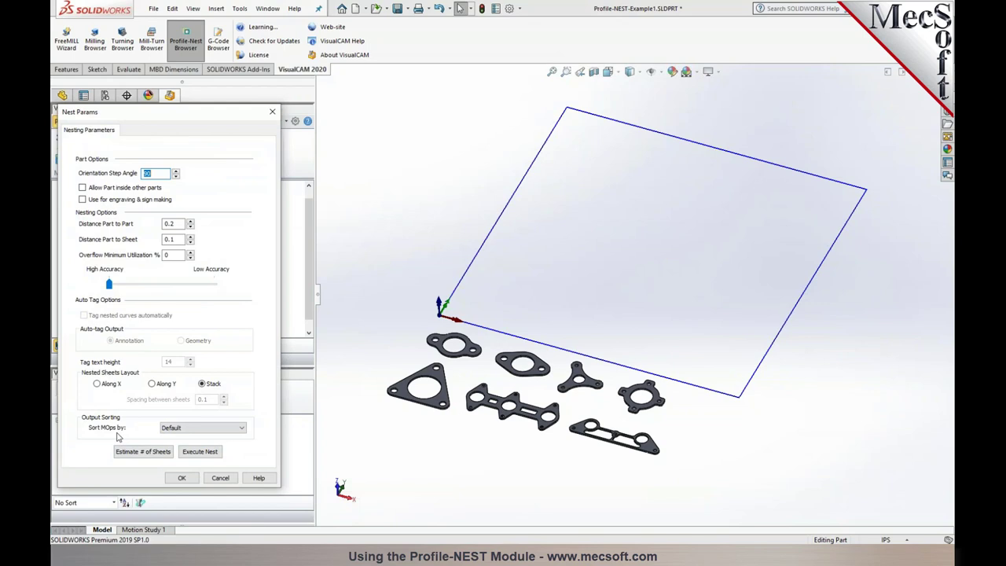
{"action": "left_click", "coordinate": [181, 478]}
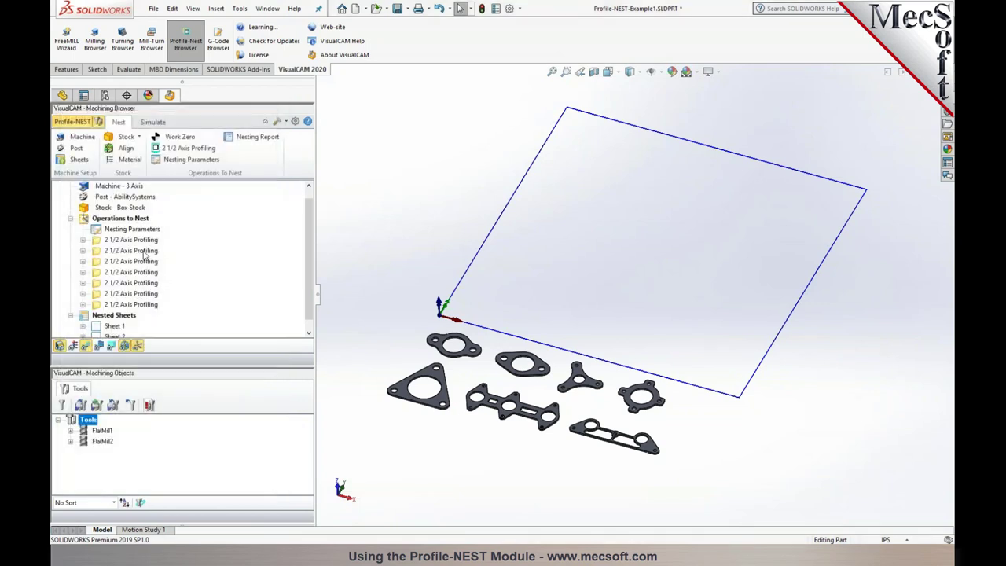
Step: Simulate the machining of nested Sheet 1 with the simulation speed at maximum
{"action": "left_click", "coordinate": [113, 315]}
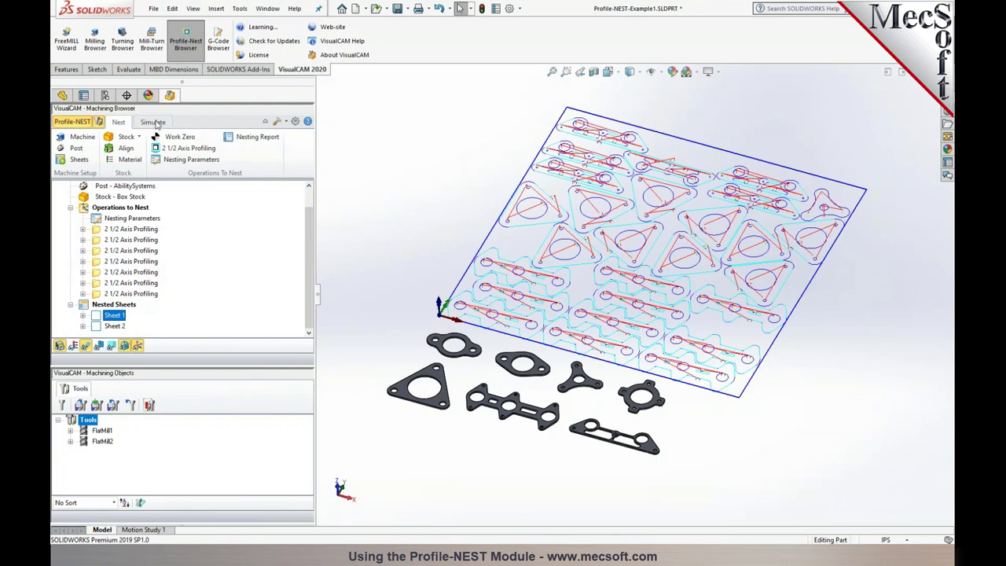
{"action": "left_click", "coordinate": [154, 122]}
{"action": "left_click_drag", "start_coordinate": [85, 147], "coordinate": [114, 148]}
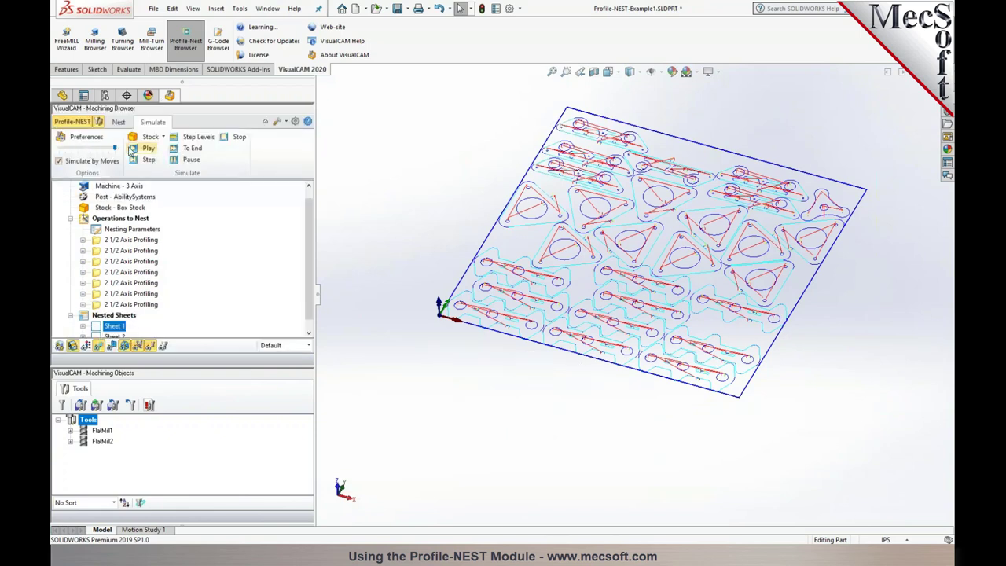
{"action": "left_click", "coordinate": [135, 148]}
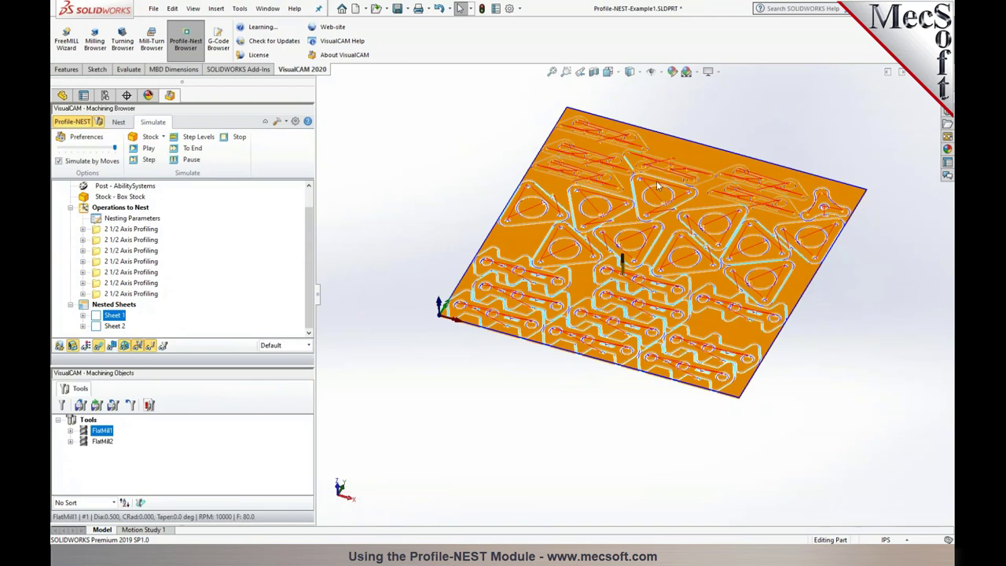
Step: Sort the nested machining operations by Tool Size DESC, execute the nest again, and accept the nesting parameters
{"action": "left_click", "coordinate": [117, 122]}
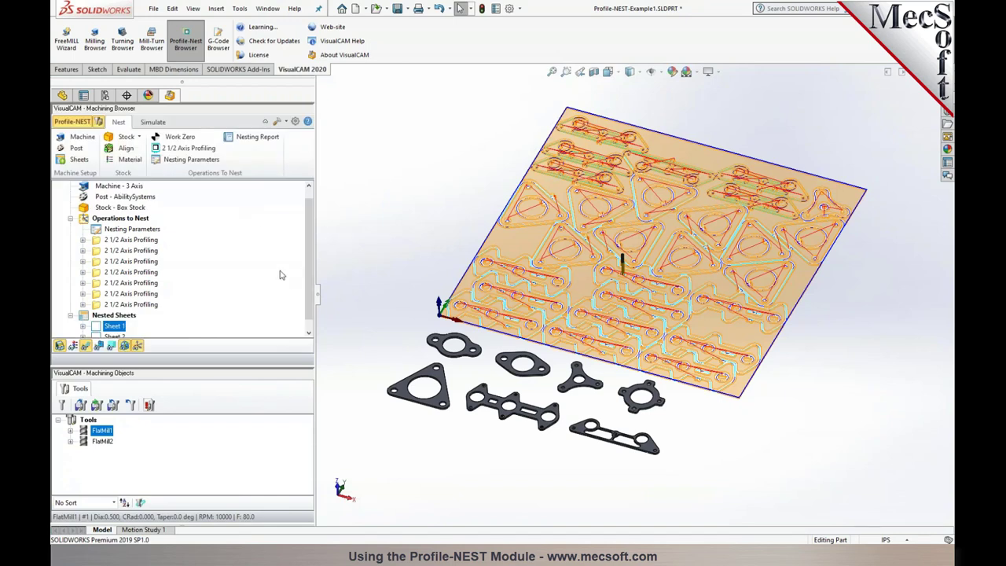
{"action": "left_click", "coordinate": [186, 160]}
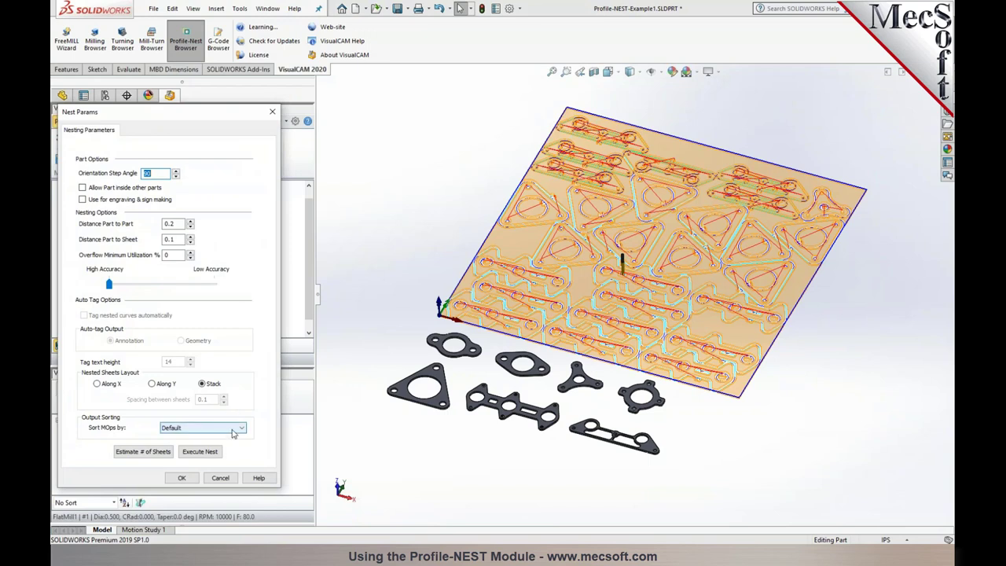
{"action": "left_click", "coordinate": [233, 427]}
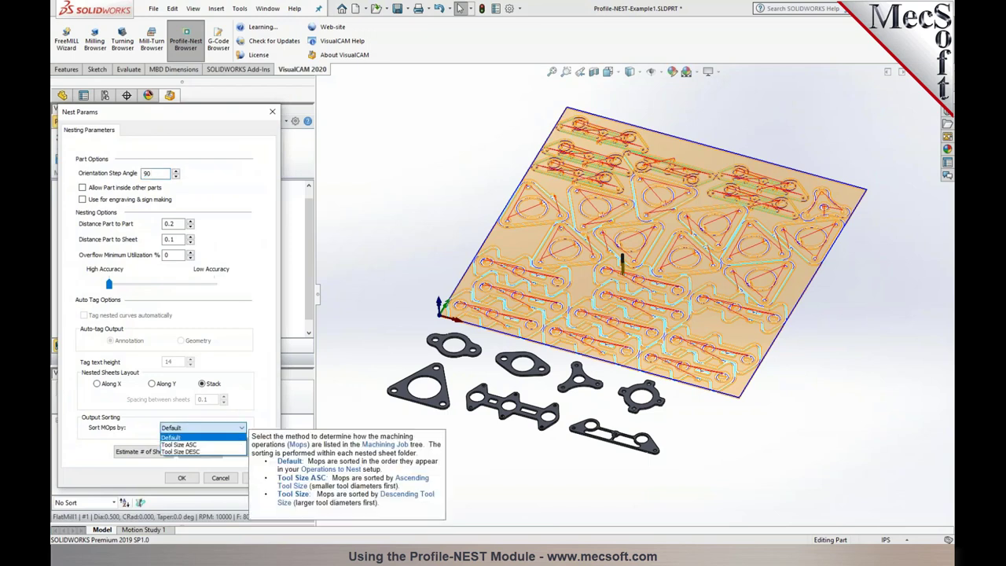
{"action": "left_click", "coordinate": [200, 452]}
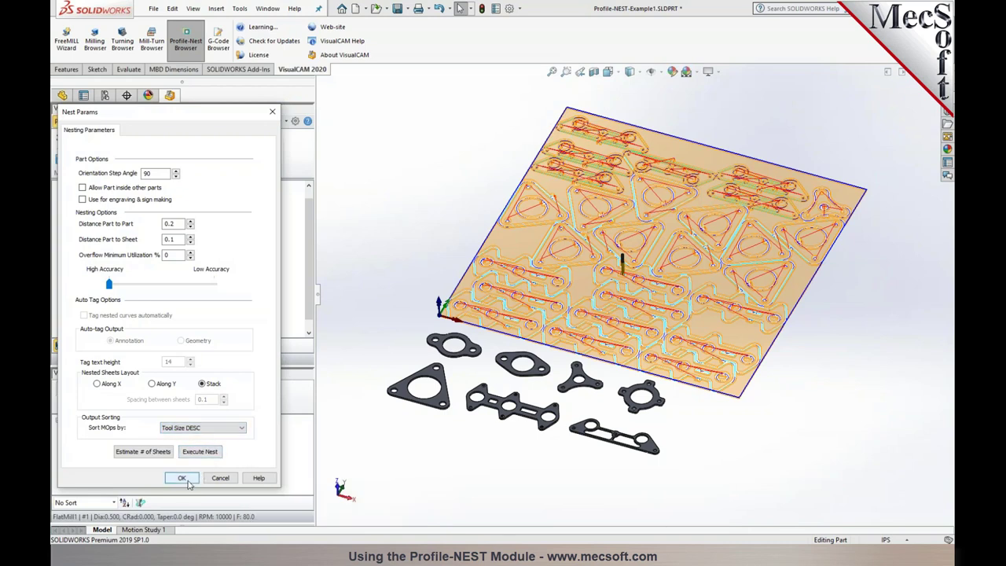
{"action": "left_click", "coordinate": [182, 478]}
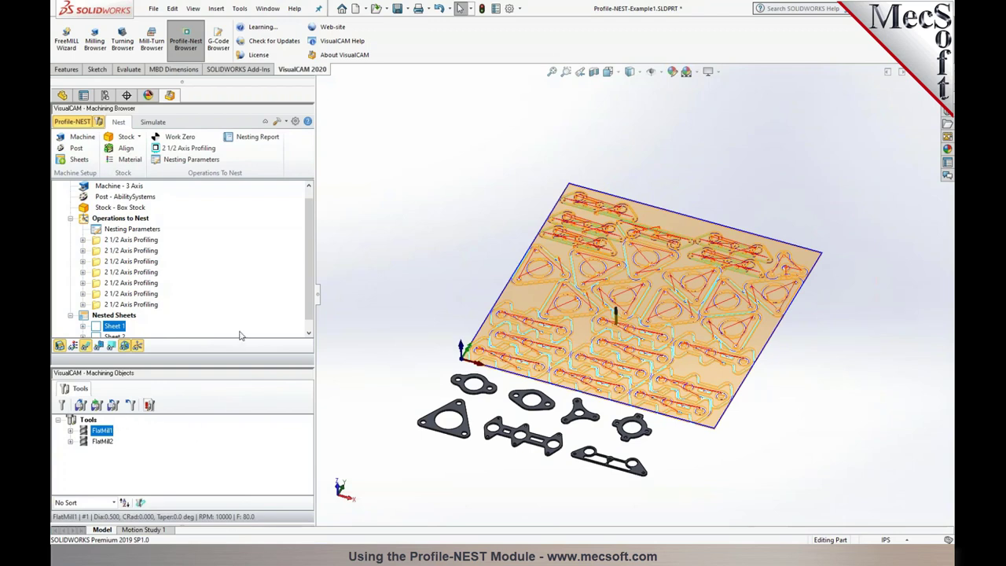
Step: Simulate the machining of nested Sheet 1 with the new tool-size sorting, and return to the nesting setup
{"action": "right_click", "coordinate": [96, 327]}
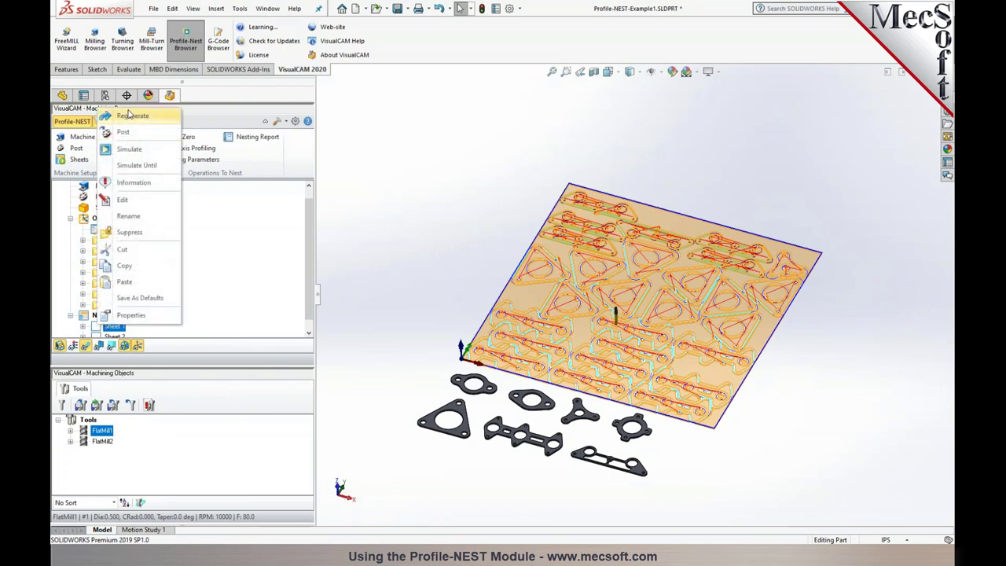
{"action": "left_click", "coordinate": [132, 149]}
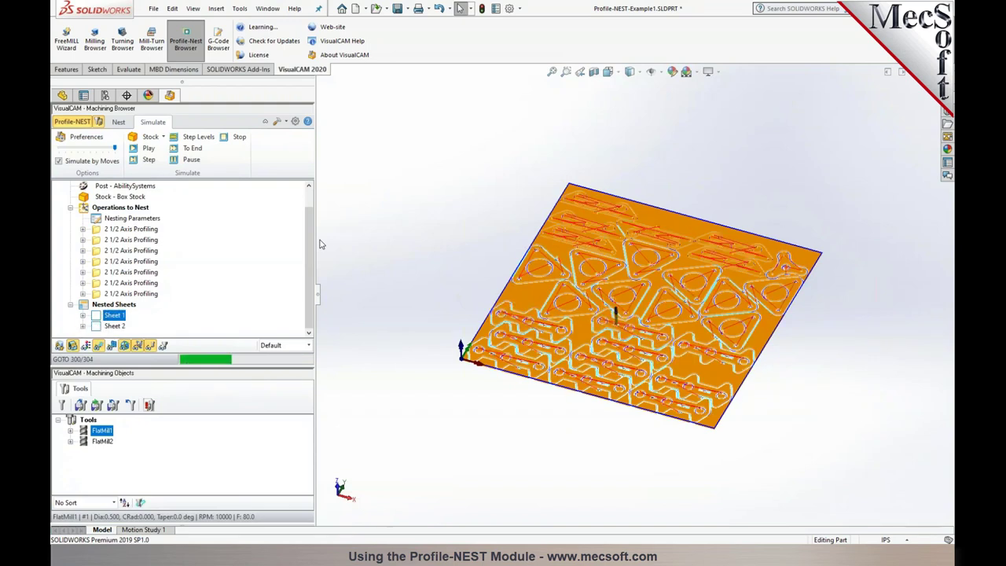
{"action": "left_click", "coordinate": [118, 122]}
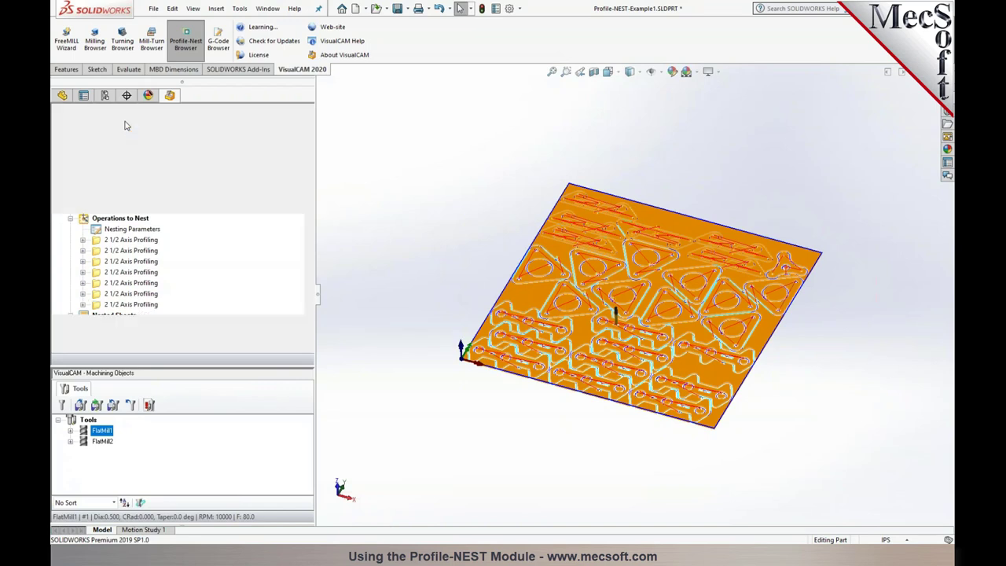
Step: Check the nesting count and priority of the first profiling operation, for the long straight-edged gasket, and close it without changes
{"action": "left_click", "coordinate": [110, 241]}
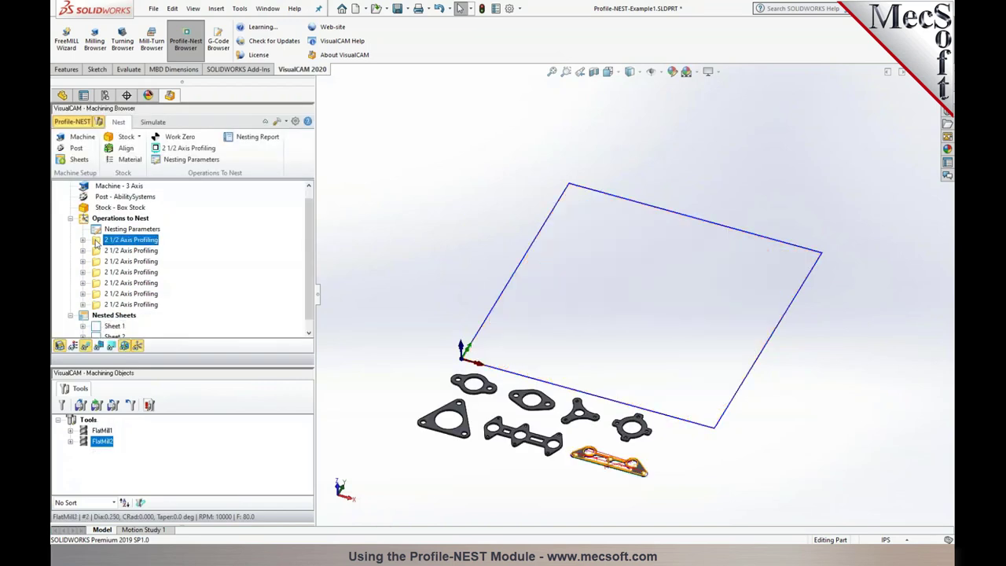
{"action": "double_click", "coordinate": [96, 244]}
{"action": "left_click", "coordinate": [265, 132]}
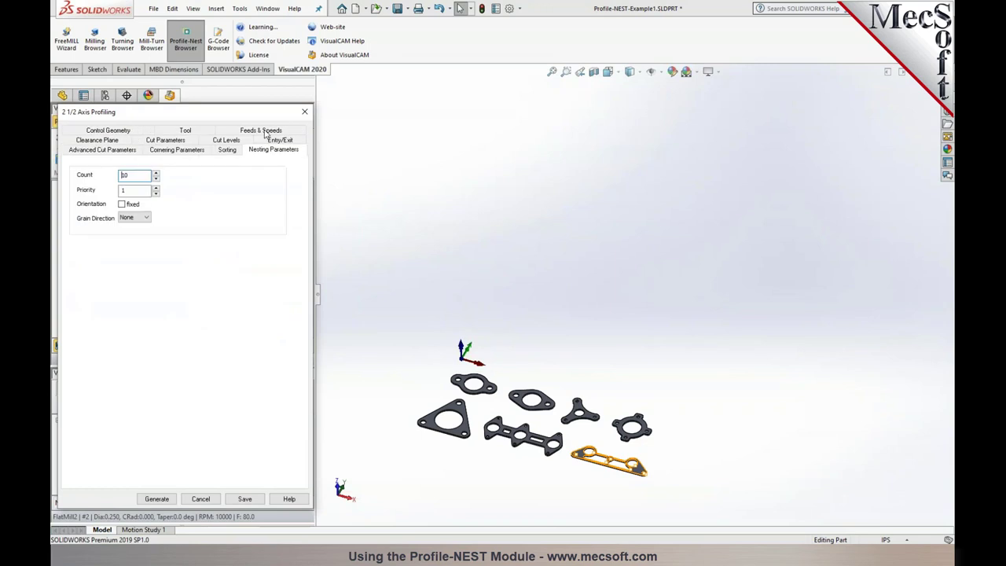
{"action": "mouse_move", "coordinate": [125, 190]}
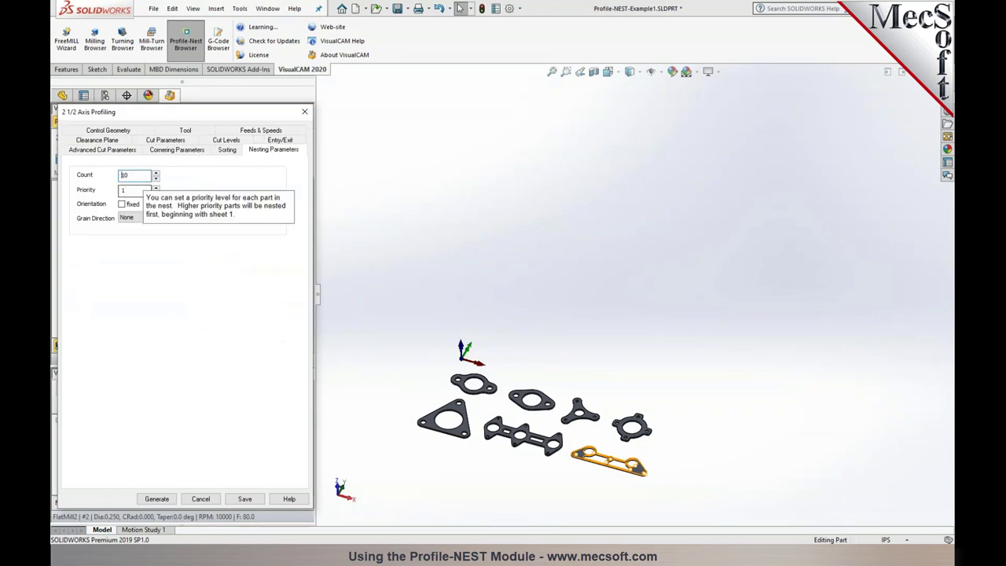
{"action": "left_click", "coordinate": [200, 498]}
Step: Enlarge the Machining Browser so that the whole job tree, including both nested sheets, fits without scrolling
{"action": "scroll", "coordinate": [448, 493], "scroll_direction": "down", "scroll_amount": 3}
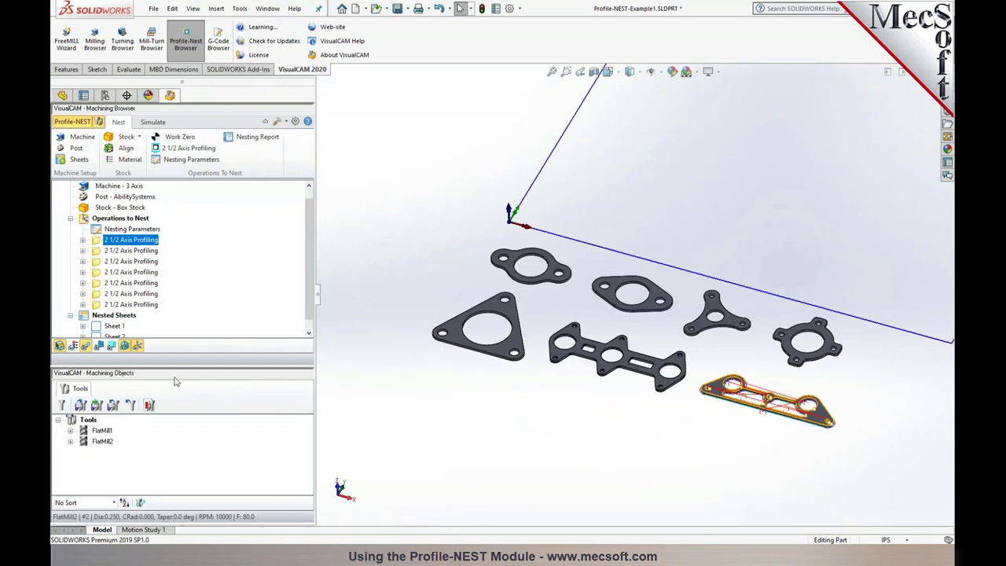
{"action": "scroll", "coordinate": [192, 324], "scroll_direction": "down", "scroll_amount": 1}
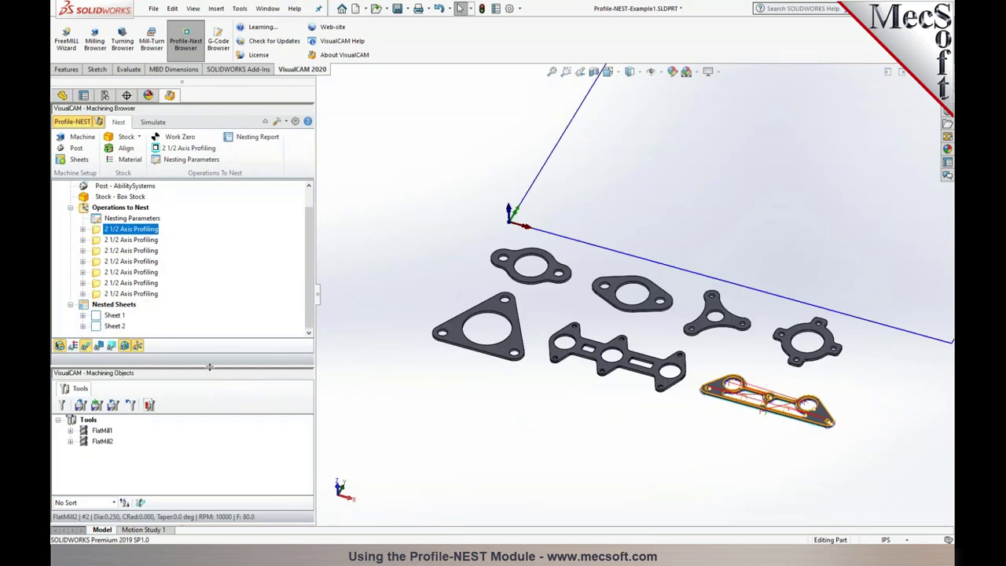
{"action": "left_click_drag", "start_coordinate": [210, 366], "coordinate": [206, 415]}
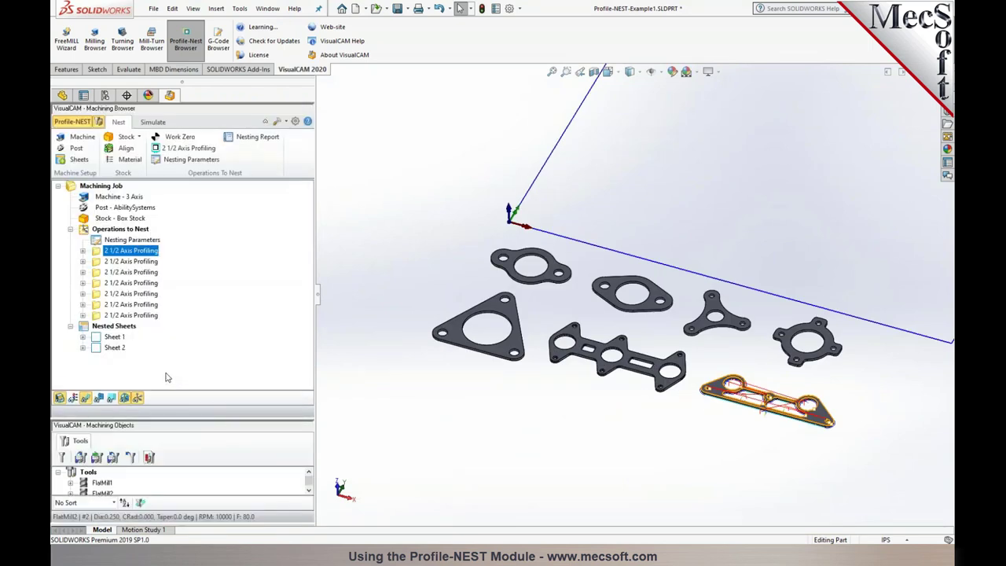
Step: Display the toolpaths of nested Sheet 1, and view the first profiling operation's control geometry without changing it
{"action": "left_click", "coordinate": [113, 336]}
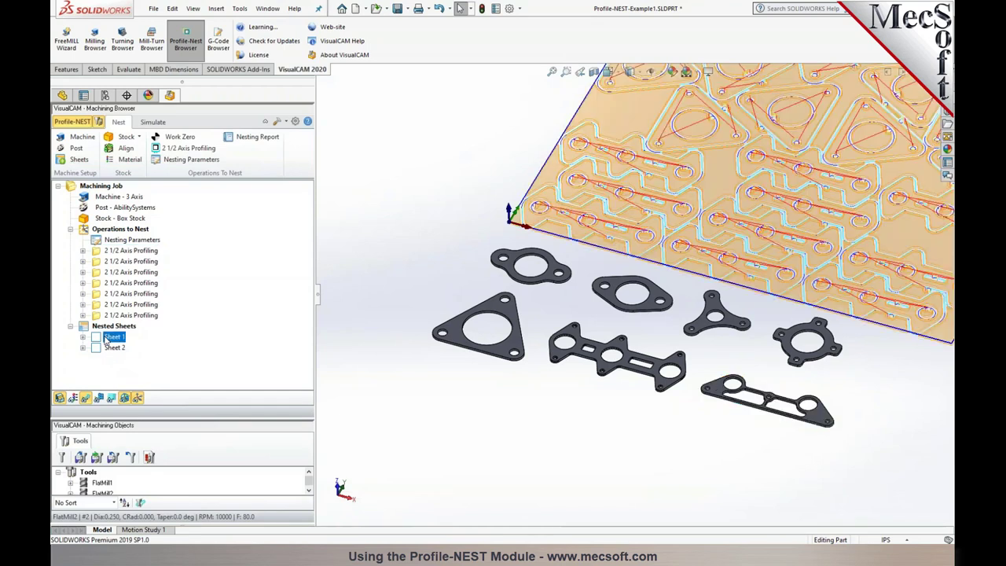
{"action": "left_click", "coordinate": [126, 249]}
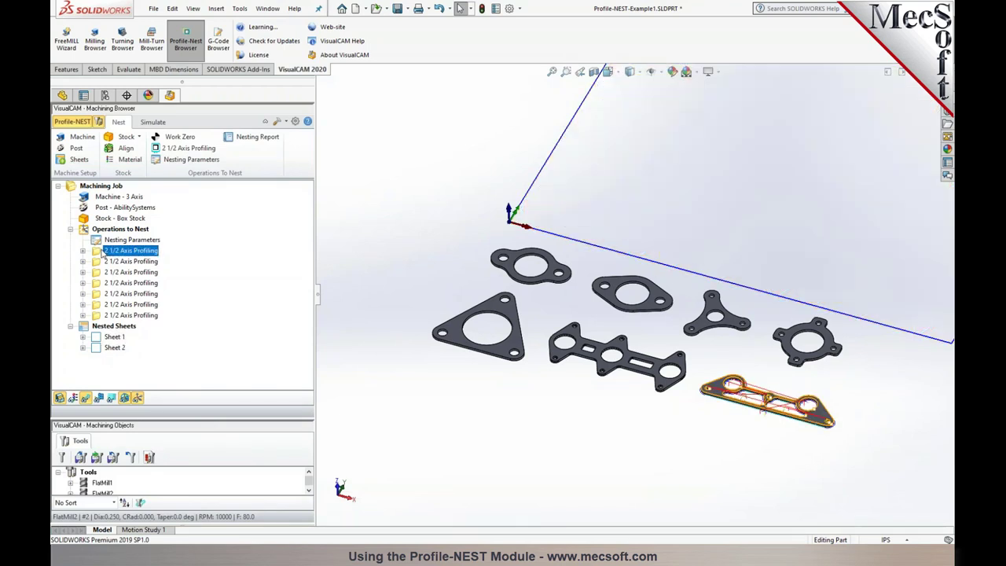
{"action": "double_click", "coordinate": [103, 251]}
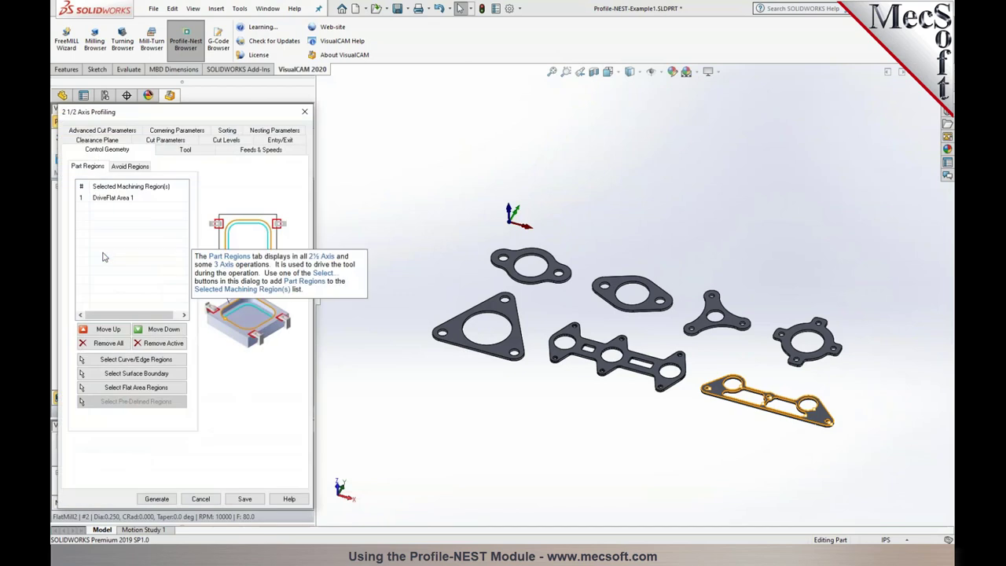
{"action": "left_click", "coordinate": [200, 499]}
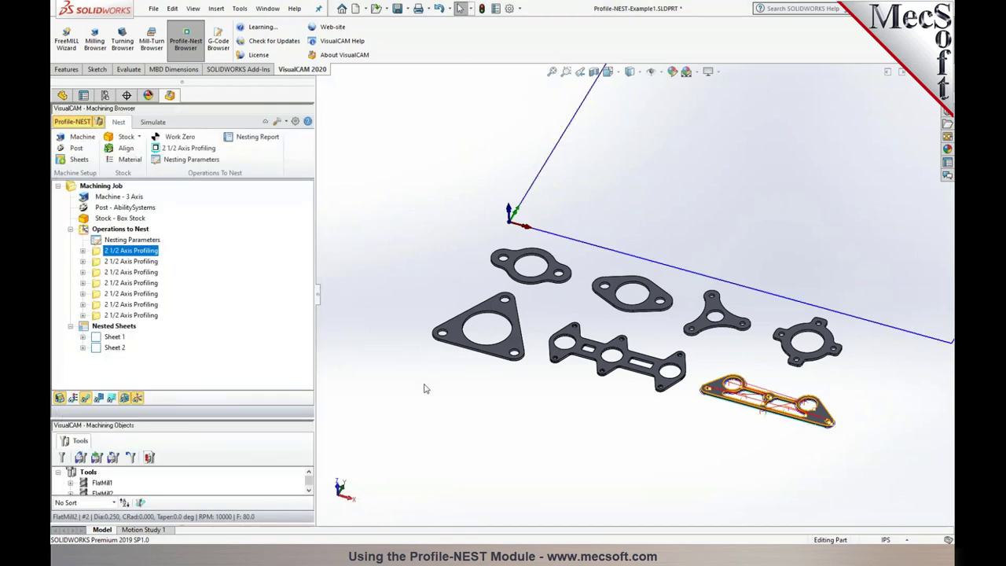
{"action": "scroll", "coordinate": [424, 388], "scroll_direction": "up", "scroll_amount": 4}
{"action": "scroll", "coordinate": [701, 284], "scroll_direction": "down", "scroll_amount": 2}
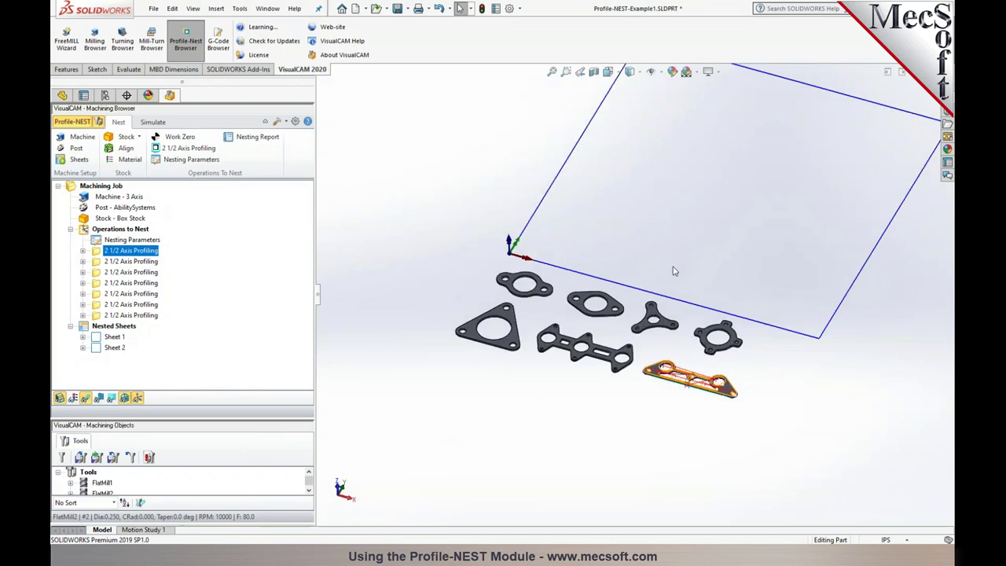
Step: Compare the first two profiling operations, and check the nesting priority of the second one, for the triangular gasket, without changing it
{"action": "left_click", "coordinate": [121, 264]}
{"action": "left_click", "coordinate": [120, 251]}
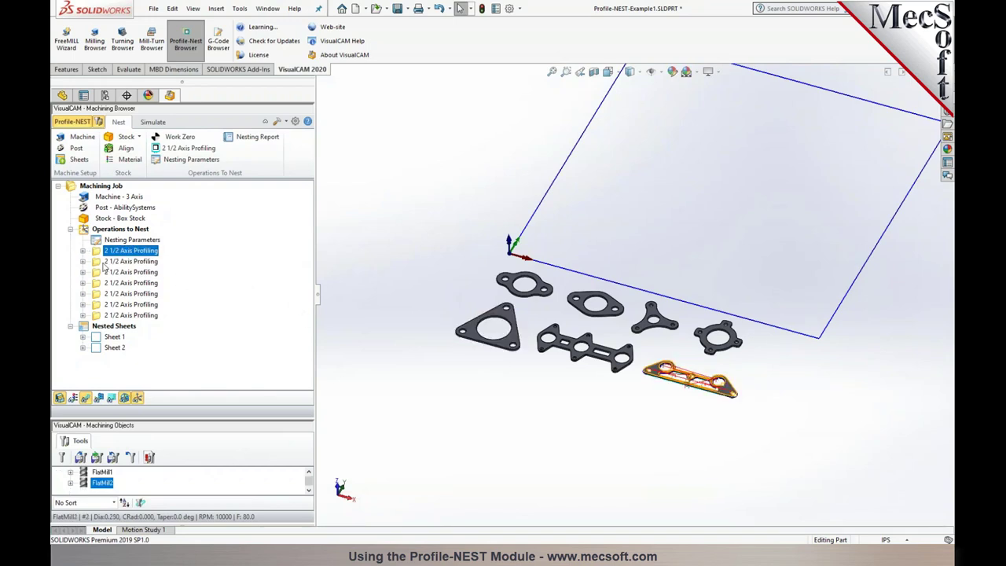
{"action": "left_click", "coordinate": [110, 261]}
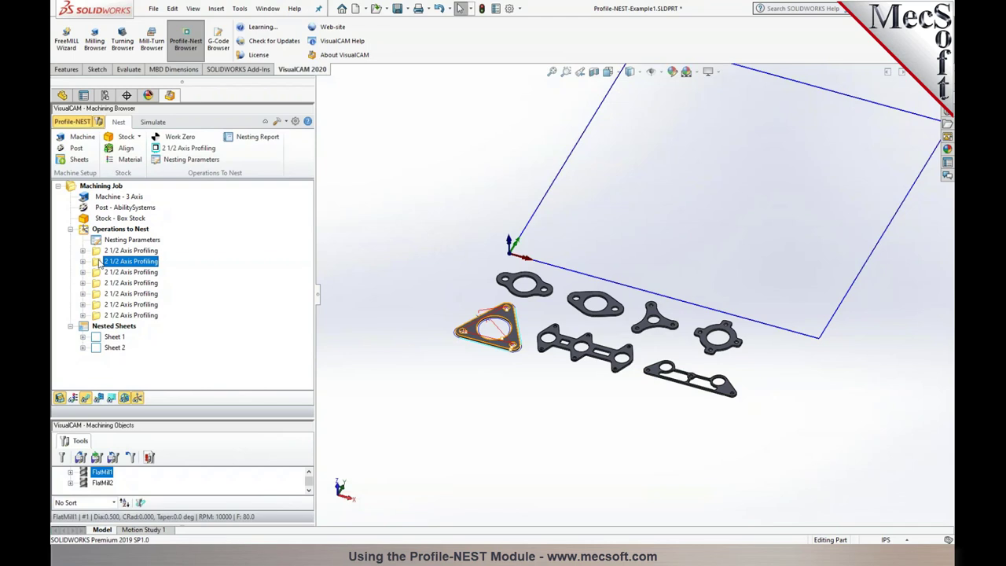
{"action": "left_click", "coordinate": [103, 252]}
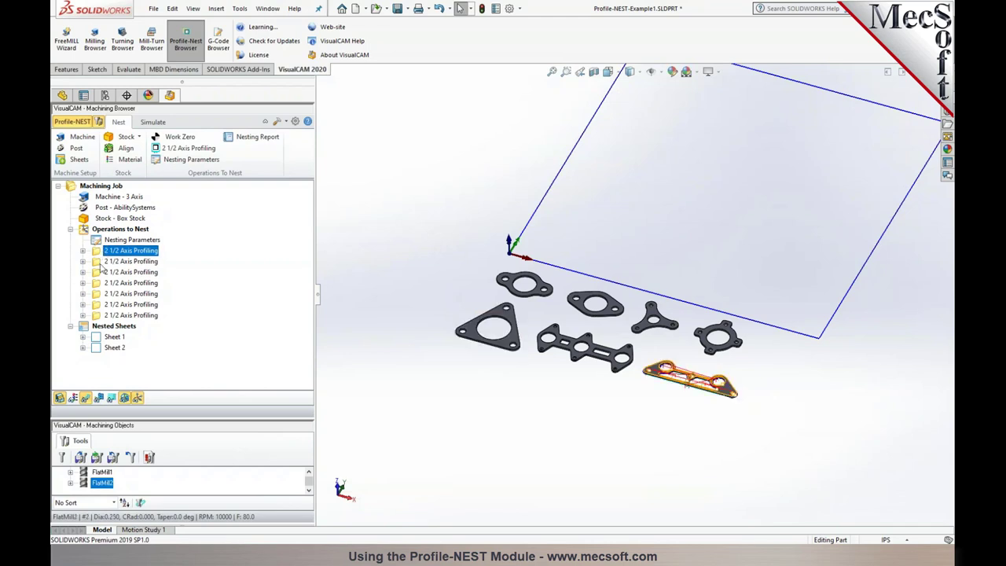
{"action": "left_click", "coordinate": [99, 263]}
{"action": "double_click", "coordinate": [98, 263]}
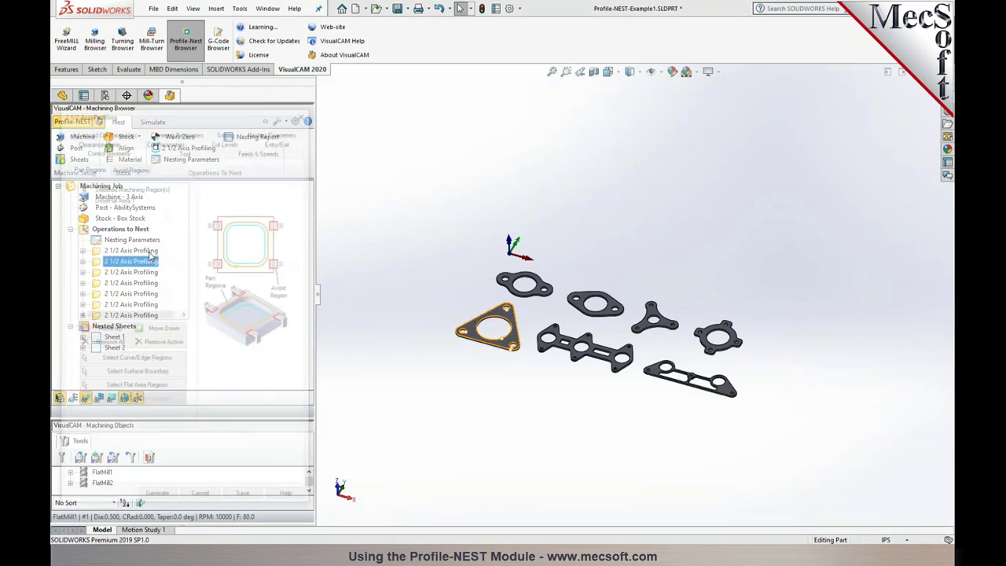
{"action": "left_click", "coordinate": [273, 149]}
{"action": "mouse_move", "coordinate": [127, 192]}
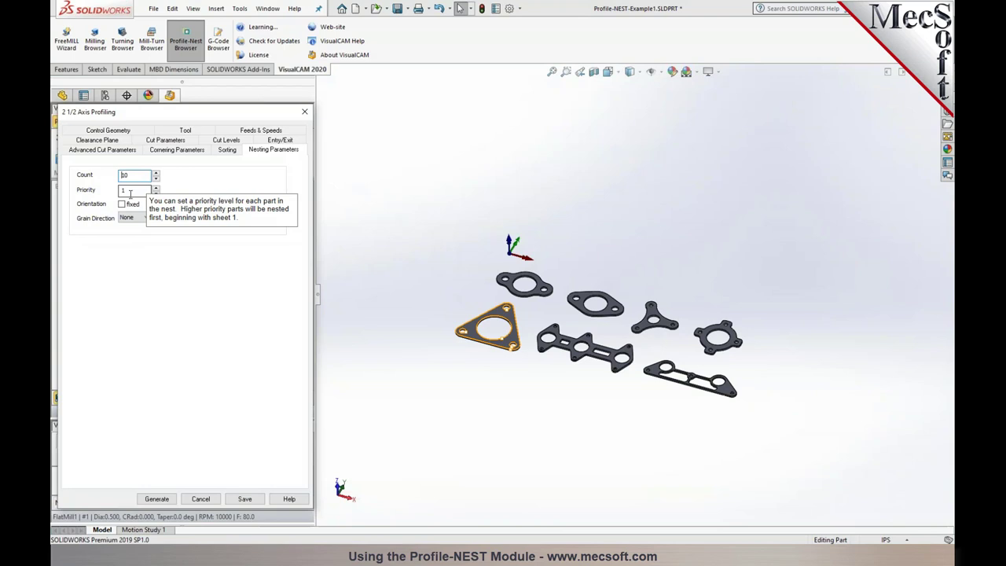
{"action": "left_click", "coordinate": [200, 499]}
Step: Set the nesting priority of the first profiling operation, for the long straight-edged gasket, to 2 and regenerate it
{"action": "left_click", "coordinate": [114, 251]}
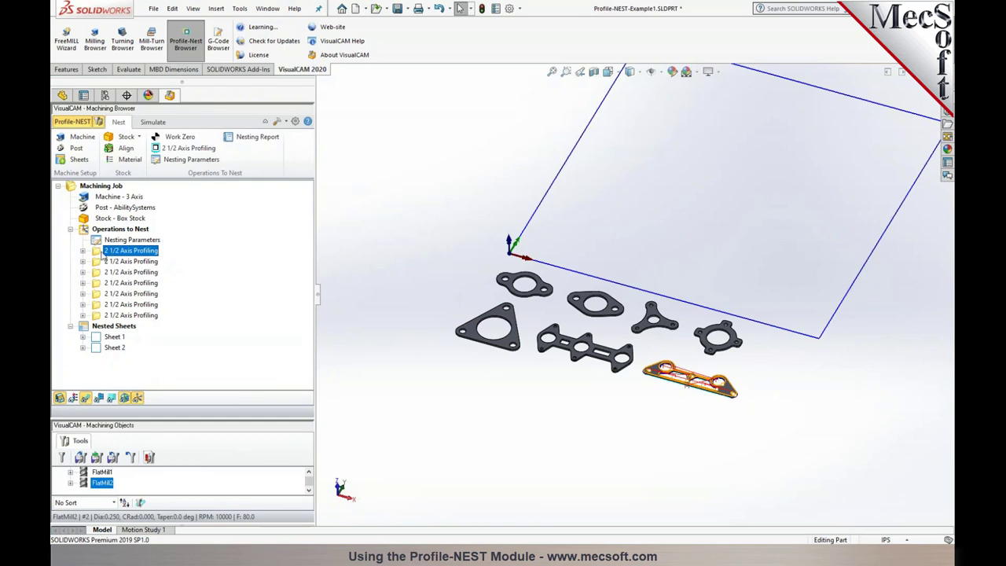
{"action": "left_click", "coordinate": [187, 147]}
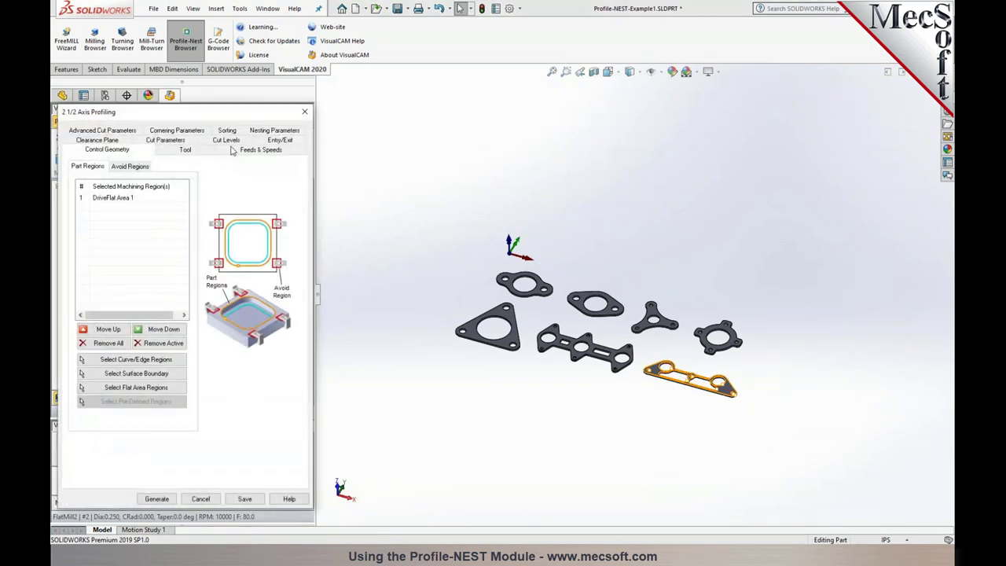
{"action": "left_click", "coordinate": [260, 132]}
{"action": "double_click", "coordinate": [135, 191]}
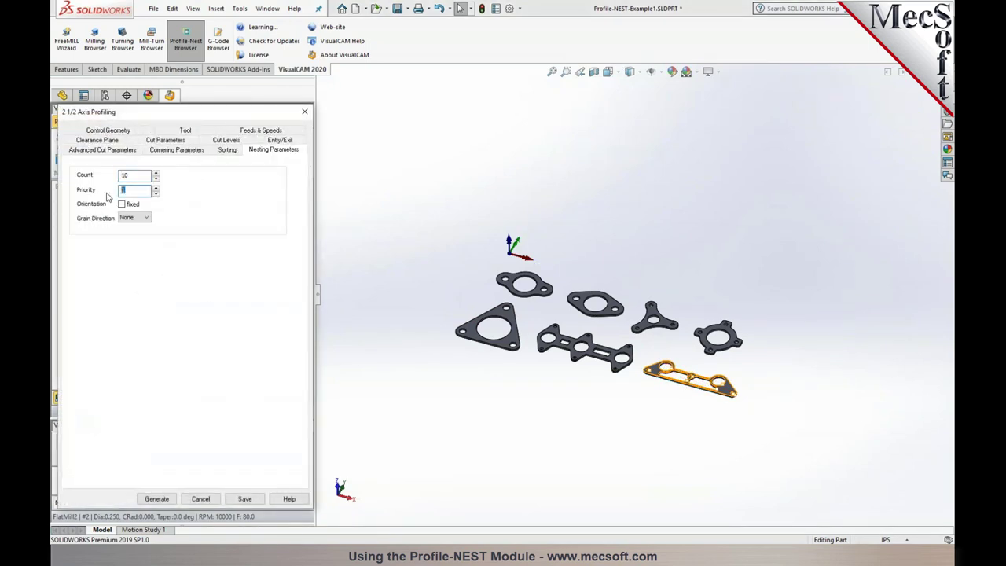
{"action": "type", "text": "2"}
{"action": "left_click", "coordinate": [160, 498]}
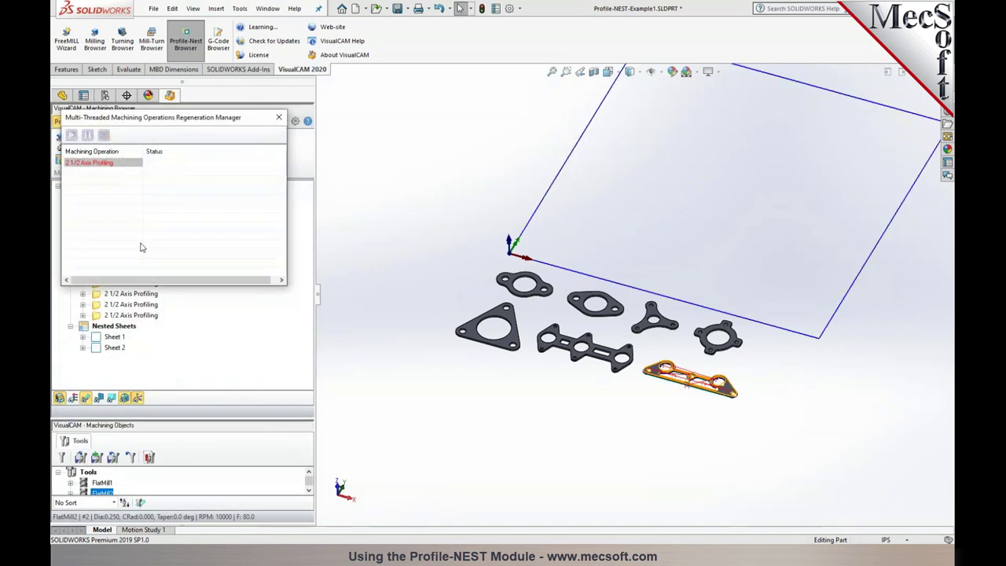
Step: Raise the nesting priority of the third profiling operation, for the two-eared gasket nearest the origin, and regenerate it
{"action": "left_click", "coordinate": [136, 272]}
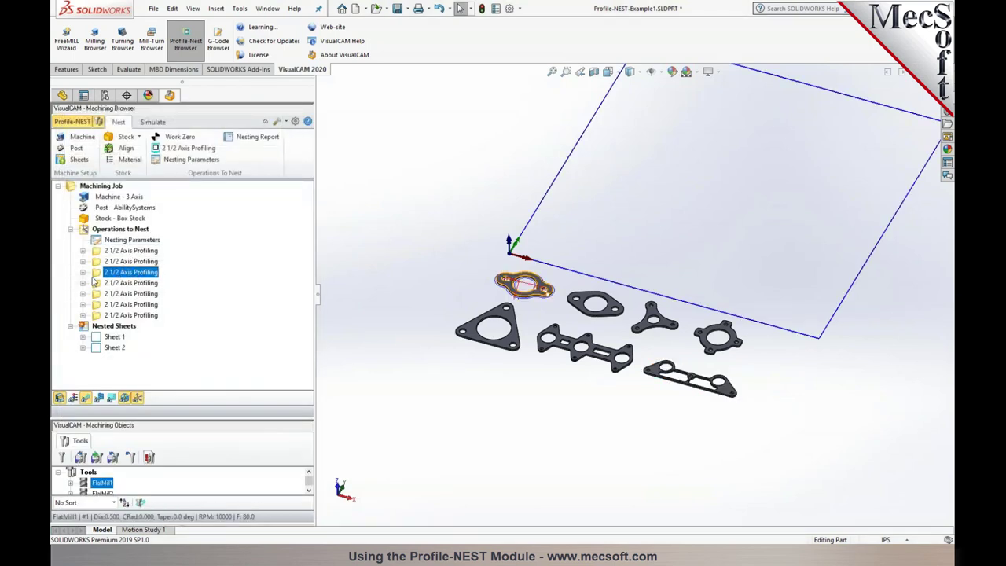
{"action": "left_click", "coordinate": [100, 283]}
{"action": "left_click", "coordinate": [104, 272]}
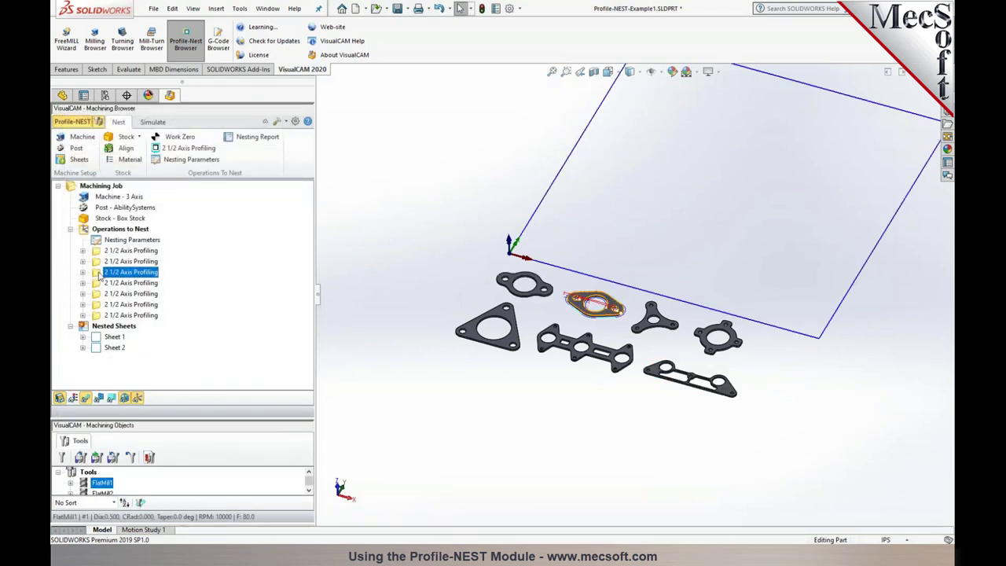
{"action": "double_click", "coordinate": [107, 274]}
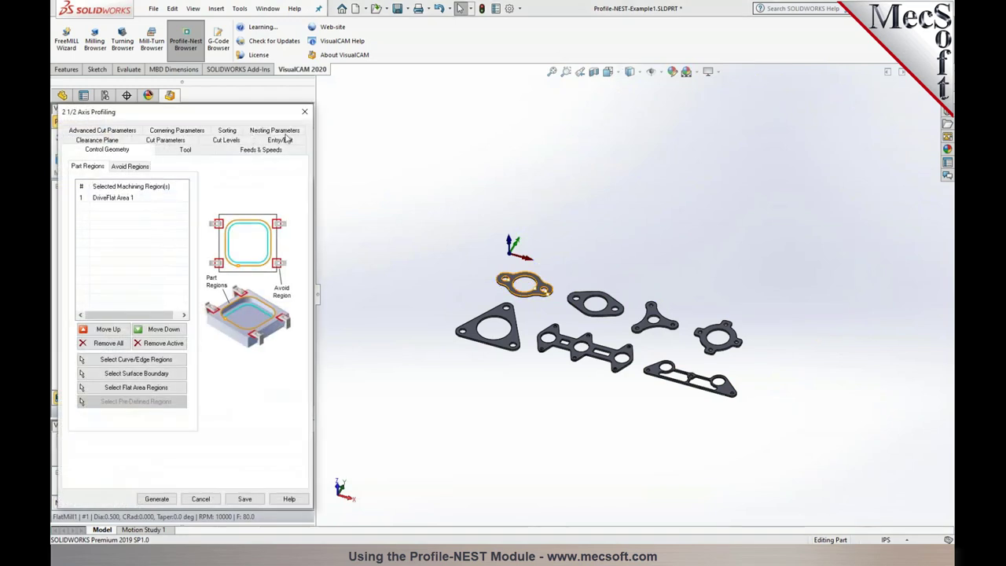
{"action": "left_click", "coordinate": [276, 132]}
{"action": "left_click", "coordinate": [156, 187]}
{"action": "left_click", "coordinate": [159, 497]}
Step: Set the nesting priority of the fourth profiling operation, for the diamond-shaped two-hole gasket, to 3 and regenerate it
{"action": "left_click", "coordinate": [97, 285]}
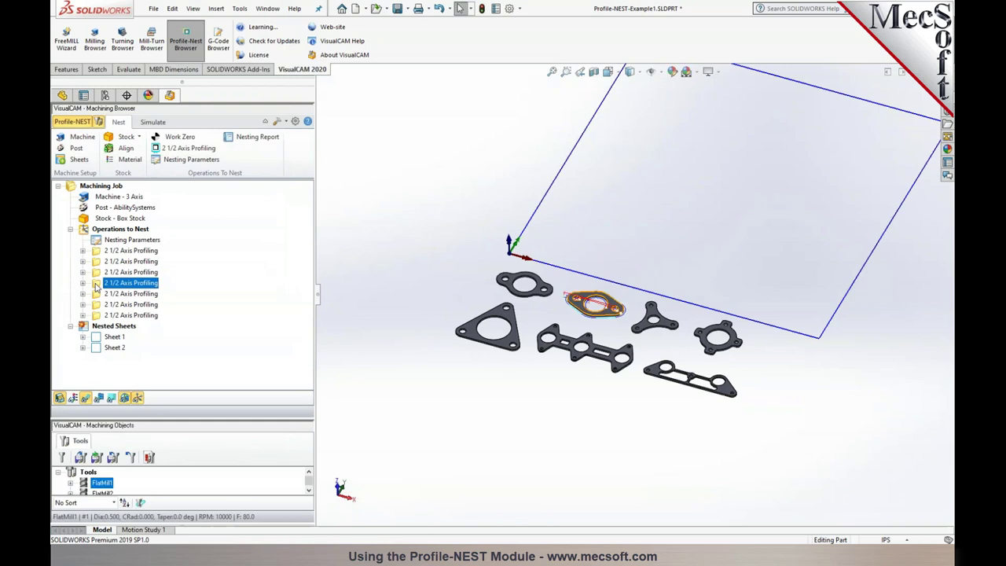
{"action": "double_click", "coordinate": [102, 285]}
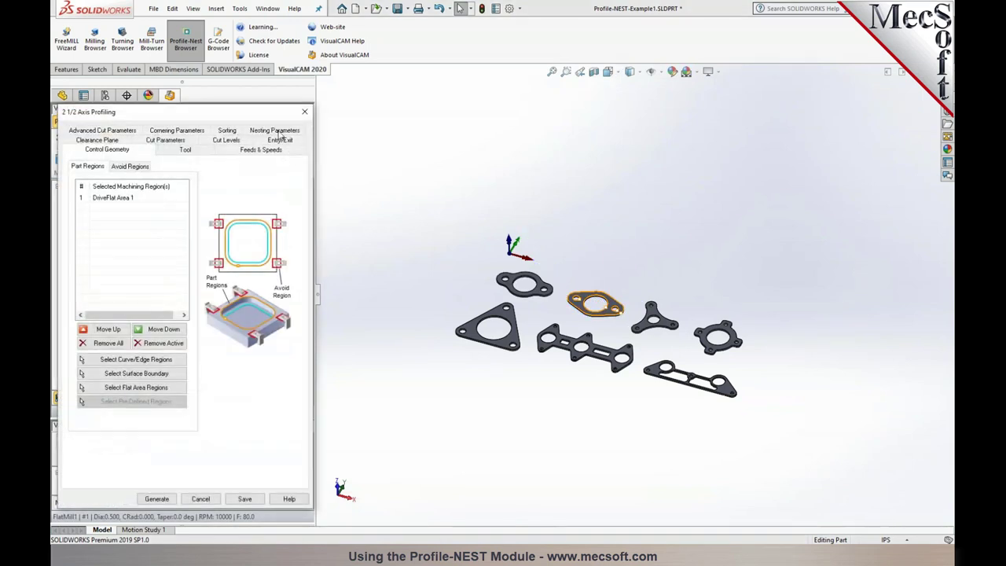
{"action": "left_click", "coordinate": [274, 149]}
{"action": "left_click", "coordinate": [119, 190]}
{"action": "type", "text": "3"}
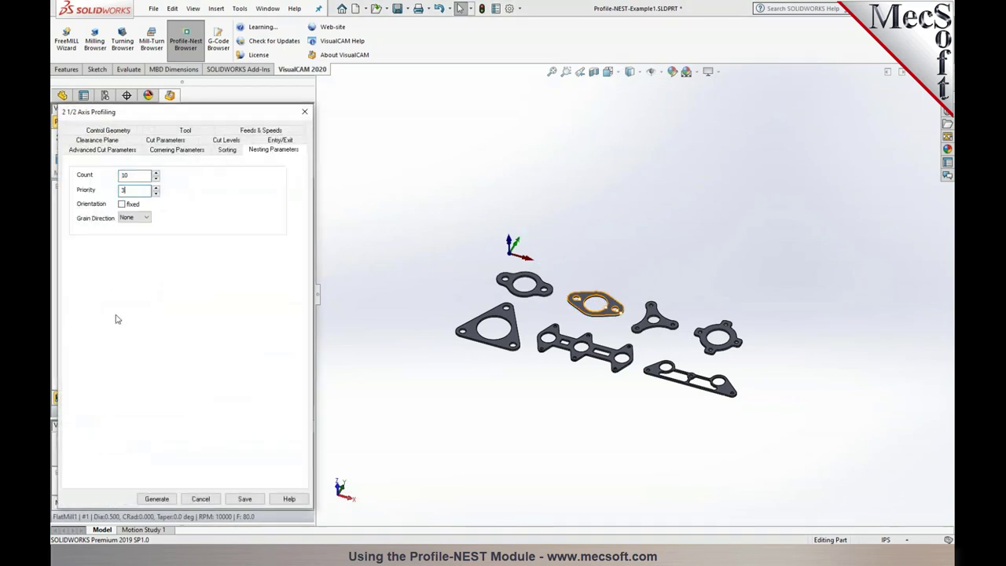
{"action": "left_click", "coordinate": [158, 500]}
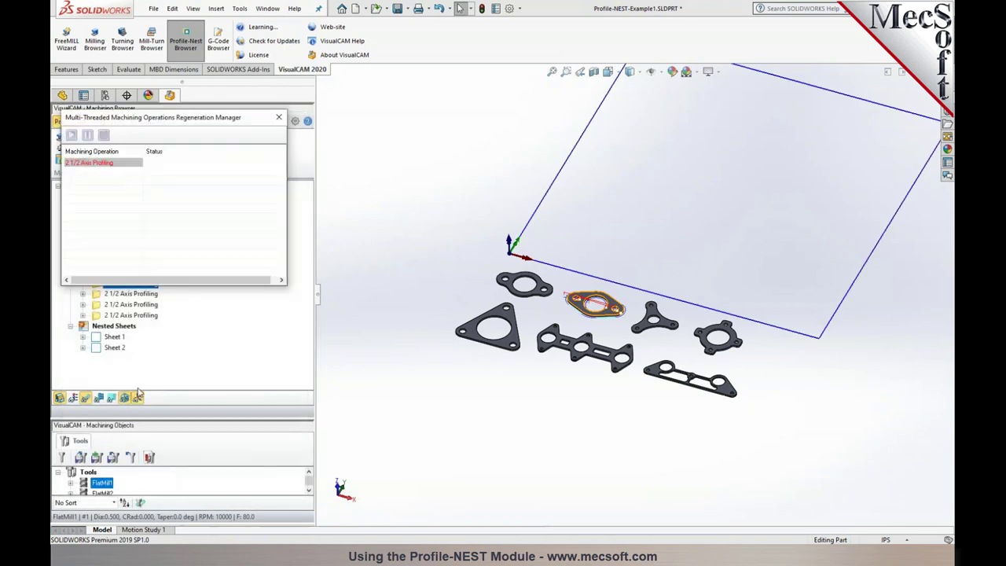
Step: Change the nesting priority of the fifth profiling operation, for the three-armed gasket, and regenerate it
{"action": "left_click", "coordinate": [111, 297]}
{"action": "double_click", "coordinate": [111, 299]}
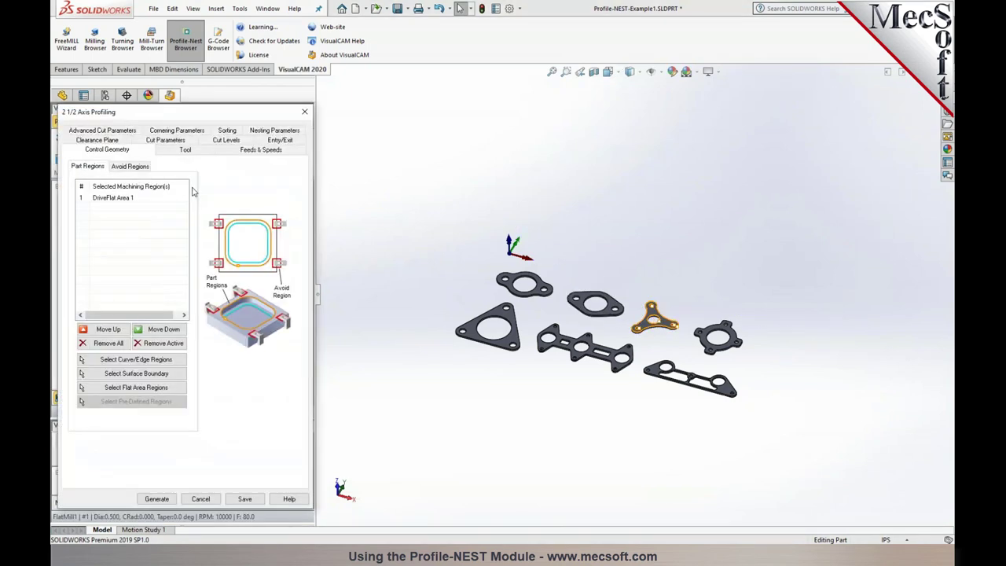
{"action": "left_click", "coordinate": [267, 131]}
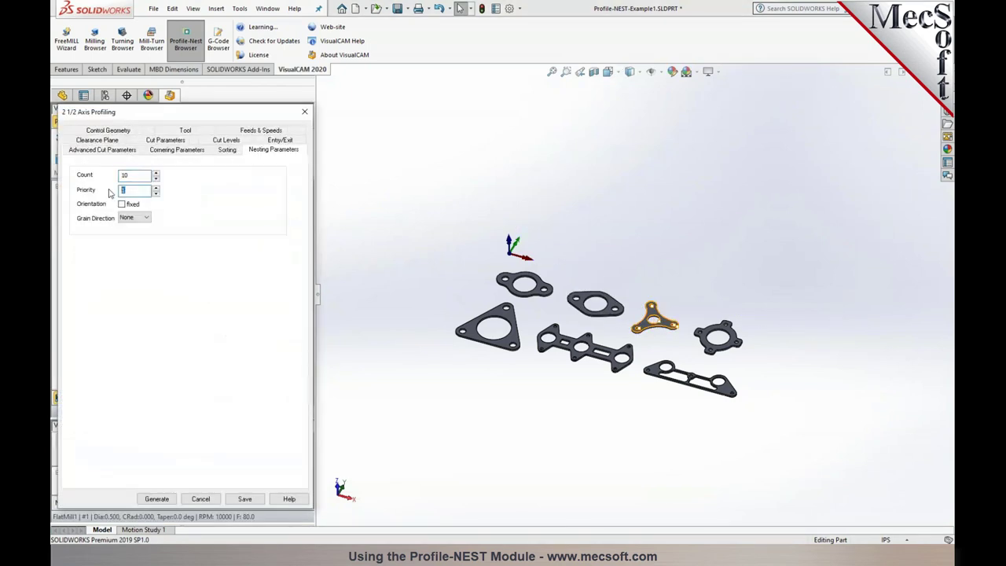
{"action": "left_click", "coordinate": [161, 501]}
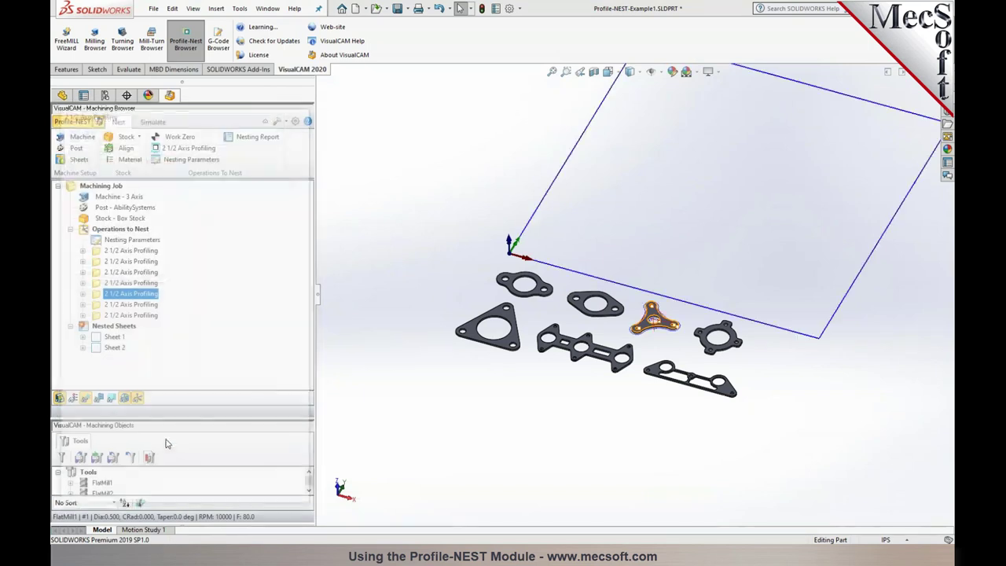
Step: Change the nesting priority of the sixth profiling operation, for the long gasket with three large holes, and regenerate it
{"action": "left_click", "coordinate": [107, 305]}
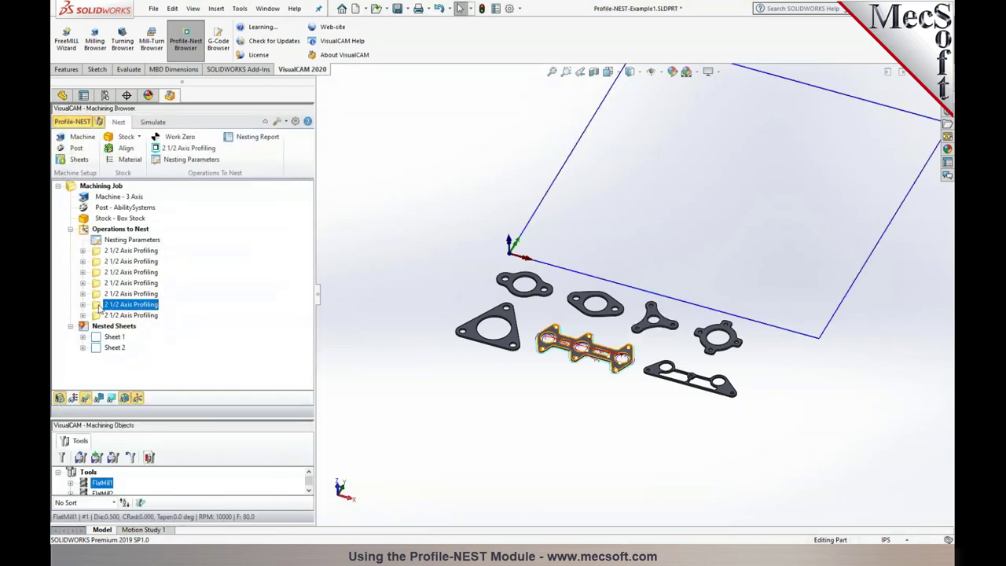
{"action": "double_click", "coordinate": [126, 305]}
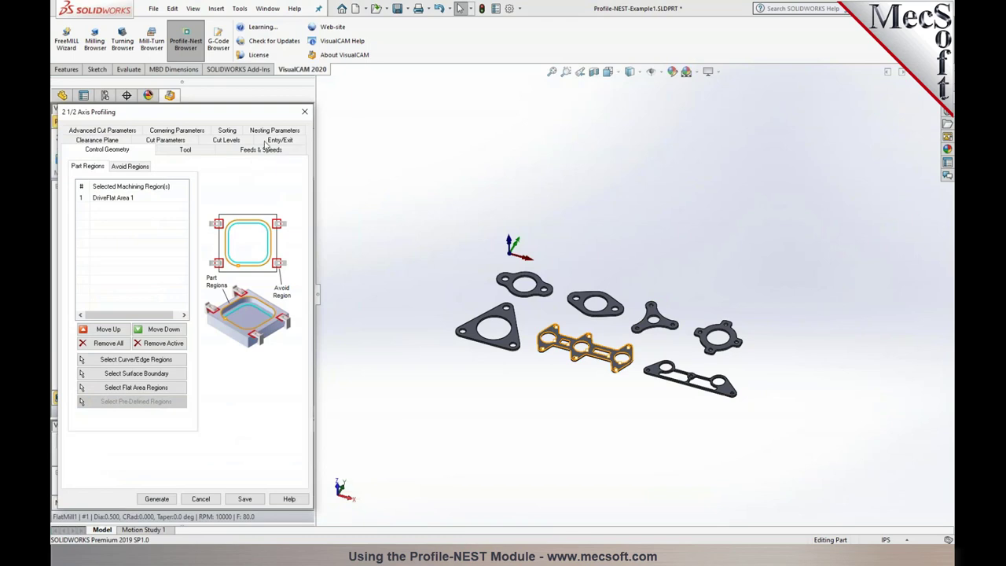
{"action": "left_click", "coordinate": [273, 131]}
{"action": "double_click", "coordinate": [130, 191]}
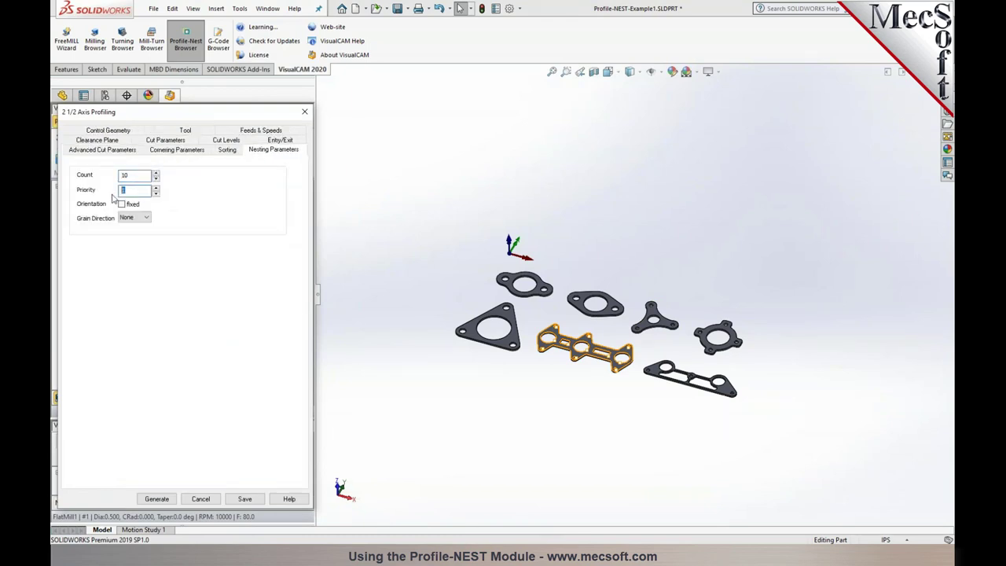
{"action": "left_click", "coordinate": [165, 499]}
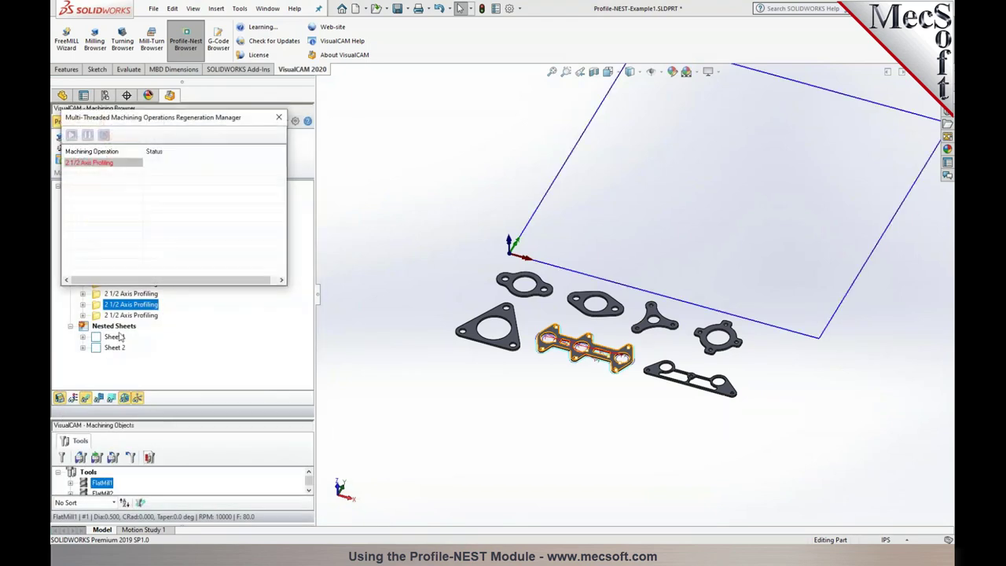
Step: Set the nesting priority of the seventh profiling operation, for the round four-lug gasket, to 5 and regenerate it
{"action": "double_click", "coordinate": [118, 316]}
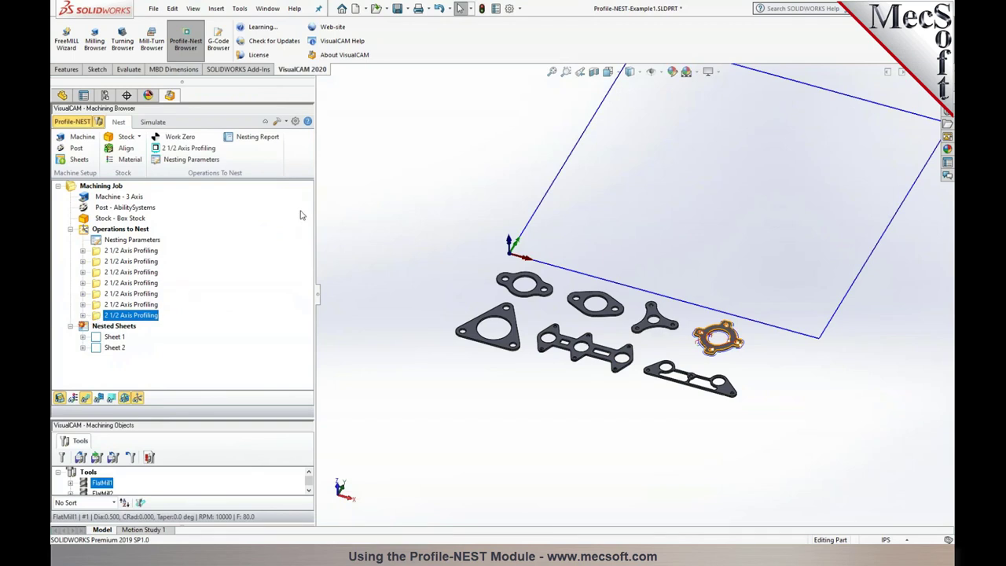
{"action": "key", "text": "Tab"}
{"action": "type", "text": "5"}
{"action": "left_click", "coordinate": [157, 500]}
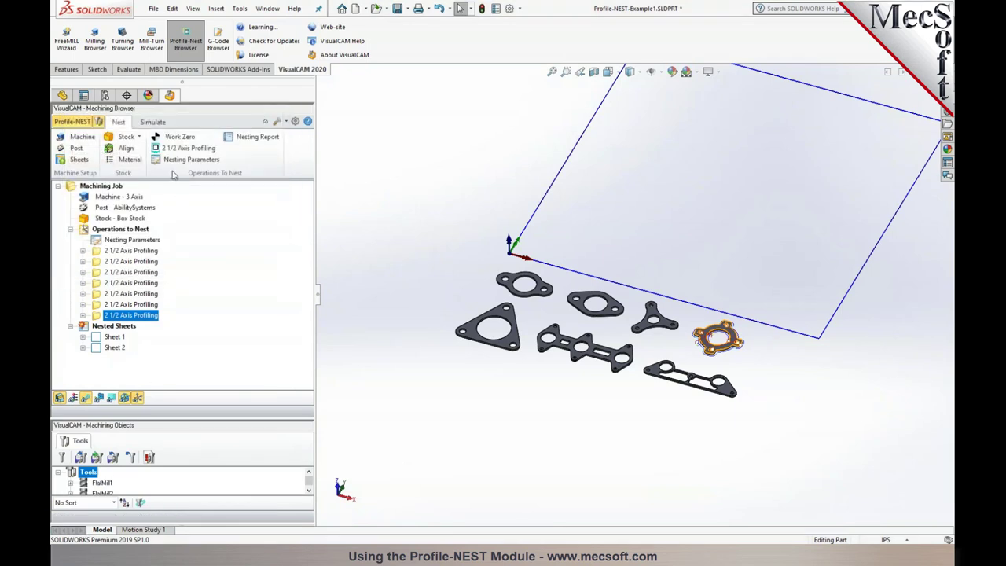
Step: Nest the parts again with the changed priorities and compare the layouts of Sheet 1 and Sheet 2
{"action": "left_click", "coordinate": [191, 159]}
{"action": "left_click", "coordinate": [202, 454]}
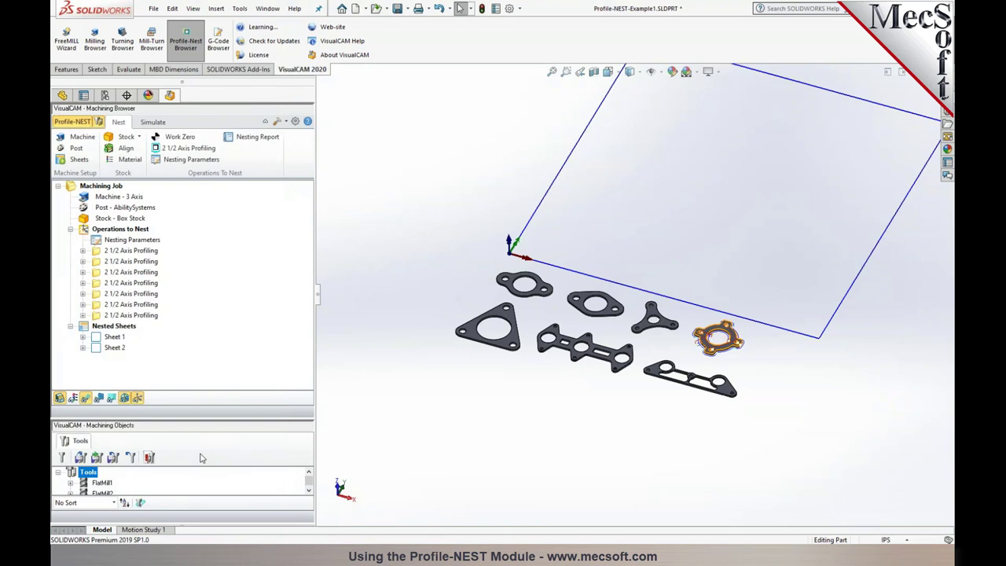
{"action": "left_click", "coordinate": [110, 336]}
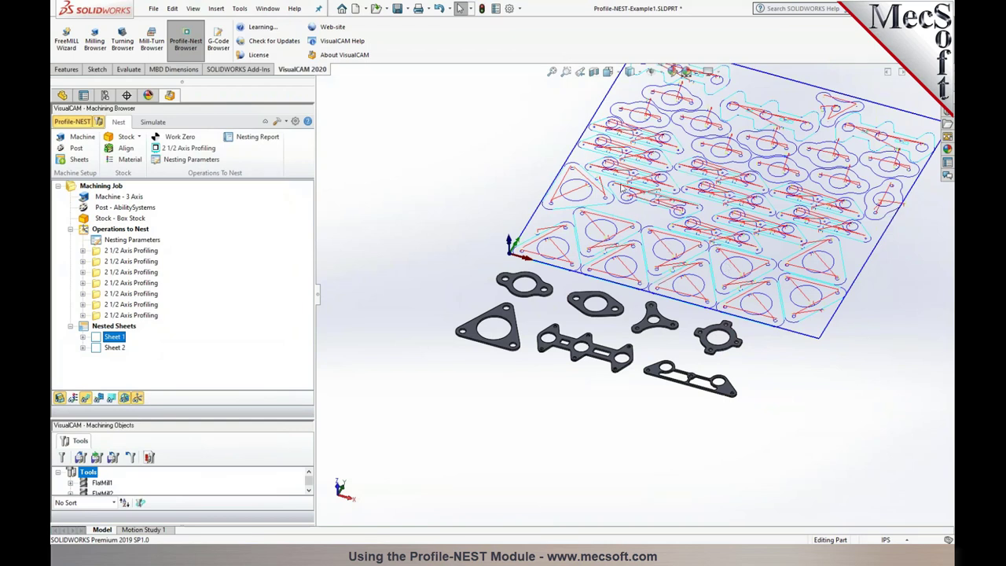
{"action": "scroll", "coordinate": [625, 261], "scroll_direction": "up", "scroll_amount": 2}
{"action": "scroll", "coordinate": [704, 223], "scroll_direction": "down", "scroll_amount": 2}
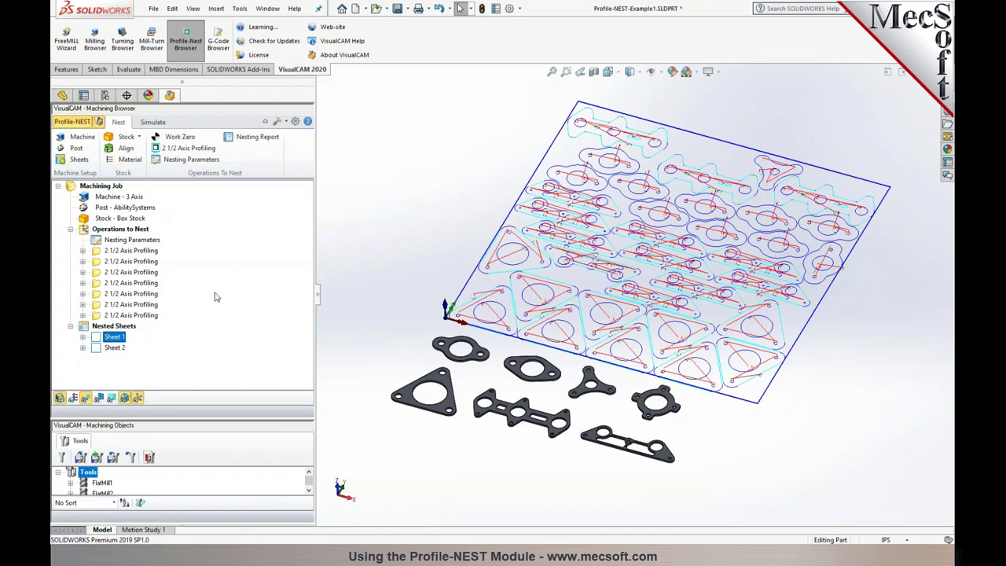
{"action": "left_click", "coordinate": [113, 348]}
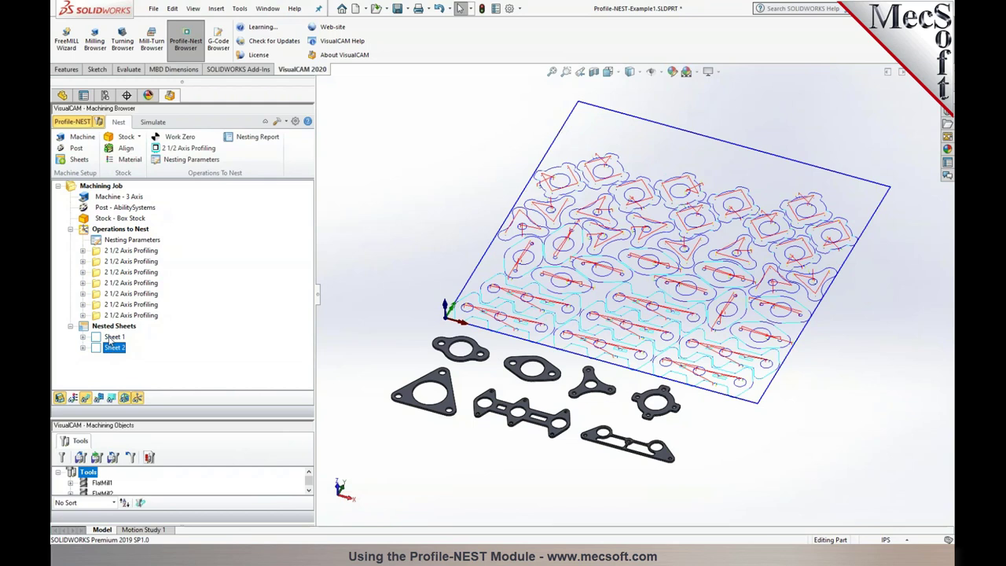
{"action": "left_click", "coordinate": [112, 337]}
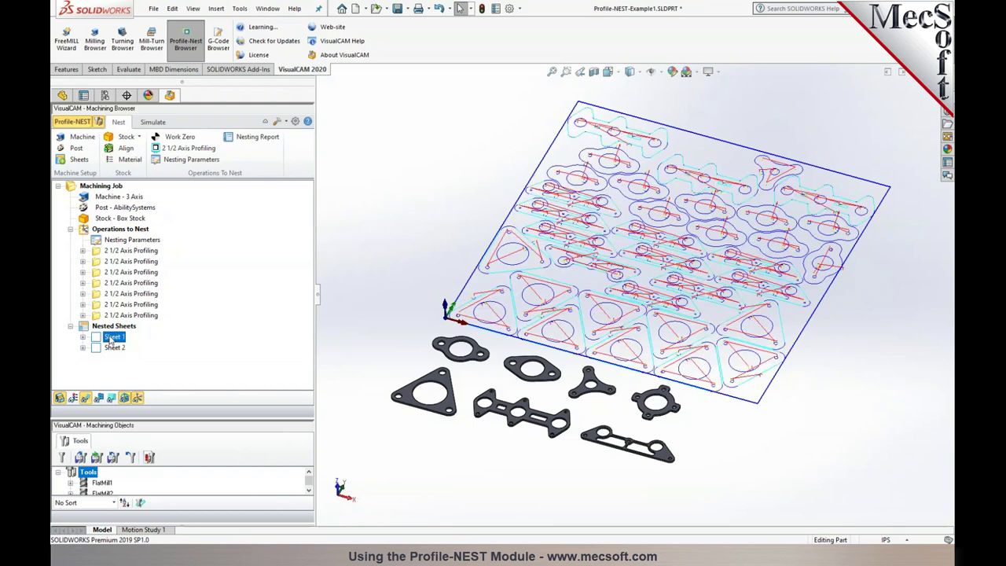
Step: Post Sheet 1 with the Mach3-Inch post-processor to Profile-NEST-Example1_Sheet 1.nc, replacing the existing file
{"action": "right_click", "coordinate": [113, 337]}
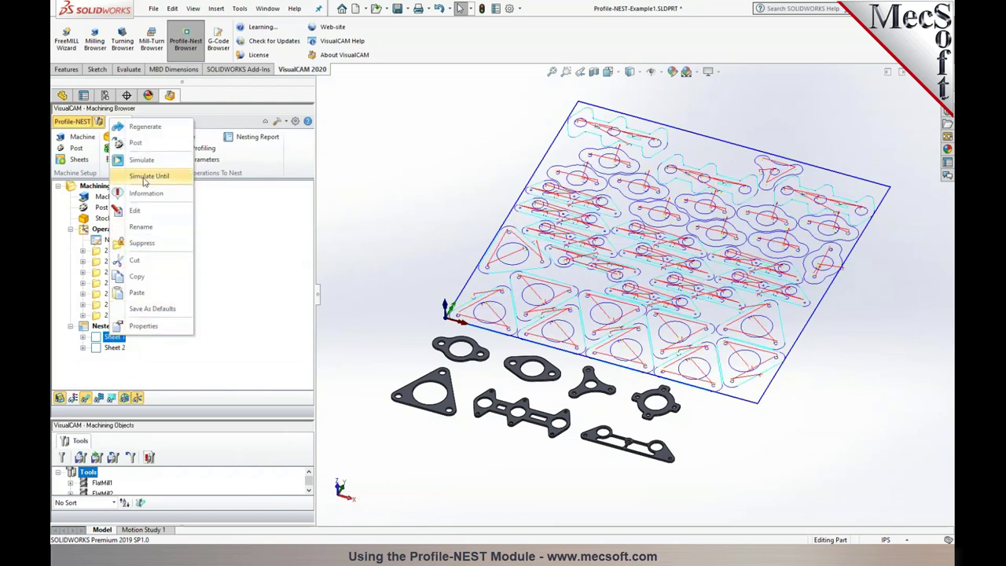
{"action": "left_click", "coordinate": [135, 143]}
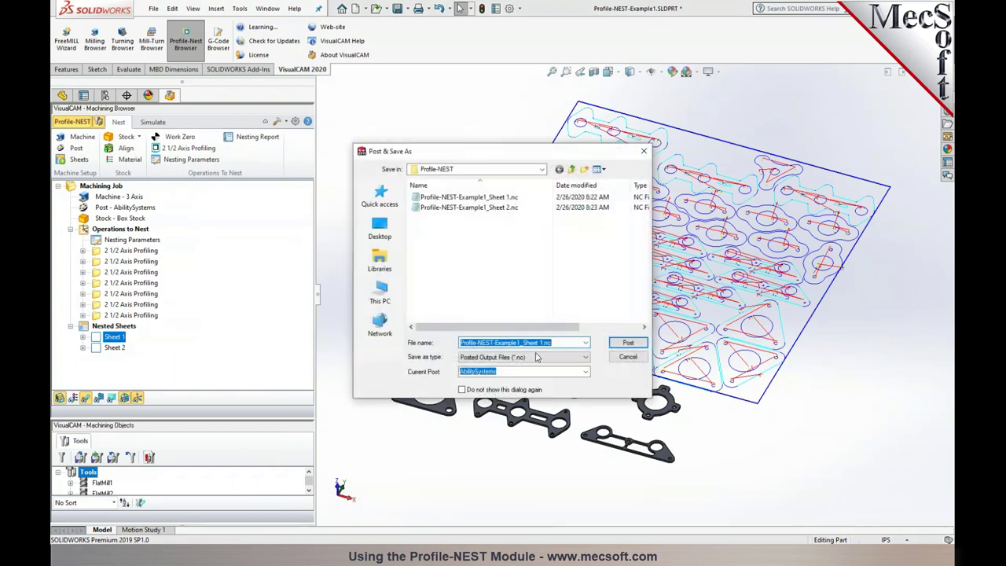
{"action": "left_click", "coordinate": [585, 372]}
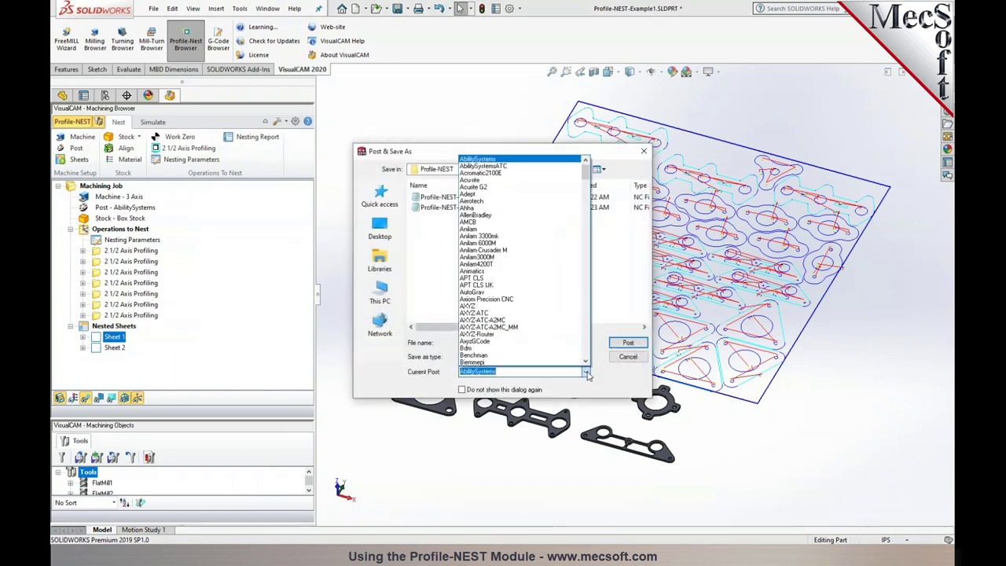
{"action": "type", "text": "m"}
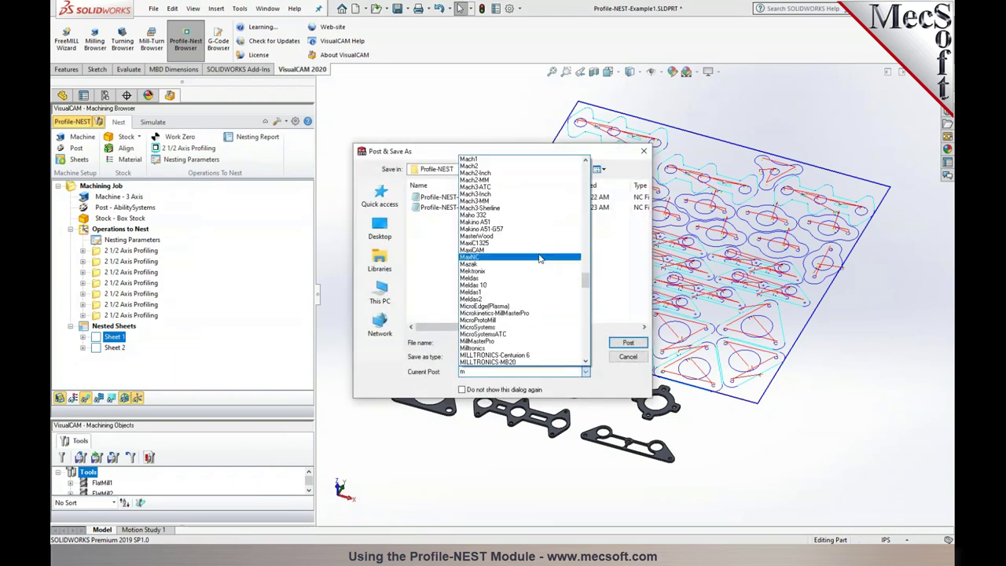
{"action": "left_click", "coordinate": [521, 195]}
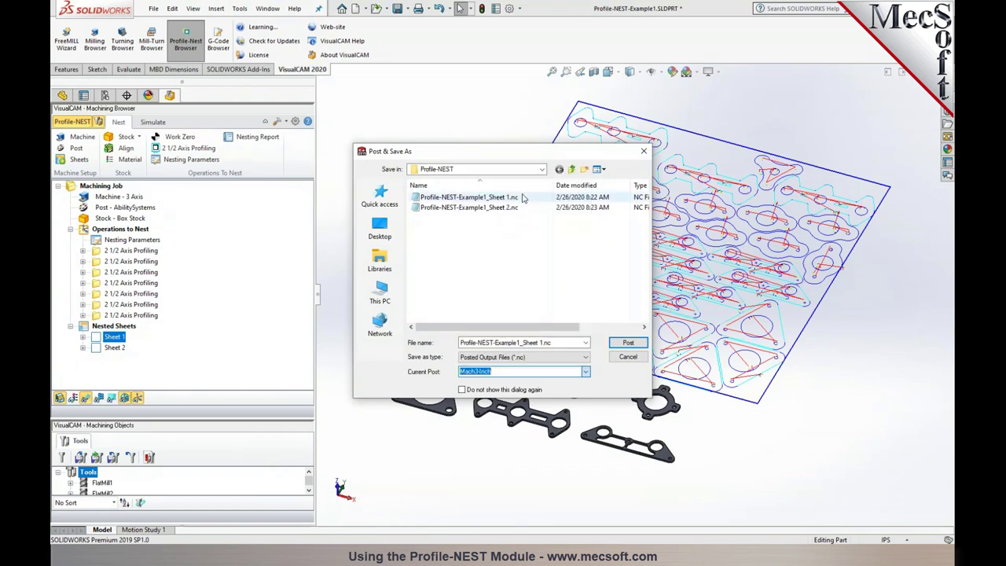
{"action": "left_click", "coordinate": [628, 343]}
{"action": "left_click", "coordinate": [529, 279]}
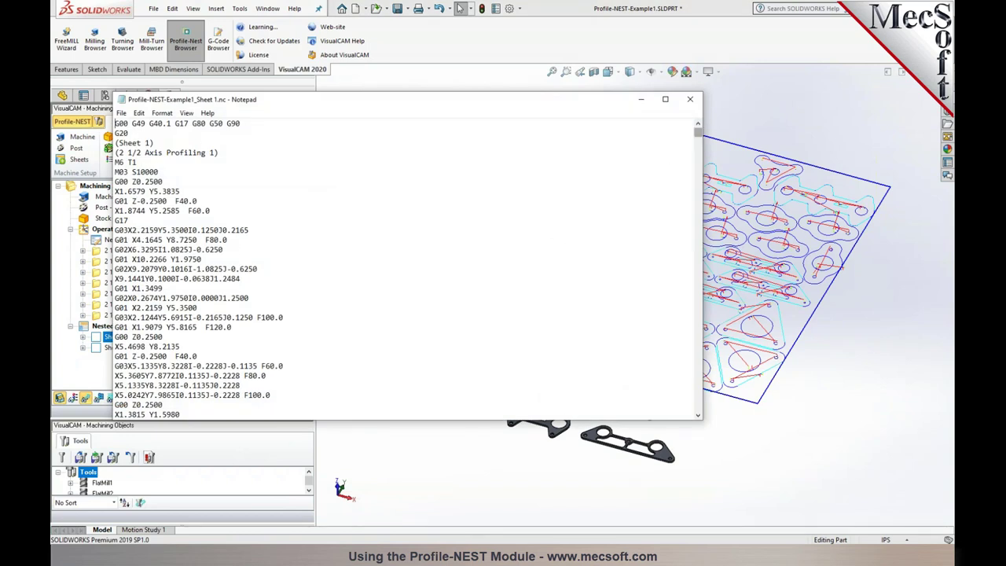
Step: Review the posted G-code of Sheet 1, including where the fourth profiling operation starts, and close the file
{"action": "left_click_drag", "start_coordinate": [697, 134], "coordinate": [697, 149]}
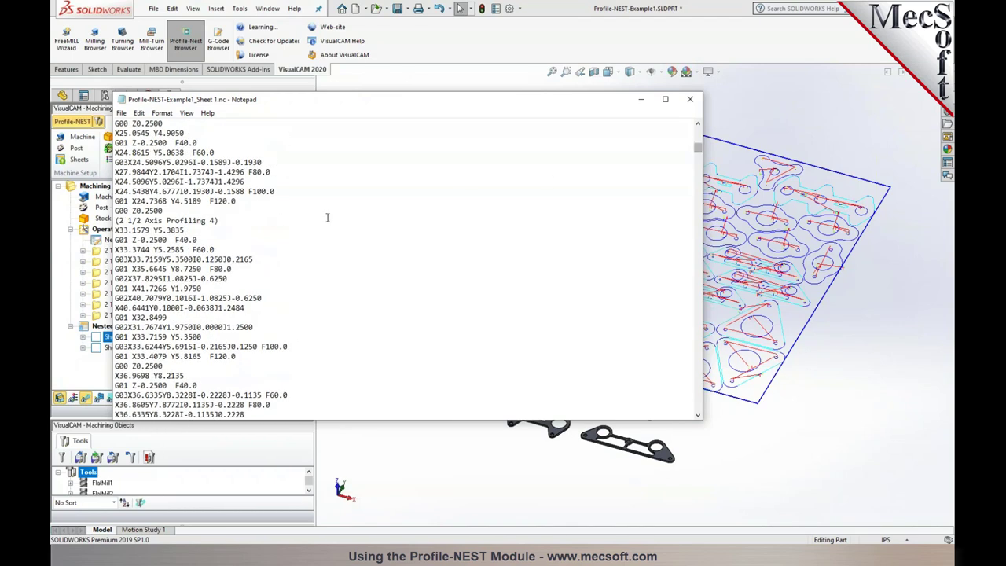
{"action": "left_click_drag", "start_coordinate": [220, 220], "coordinate": [115, 211]}
{"action": "left_click", "coordinate": [287, 240]}
{"action": "left_click_drag", "start_coordinate": [696, 150], "coordinate": [672, 136]}
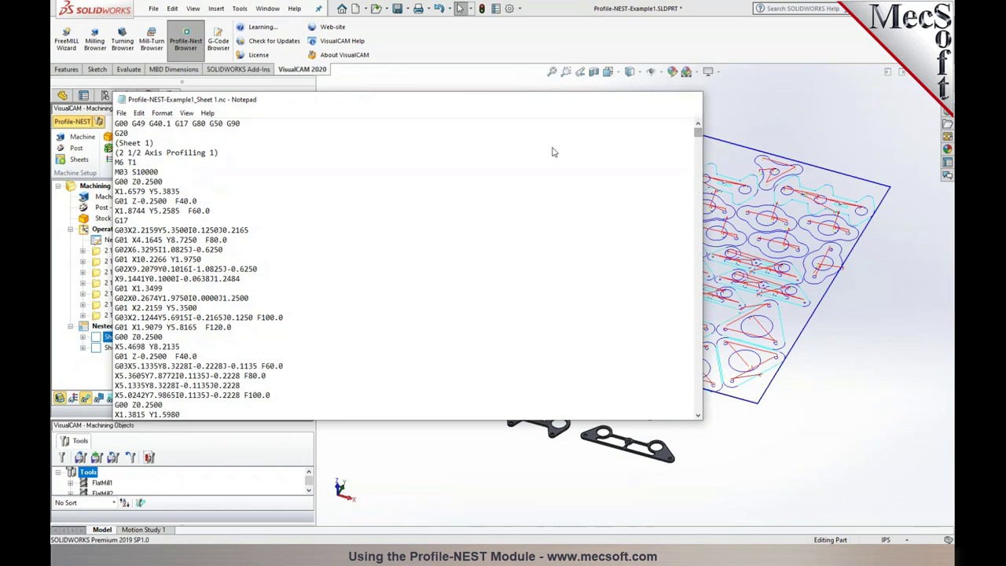
{"action": "left_click", "coordinate": [690, 99]}
Step: Post Sheet 2 with the Mach3-Inch post-processor to Profile-NEST-Example1_Sheet 2.nc, replacing the existing file
{"action": "left_click", "coordinate": [112, 347]}
{"action": "right_click", "coordinate": [111, 348]}
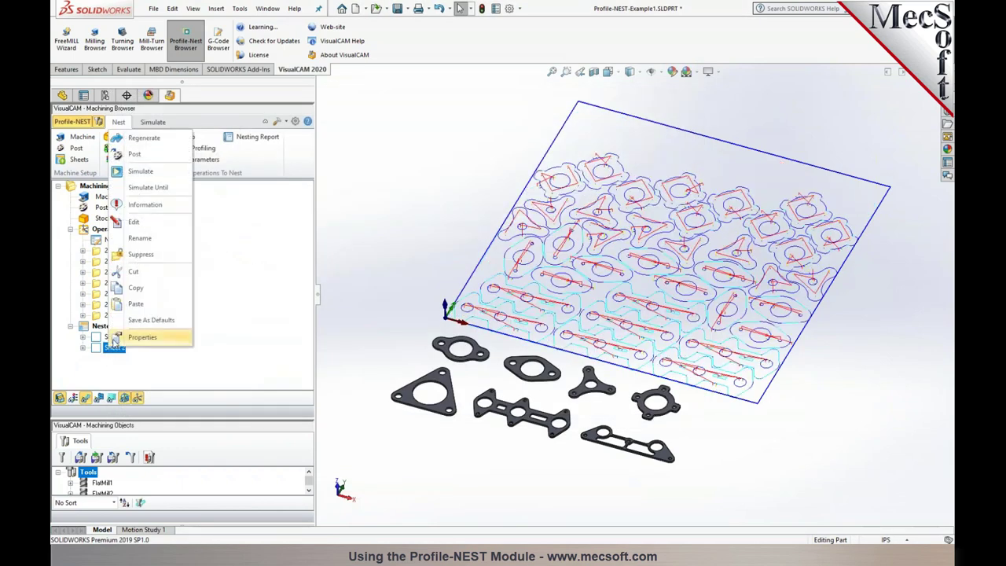
{"action": "left_click", "coordinate": [146, 154]}
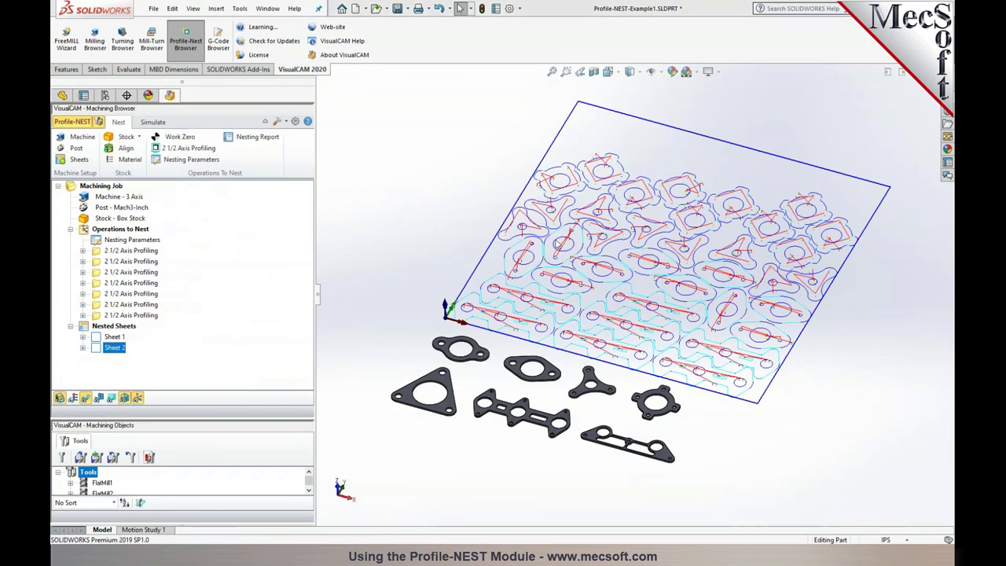
{"action": "key", "text": "Return"}
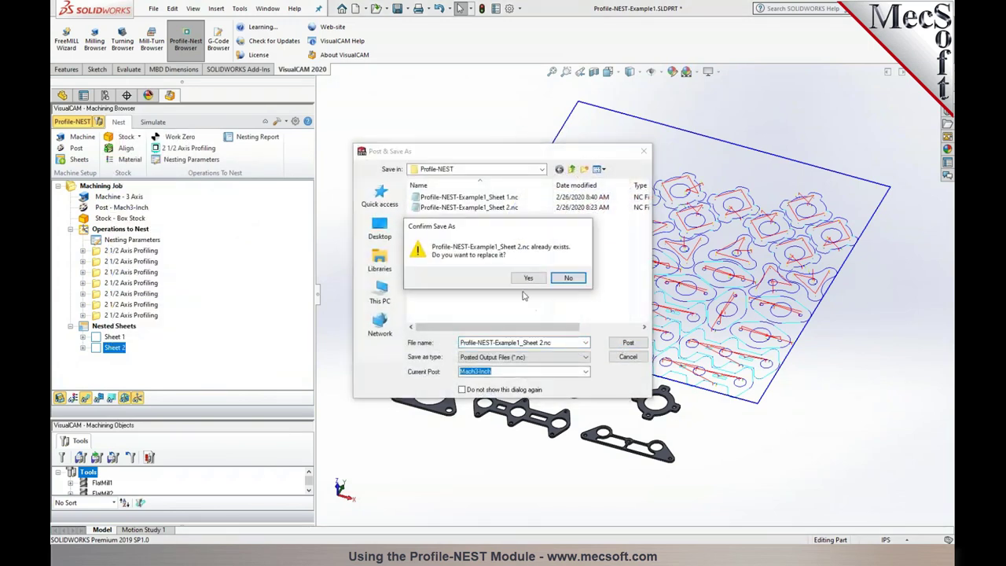
{"action": "left_click", "coordinate": [524, 279]}
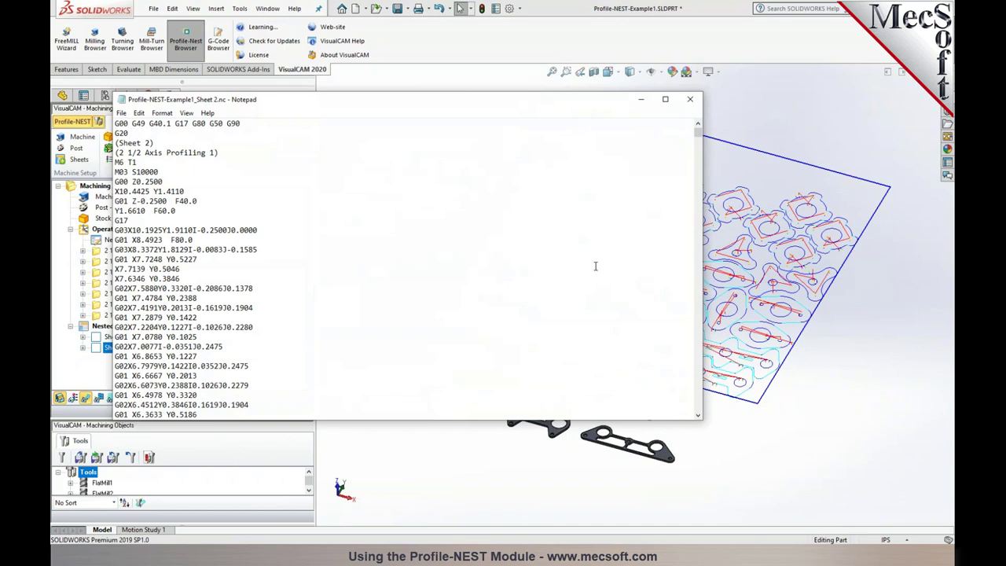
Step: Read through the posted G-code of Sheet 2 to its end and close the file
{"action": "scroll", "coordinate": [684, 264], "scroll_direction": "down", "scroll_amount": 10}
{"action": "scroll", "coordinate": [685, 263], "scroll_direction": "down", "scroll_amount": 20}
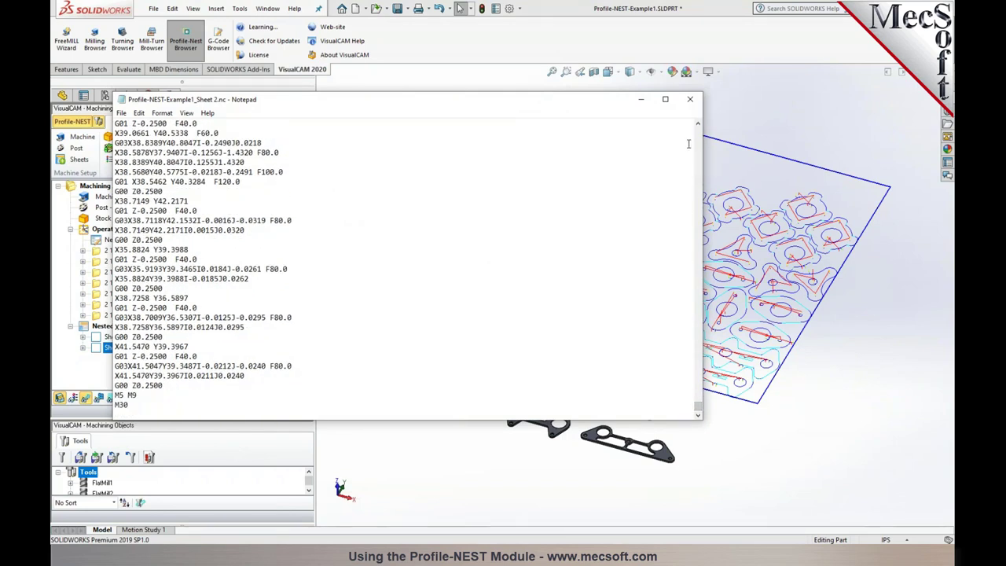
{"action": "left_click", "coordinate": [691, 100]}
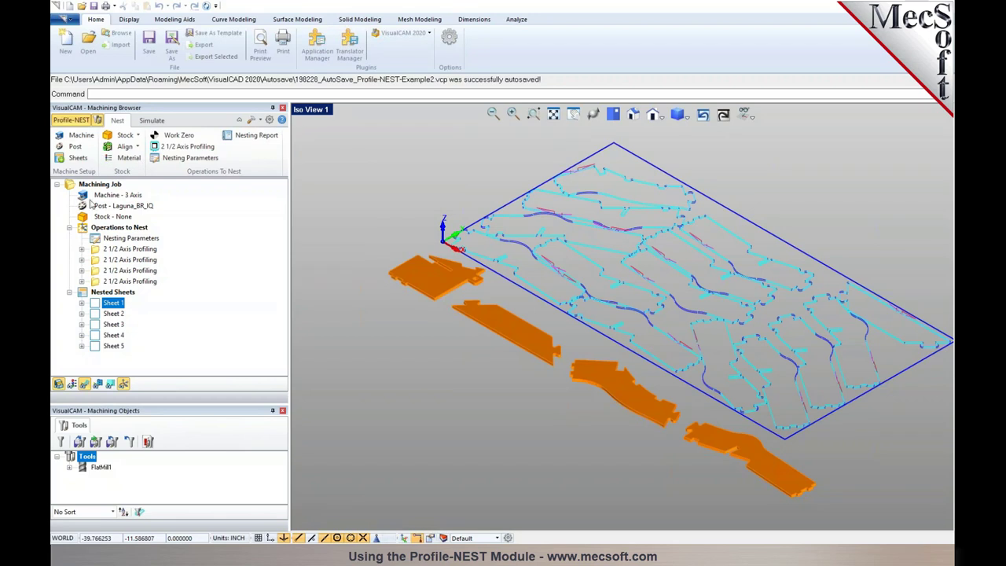
Step: In the Profile-NEST-Example2 job in VisualCAD, set the RectSheet's grain direction to Along X
{"action": "left_click", "coordinate": [125, 238]}
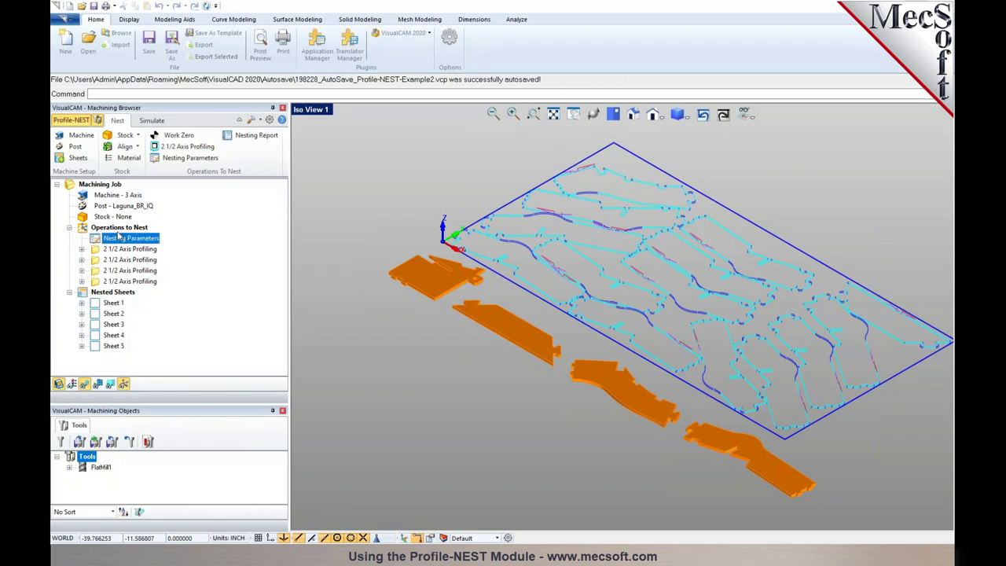
{"action": "left_click", "coordinate": [76, 158]}
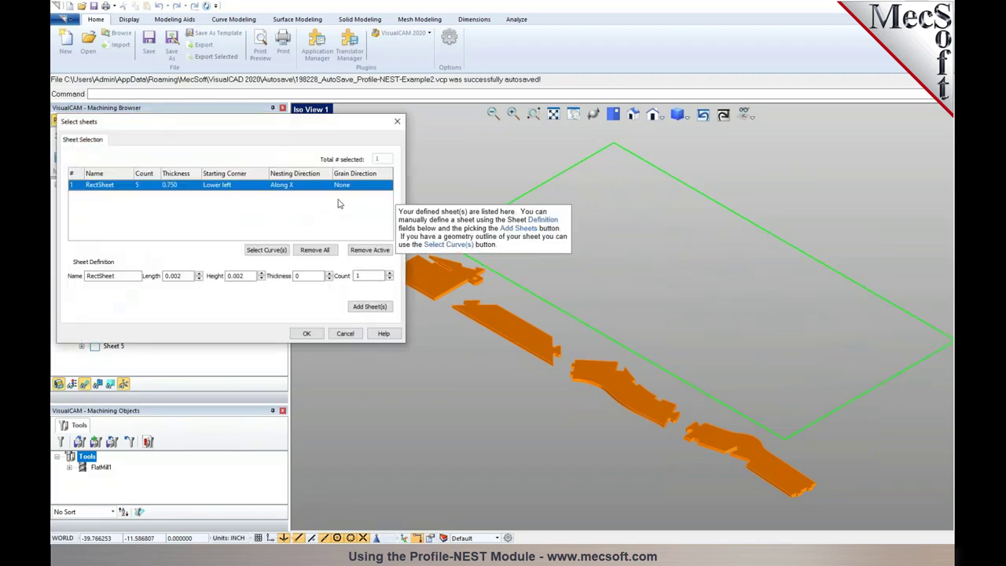
{"action": "left_click", "coordinate": [364, 190]}
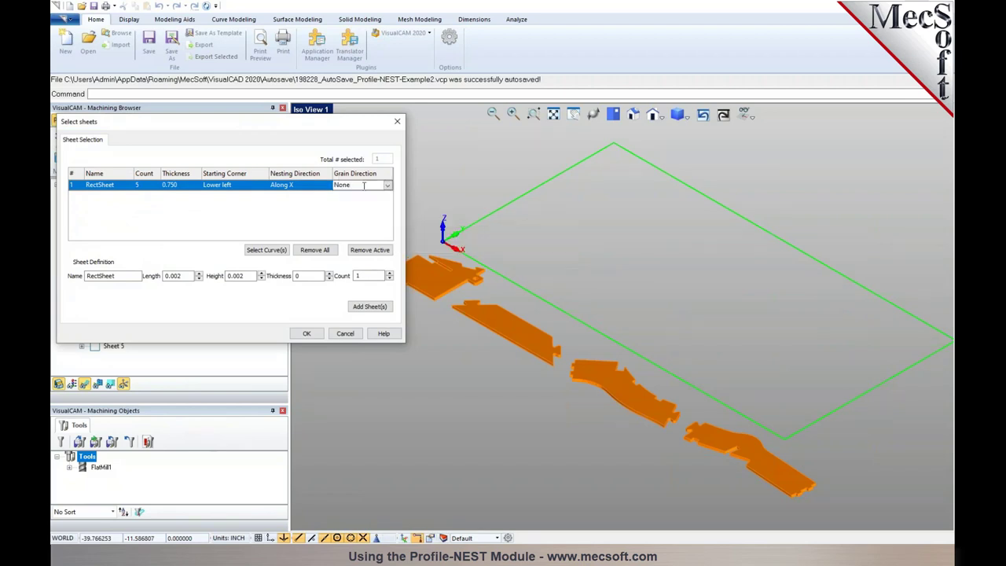
{"action": "left_click", "coordinate": [388, 191]}
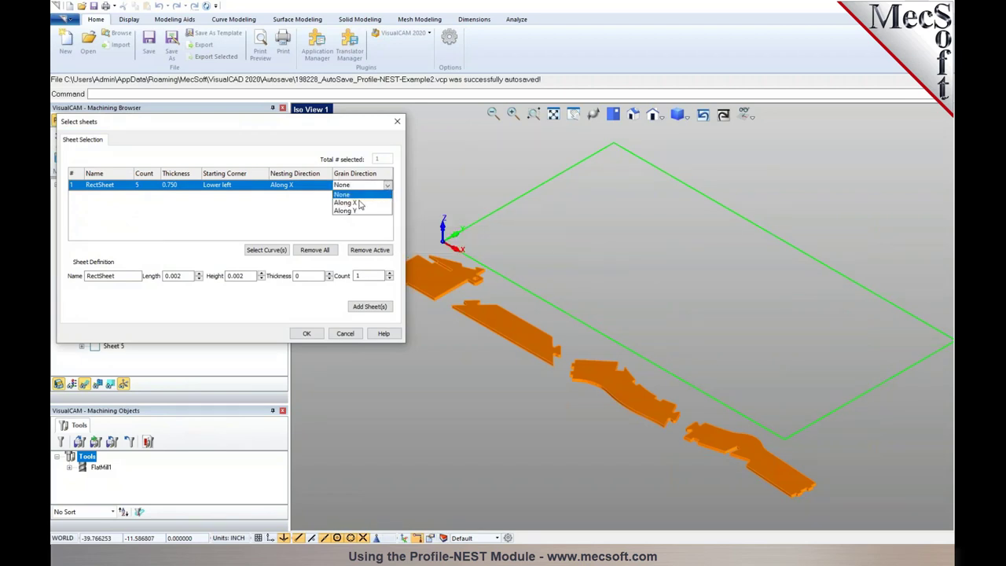
{"action": "left_click", "coordinate": [354, 204]}
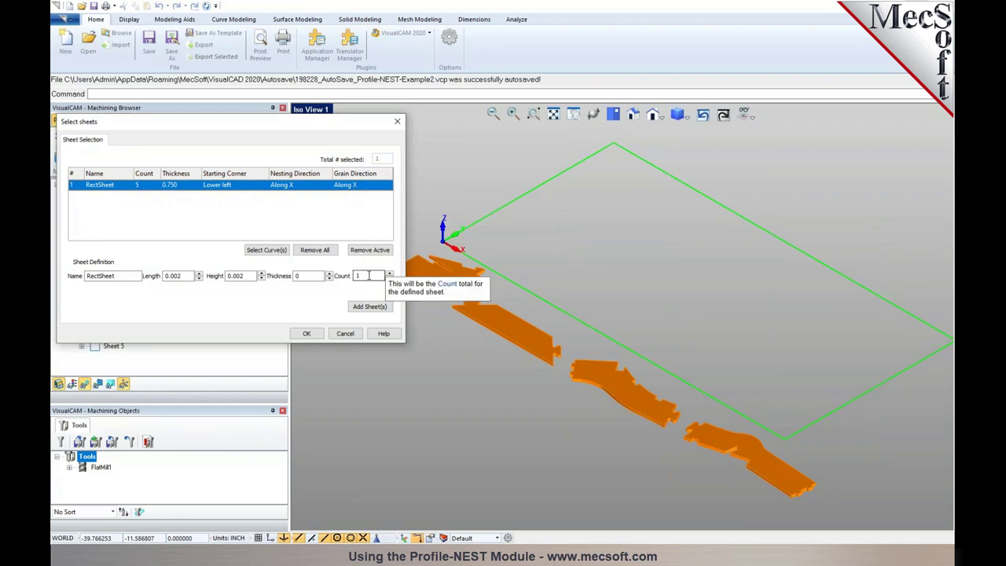
{"action": "left_click", "coordinate": [308, 333]}
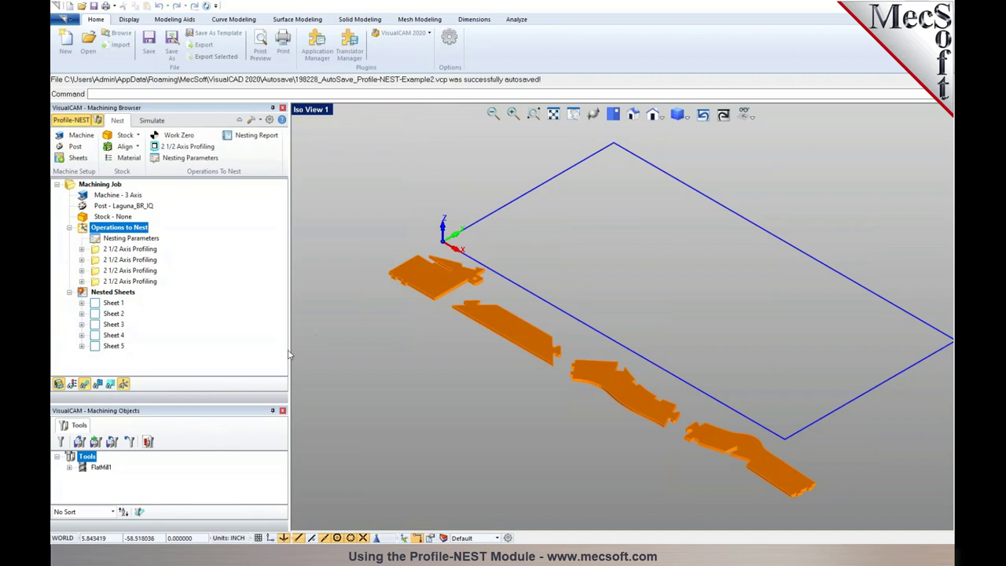
Step: Nest the four profiling operations again using the sheet's new grain direction
{"action": "left_click", "coordinate": [118, 293]}
{"action": "left_click", "coordinate": [217, 162]}
{"action": "left_click", "coordinate": [209, 464]}
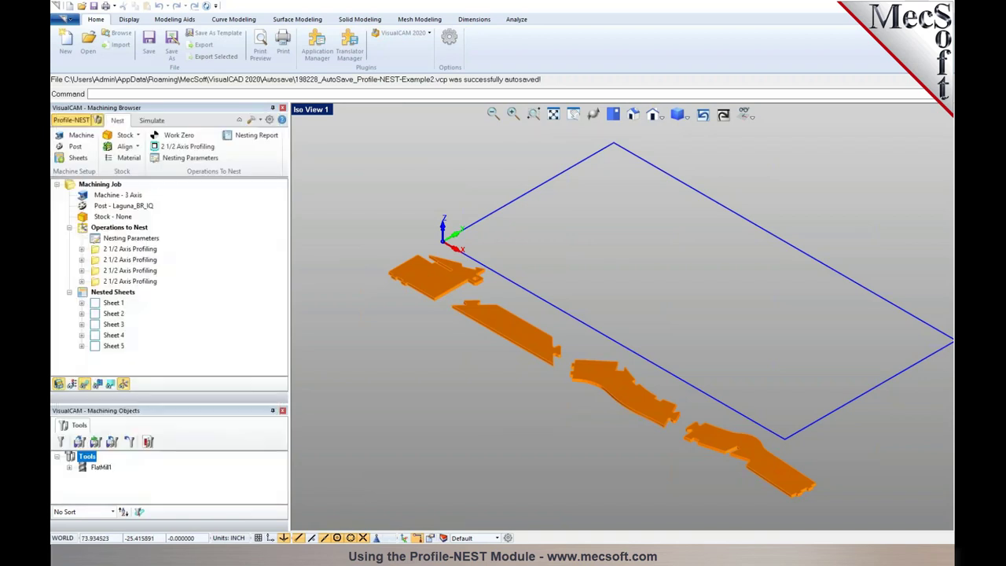
Step: View the nested toolpaths on each sheet from Sheet 1 to Sheet 5, checking how the parts are oriented
{"action": "left_click", "coordinate": [113, 303]}
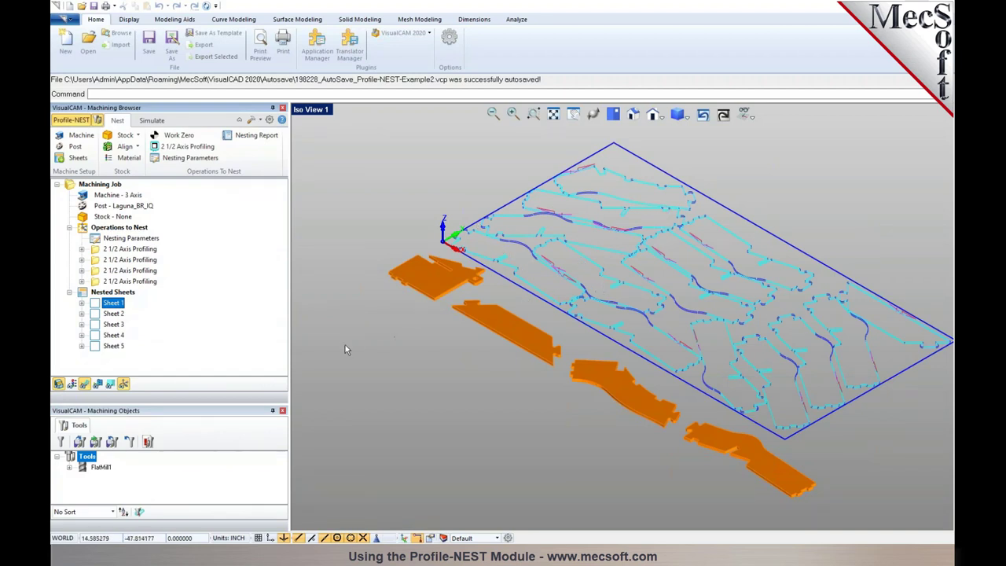
{"action": "left_click", "coordinate": [112, 315]}
{"action": "left_click", "coordinate": [113, 323]}
{"action": "left_click", "coordinate": [112, 335]}
{"action": "left_click", "coordinate": [112, 345]}
{"action": "left_click", "coordinate": [112, 302]}
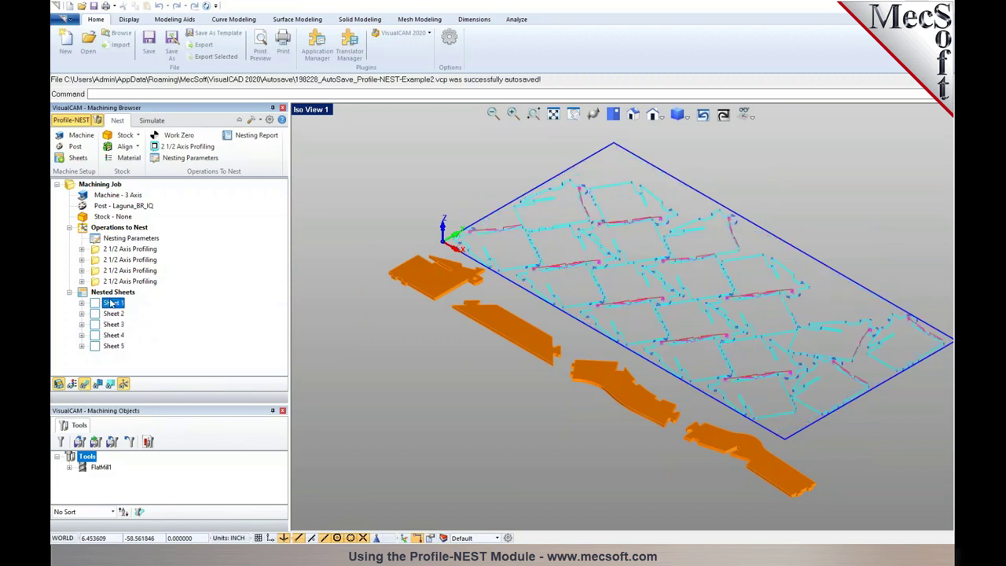
Step: Regenerate the first 2 1/2 Axis Profiling operation with its grain direction set to Along Y, and execute the nest again
{"action": "left_click", "coordinate": [127, 249]}
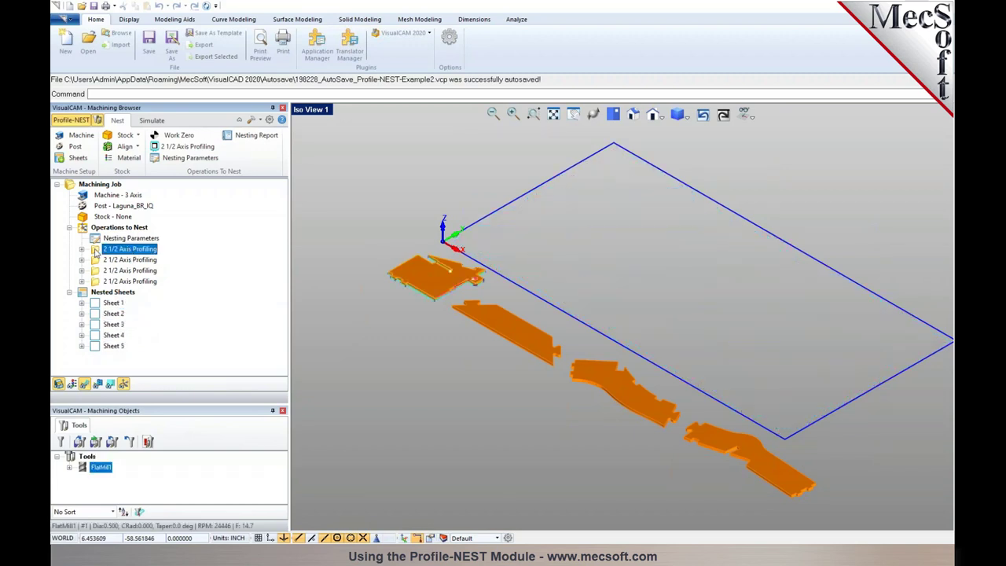
{"action": "double_click", "coordinate": [95, 251]}
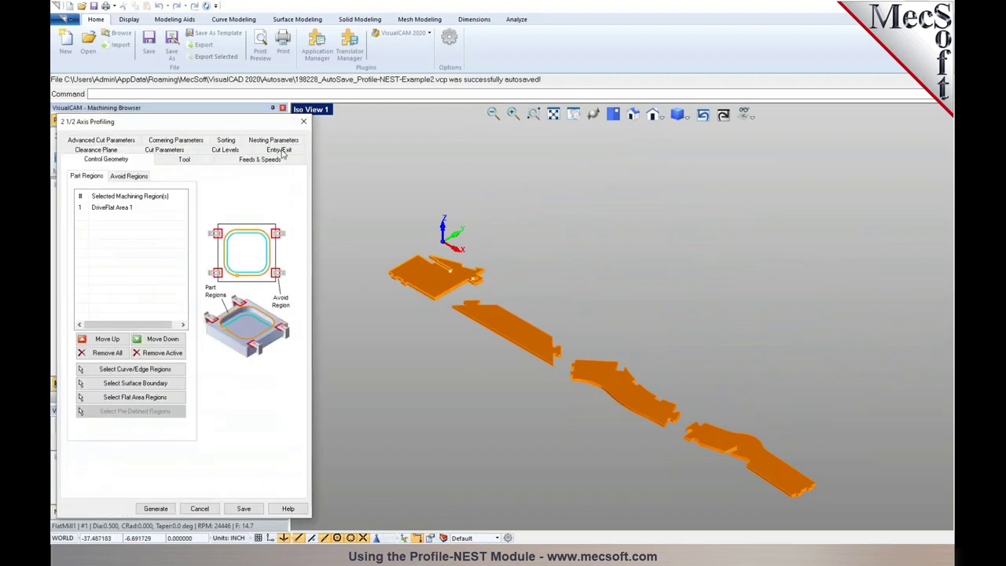
{"action": "left_click", "coordinate": [278, 143]}
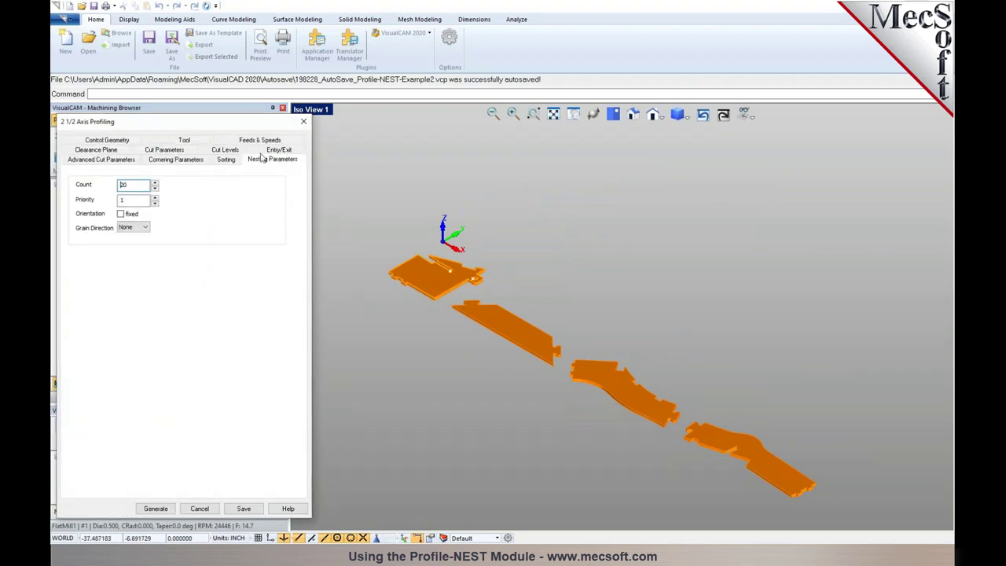
{"action": "left_click", "coordinate": [144, 227]}
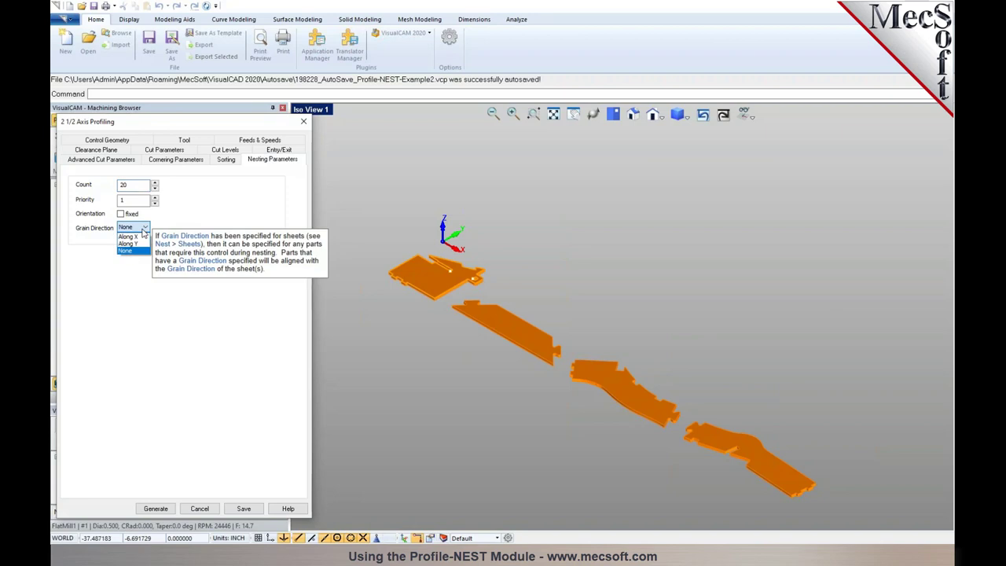
{"action": "left_click", "coordinate": [138, 245]}
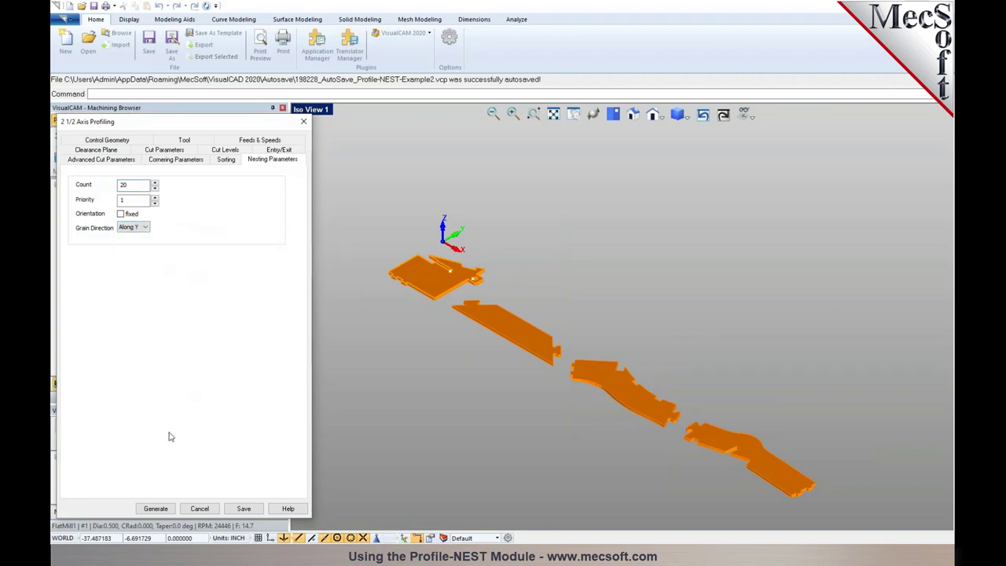
{"action": "left_click", "coordinate": [165, 508]}
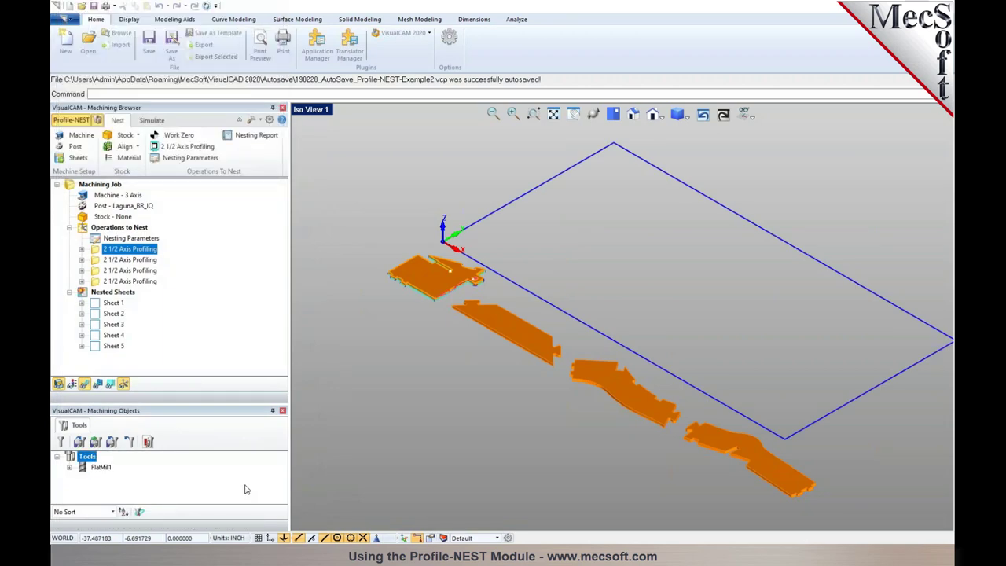
{"action": "left_click", "coordinate": [188, 166]}
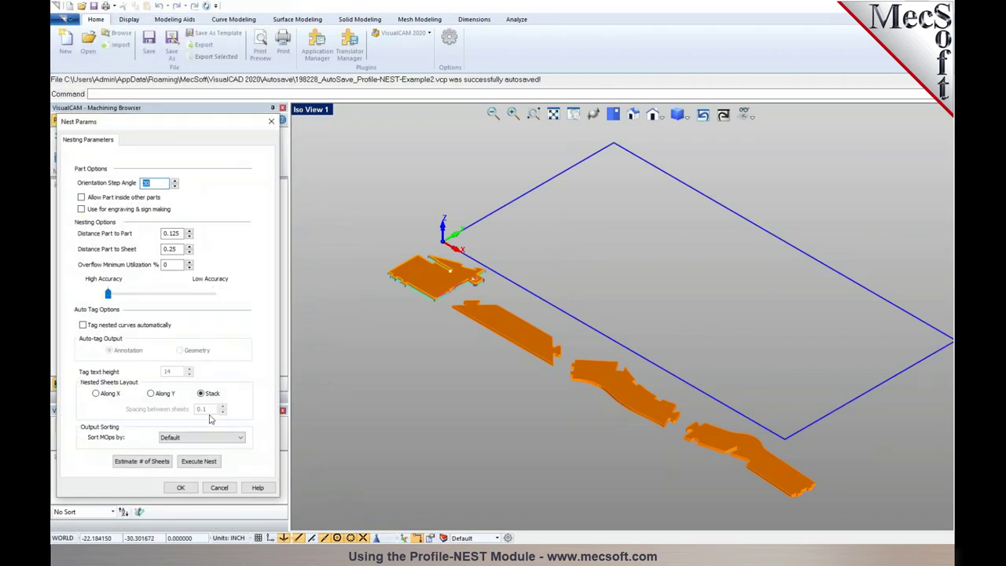
{"action": "left_click", "coordinate": [199, 461]}
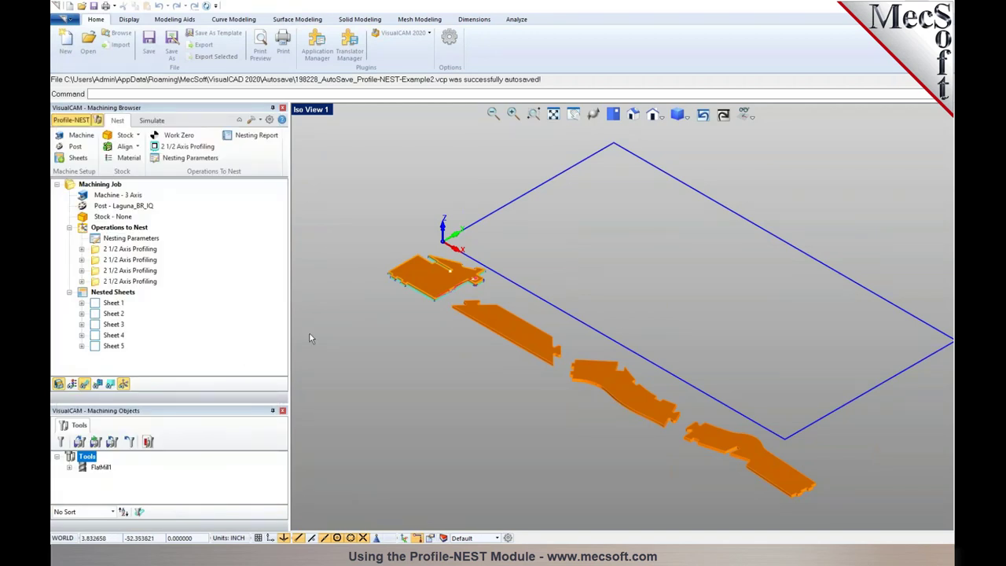
Step: Inspect the new layouts of Sheets 1 to 5 and compare the first profiling operation's part with its nested copies on Sheet 5
{"action": "left_click", "coordinate": [109, 303]}
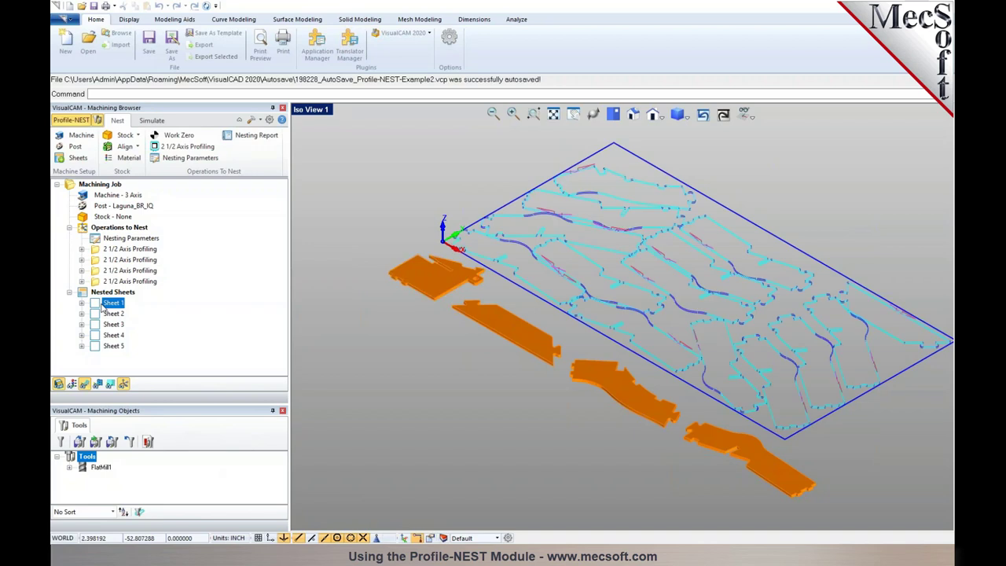
{"action": "left_click", "coordinate": [109, 314]}
{"action": "left_click", "coordinate": [110, 324]}
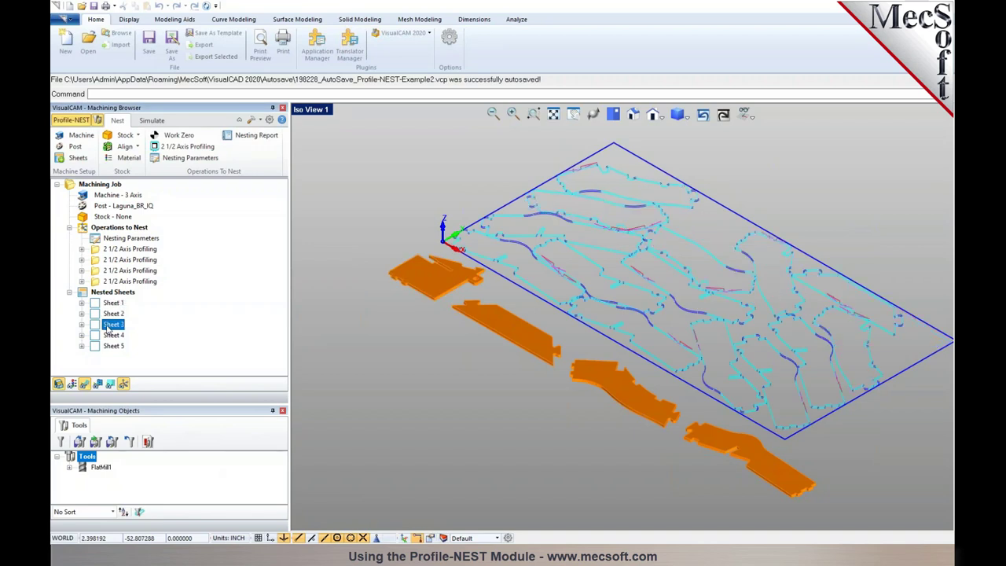
{"action": "left_click", "coordinate": [110, 336]}
{"action": "left_click", "coordinate": [112, 347]}
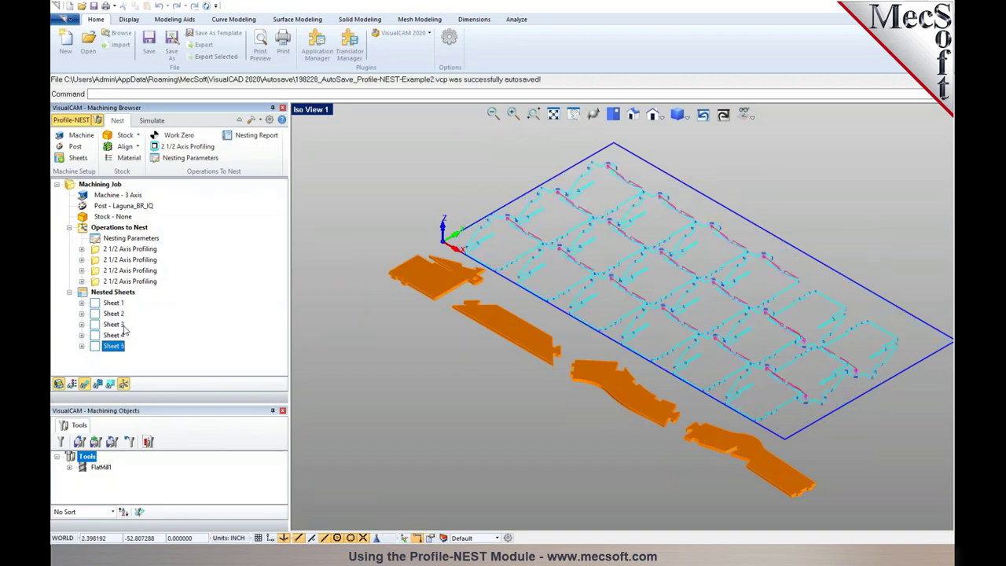
{"action": "left_click", "coordinate": [126, 249]}
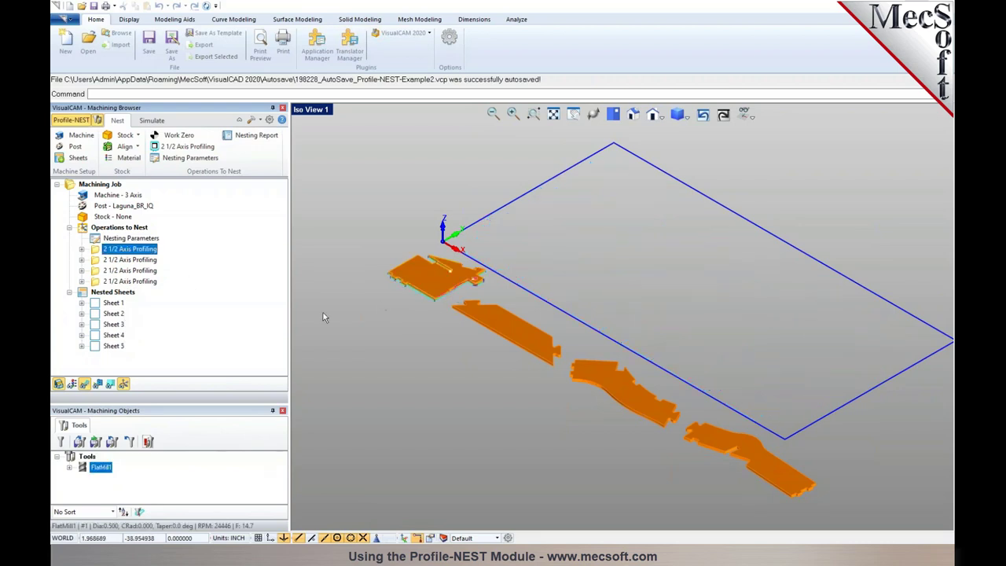
{"action": "left_click", "coordinate": [112, 346]}
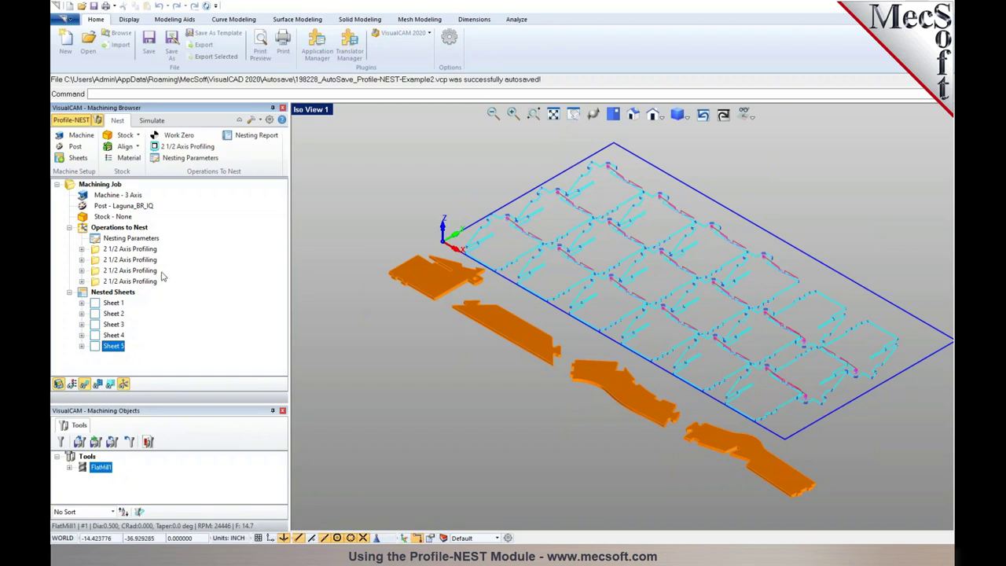
Step: Review the grain direction in the first profiling operation's nesting parameters and close the operation without changes
{"action": "left_click", "coordinate": [129, 249]}
{"action": "double_click", "coordinate": [95, 251]}
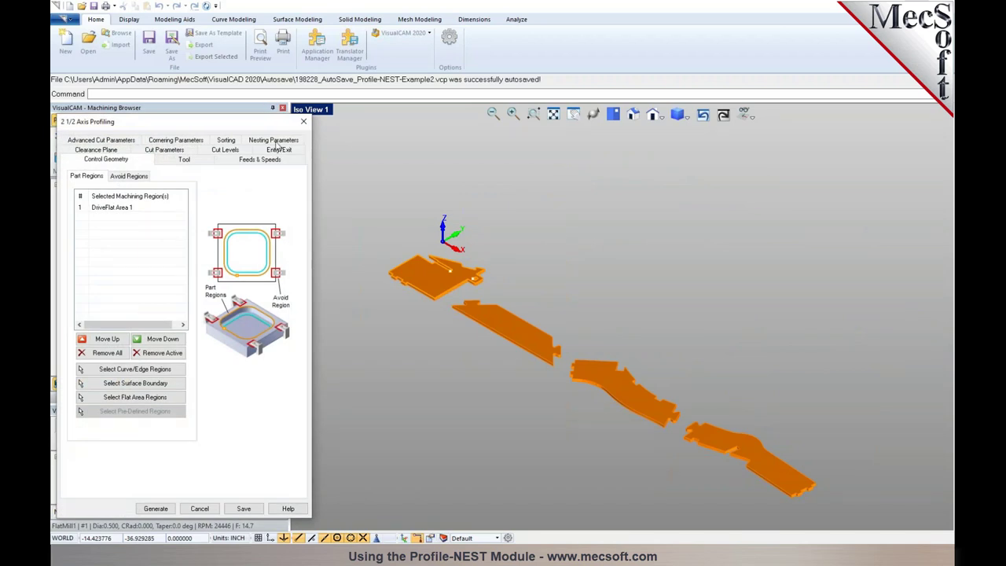
{"action": "left_click", "coordinate": [275, 141]}
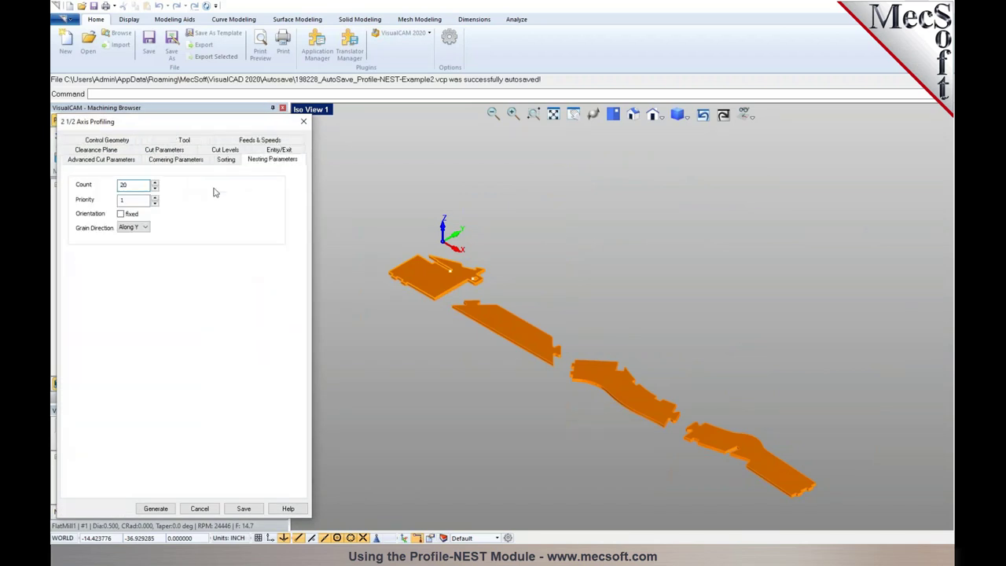
{"action": "mouse_move", "coordinate": [134, 230]}
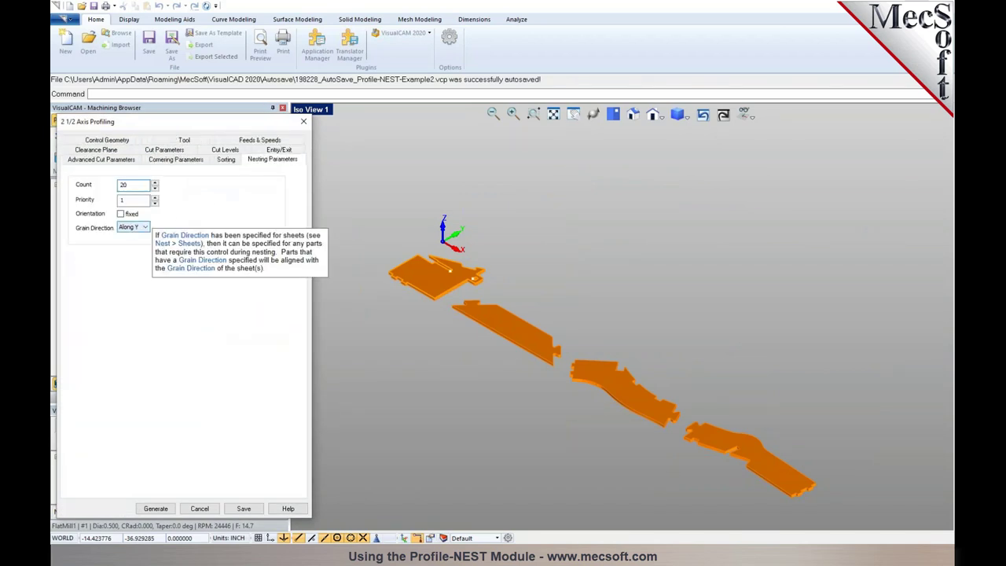
{"action": "left_click", "coordinate": [210, 509]}
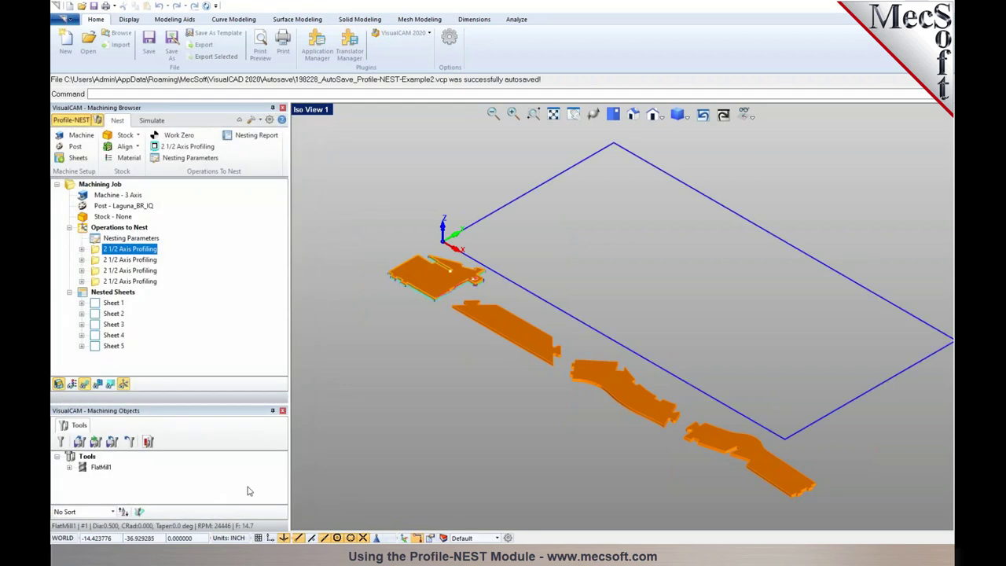